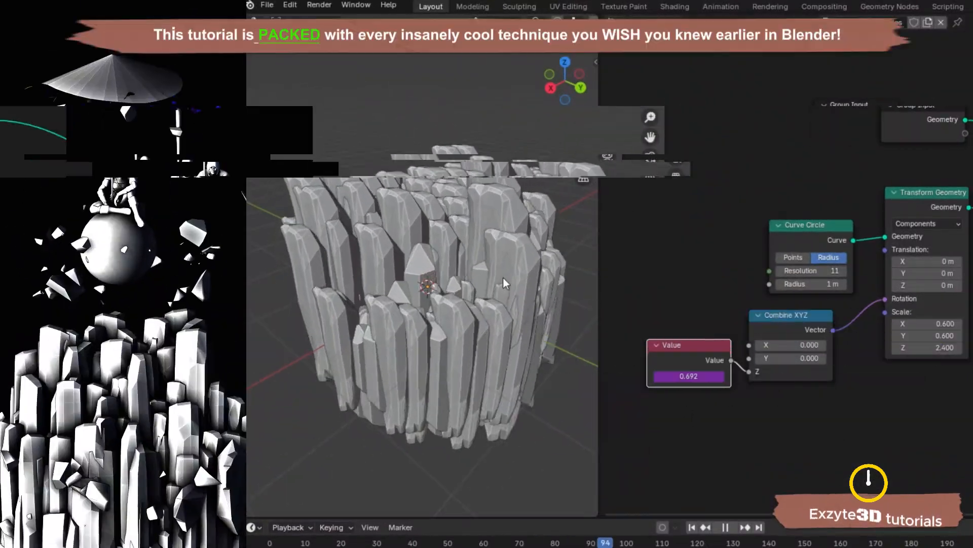
- Fine-tune the From Max value of the Map Range node fed by the Random Value node
middle_click_drag(503, 278, 490, 266)
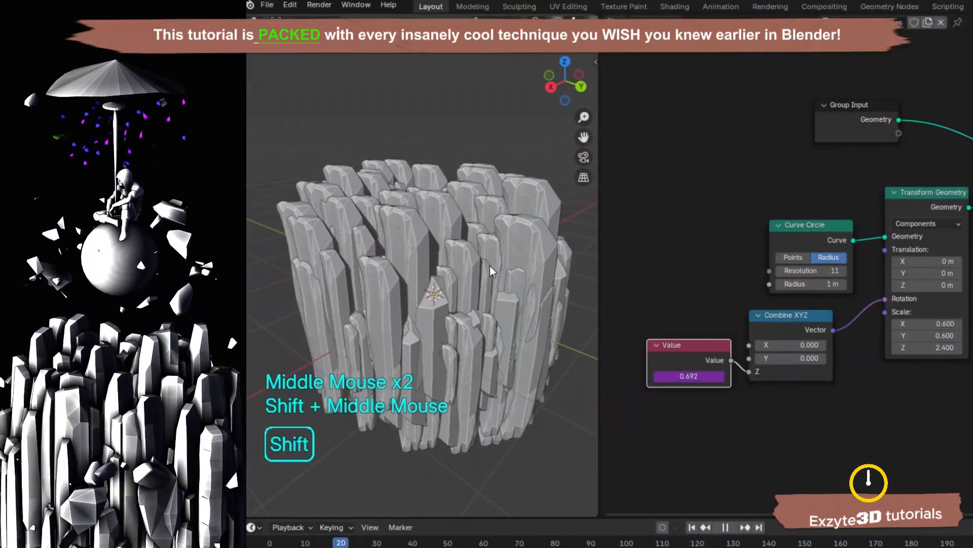
scroll(812, 284, "down", 3)
middle_click_drag(953, 436, 962, 345)
scroll(963, 346, "up", 3)
scroll(897, 336, "up", 1)
middle_click_drag(926, 305, 835, 328)
scroll(897, 337, "down", 2)
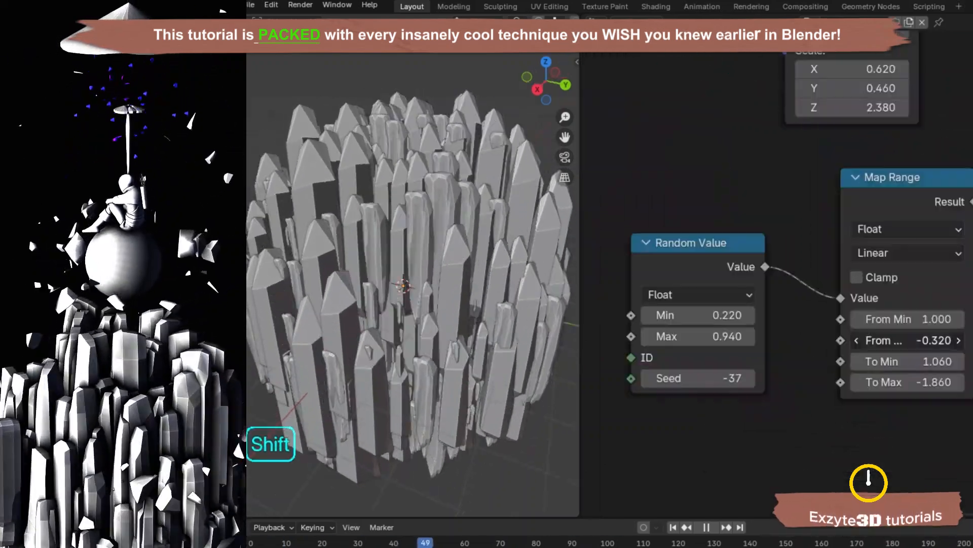
left_click_drag(908, 340, 927, 319, "shift")
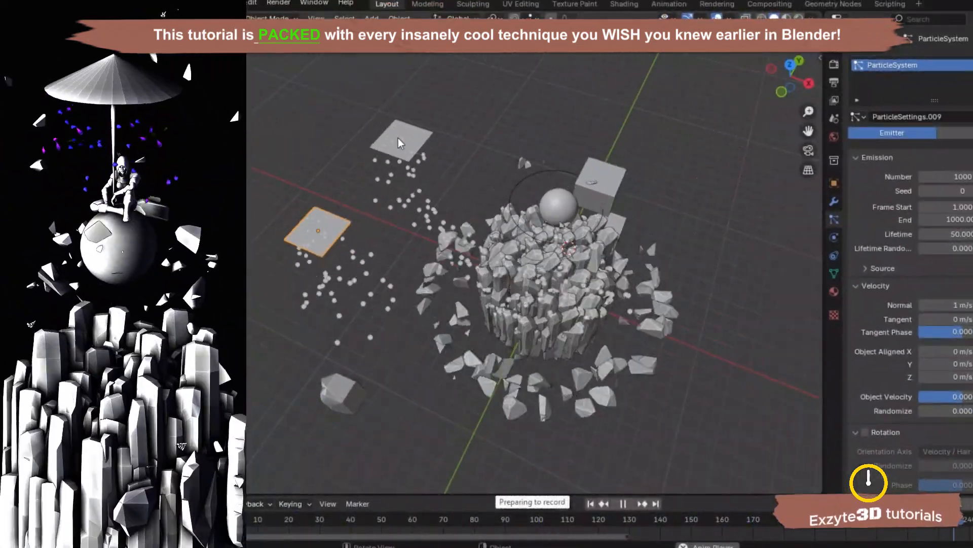
- Reduce the emission number of the particle system that renders the Rocks collection
left_click(400, 138)
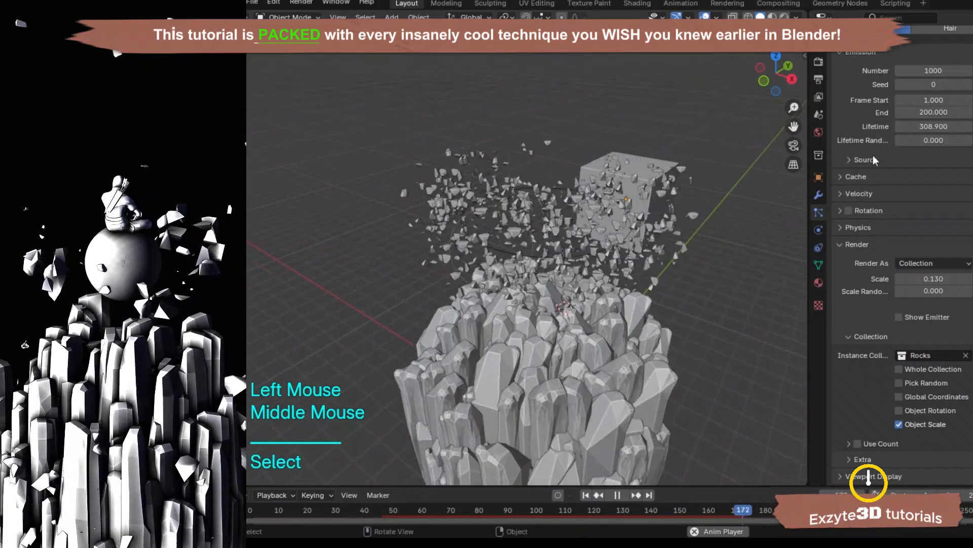
left_click_drag(933, 71, 913, 71)
middle_click_drag(629, 253, 679, 223)
scroll(679, 223, "up", 1)
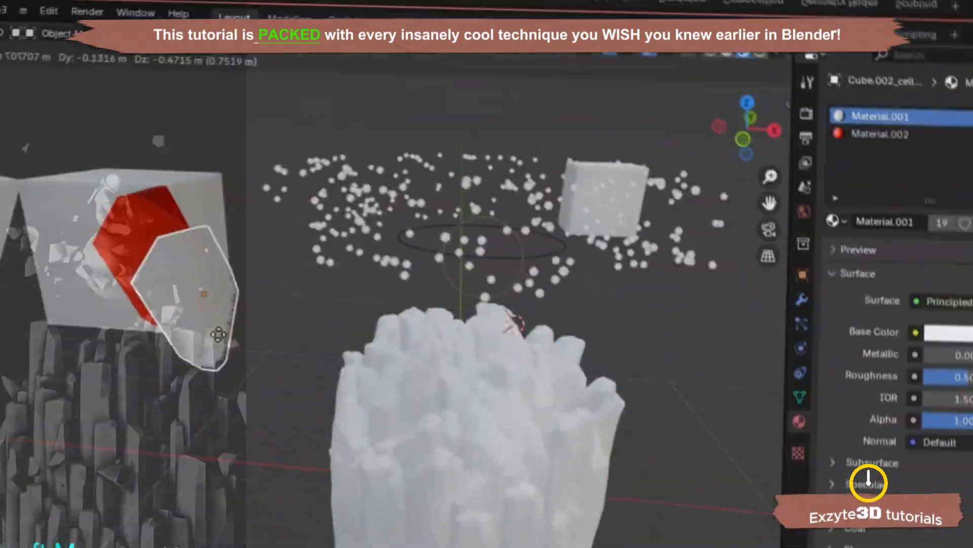
- Undo the last two changes to the fractured cube's pieces
mouse_move(217, 341)
middle_mouse_down()
mouse_move(293, 343)
mouse_move(202, 364)
mouse_move(128, 365)
mouse_move(213, 341)
middle_mouse_up()
key("ctrl+z")
key("ctrl+z")
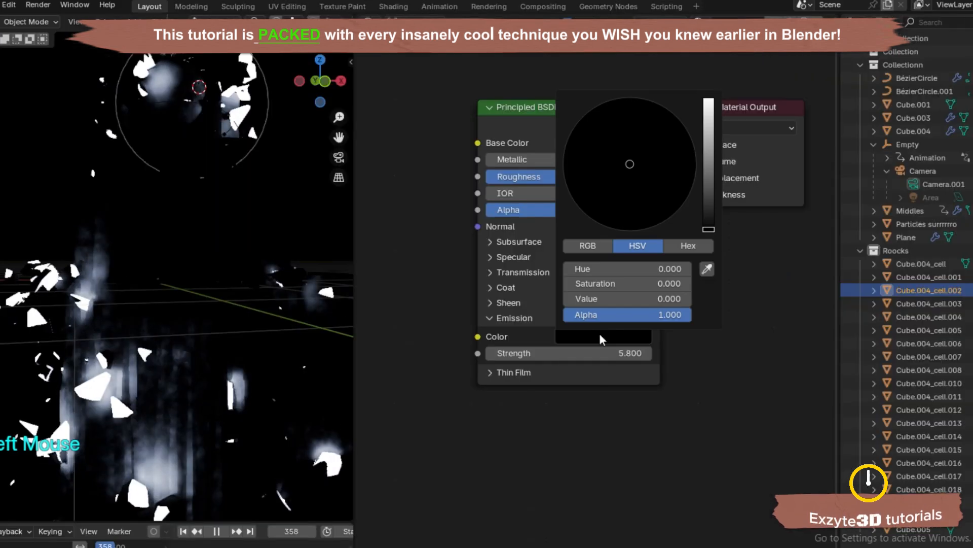
- Change the emission color of the rock fragments' Principled BSDF from black to a dark blue
left_click_drag(709, 230, 708, 197)
left_click_drag(630, 164, 688, 144)
scroll(303, 170, "down", 2)
- Switch the viewport to the camera view of the rock scene
left_click(302, 170)
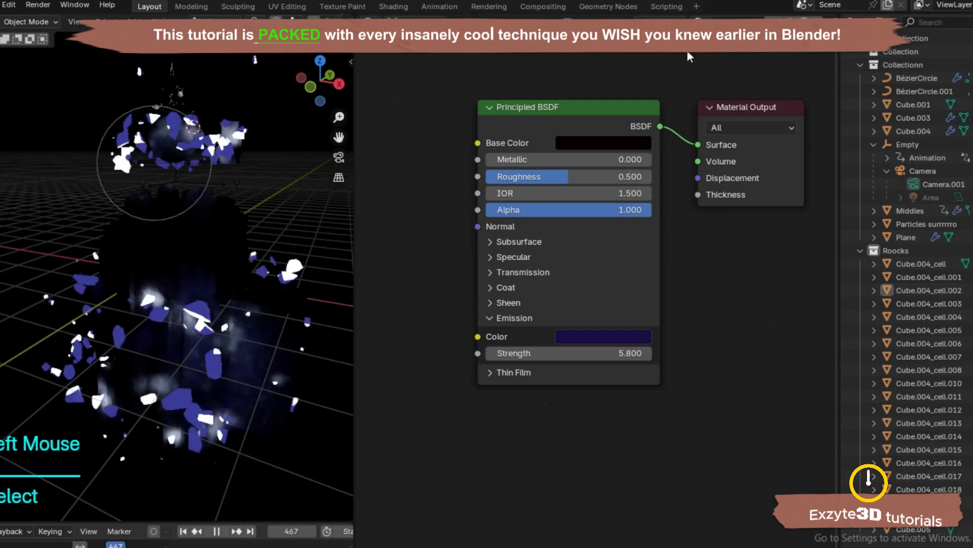
left_click(339, 157)
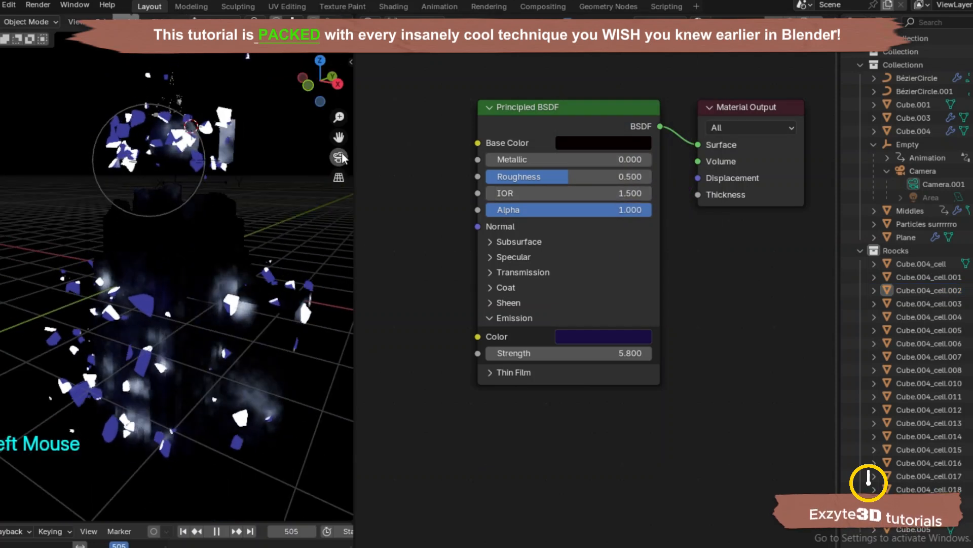
left_click(317, 241)
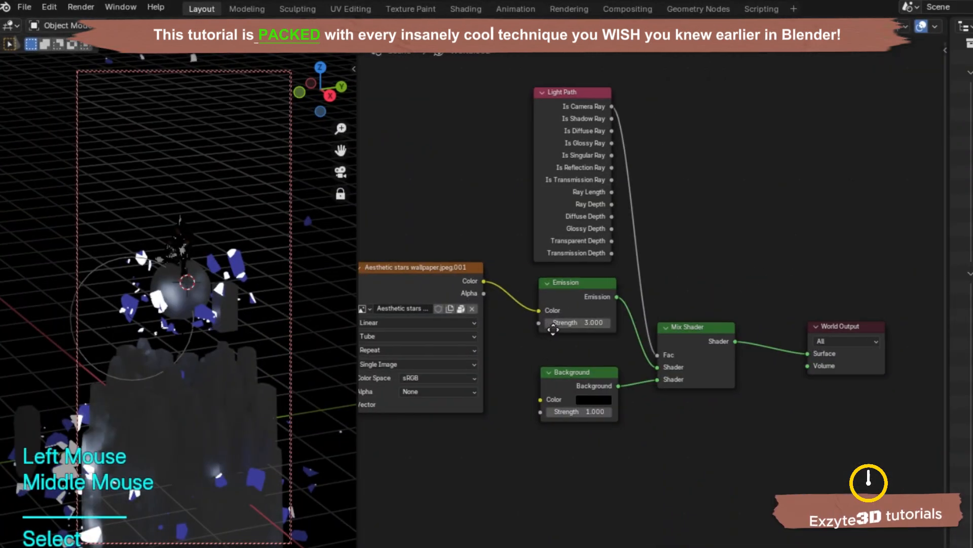
- Set the world Emission node's strength to 1222 and connect the Background node to the Mix Shader's first Shader input
scroll(666, 331, "up", 2)
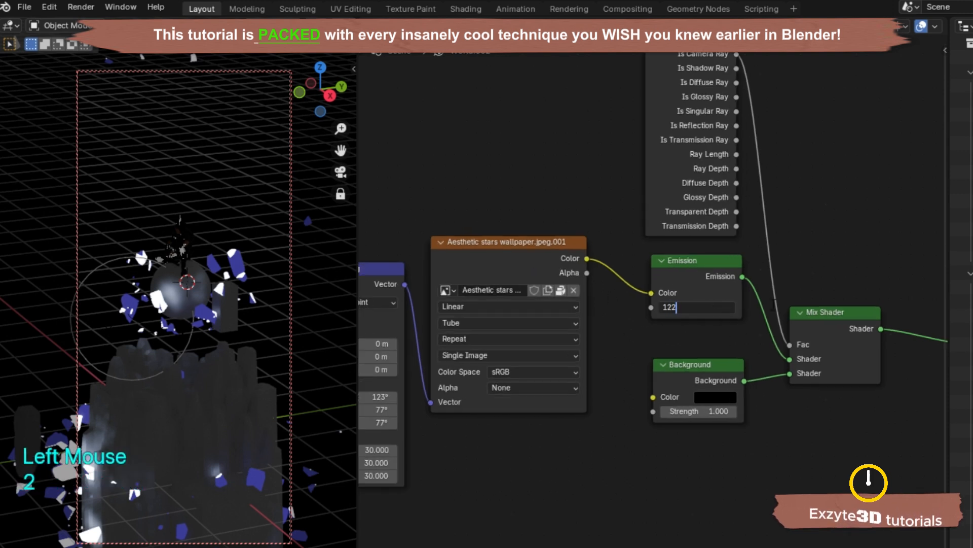
type("1222")
key("Return")
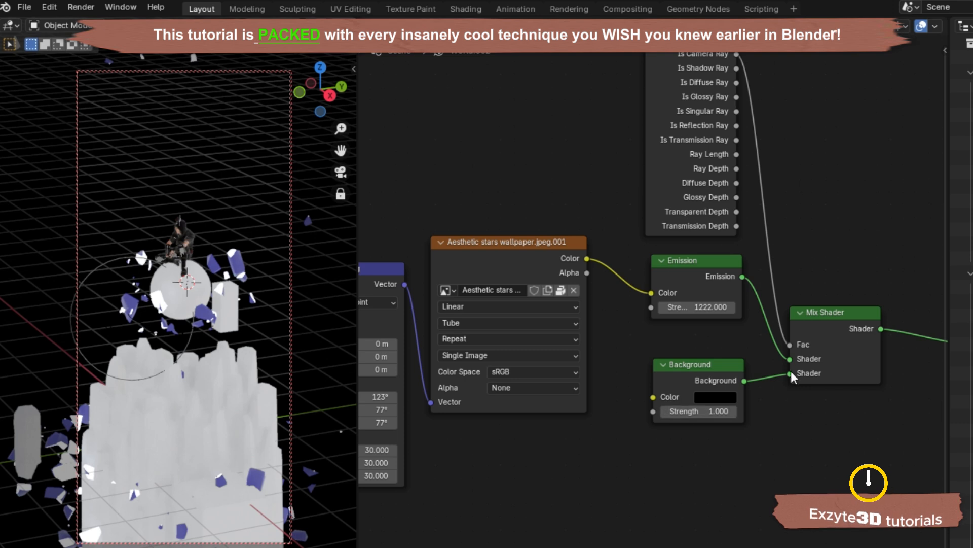
left_click_drag(745, 382, 789, 358)
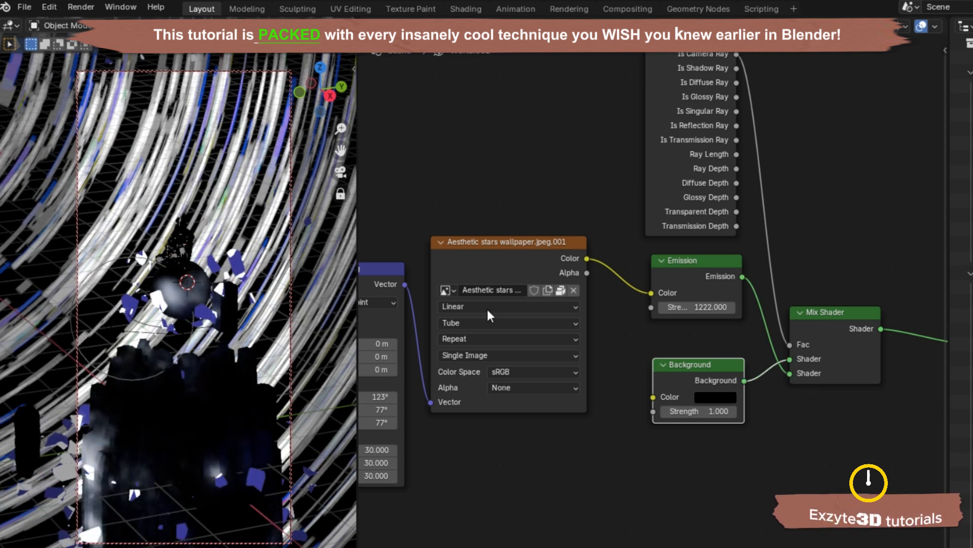
- Try a world Emission strength of 11111111 and replace it with 4
key("Return")
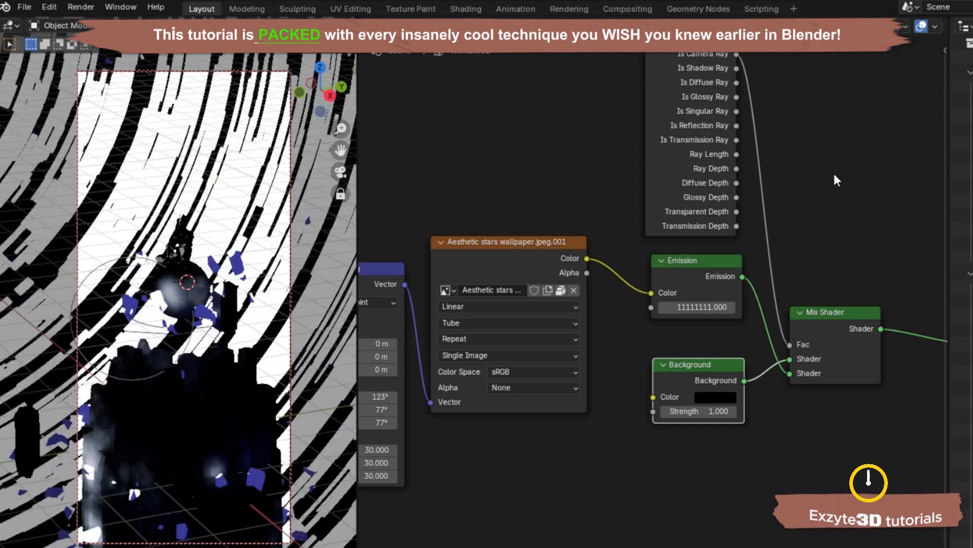
key("Return")
left_click(721, 307)
type("4")
key("Return")
left_click(720, 308)
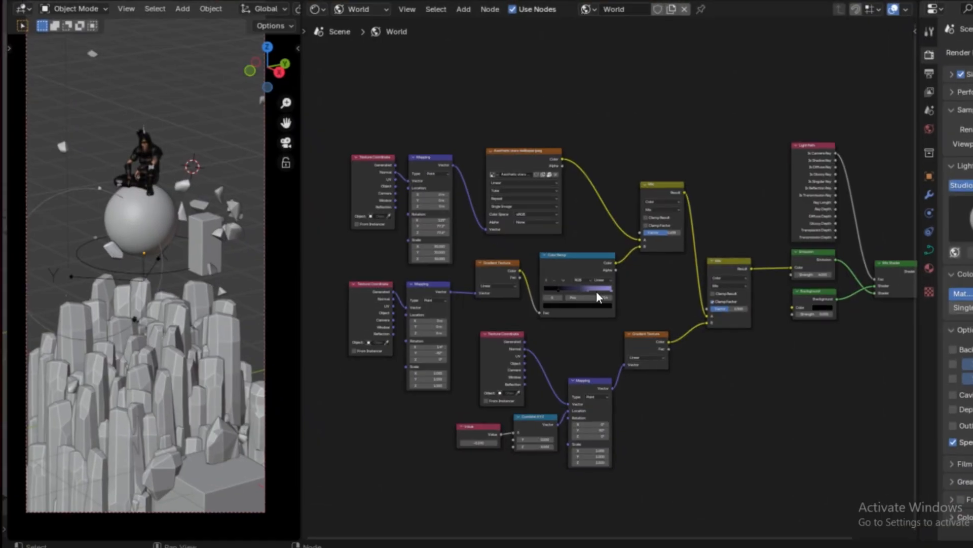
middle_click_drag(177, 294, 185, 296)
scroll(186, 299, "up", 8)
middle_click_drag(195, 351, 274, 150, "shift")
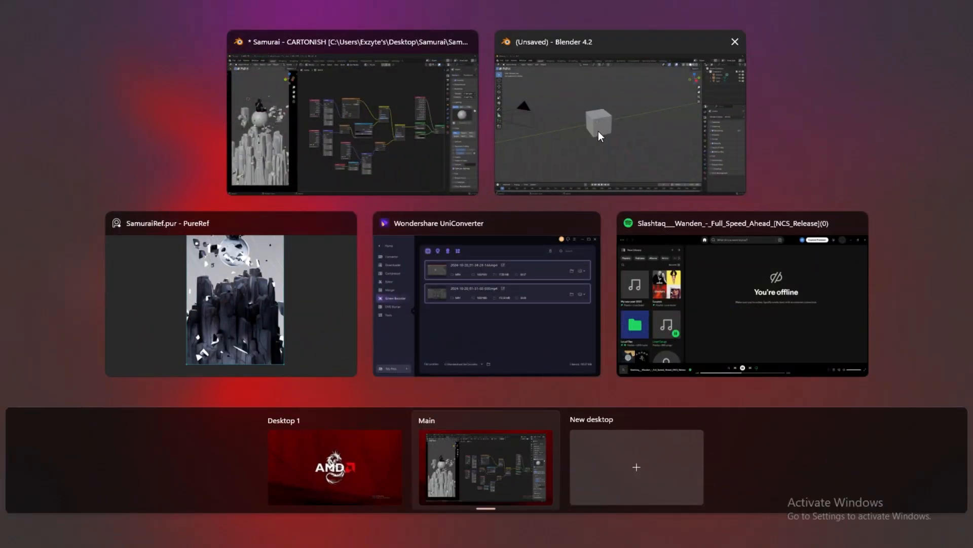
- Switch to the unsaved Blender 4.2 window and delete all of the default scene's objects
left_click(599, 131)
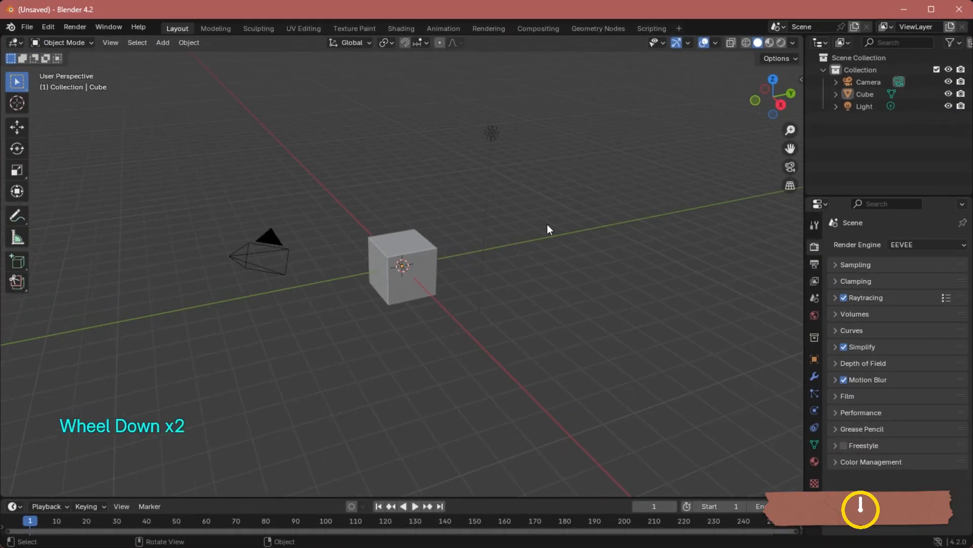
key("a")
key("x")
left_click(547, 223)
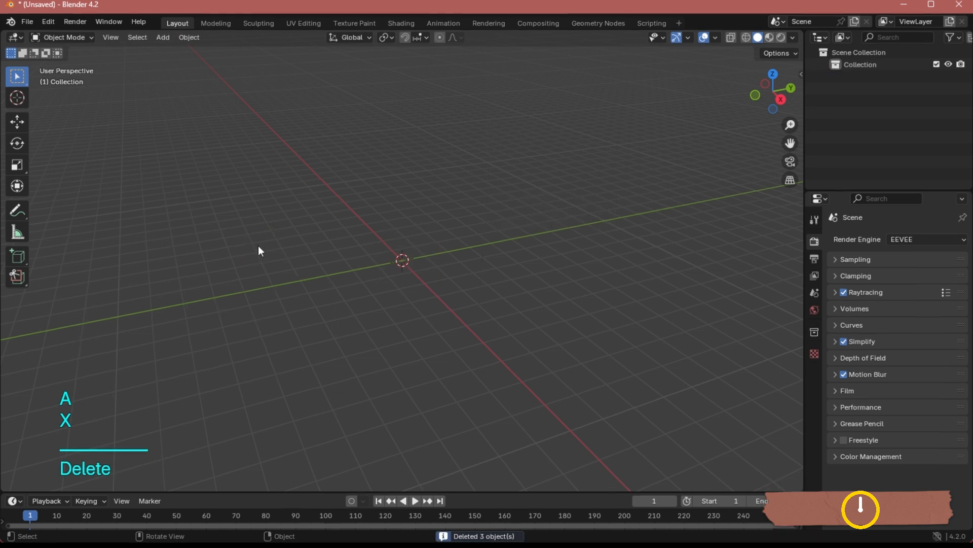
- Add a Bézier circle curve at the scene origin
key("shift+a")
mouse_move(209, 272)
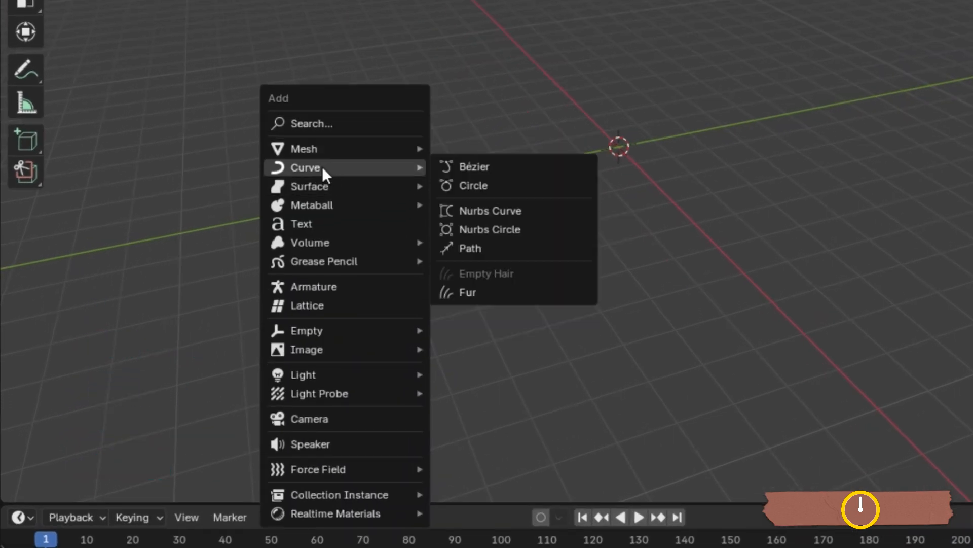
left_click(461, 191)
scroll(621, 135, "up", 4)
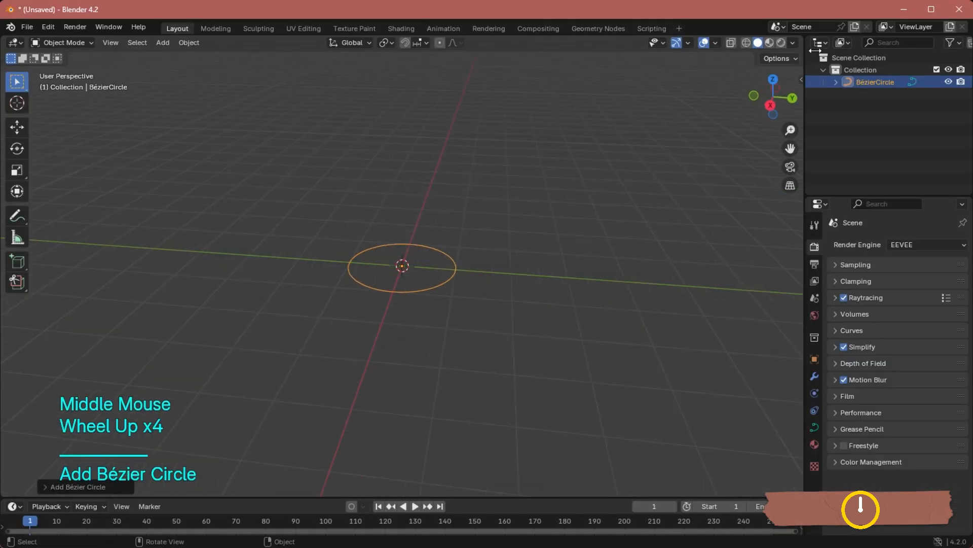
- Split the 3D viewport in two, turn the new area into a Geometry Node Editor and hide its sidebar
left_click_drag(801, 38, 335, 101)
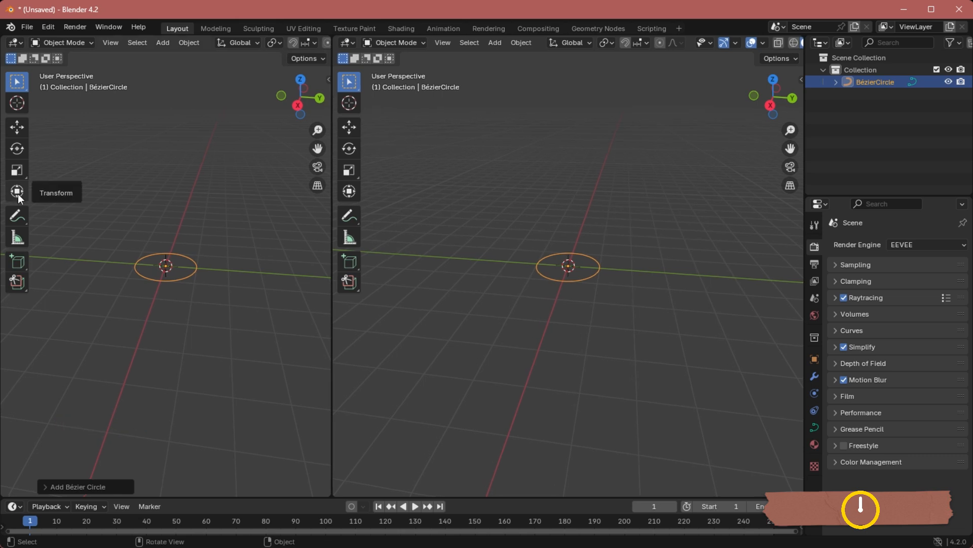
scroll(153, 172, "up", 4)
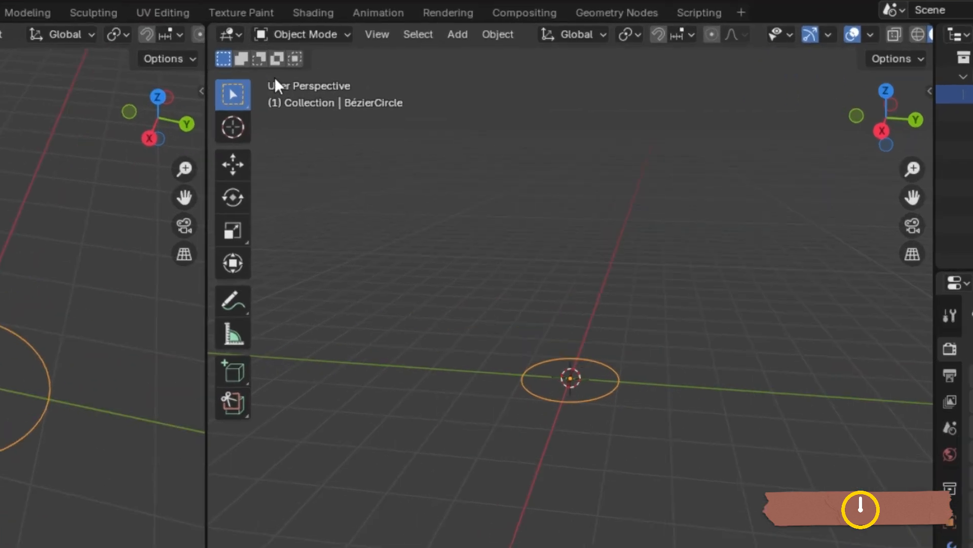
left_click(347, 42)
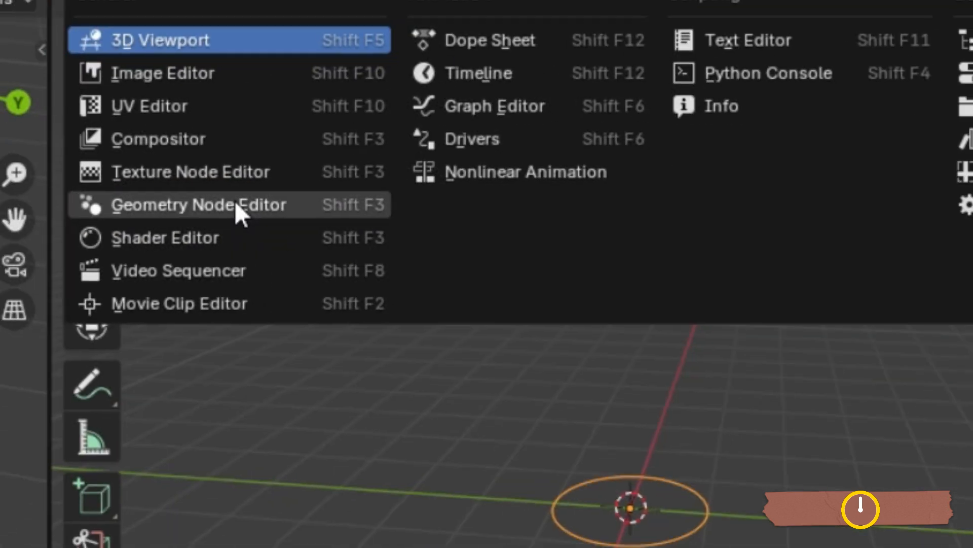
left_click(557, 243)
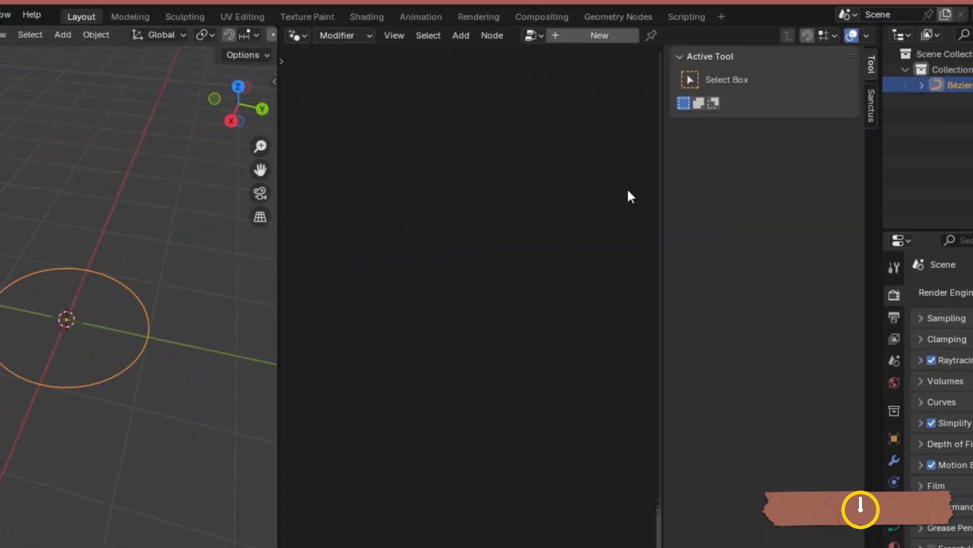
key("n")
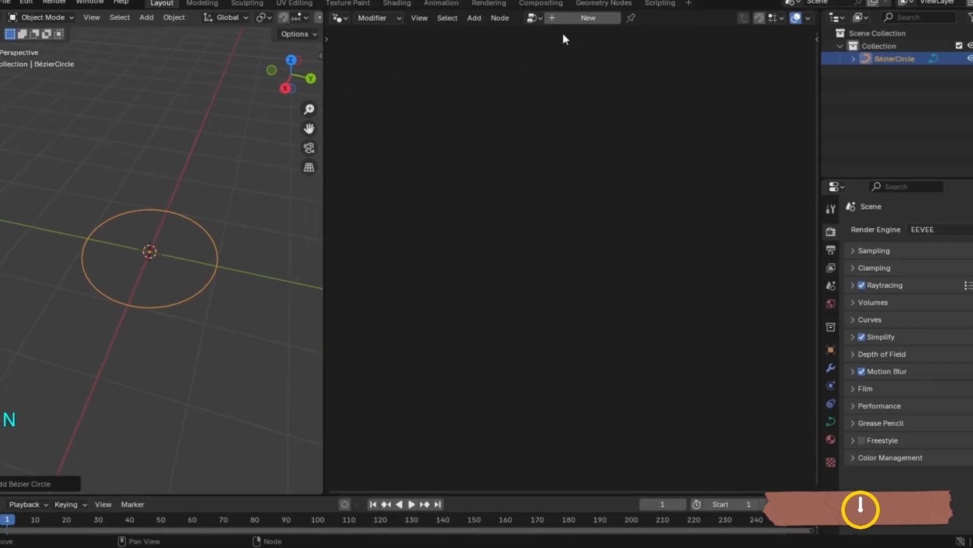
- Create a new geometry node modifier for the Bézier circle and widen the node editor area
left_click(582, 22)
scroll(493, 256, "up", 3)
middle_click_drag(493, 256, 580, 136)
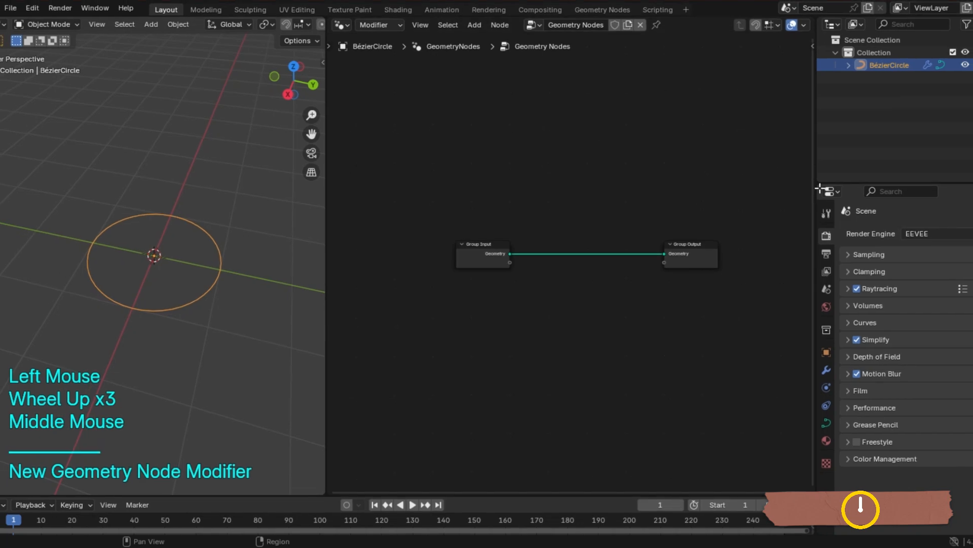
left_click_drag(818, 183, 919, 206)
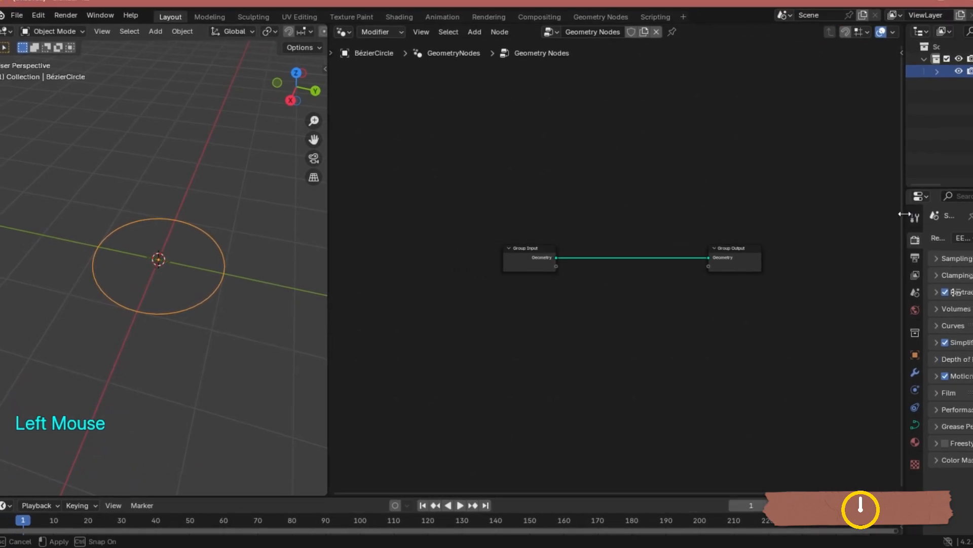
- Add a Curve to Mesh node on the link between Group Input and Group Output
scroll(634, 268, "up", 2)
middle_click_drag(630, 268, 610, 268)
scroll(610, 268, "up", 1)
mouse_move(266, 277)
middle_mouse_down()
mouse_move(258, 259)
mouse_move(256, 278)
middle_mouse_up()
scroll(592, 271, "up", 2)
key("F3")
type("curve to")
left_click(724, 290)
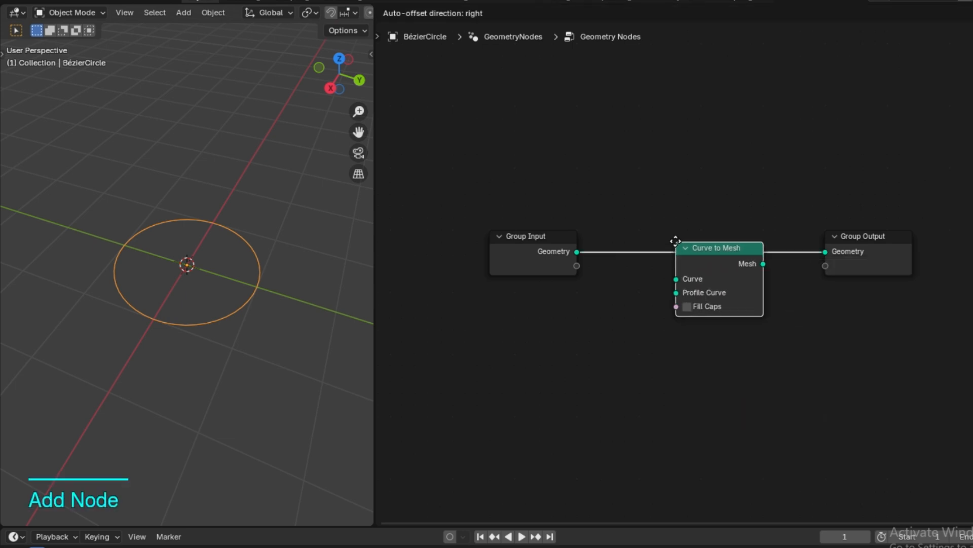
- Add a Curve Circle node and connect its Curve output to Curve to Mesh's Profile Curve input
key("F3")
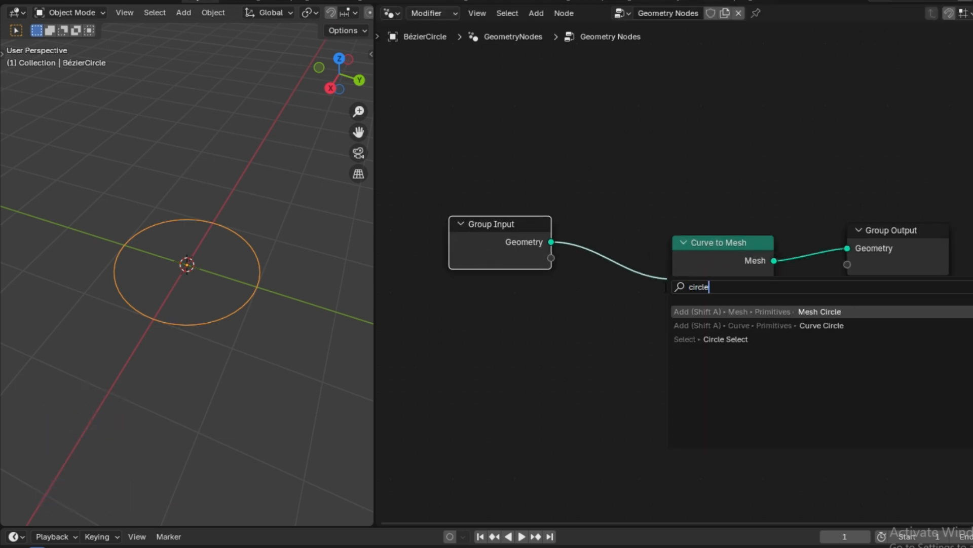
left_click(796, 325)
left_click(545, 308)
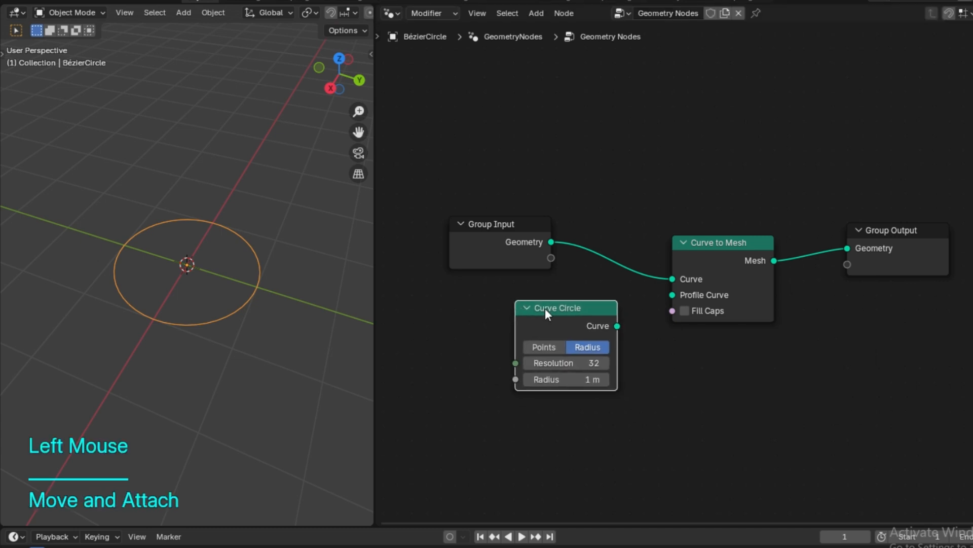
left_click_drag(661, 295, 672, 294)
- Rearrange the Curve to Mesh and Group Output nodes to leave more space between them
middle_click_drag(196, 282, 206, 257)
middle_click_drag(882, 245, 801, 232)
left_click_drag(652, 234, 644, 234)
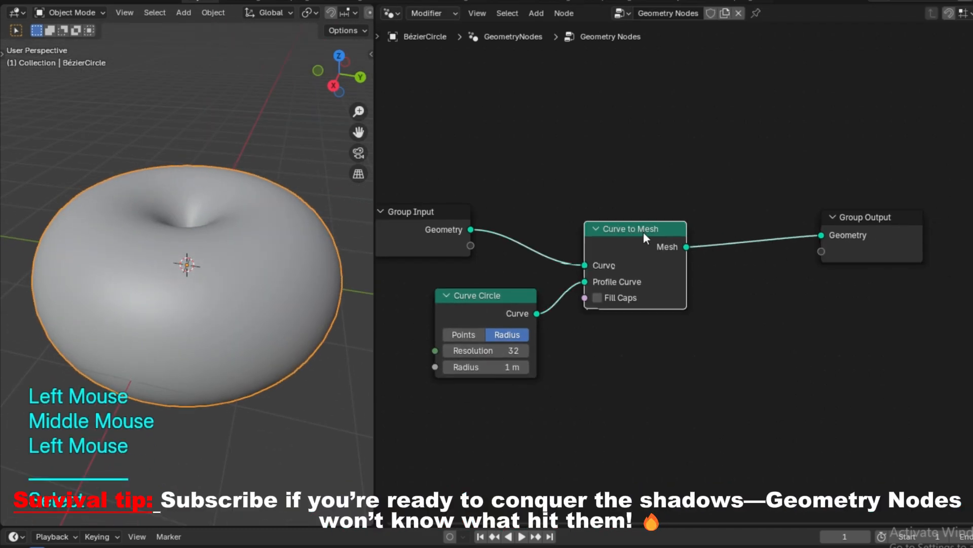
left_click_drag(864, 234, 892, 245)
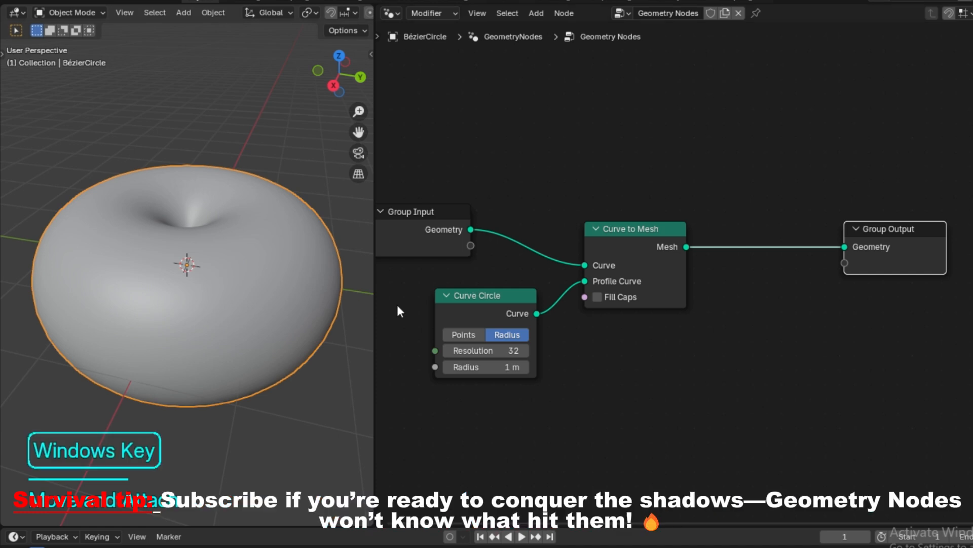
- Examine the rock column reference image in PureRef and return to the Blender node editor
key("super+Tab")
left_click(372, 315)
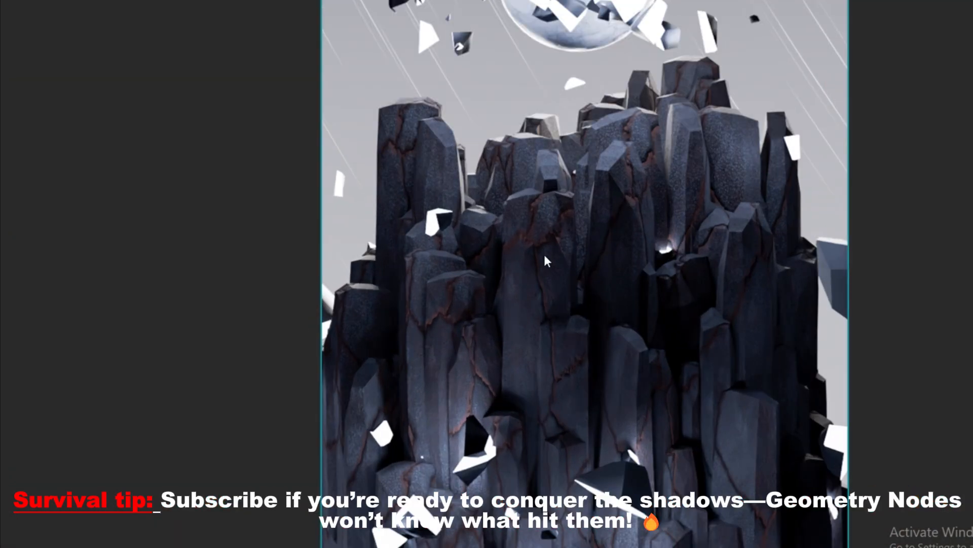
key("super+Tab")
left_click(413, 151)
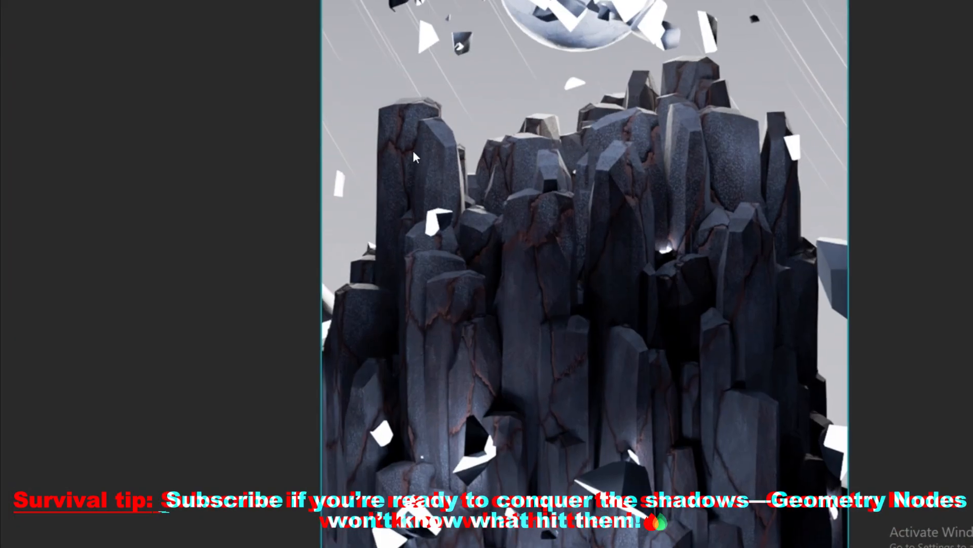
key("alt+Tab")
- Insert an Instance on Points node on the link between Curve to Mesh and Group Output
key("F4")
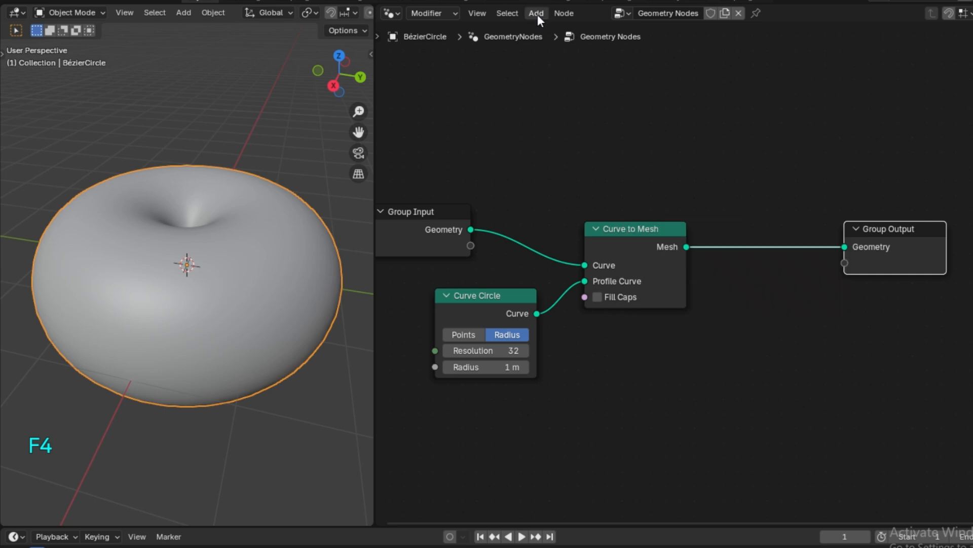
key("F3")
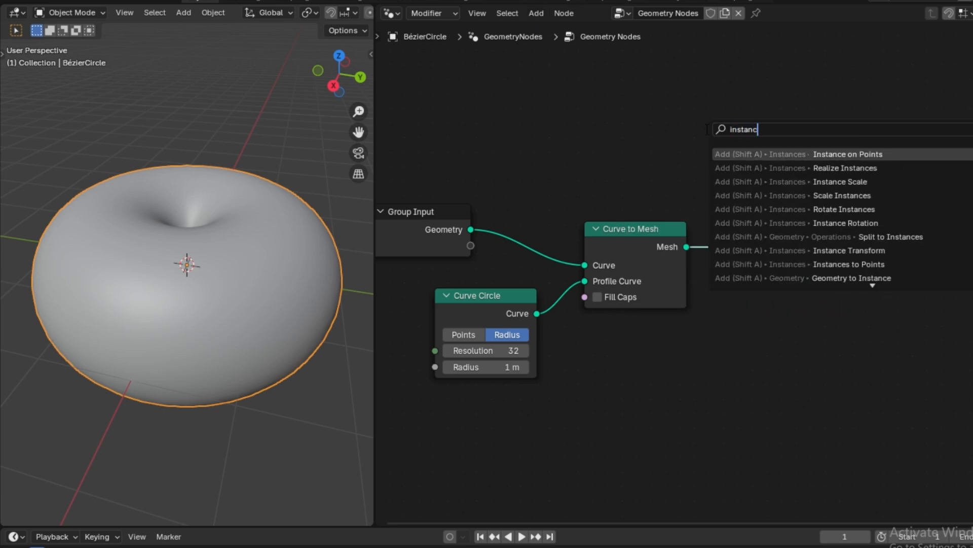
key("Return")
left_click(746, 268)
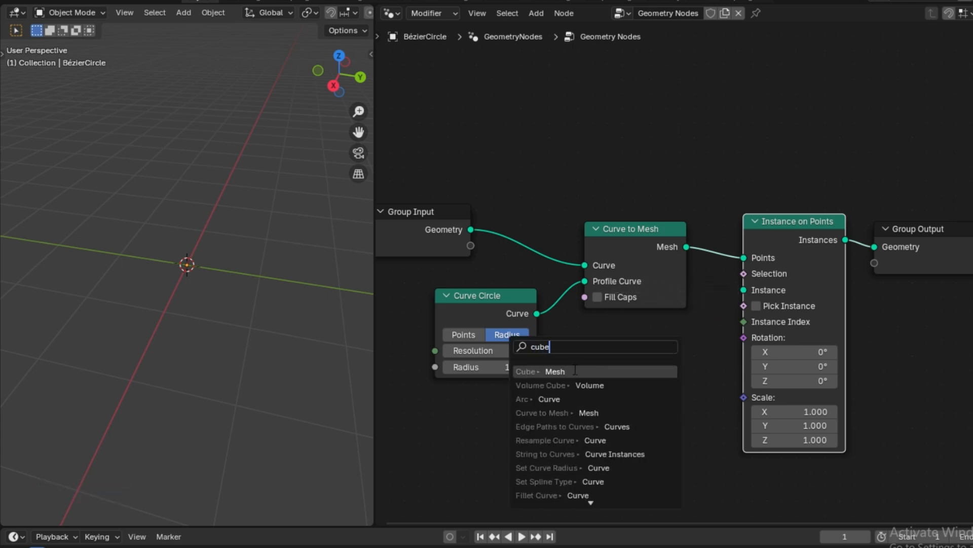
- Add a Cube mesh node connected to the Instance input and set the instance scale to 0.100 on X, Y and Z
left_click(575, 371)
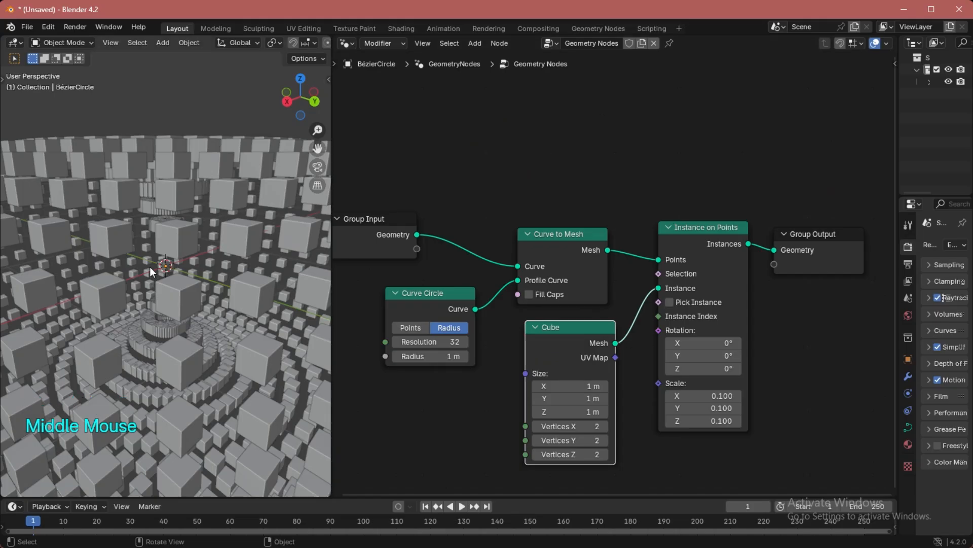
scroll(186, 241, "down", 2)
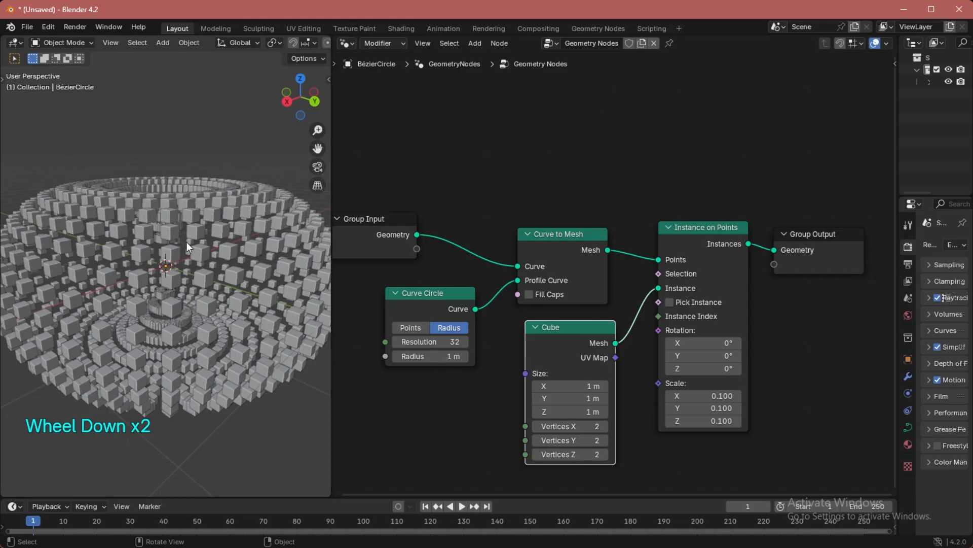
- Maximize the 3D viewport, add a mesh cube and move it beside the ring of instances along the negative Y direction
key("ctrl+space")
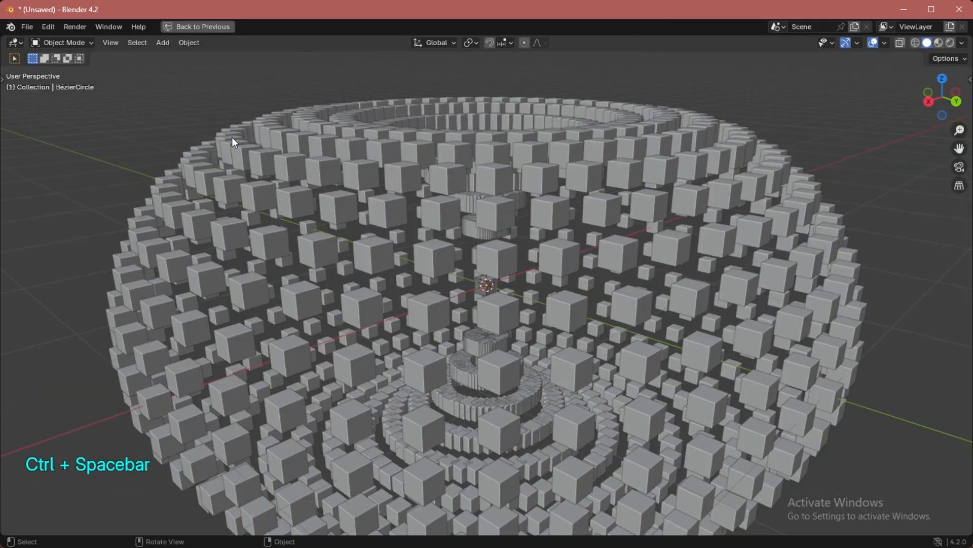
scroll(233, 138, "down", 1)
middle_click_drag(237, 134, 295, 182)
key("shift+a")
mouse_move(293, 175)
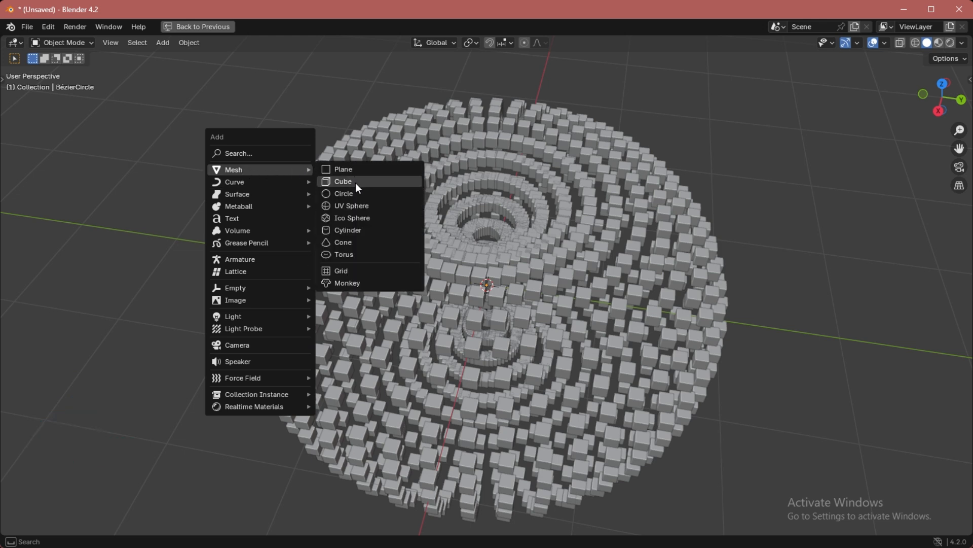
left_click(354, 182)
key("g")
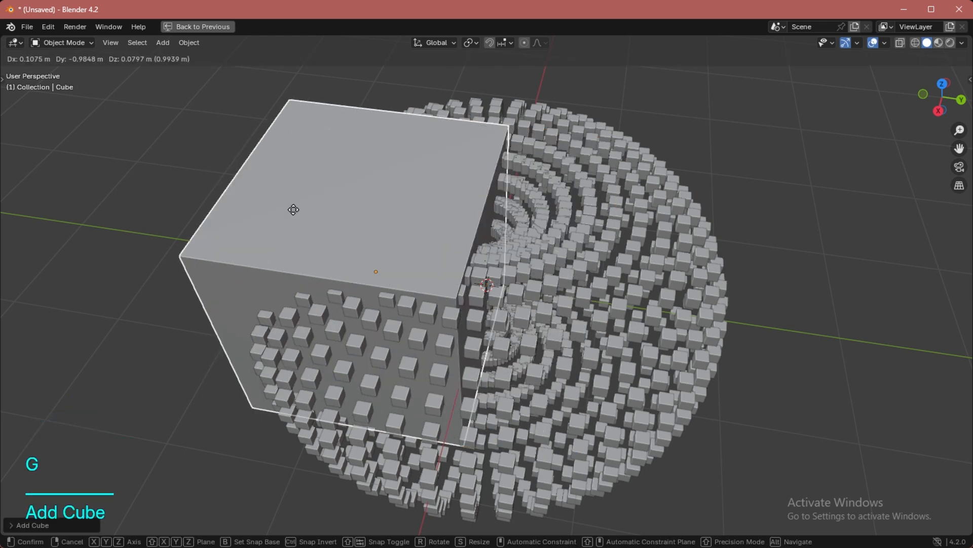
left_click(172, 178)
- Frame the new cube and scale it down horizontally into a narrow upright block
scroll(178, 191, "down", 2)
key("grave")
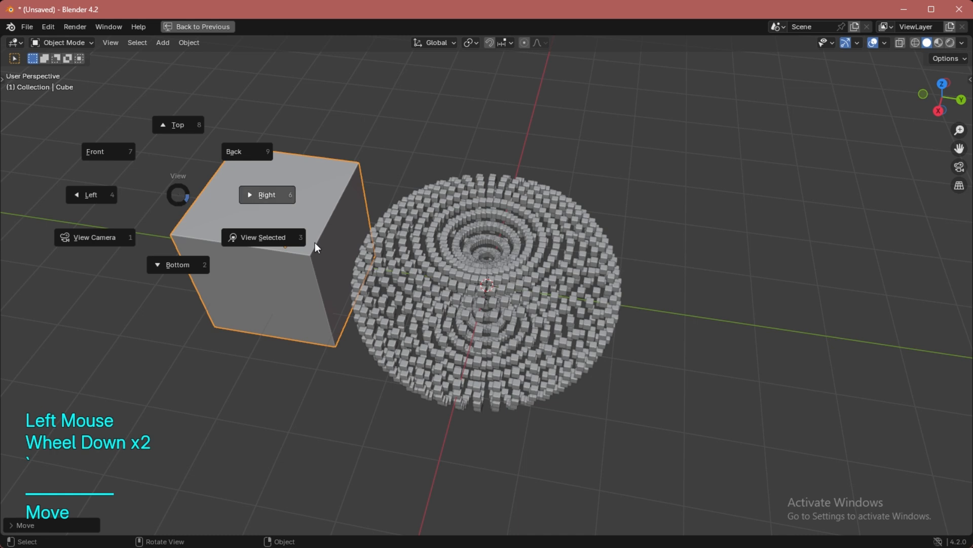
middle_click(275, 250)
scroll(330, 233, "down", 1)
scroll(354, 228, "down", 1)
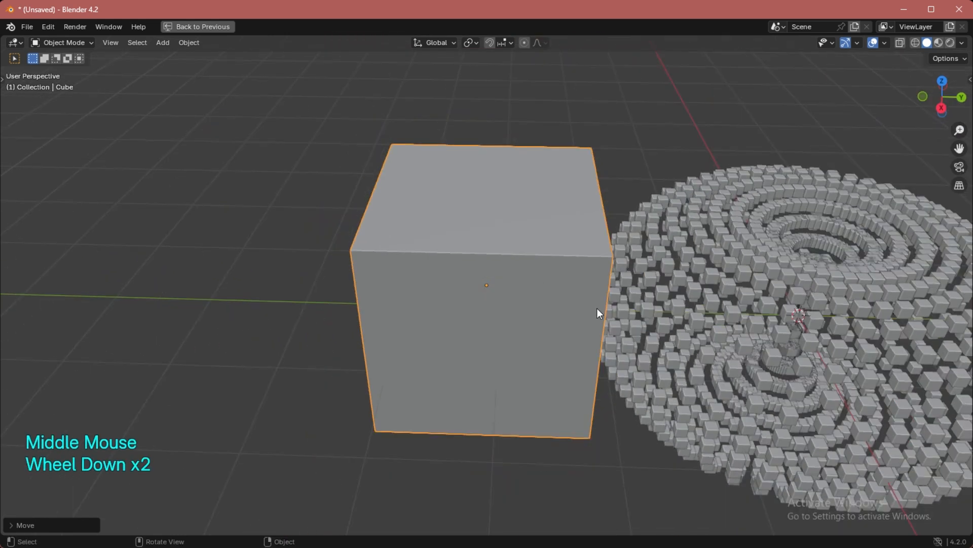
key("s")
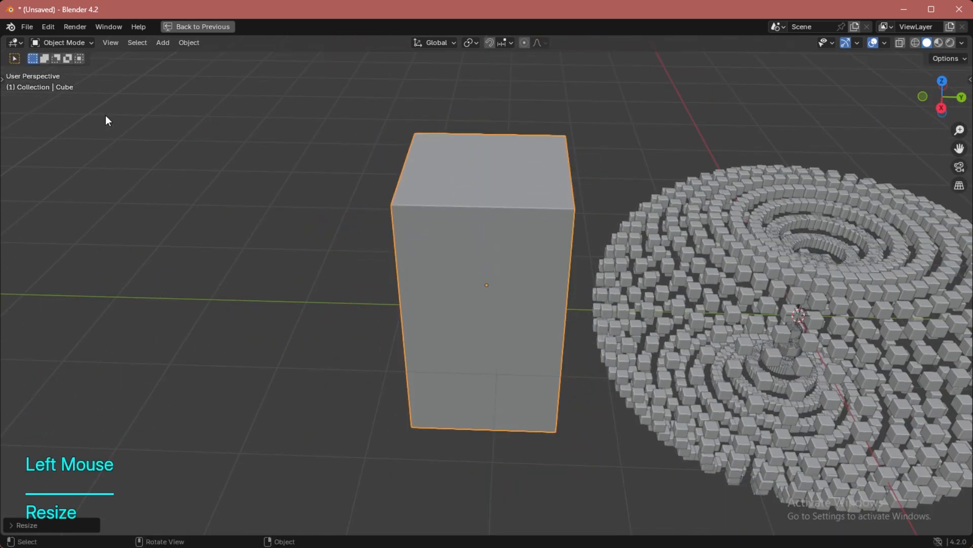
- Switch the cube to Sculpt Mode and enable Dyntopo, accepting the attribute data warning
key("ctrl+Tab")
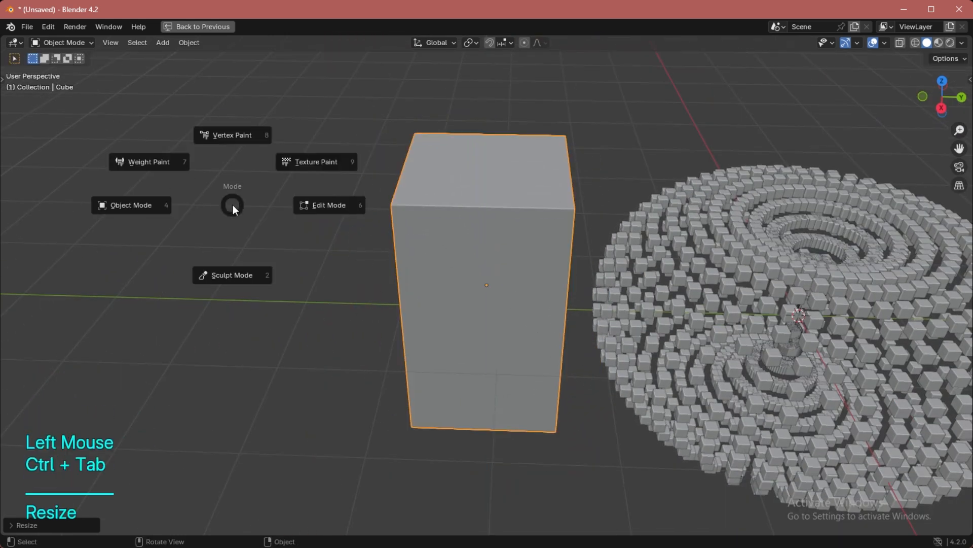
left_click(257, 278)
scroll(487, 215, "down", 1)
middle_click_drag(487, 215, 791, 69)
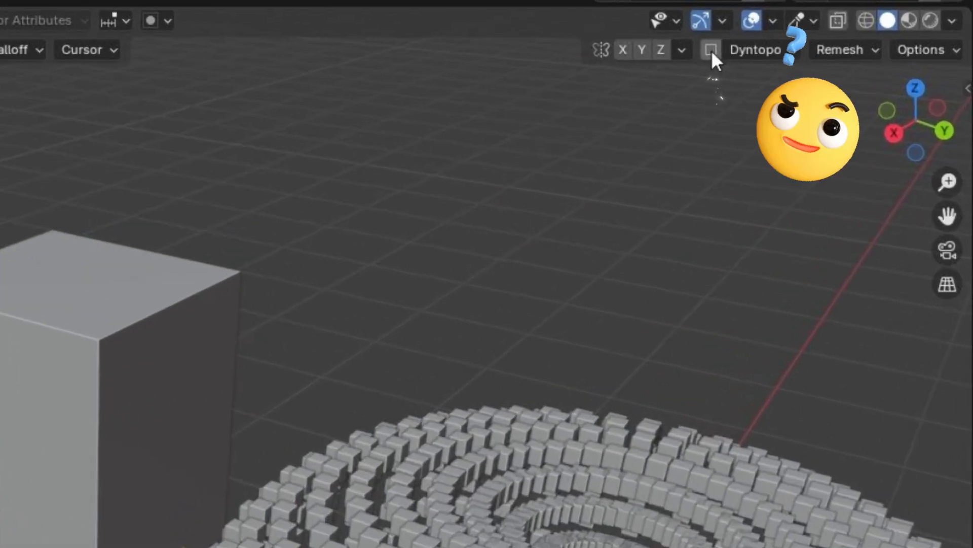
left_click(711, 51)
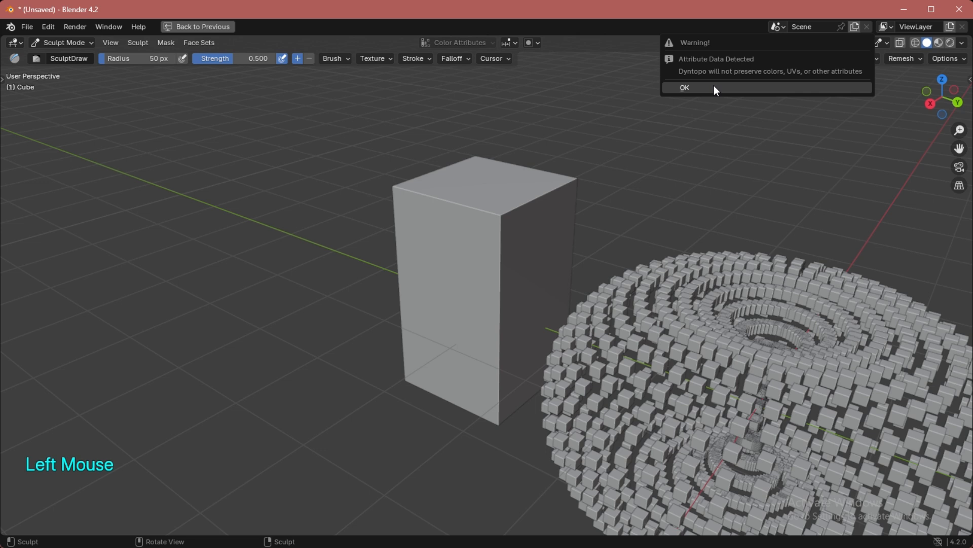
left_click(714, 89)
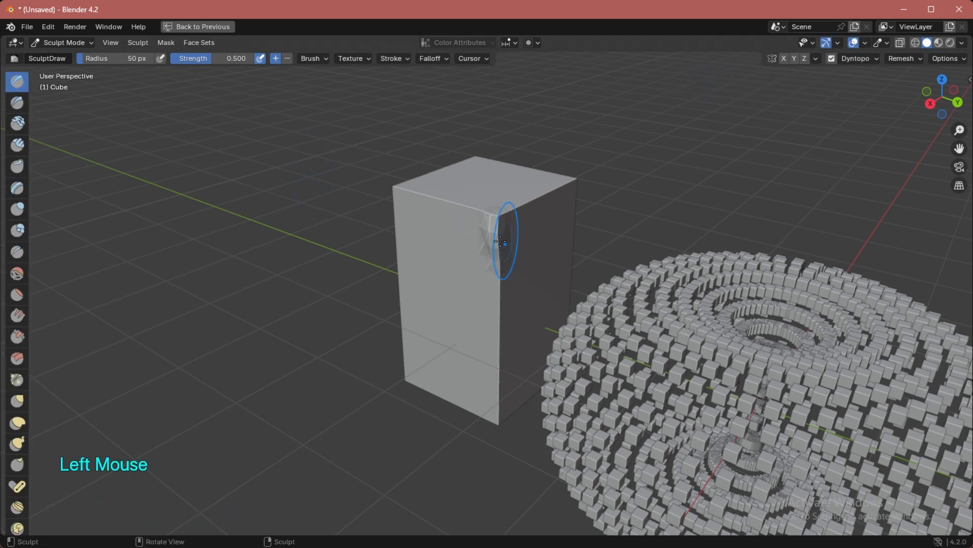
- Enlarge the Draw brush to a radius of 141 px and carve inward along the block's vertical edges and upper rim
scroll(500, 241, "up", 2)
middle_click_drag(500, 241, 439, 248)
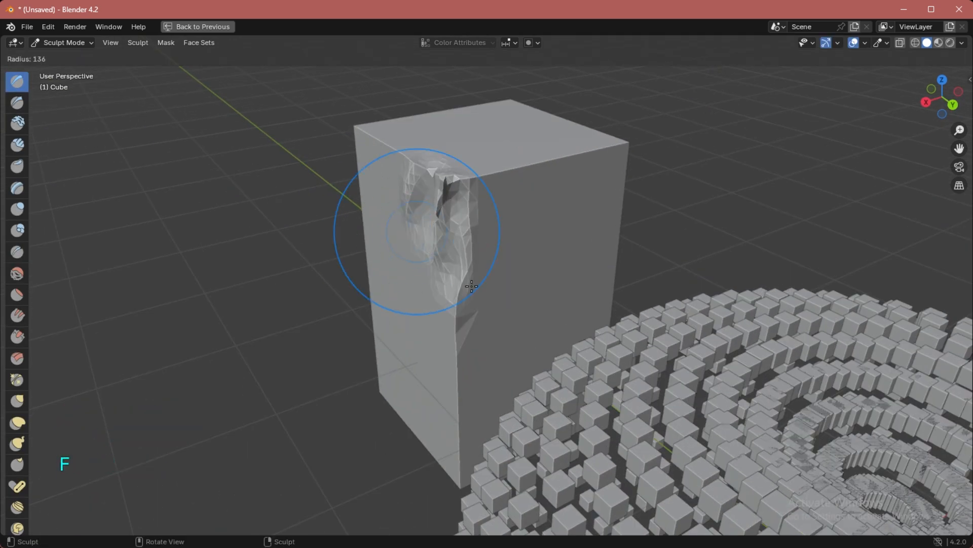
left_click(472, 286)
left_click_drag(457, 193, 459, 284, "ctrl")
middle_click_drag(406, 203, 487, 183)
left_click_drag(486, 183, 481, 396, "ctrl")
middle_click_drag(431, 244, 507, 243)
left_click_drag(398, 232, 440, 375, "ctrl")
middle_click_drag(446, 243, 568, 274)
left_click_drag(562, 254, 569, 262, "ctrl")
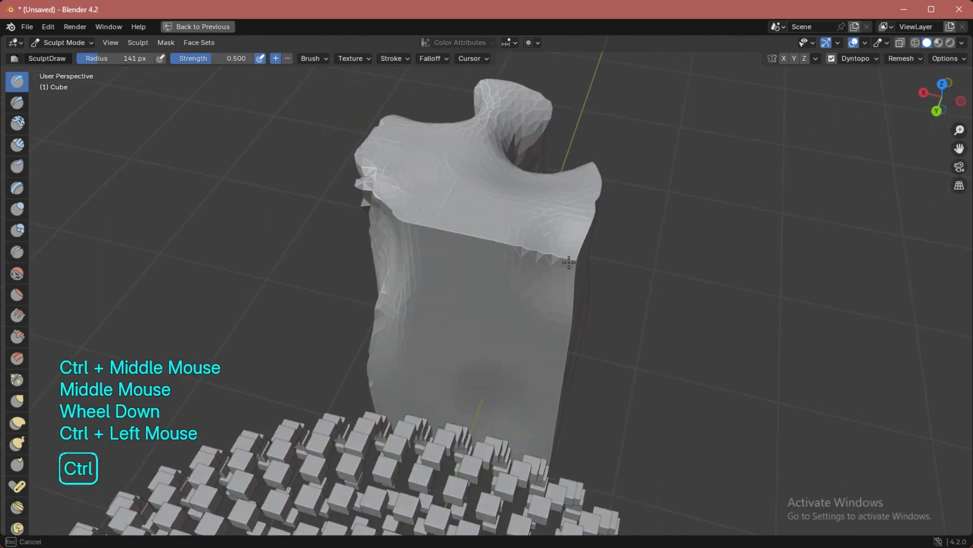
left_click_drag(474, 218, 487, 228, "ctrl")
mouse_move(355, 314)
middle_mouse_down()
mouse_move(461, 269)
mouse_move(426, 274)
middle_mouse_up()
left_click_drag(537, 168, 571, 365, "ctrl")
scroll(558, 365, "down", 4)
middle_click_drag(527, 436, 509, 365)
left_click_drag(508, 365, 573, 395, "ctrl")
- Reduce the sculpt brush radius to 90 px and carve a vertical groove down the block's side
mouse_move(457, 375)
middle_mouse_down()
mouse_move(587, 383)
mouse_move(456, 304)
mouse_move(457, 284)
middle_mouse_up()
key("f")
left_click(532, 355)
left_click_drag(456, 284, 476, 431, "ctrl")
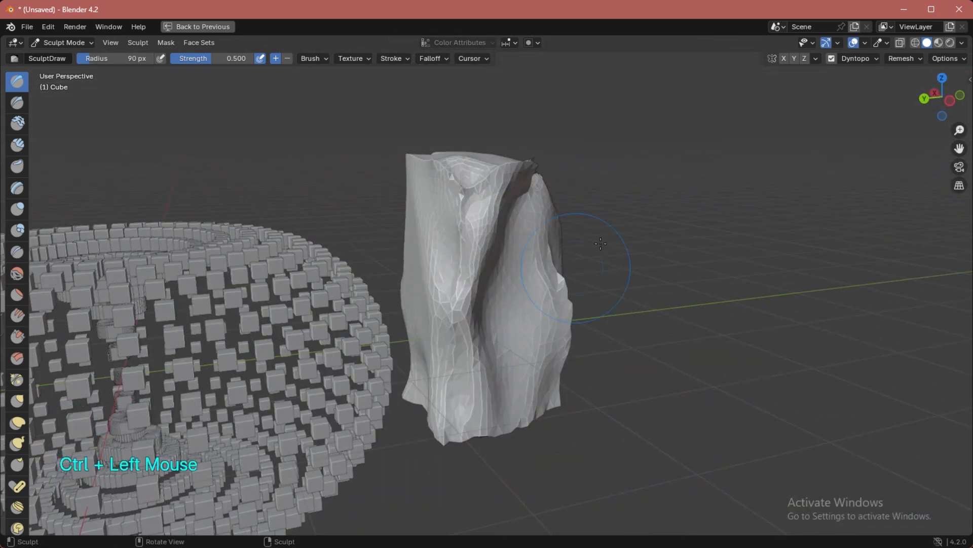
- Return the sculpted block to Object Mode and restore the split layout with the node editor
middle_click_drag(477, 431, 481, 217)
key("ctrl+Tab")
key("ctrl+space")
scroll(230, 282, "up", 3)
middle_click_drag(223, 284, 230, 282)
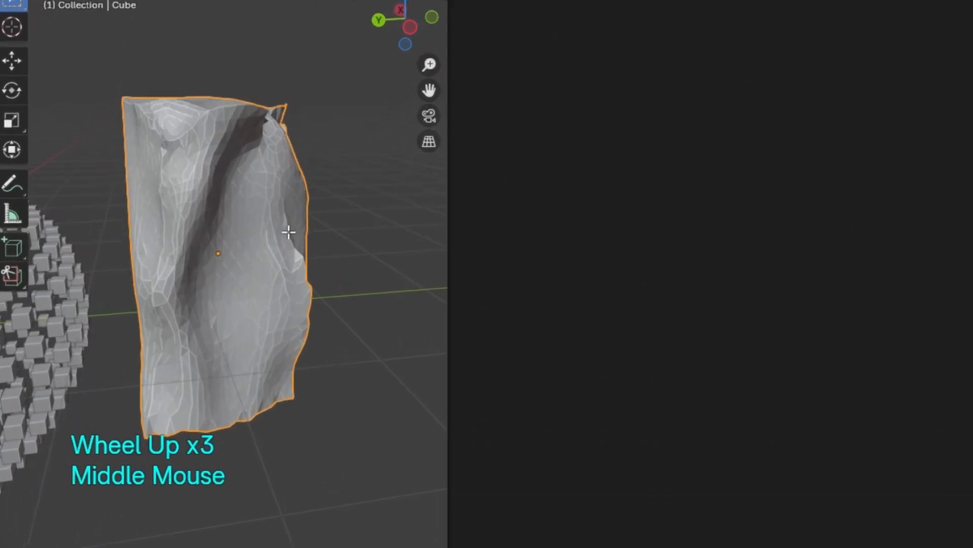
- Inspect the sculpted block's mesh topology from several sides in Edit Mode, and return to Object Mode
key("Tab")
middle_click_drag(314, 223, 250, 230)
middle_click_drag(146, 162, 265, 230)
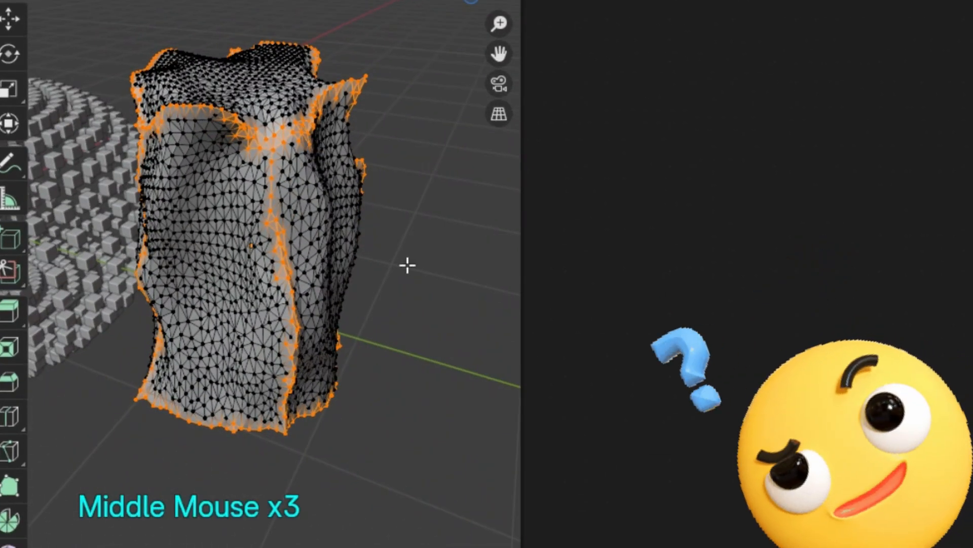
key("a")
middle_click_drag(421, 246, 329, 252)
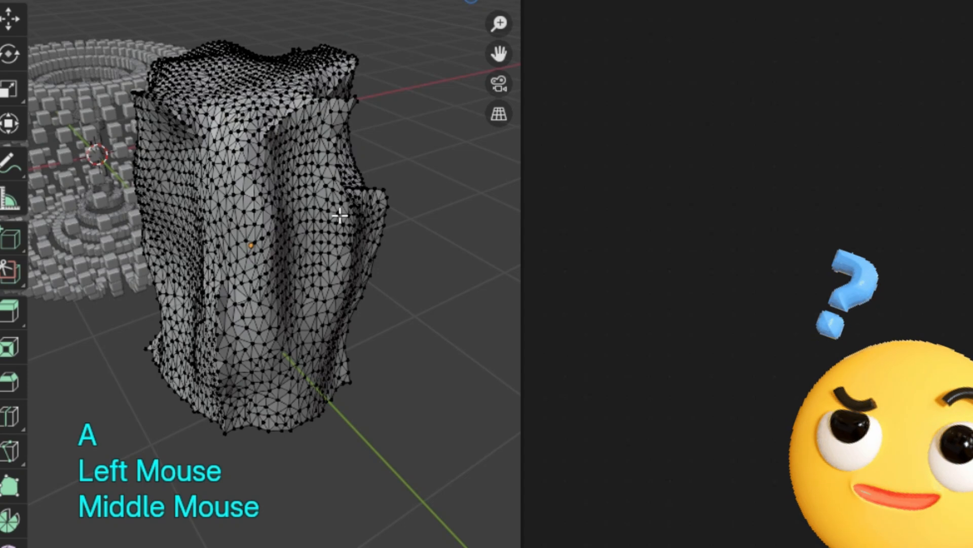
left_click(283, 238)
key("Tab")
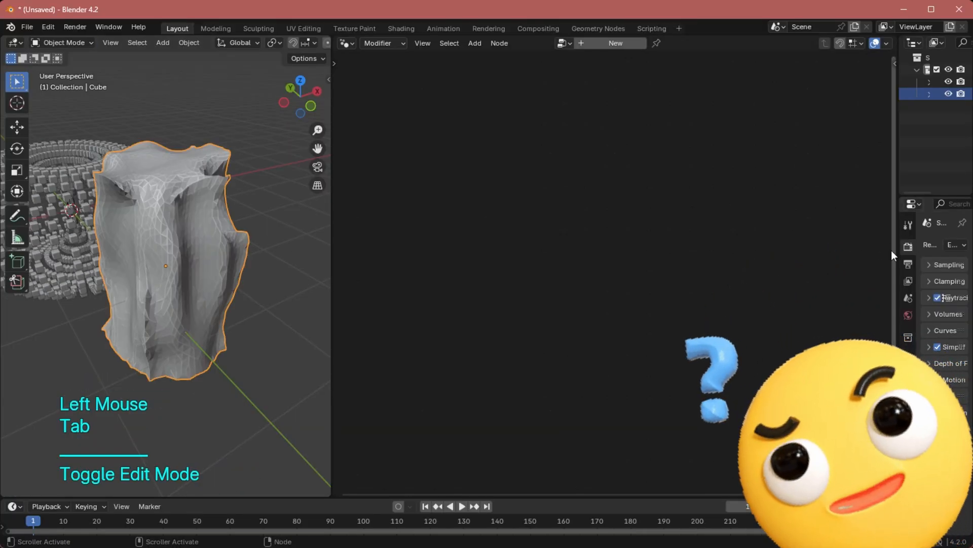
- Widen the properties area and add a Remesh modifier to the sculpted cube with voxel size 0.136 m and adaptivity 1 m
left_click_drag(893, 238, 766, 262)
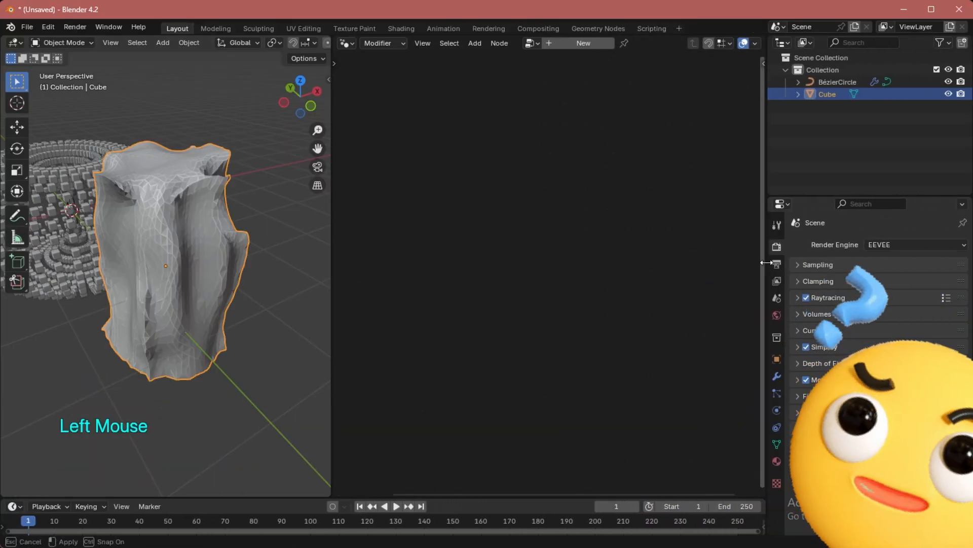
scroll(175, 274, "up", 2)
middle_click_drag(176, 274, 180, 272)
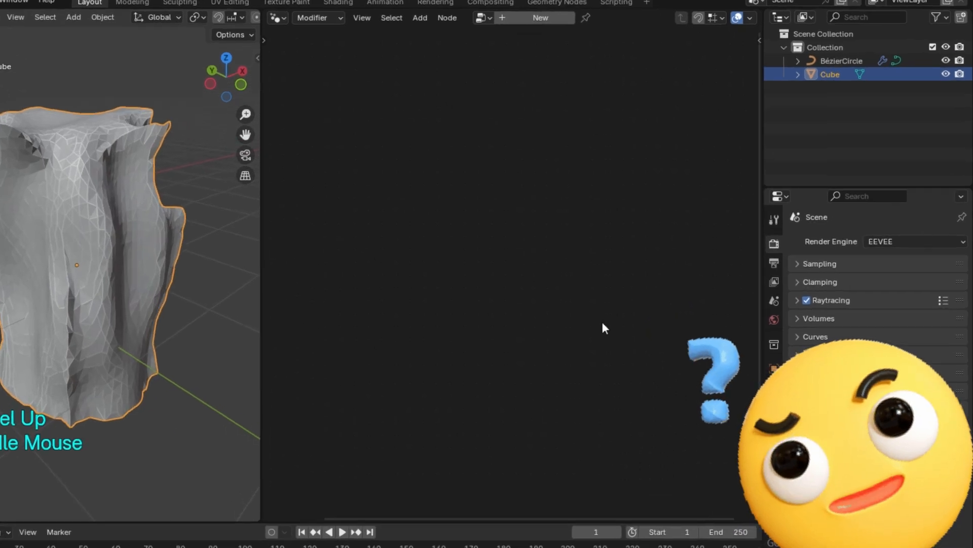
left_click(696, 433)
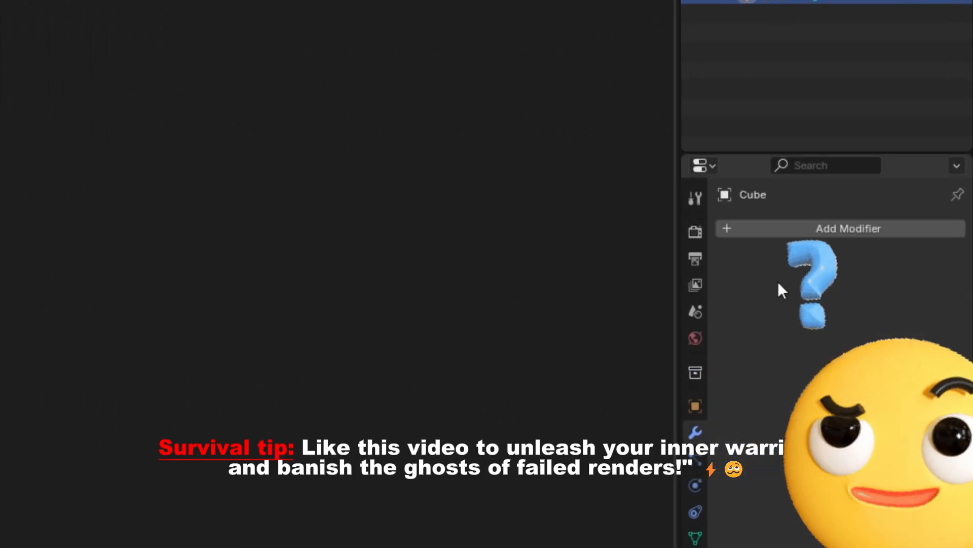
left_click(811, 229)
left_click(791, 229)
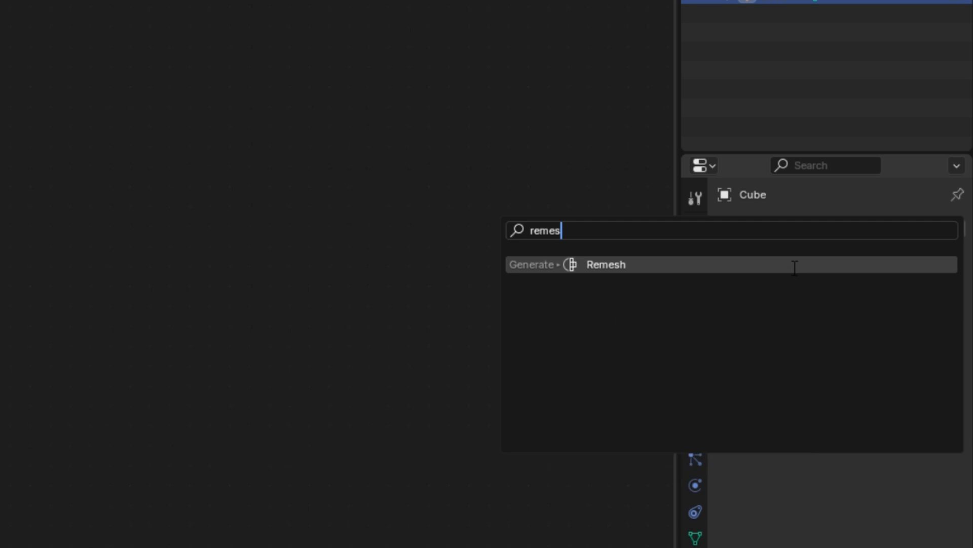
key("Return")
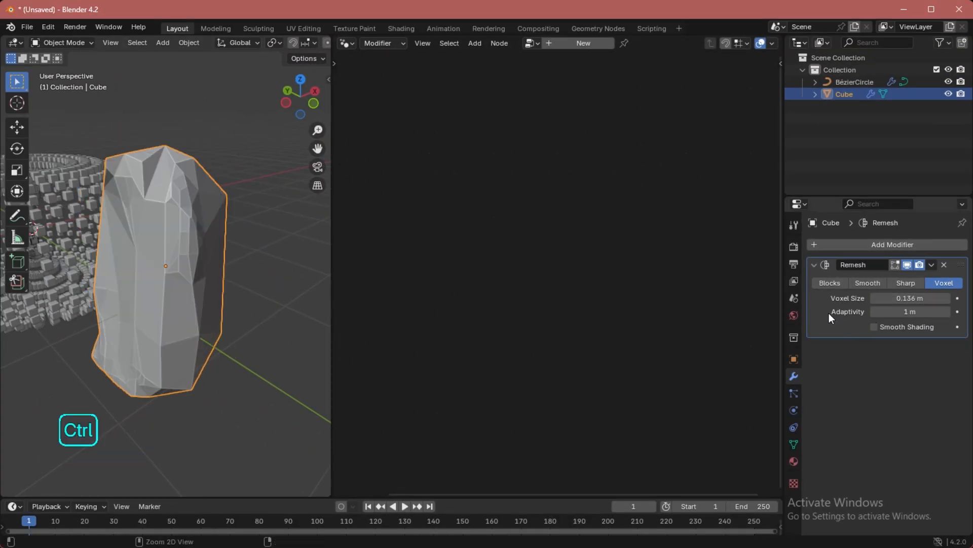
- Apply the Remesh modifier and check the simplified rock's mesh in Edit Mode
key("ctrl+a")
key("Tab")
scroll(270, 304, "up", 1)
middle_click_drag(270, 305, 178, 280)
scroll(203, 268, "down", 1)
key("Tab")
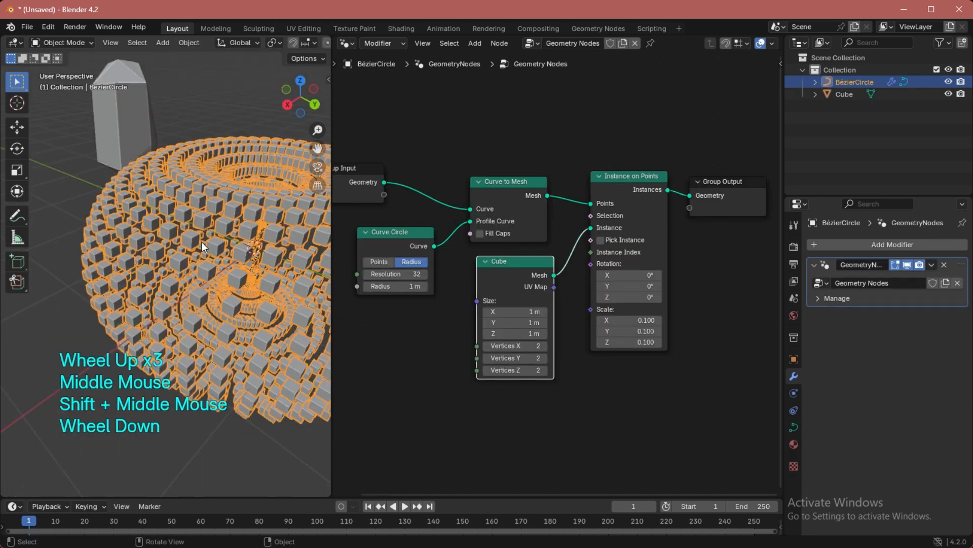
- In the BézierCircle node tree, delete the Cube node and bring in the sculpted Cube object as an Object Info node below Curve to Mesh
double_click(513, 266)
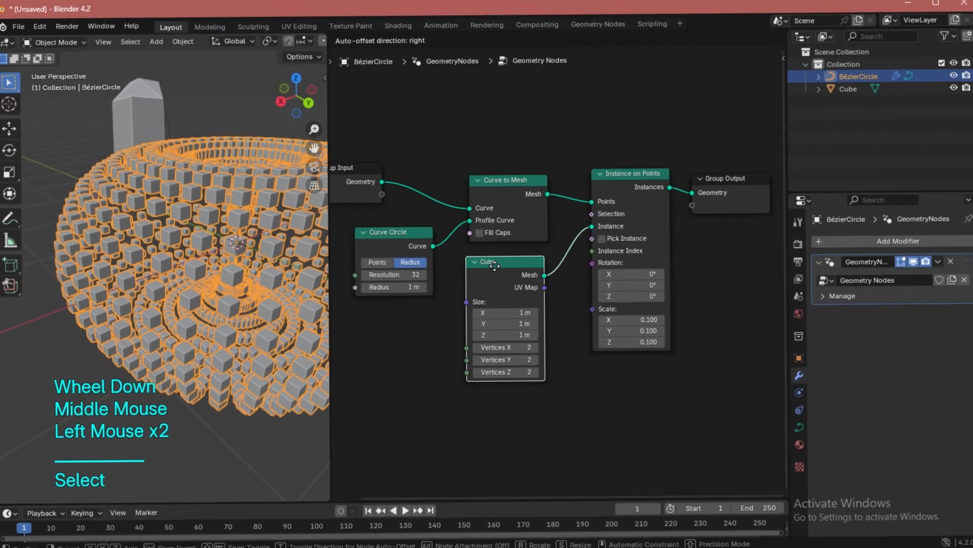
key("x")
left_click_drag(831, 93, 861, 145)
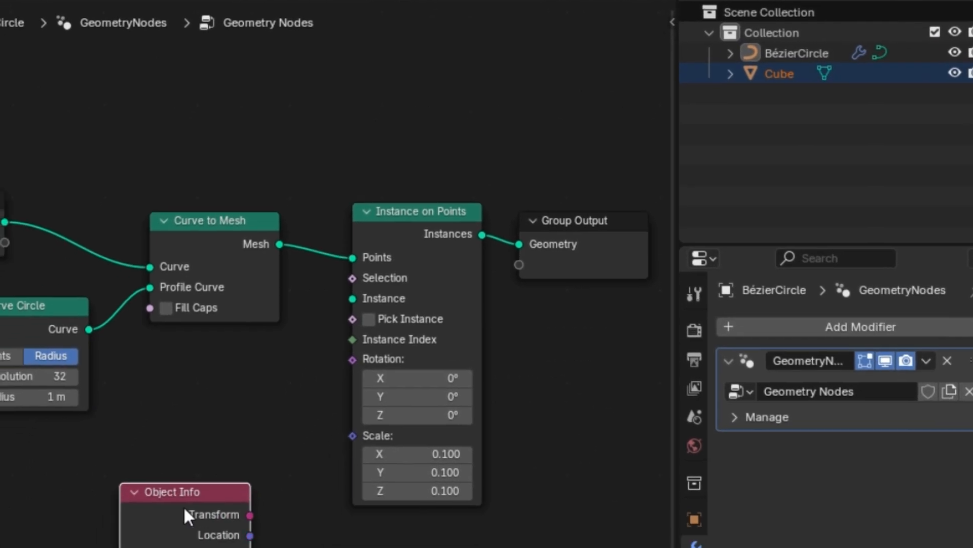
left_click_drag(151, 544, 145, 477)
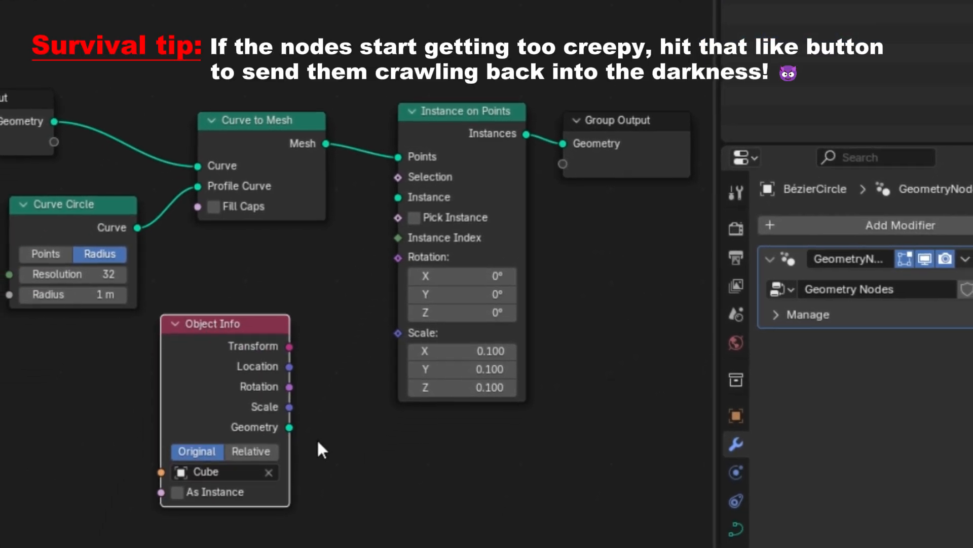
- Connect Object Info's Geometry output to Instance on Points' Instance input and hide the original Cube object
left_click_drag(289, 427, 383, 203)
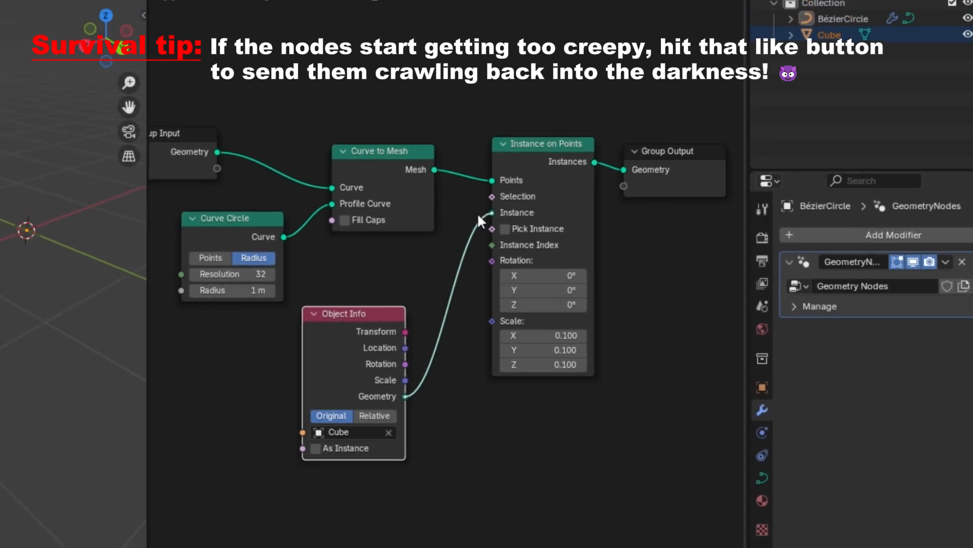
left_click_drag(478, 215, 480, 215)
scroll(523, 334, "up", 2)
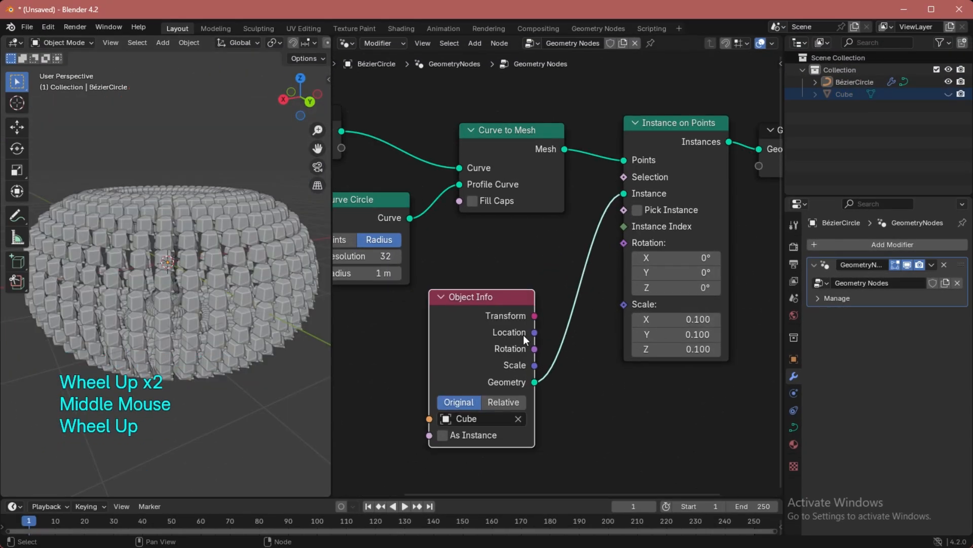
- Stretch the rock instances vertically by setting the Instance on Points Z scale to 0.240
mouse_move(677, 349)
left_mouse_down()
mouse_move(702, 349)
mouse_move(678, 350)
left_mouse_up()
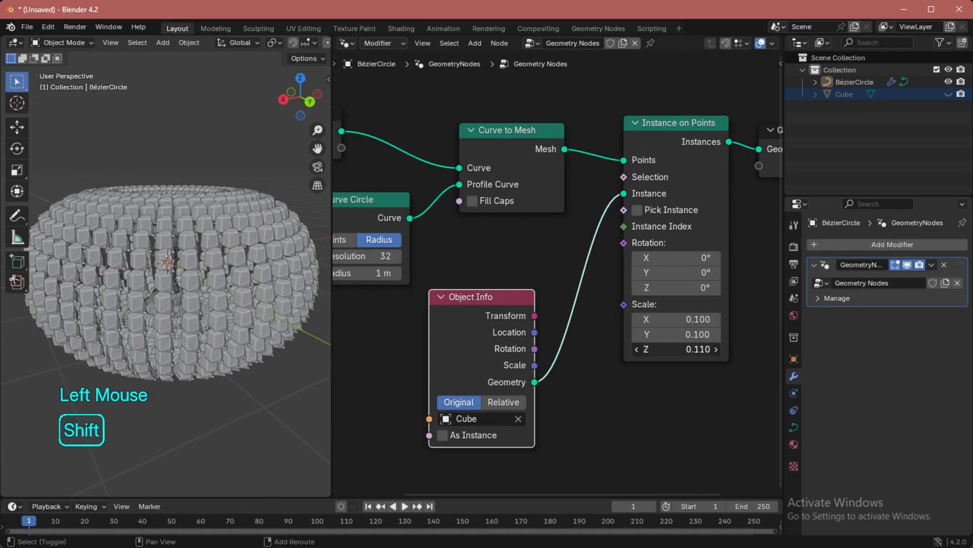
left_click_drag(677, 349, 685, 349, "shift")
scroll(173, 284, "up", 1)
scroll(173, 284, "up", 1, "shift")
middle_click_drag(173, 284, 160, 289, "shift")
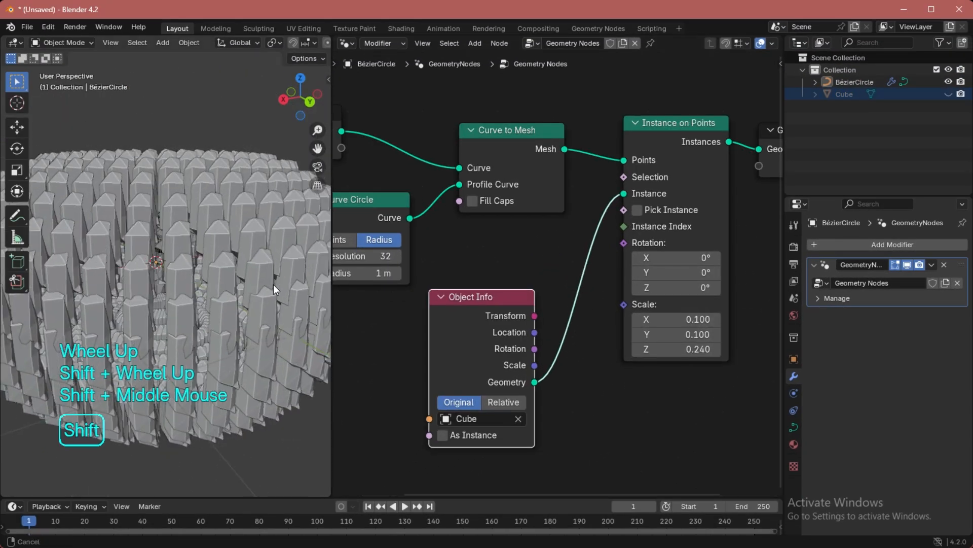
- Move the Object Info node further away from Instance on Points, below the Curve Circle node
scroll(509, 297, "down", 4)
left_click_drag(425, 306, 429, 305)
scroll(622, 348, "up", 3)
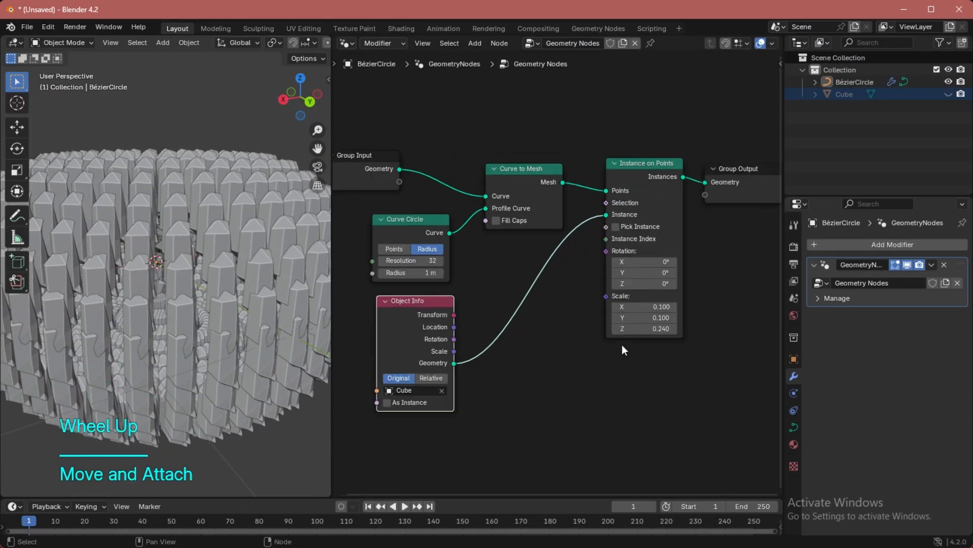
middle_click_drag(185, 231, 196, 249)
scroll(195, 249, "up", 1)
- Add a Map Range node below Object Info and connect its Result to Instance on Points' Scale input
key("F3")
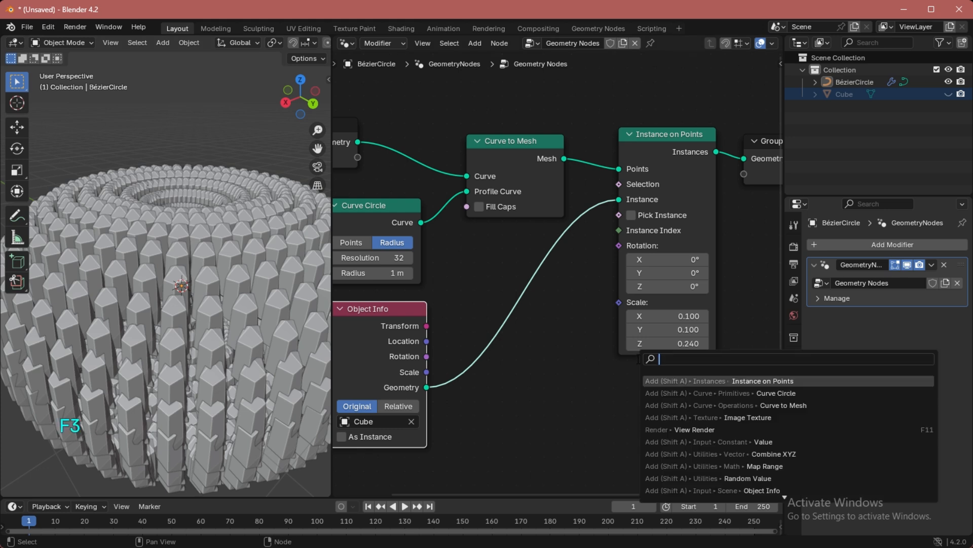
key("Return")
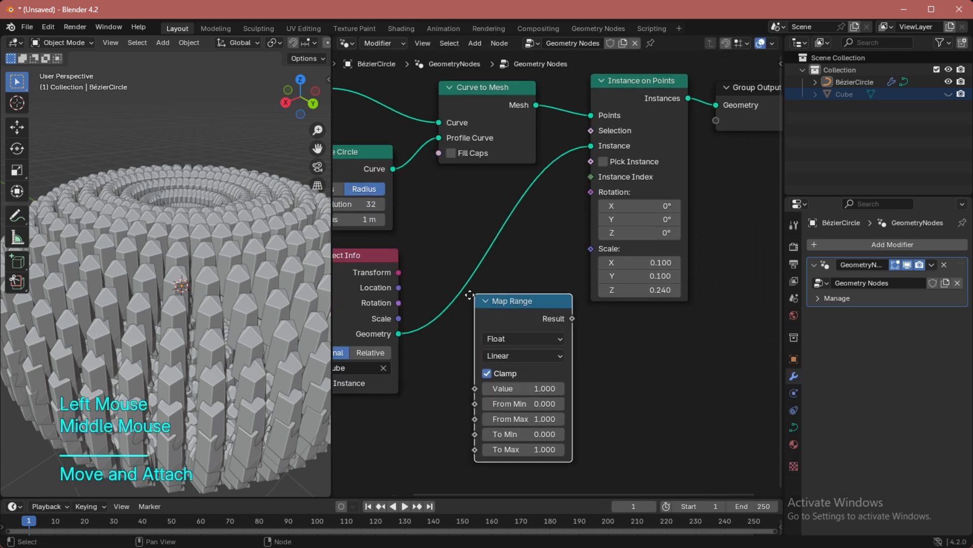
left_click_drag(577, 293, 591, 249)
scroll(294, 350, "down", 3)
middle_click_drag(507, 343, 583, 321)
left_click_drag(579, 280, 566, 292)
middle_click_drag(470, 291, 500, 268)
scroll(499, 267, "down", 2)
left_click_drag(582, 272, 518, 354)
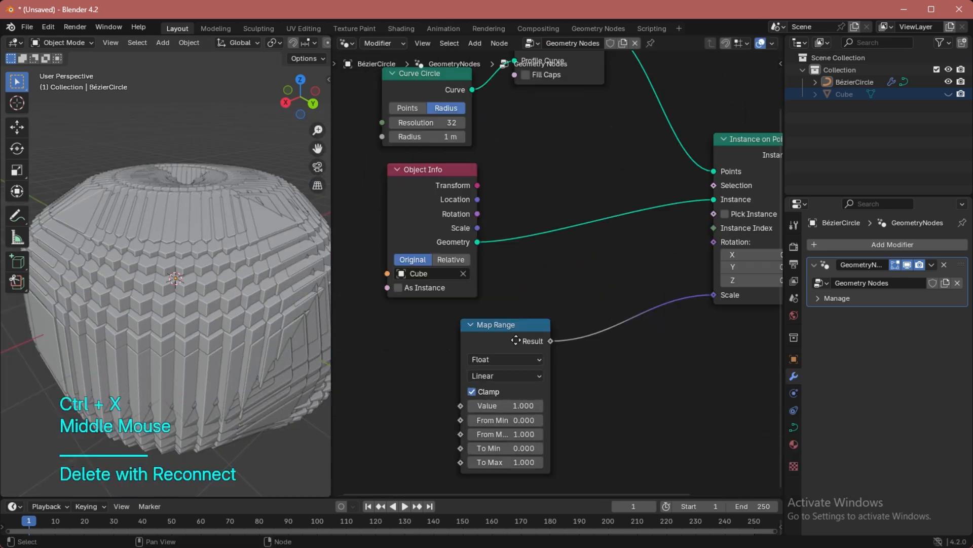
- Add a Random Value node feeding Map Range's Value input, with To Min set to 0.500 and To Max to -0.500
middle_click_drag(376, 417, 430, 390)
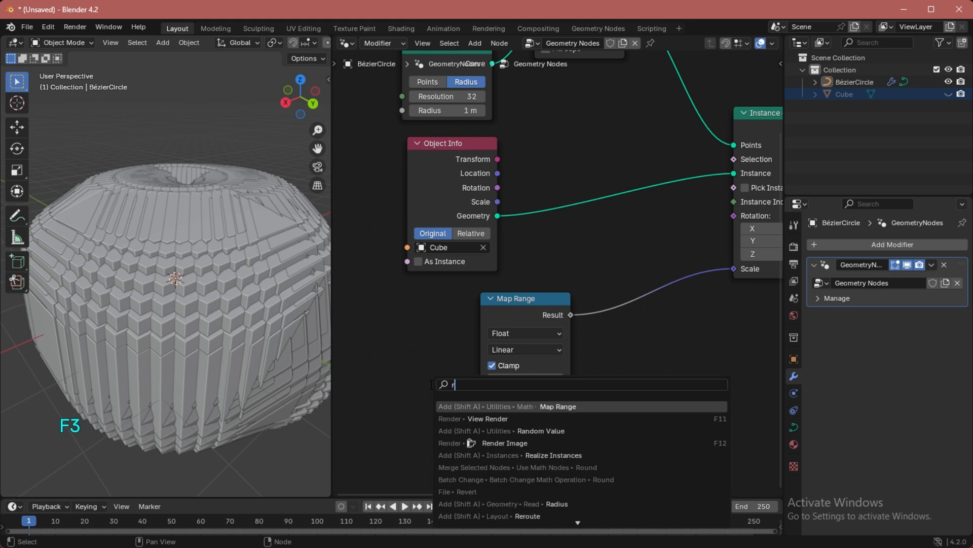
left_click(564, 406)
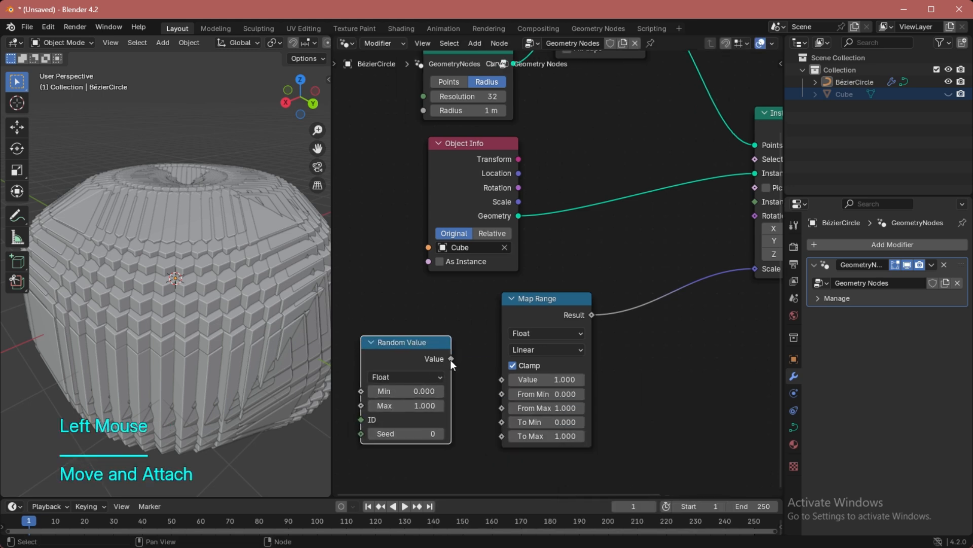
left_click_drag(451, 359, 501, 379)
middle_click_drag(152, 305, 172, 309)
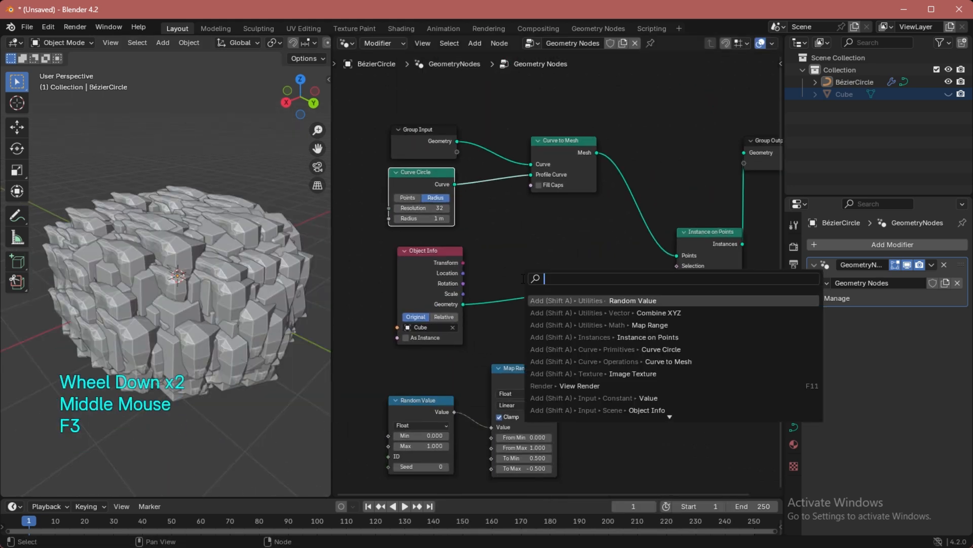
- Insert a Transform Geometry node between Object Info and Instance on Points, and move the Map Range and Random Value nodes clear of it
key("Return")
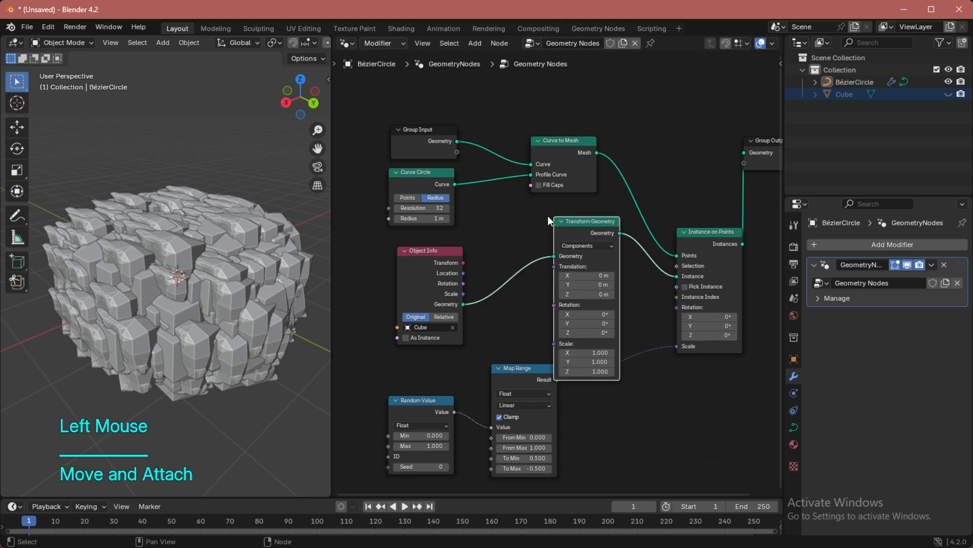
scroll(485, 362, "up", 2)
scroll(485, 362, "down", 2)
left_click_drag(505, 485, 507, 482)
left_click_drag(522, 366, 599, 446)
scroll(565, 281, "up", 3)
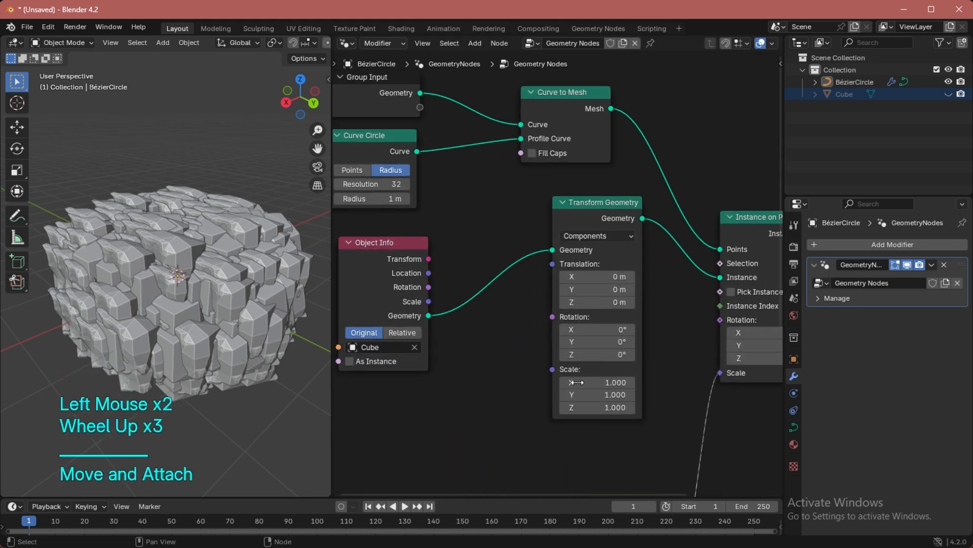
- Set the Transform Geometry scale to 0.600 on X and Y and 2.400 on Z to make tall rocks
middle_click_drag(664, 472, 671, 314)
scroll(671, 315, "up", 2)
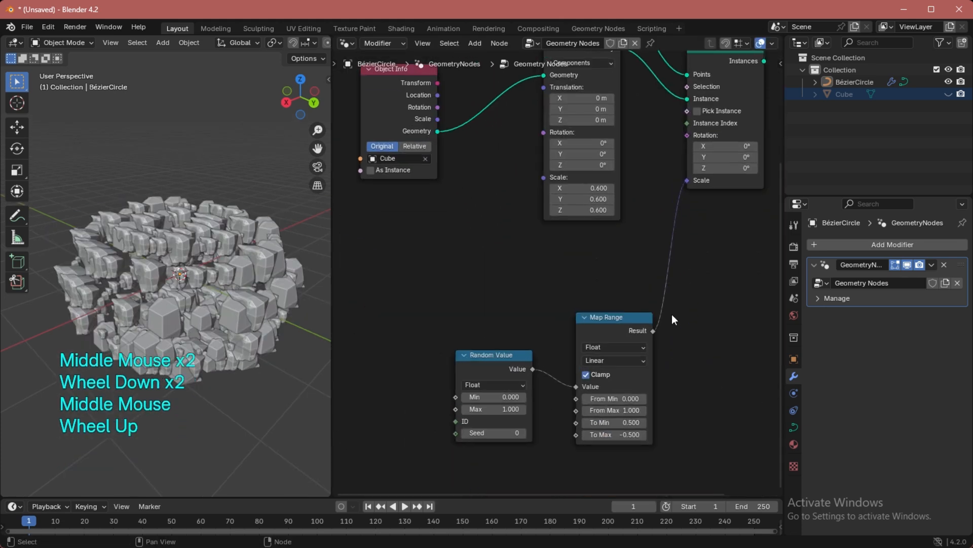
middle_click_drag(621, 287, 585, 399)
left_click_drag(529, 298, 570, 298)
- Set Curve Circle's resolution to 11 and Map Range's From Min to -0.300, From Max 2.000, To Min 0.900 and To Max -2.100
scroll(561, 284, "down", 5)
left_click_drag(784, 285, 900, 287)
middle_click_drag(664, 431, 654, 313)
left_click_drag(487, 447, 580, 231)
left_click_drag(595, 323, 613, 311)
left_click_drag(594, 311, 603, 310)
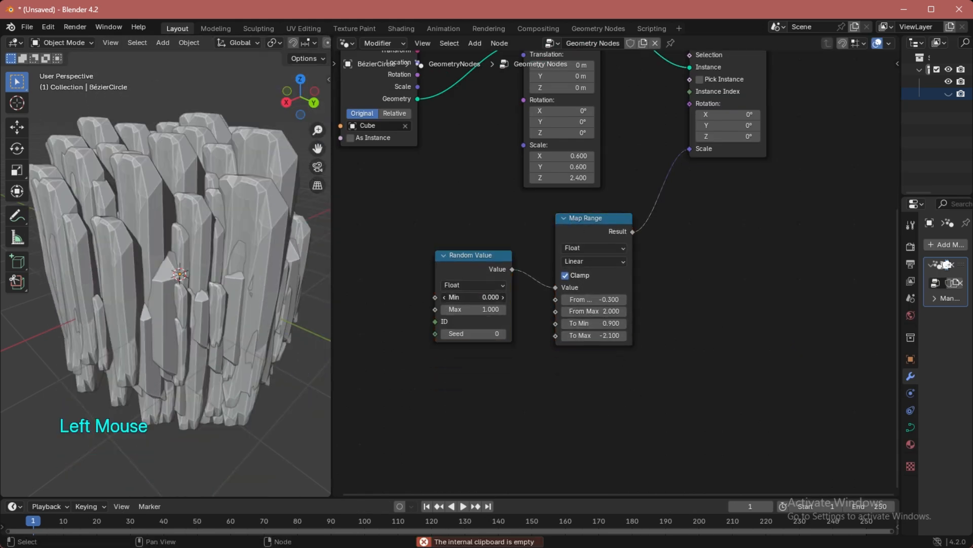
- Set the Random Value node's Min to 0.100 and Max to 0.800
mouse_move(473, 297)
left_mouse_down()
mouse_move(446, 298)
mouse_move(484, 297)
mouse_move(469, 309)
mouse_move(487, 309)
mouse_move(456, 309)
mouse_move(466, 309)
left_mouse_up()
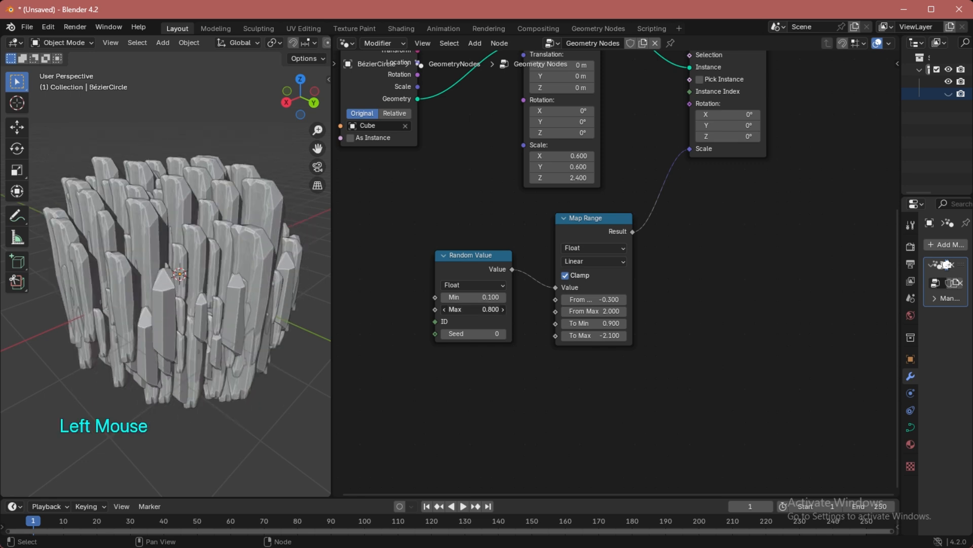
middle_click_drag(215, 251, 208, 270)
scroll(464, 200, "down", 2)
middle_click_drag(464, 200, 431, 234)
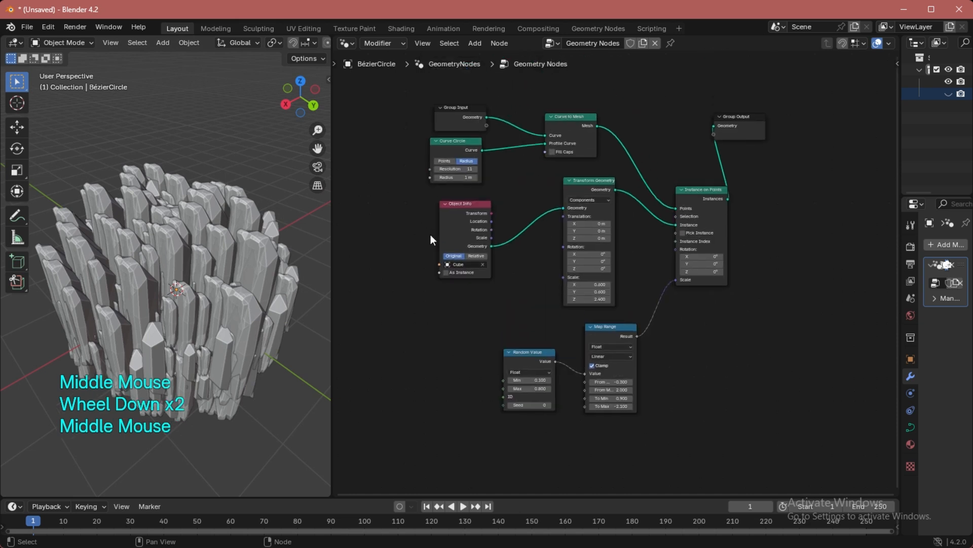
- Move the Group Input and Curve Circle nodes away from Curve to Mesh to make room between them
middle_click_drag(476, 190, 579, 281)
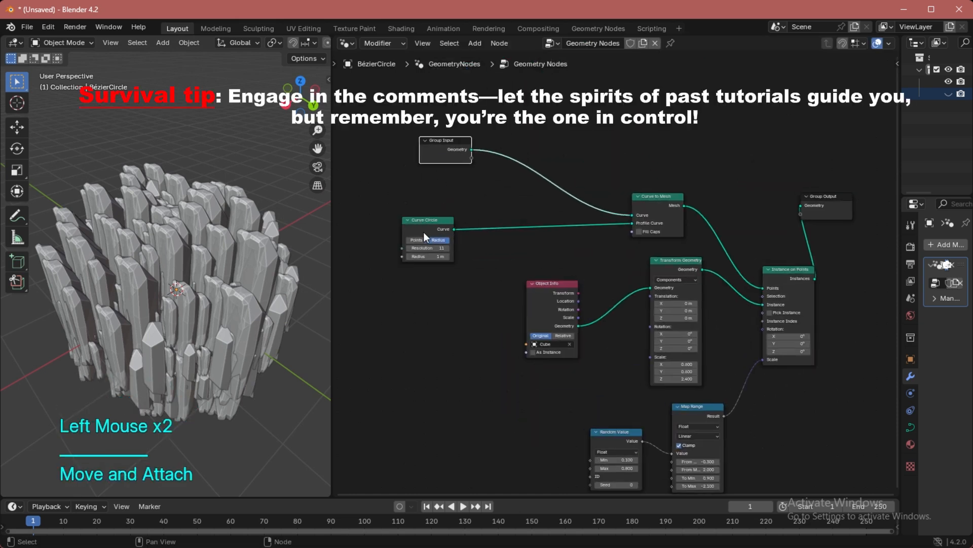
scroll(235, 265, "up", 1)
middle_click_drag(235, 265, 195, 255)
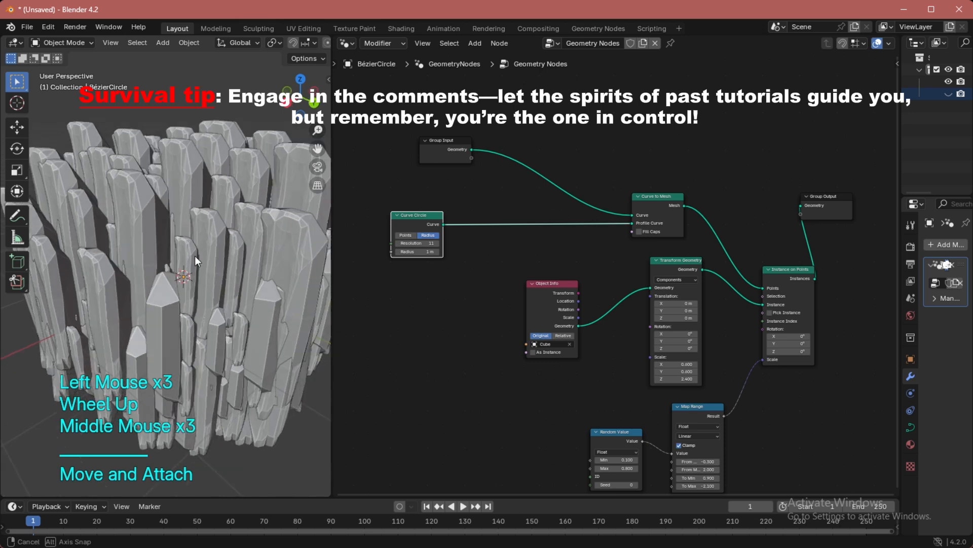
scroll(195, 256, "down", 2)
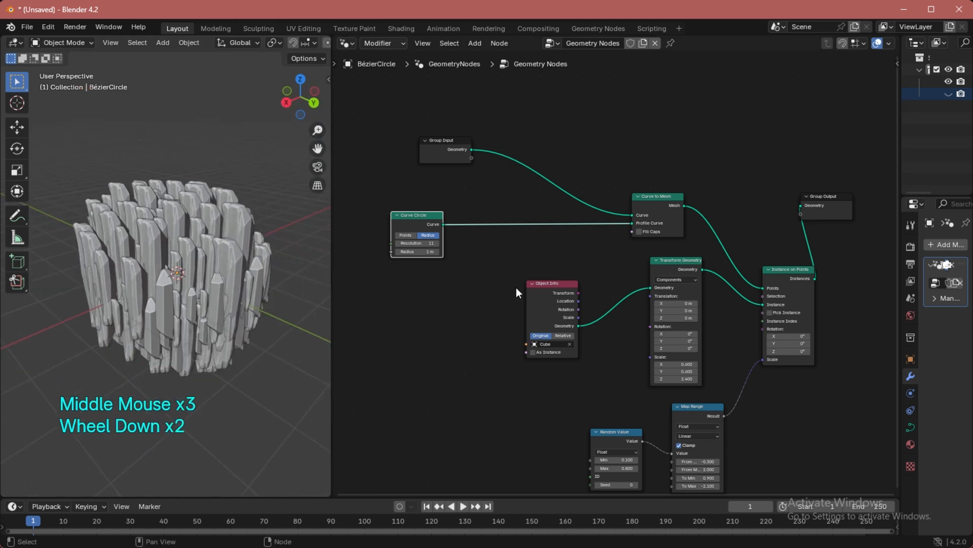
- Duplicate the Transform Geometry node and insert the copy between Curve Circle and Curve to Mesh
scroll(601, 293, "up", 3)
middle_click_drag(601, 292, 654, 298)
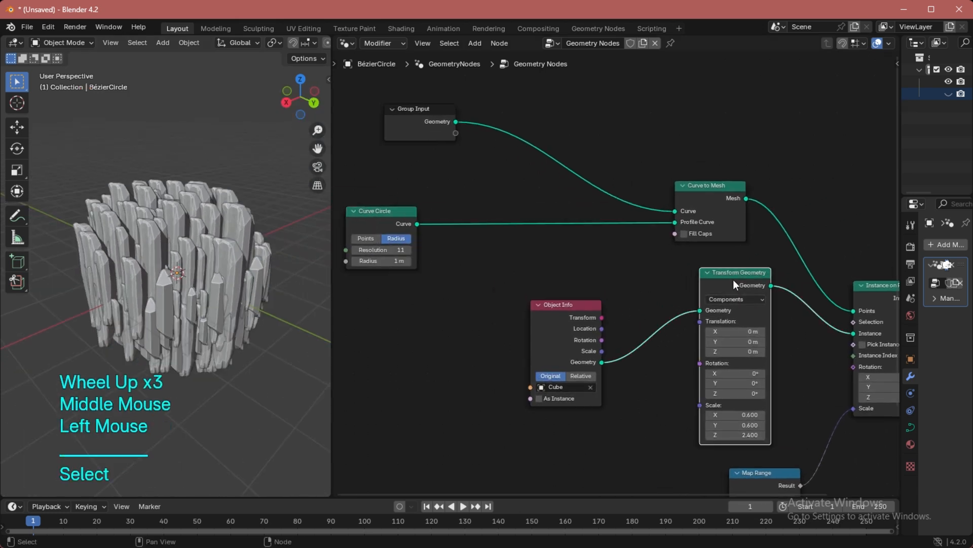
key("shift+d")
left_click(469, 197, "shift")
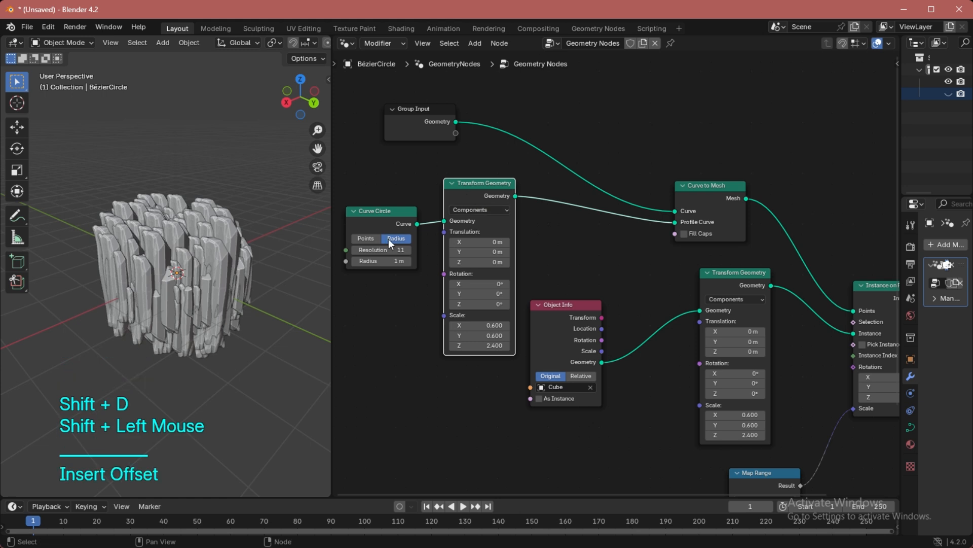
- Try rotating the profile circle by setting the new Transform Geometry node's Z rotation to 229°
scroll(395, 246, "up", 1)
middle_click_drag(430, 266, 437, 246)
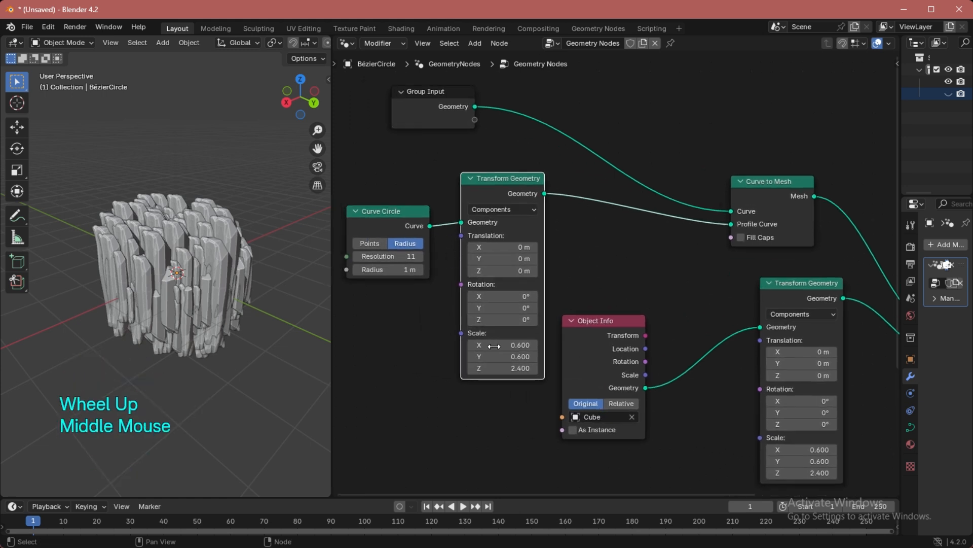
scroll(464, 324, "up", 1)
middle_click_drag(494, 328, 522, 338)
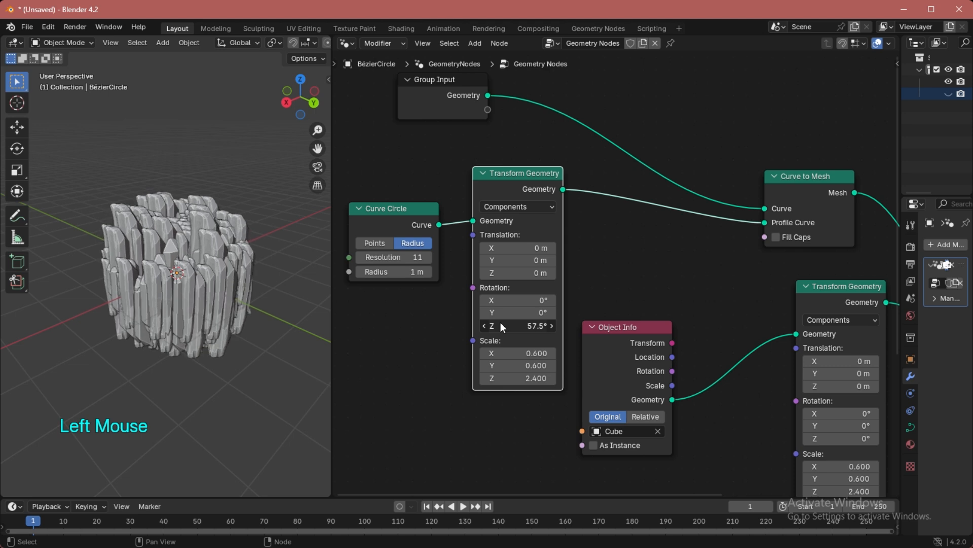
scroll(196, 228, "up", 2)
middle_click_drag(196, 228, 194, 232, "shift")
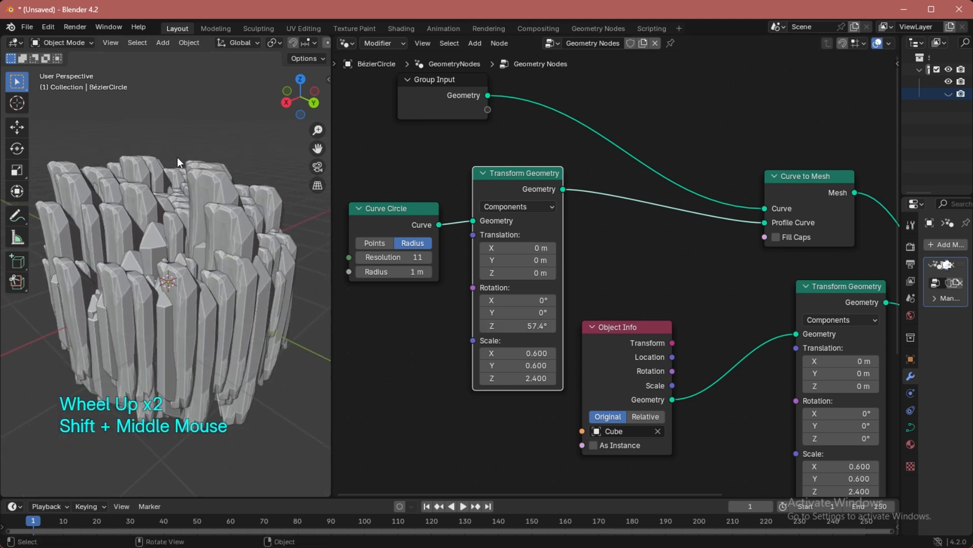
key("t")
middle_click_drag(160, 154, 177, 170)
left_click_drag(521, 327, 624, 326)
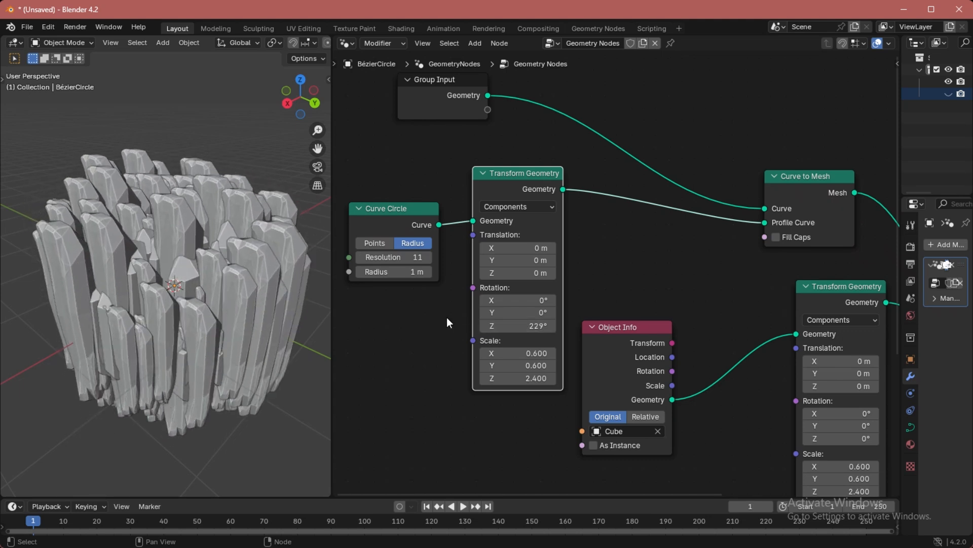
- Add a Combine XYZ node and place it below the Curve Circle node
key("F3")
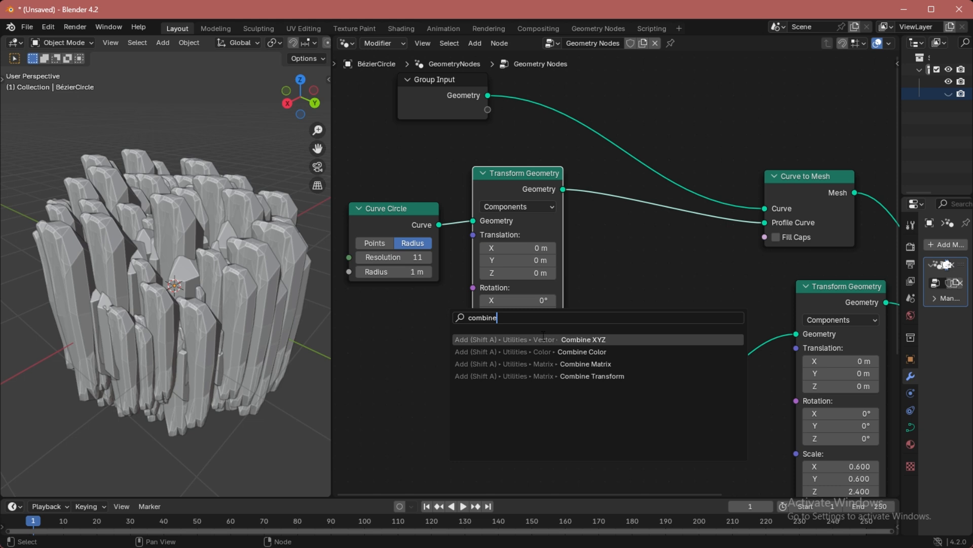
left_click(539, 339)
left_click(371, 297)
scroll(413, 298, "down", 2)
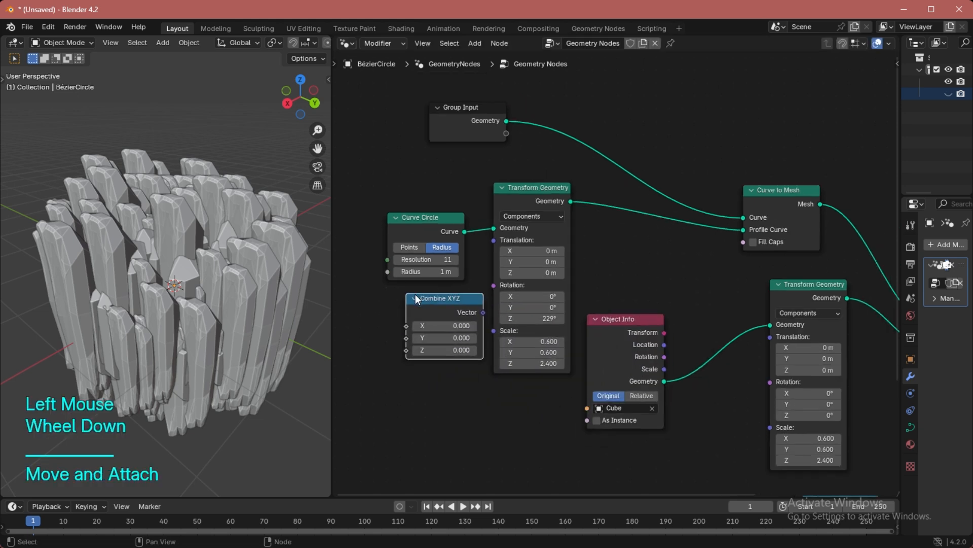
middle_click_drag(514, 297, 619, 298)
scroll(623, 298, "down", 2)
middle_click_drag(561, 286, 489, 311)
- Connect Combine XYZ's Vector to the profile Transform Geometry's Rotation input and set its Z to 2.700
scroll(489, 312, "up", 1)
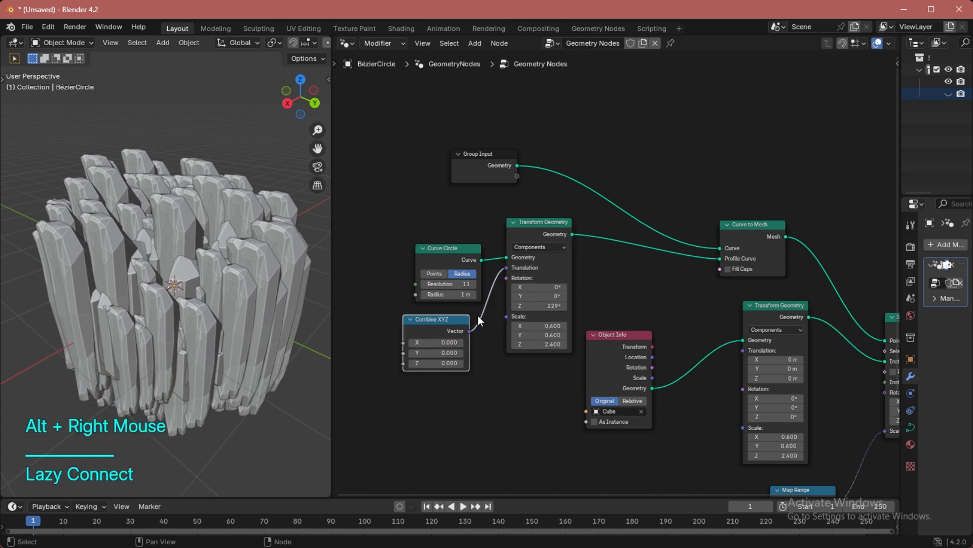
scroll(511, 278, "up", 3)
left_click_drag(464, 268, 465, 318)
middle_click_drag(466, 317, 588, 321)
scroll(534, 321, "down", 1)
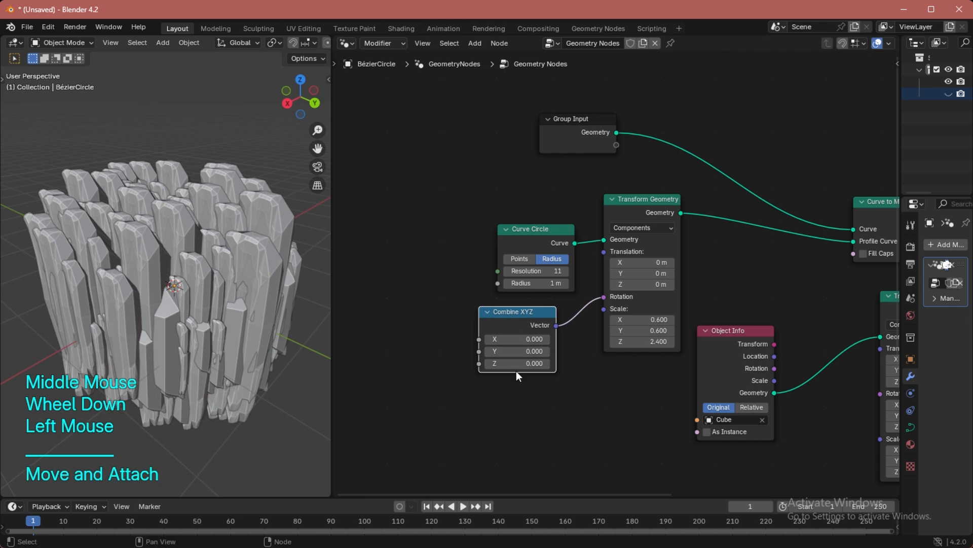
left_click_drag(517, 363, 568, 363)
- Add a Value node and connect its output to Combine XYZ's Z input
key("F3")
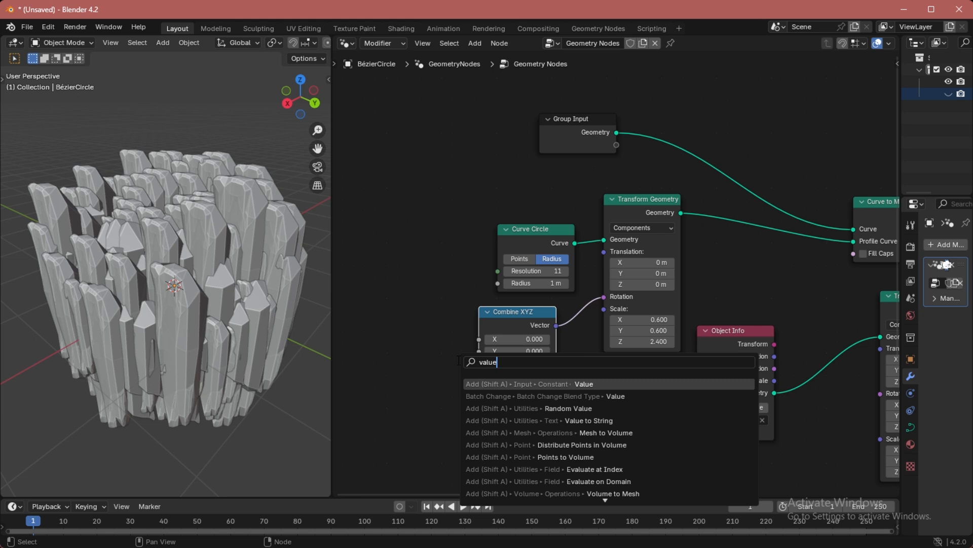
left_click(556, 384)
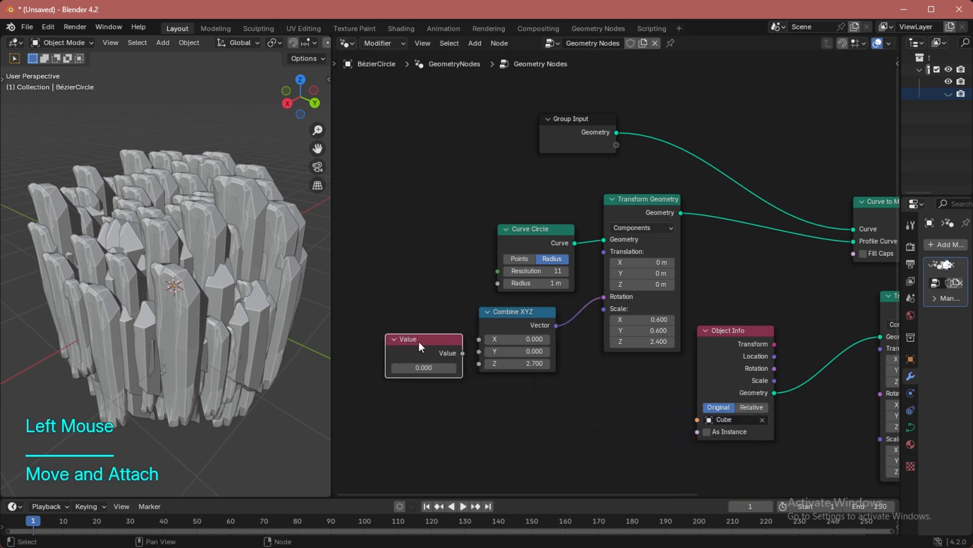
left_click_drag(479, 372, 479, 372)
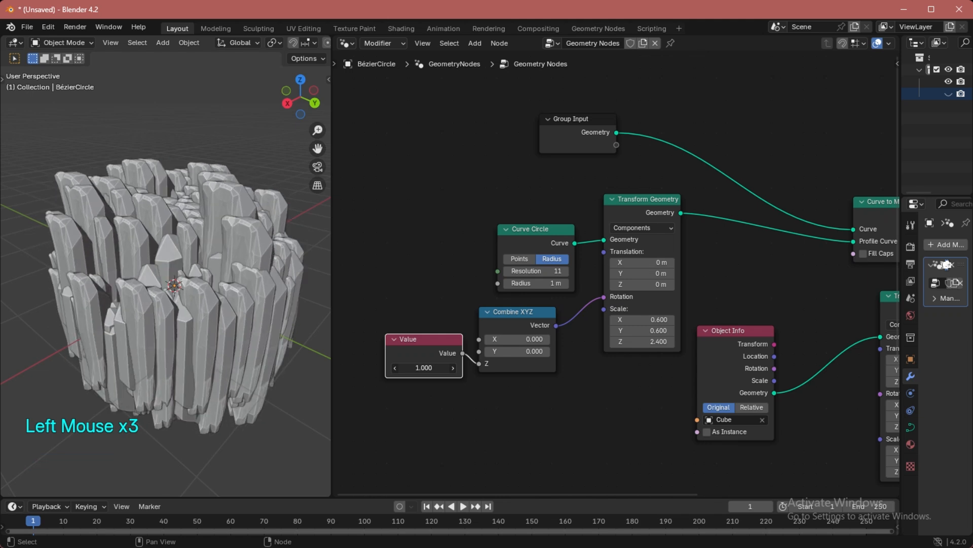
- Drive the Value node with the expression frame/130 and play the animation
key("Return")
key("space")
left_click(438, 368)
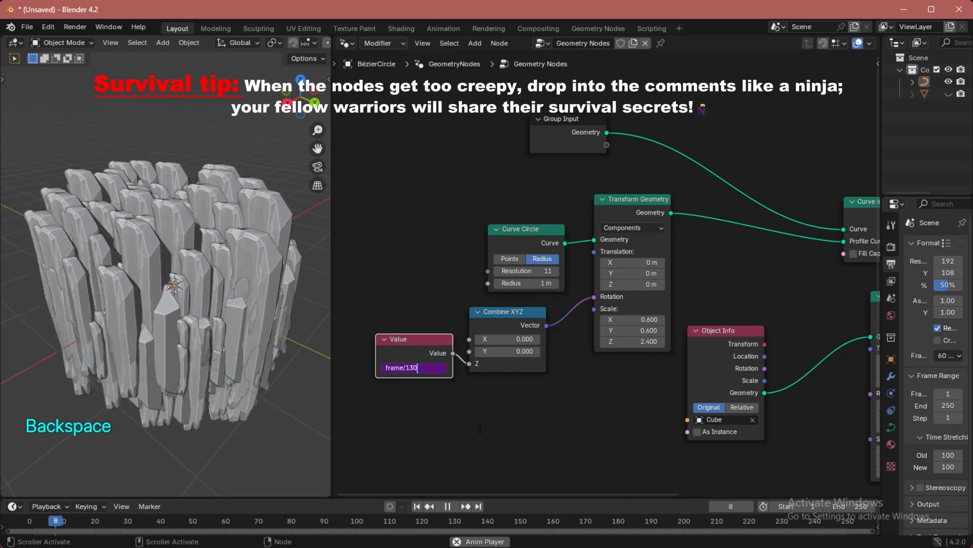
- Turn off Map Range's Clamp and set the Random Value node to Min 0.220, Max 0.940 and Seed -37
mouse_move(234, 267)
middle_mouse_down()
mouse_move(233, 294)
mouse_move(229, 264)
middle_mouse_up()
middle_click_drag(228, 263, 233, 269, "shift")
scroll(811, 373, "down", 3)
scroll(723, 343, "down", 2)
middle_click_drag(832, 378, 665, 148)
scroll(679, 337, "down", 1)
scroll(667, 336, "up", 2)
scroll(659, 254, "down", 2)
scroll(665, 148, "down", 1)
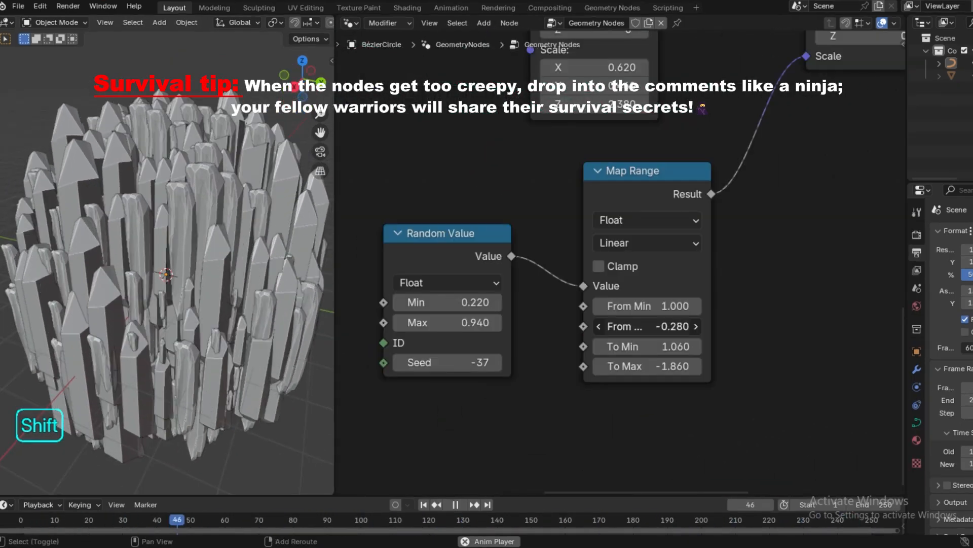
- Set Map Range's From Min to 1.400 and From Max to -0.360, and Random Value's Max to 1.000
left_click_drag(646, 326, 699, 326, "shift")
left_click_drag(646, 306, 697, 306, "shift")
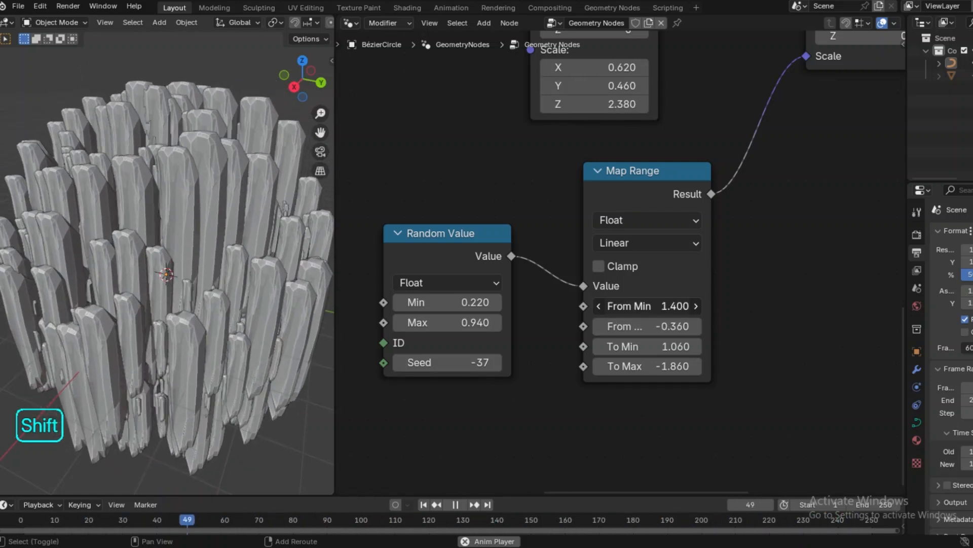
left_click_drag(456, 303, 424, 322, "shift")
scroll(441, 271, "down", 4)
scroll(228, 188, "down", 3)
middle_click_drag(226, 187, 157, 218)
scroll(241, 237, "up", 4)
scroll(239, 237, "down", 3)
scroll(149, 176, "up", 1)
middle_click_drag(157, 218, 164, 260)
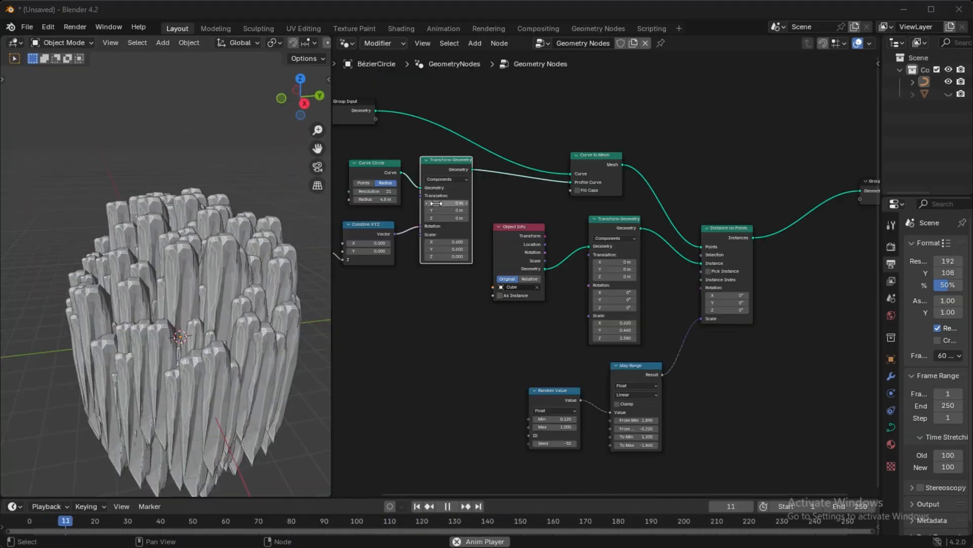
- Switch to the Samurai - CARTONISH.blend file and play its animation to examine the finished rock columns
key("super+Tab")
left_click(251, 279)
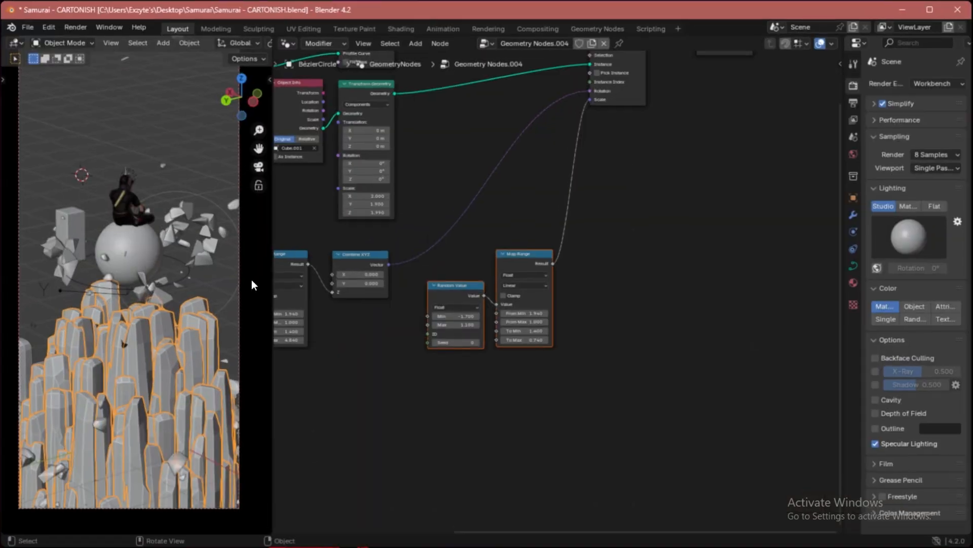
key("space")
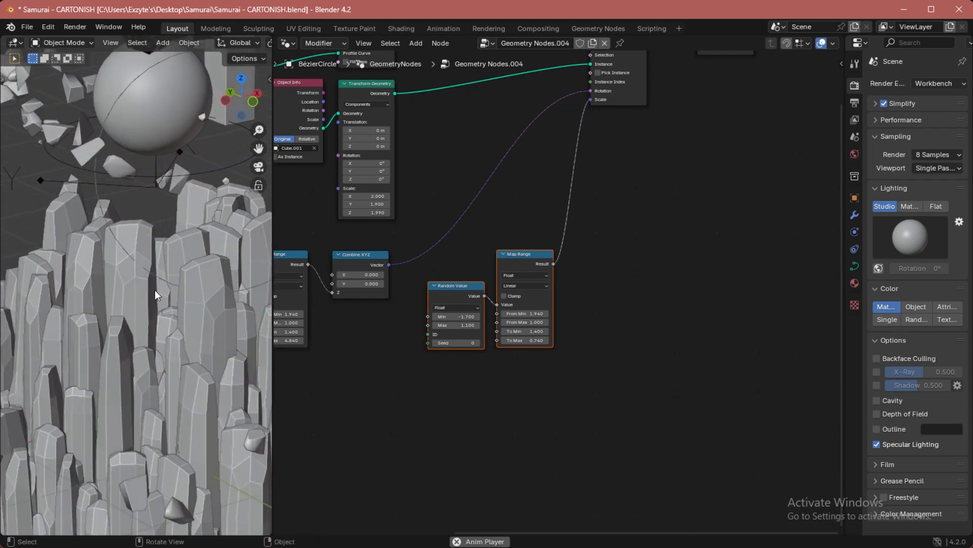
- Switch back to the unsaved Blender file, reposition the Instance on Points node and set its Z rotation to -7.7°
key("super+Tab")
left_click(547, 135)
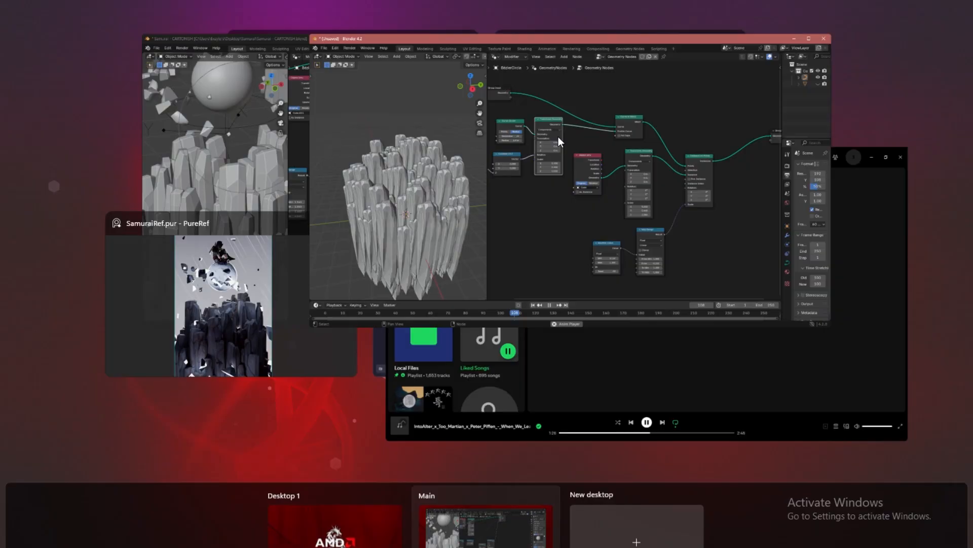
scroll(603, 203, "up", 4)
middle_click_drag(675, 350, 631, 265)
scroll(760, 233, "down", 1)
middle_click_drag(781, 228, 647, 263)
left_click_drag(872, 84, 745, 181)
scroll(625, 251, "up", 4)
middle_click_drag(625, 251, 569, 256)
left_click_drag(730, 158, 706, 148)
left_click(844, 246)
scroll(674, 263, "up", 1)
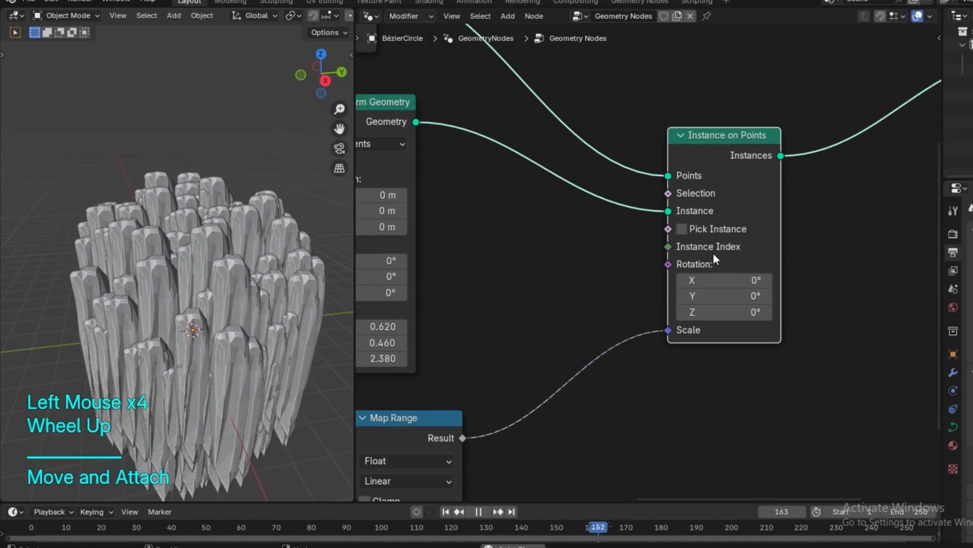
mouse_move(720, 312)
left_mouse_down()
mouse_move(761, 311)
mouse_move(710, 312)
mouse_move(737, 312)
mouse_move(720, 312)
left_mouse_up()
scroll(514, 268, "down", 2)
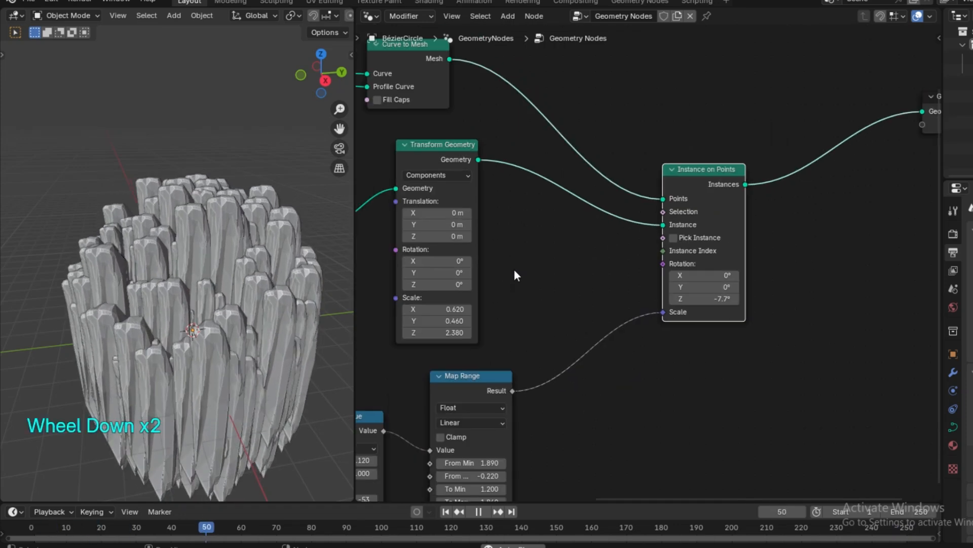
- Duplicate the connected Random Value and Map Range nodes that drive the scale and place the copies above the originals
scroll(514, 269, "down", 2)
middle_click_drag(514, 268, 556, 251)
scroll(555, 251, "down", 1)
left_click_drag(445, 317, 611, 423)
left_click_drag(562, 324, 584, 394)
key("shift+d")
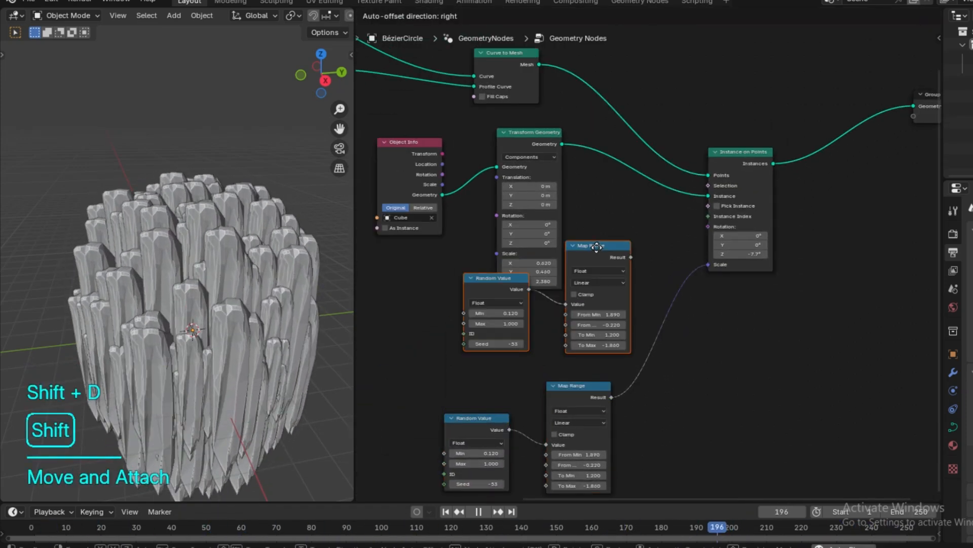
left_click(596, 231)
- Widen the node editor and move the Object Info, instance Transform Geometry and Curve to Mesh nodes to clear space for the copies
scroll(588, 229, "down", 2)
middle_click_drag(589, 229, 576, 229)
left_click_drag(403, 209, 558, 110)
left_click_drag(356, 219, 276, 231)
scroll(530, 321, "down", 1)
scroll(530, 320, "down", 2)
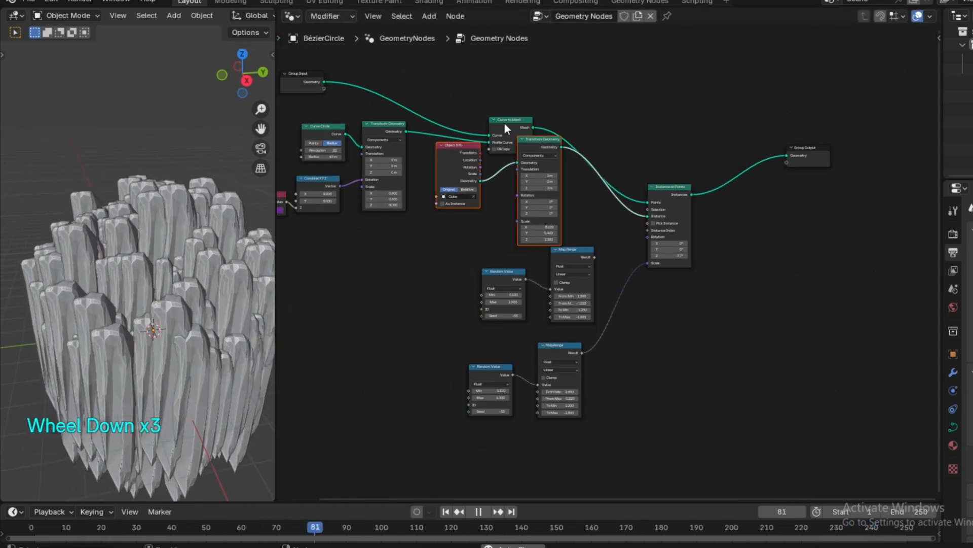
left_click_drag(504, 123, 506, 81)
- Connect the duplicated Map Range to Instance on Points' Rotation through a Combine XYZ node, feeding the result into its Z input
scroll(604, 276, "up", 6)
left_click_drag(575, 249, 685, 209)
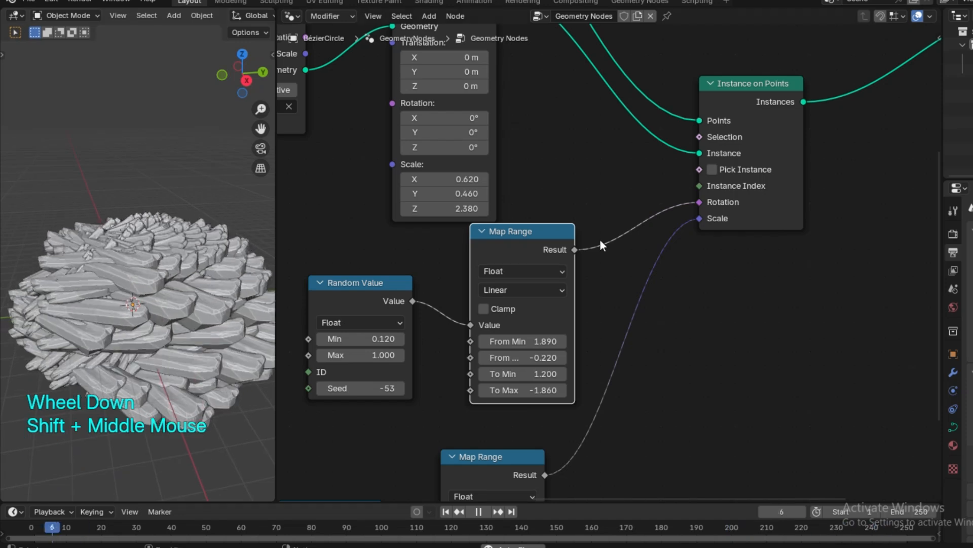
key("F3")
type("combine")
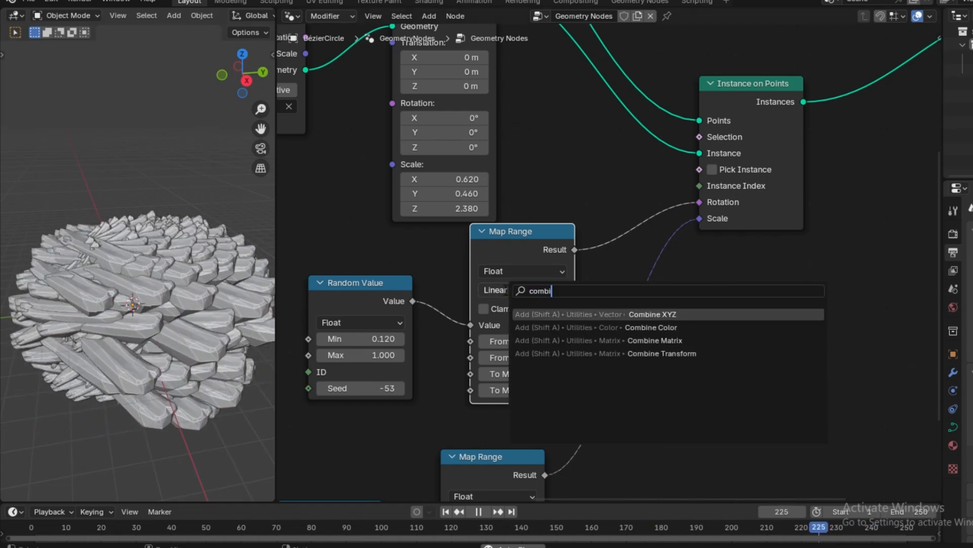
key("Return")
left_click(594, 202)
left_click_drag(658, 201, 651, 179)
left_click_drag(784, 99, 849, 107)
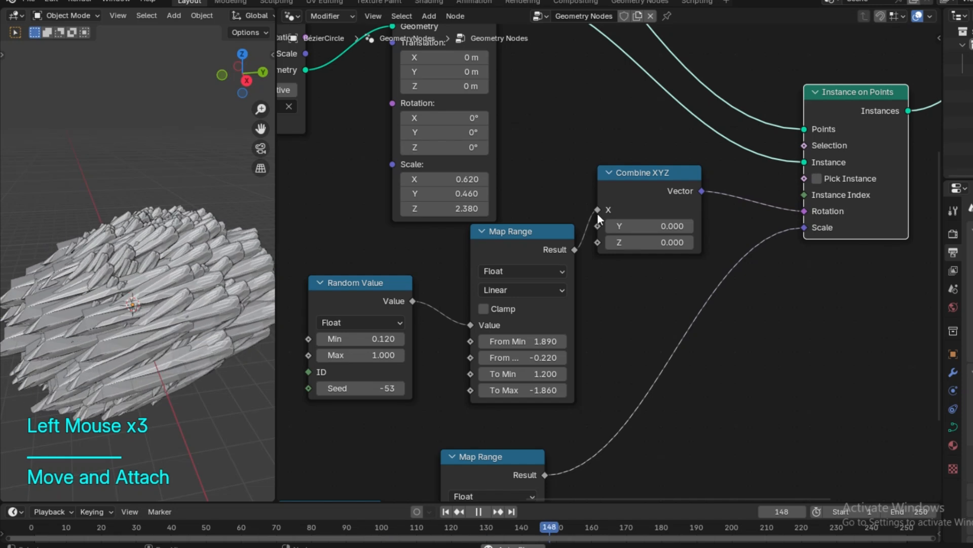
left_click_drag(597, 210, 598, 242)
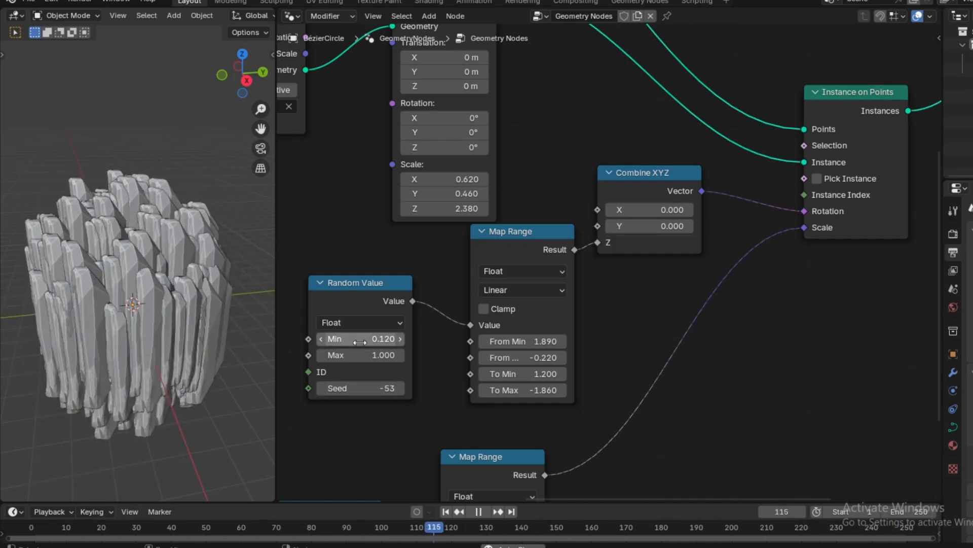
- Set the rotation Random Value's Min to -4.880, Max to -29.800 and Seed to -79, and its Map Range's From Max to 3.580
left_click_drag(369, 289, 380, 289)
left_click_drag(377, 338, 352, 339)
left_click_drag(377, 355, 297, 355)
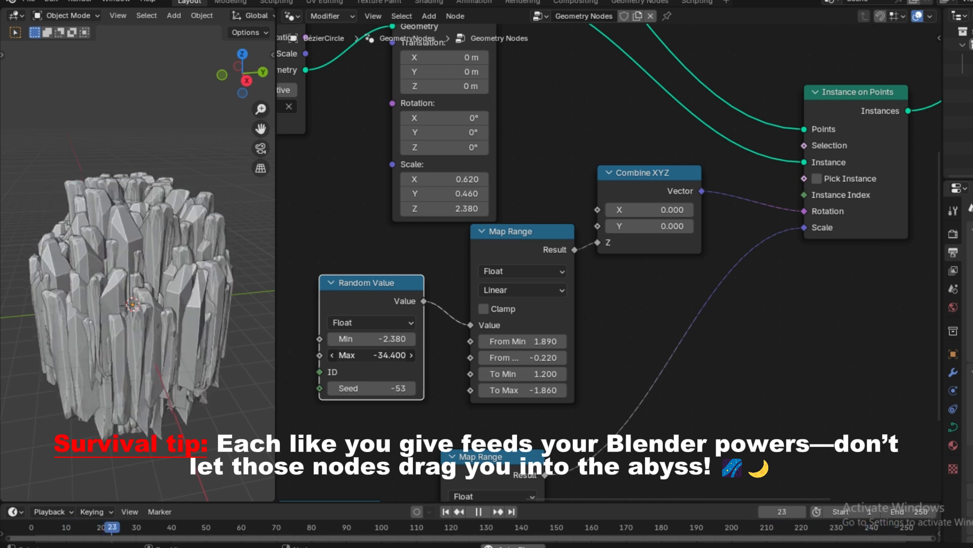
left_click_drag(372, 355, 375, 355)
left_click_drag(522, 357, 548, 358)
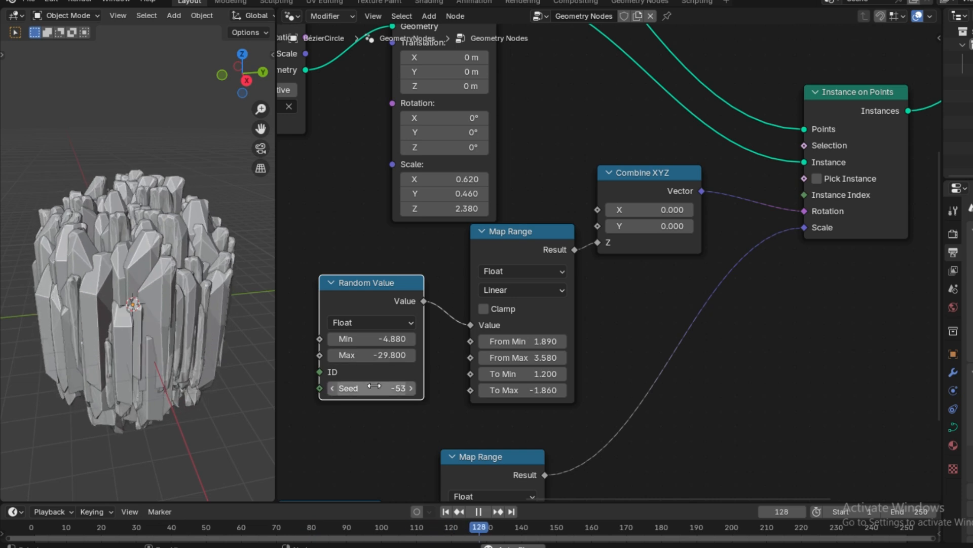
- Add a Value node feeding the rotation Random Value's Max and drive it with the expression frame/200
left_click_drag(319, 355, 485, 377)
type("value")
left_click(507, 401)
middle_click_drag(335, 304, 489, 314)
left_click(489, 314)
double_click(434, 295)
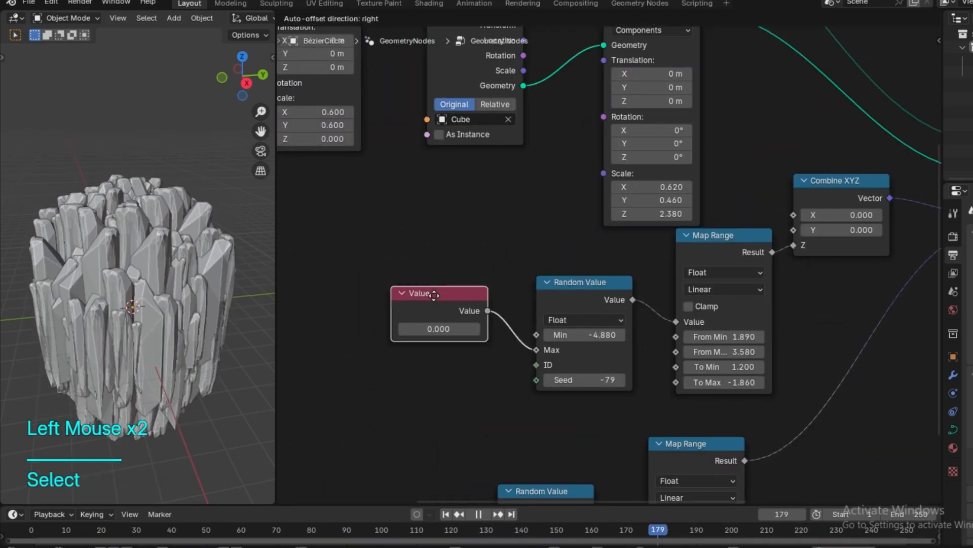
left_click_drag(434, 295, 410, 318)
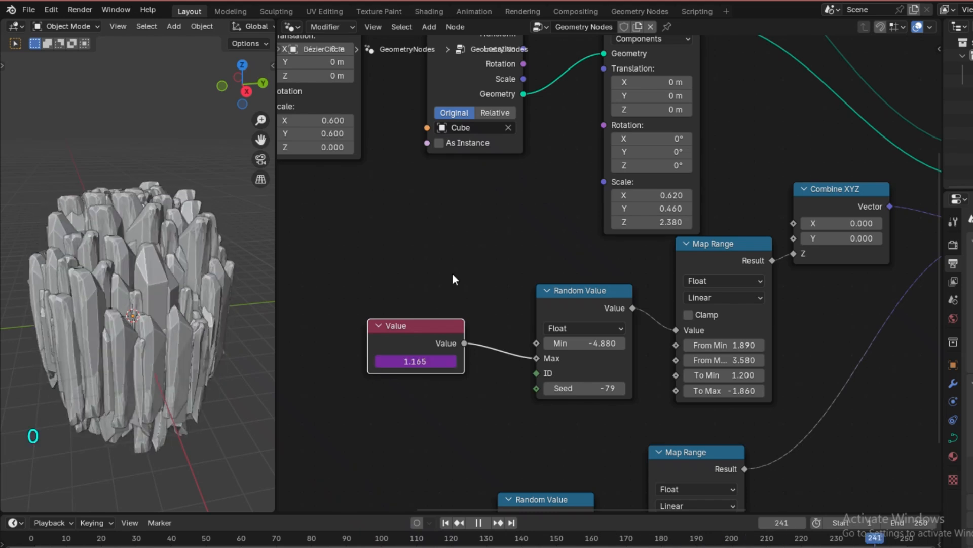
- Reduce the divisor in the Value node's frame/200 expression to speed up the rotation
double_click(429, 362)
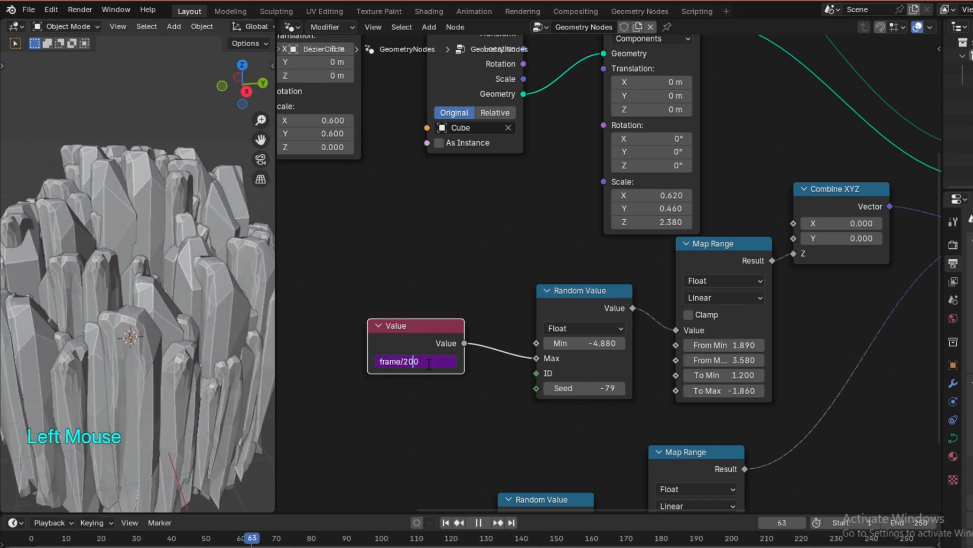
scroll(232, 275, "down", 2)
scroll(232, 275, "up", 2)
scroll(232, 275, "down", 2)
left_click(440, 367)
key("BackSpace")
key("BackSpace")
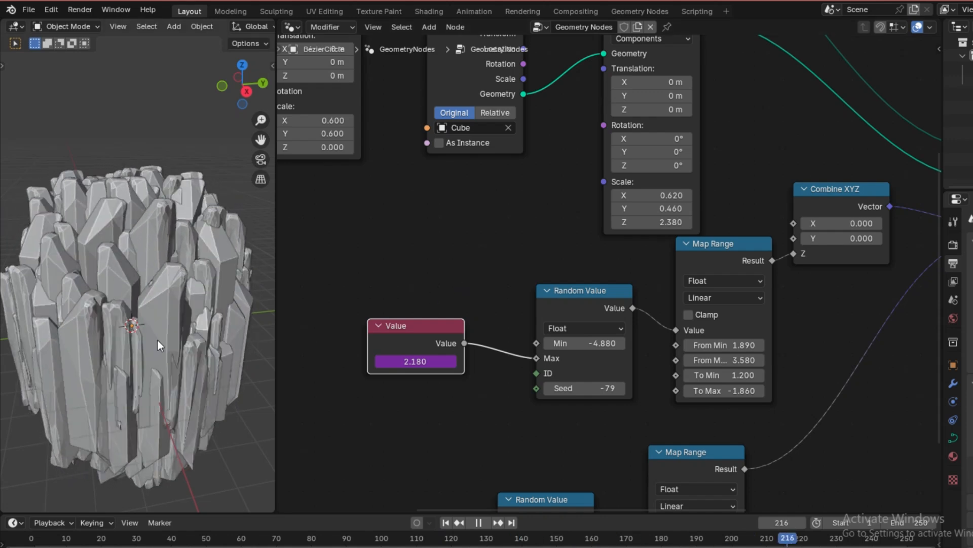
- Duplicate the Value node, connect the copy to the rotation Random Value's Min and drive it with frame/150
left_click_drag(406, 336, 384, 359)
key("shift+d")
left_click(427, 287, "shift")
left_click_drag(439, 278, 524, 343)
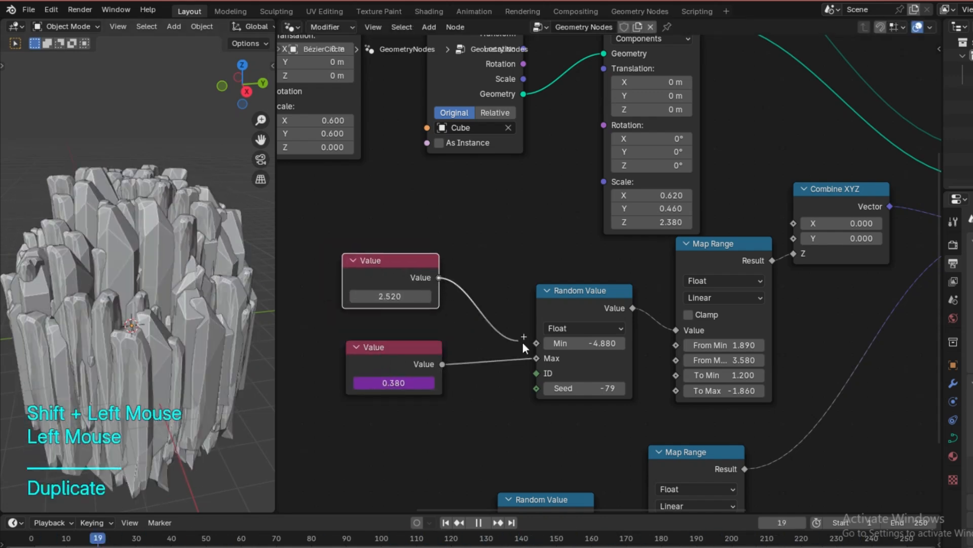
type("#fra")
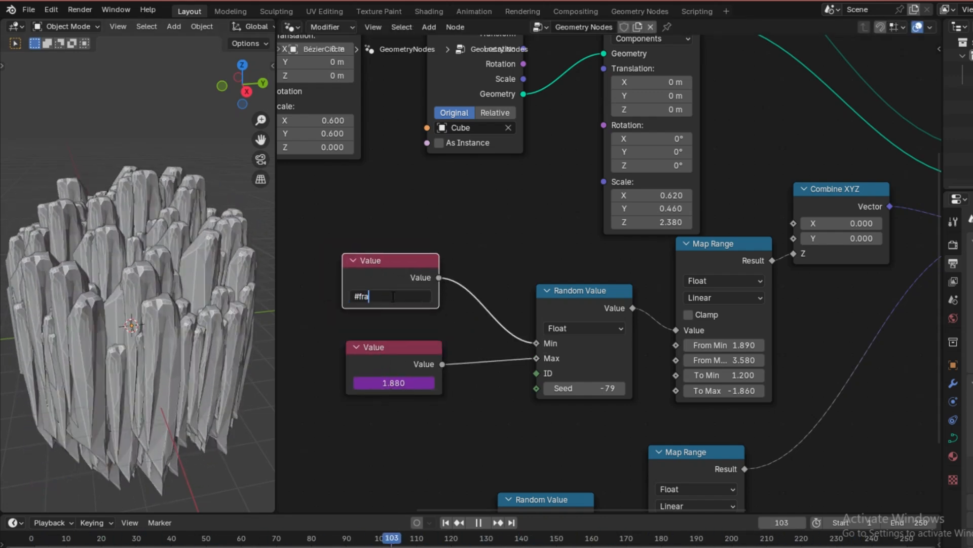
type("me/230")
key("Return")
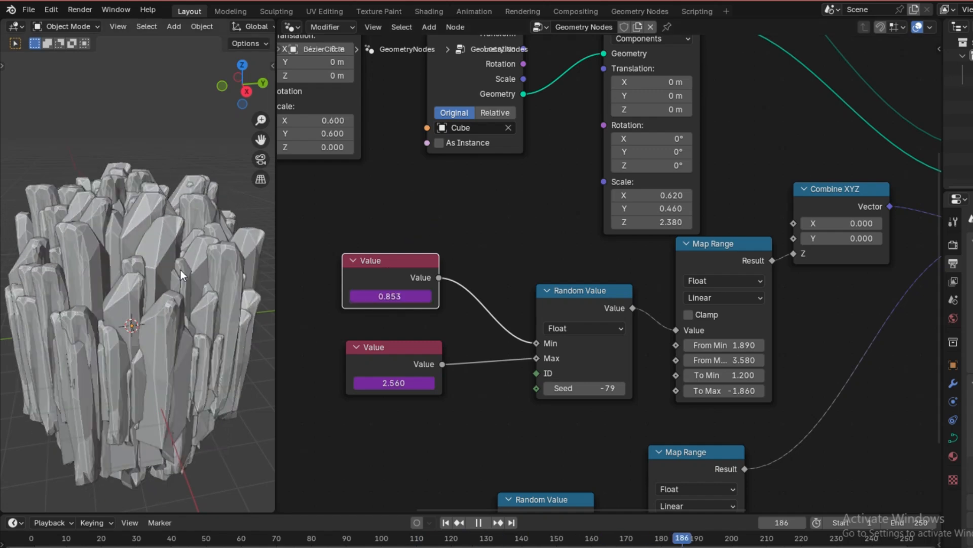
- Insert a Math node set to Multiply with a value of -1 between the upper Value node and Random Value's Min
left_click_drag(380, 266, 345, 239)
key("F3")
type("math")
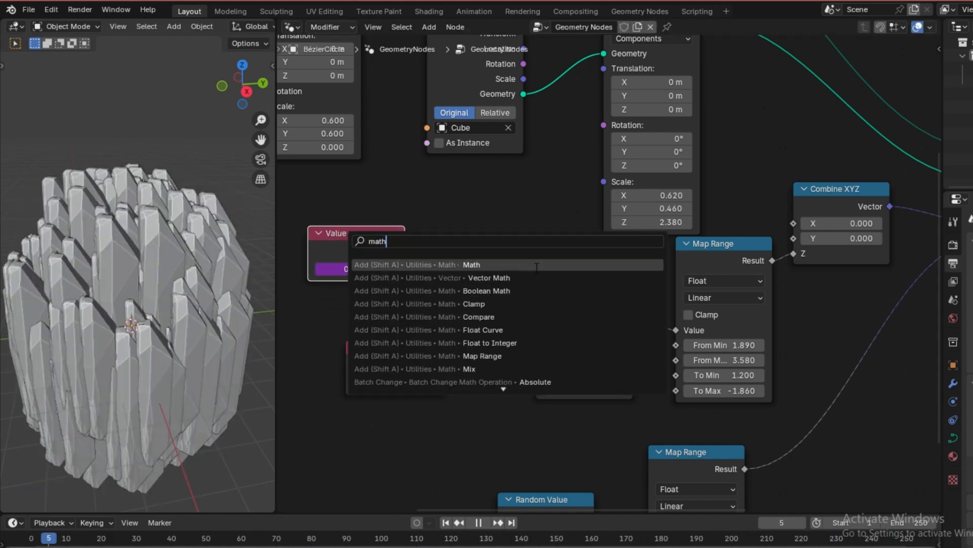
key("Return")
left_click(445, 201)
left_click(465, 244)
left_click(469, 297)
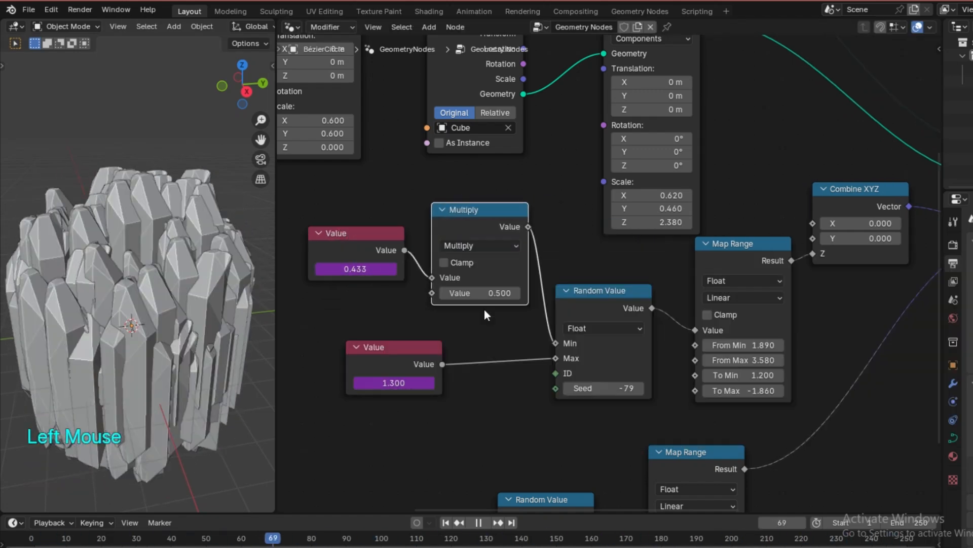
left_click(469, 294)
type("-1")
key("Return")
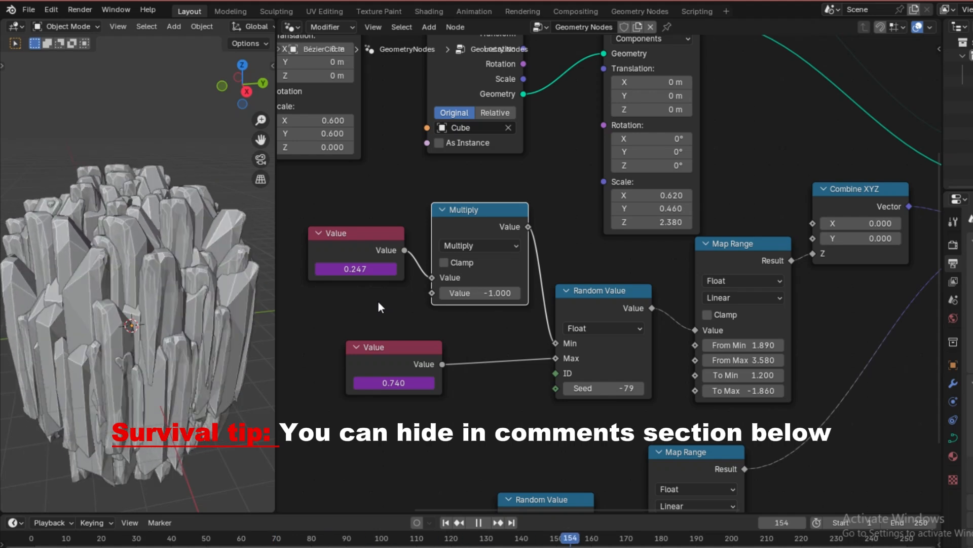
- Try Clamp on the Multiply node and reduce the divisor in the connected Value node's frame/150 expression
double_click(461, 263)
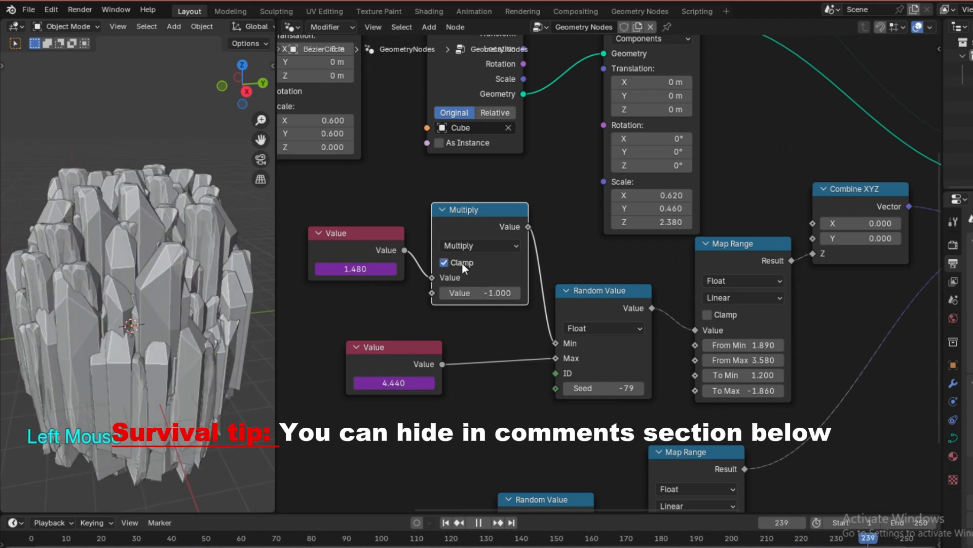
left_click(368, 269)
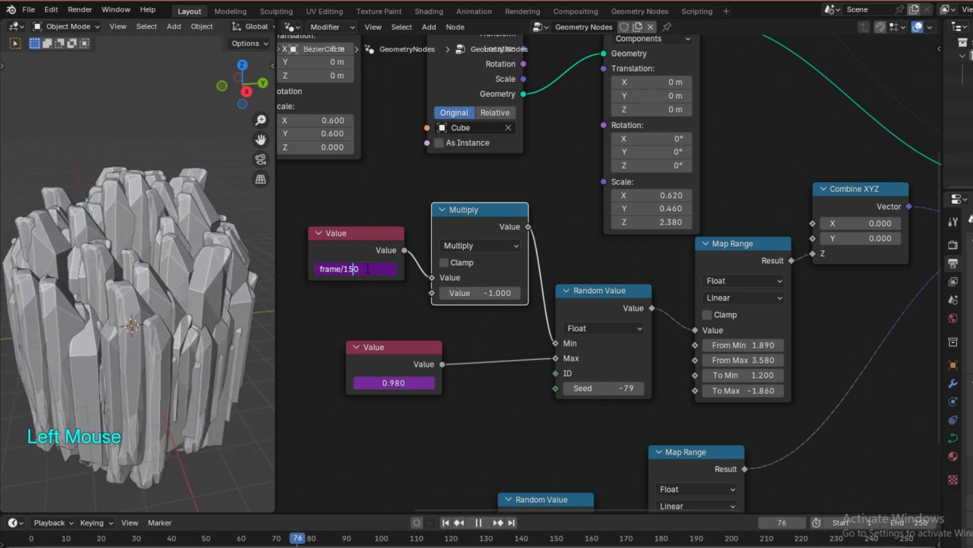
key("Return")
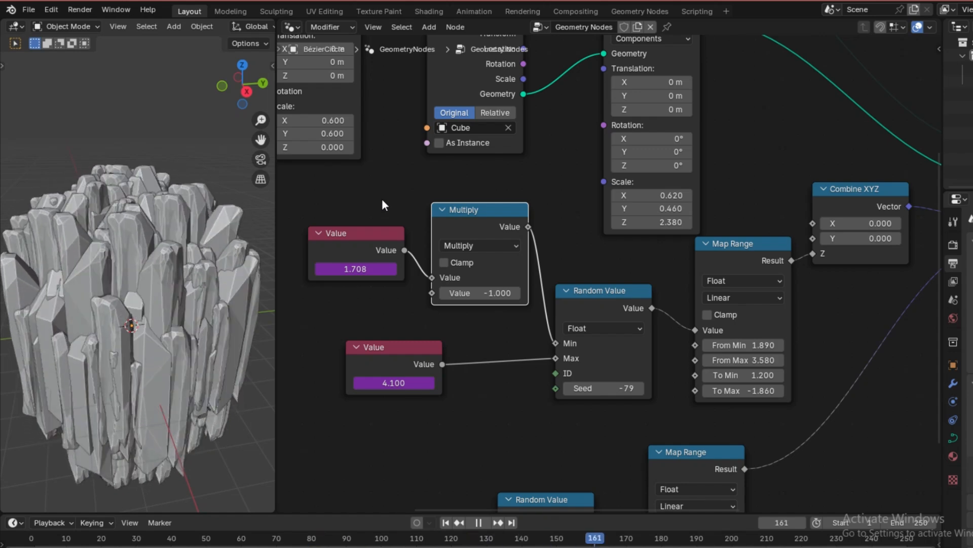
- Move the rotation and scale node groups apart from the geometry nodes to tidy the Geometry Nodes tree
scroll(156, 254, "down", 2)
scroll(545, 273, "down", 3)
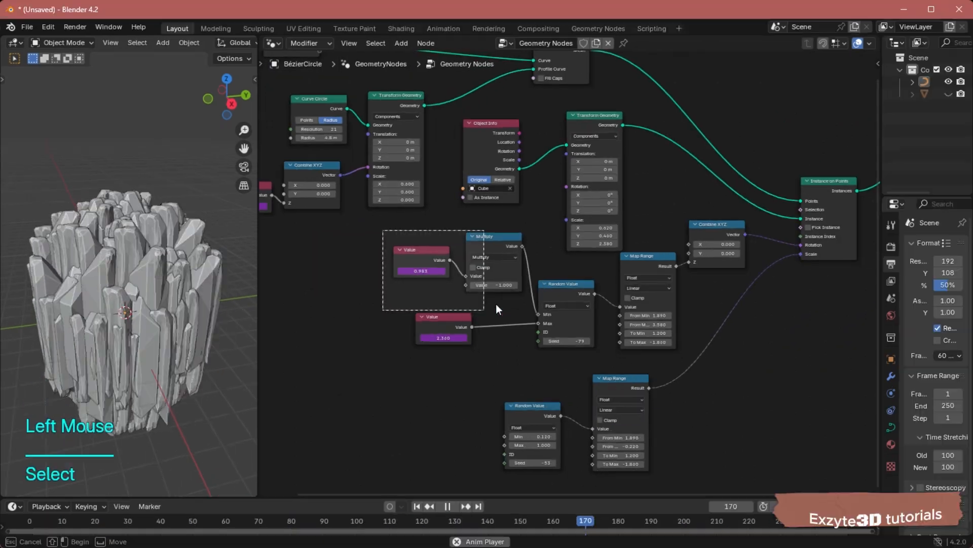
left_click_drag(530, 305, 639, 391)
left_click_drag(660, 366, 357, 279)
left_click_drag(631, 253, 611, 273)
middle_click_drag(612, 273, 682, 331)
left_click_drag(591, 166, 712, 92)
left_click_drag(425, 246, 541, 180)
scroll(608, 228, "up", 2)
left_click_drag(475, 292, 631, 229)
- Maximize the node editor and space out the remaining node groups so that the complete tree is easy to read
key("ctrl+space")
scroll(478, 218, "down", 3)
left_click_drag(496, 193, 330, 276)
scroll(434, 217, "up", 2)
left_click_drag(284, 413, 552, 309)
left_click_drag(515, 319, 427, 363)
left_click_drag(29, 321, 180, 189)
left_click_drag(178, 194, 208, 193)
left_click_drag(85, 153, 94, 170)
left_click_drag(442, 502, 545, 419)
left_click_drag(538, 424, 461, 447)
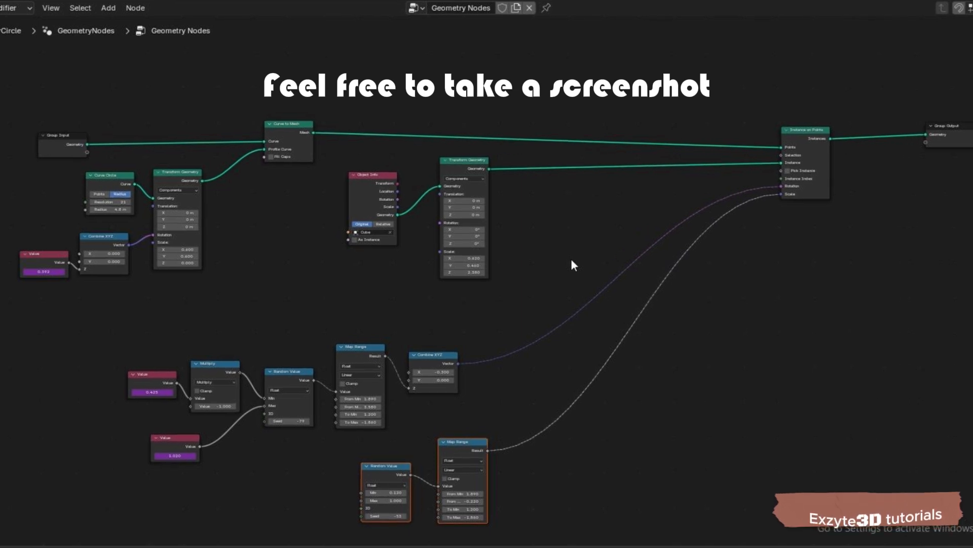
- Examine the scene above the rock columns in the Samurai - CARTONISH.blend file and switch back to the unsaved Blender file
key("super+Tab")
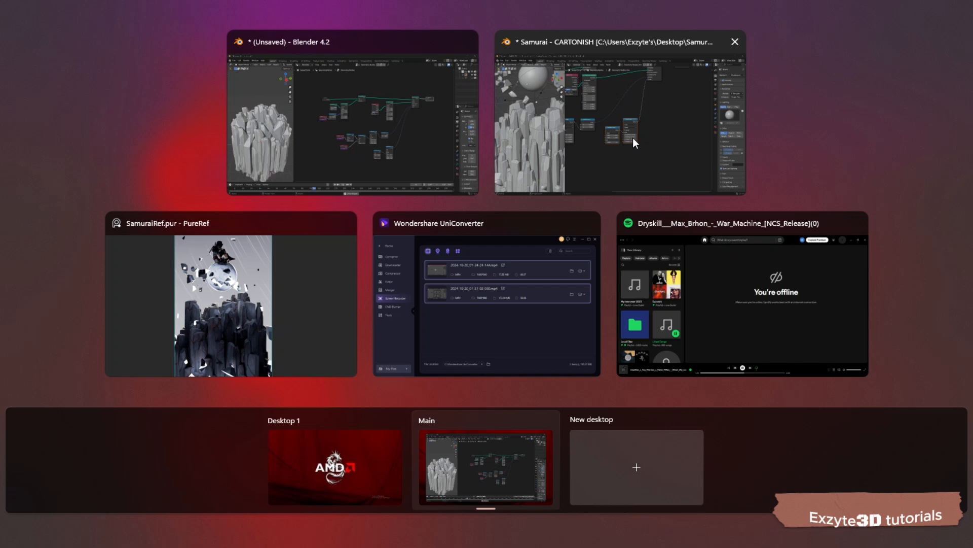
left_click(632, 137)
middle_click_drag(173, 184, 114, 286)
key("super+Tab")
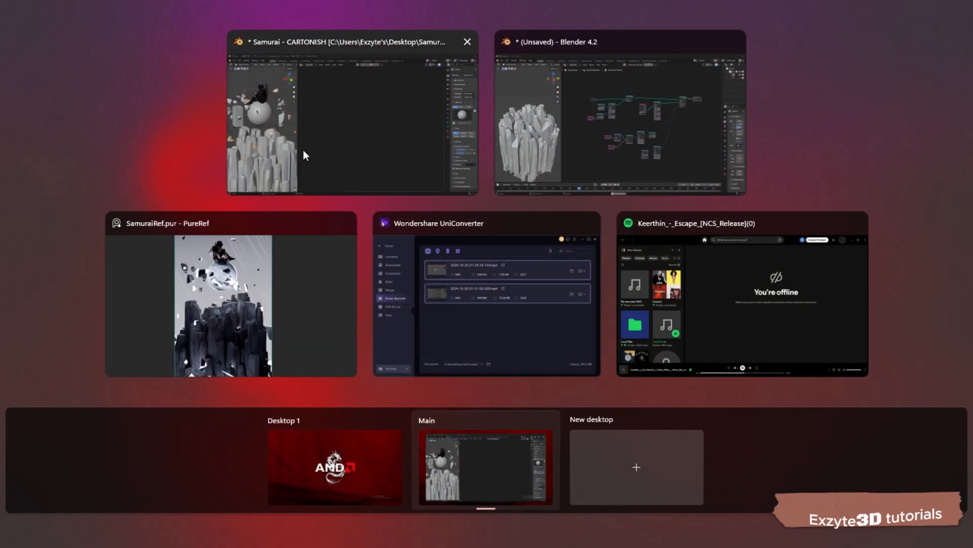
left_click(579, 136)
- Widen the 3D viewport and change the node editor area to a Properties editor
scroll(586, 256, "up", 1)
left_click_drag(258, 130, 576, 189)
middle_click_drag(304, 264, 272, 282, "shift")
left_click(591, 43)
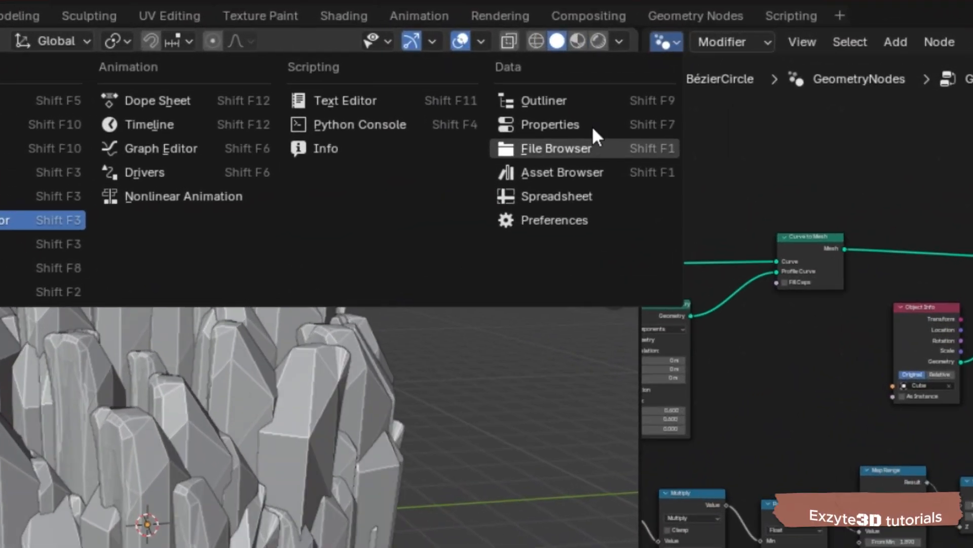
left_click(592, 126)
- Place the 3D cursor on top of the rock columns and add a Bézier circle curve there
scroll(325, 310, "down", 2)
middle_click_drag(325, 310, 233, 406, "shift")
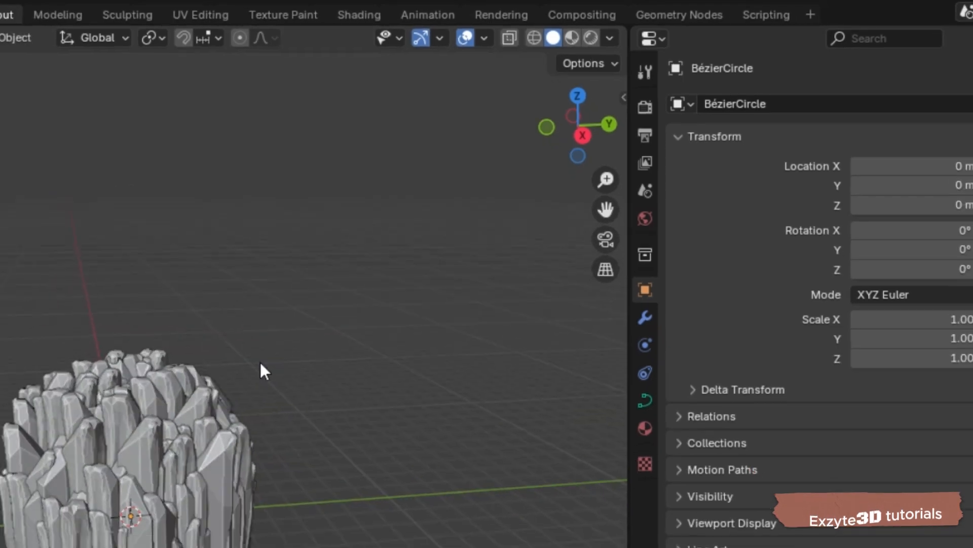
key("space")
middle_click_drag(81, 409, 139, 408)
key("space")
middle_click_drag(236, 263, 278, 301)
scroll(230, 324, "up", 2)
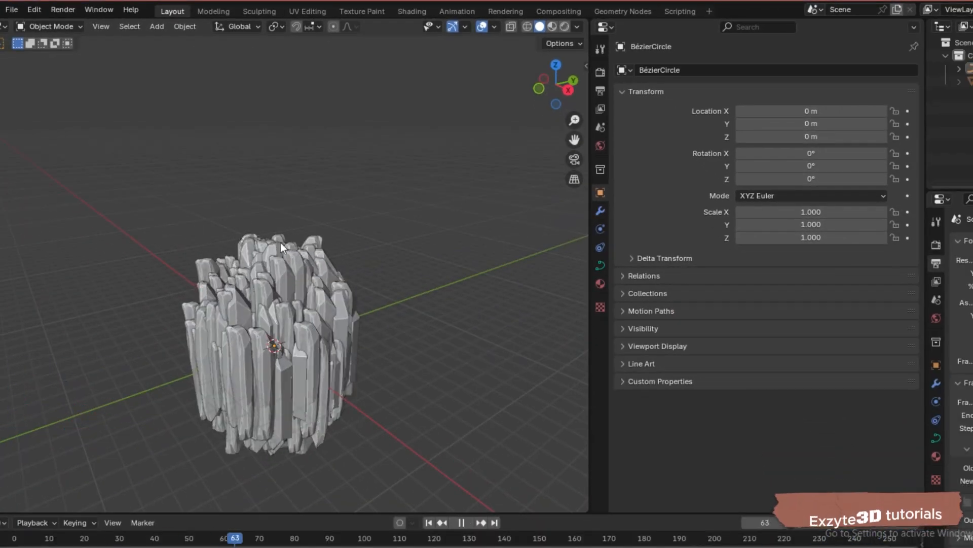
right_click(255, 296, "shift")
key("shift+a")
mouse_move(253, 308)
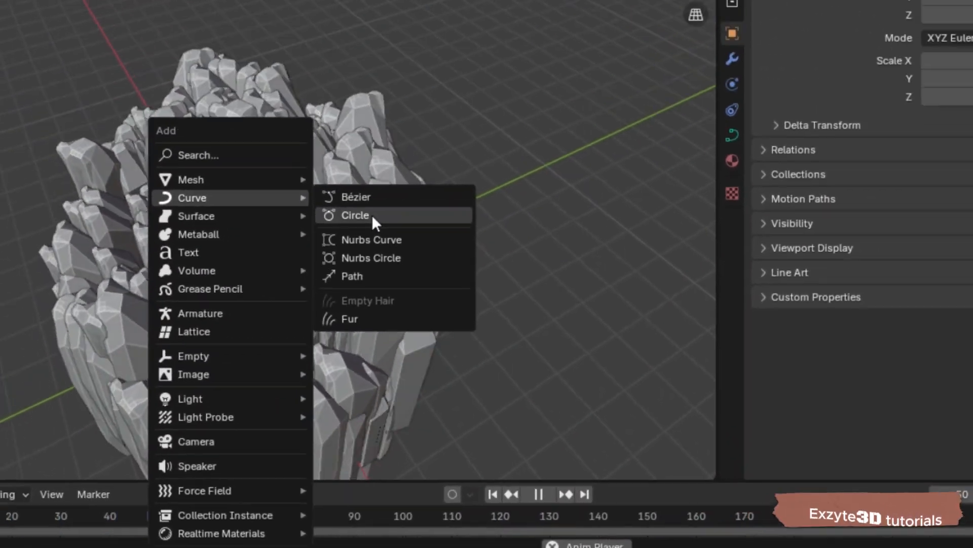
left_click(396, 135)
- Raise the new circle above the rock columns to about 8.19 m on Z and scale it to about 2.35
scroll(343, 324, "down", 2)
middle_click_drag(347, 375, 340, 332)
key("g")
key("z")
left_click(341, 236)
key("s")
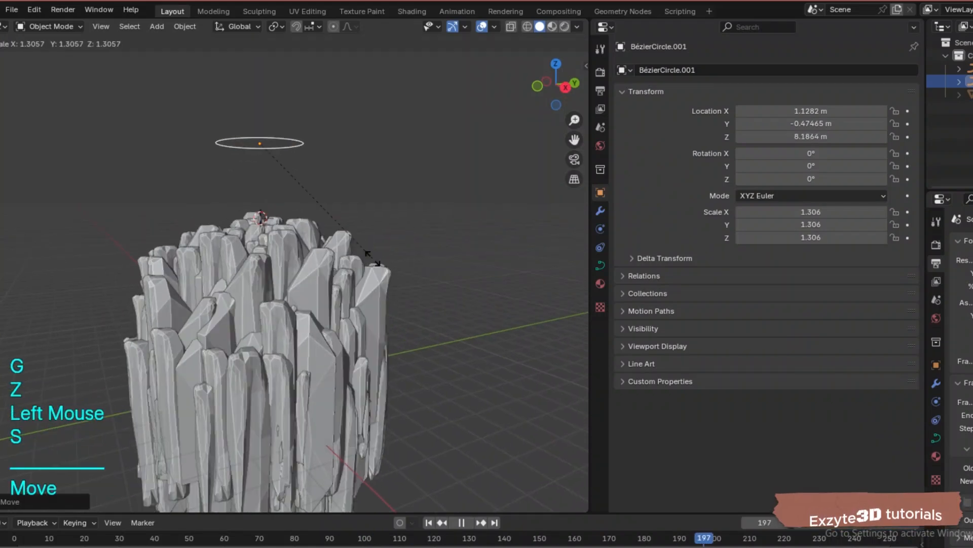
left_click(534, 76)
- Center the circle over the rock columns at about X -0.07 m and Y 0.20 m
middle_click_drag(530, 78, 544, 67)
key("g")
left_click(403, 248)
scroll(378, 239, "up", 2)
middle_click_drag(379, 239, 303, 225)
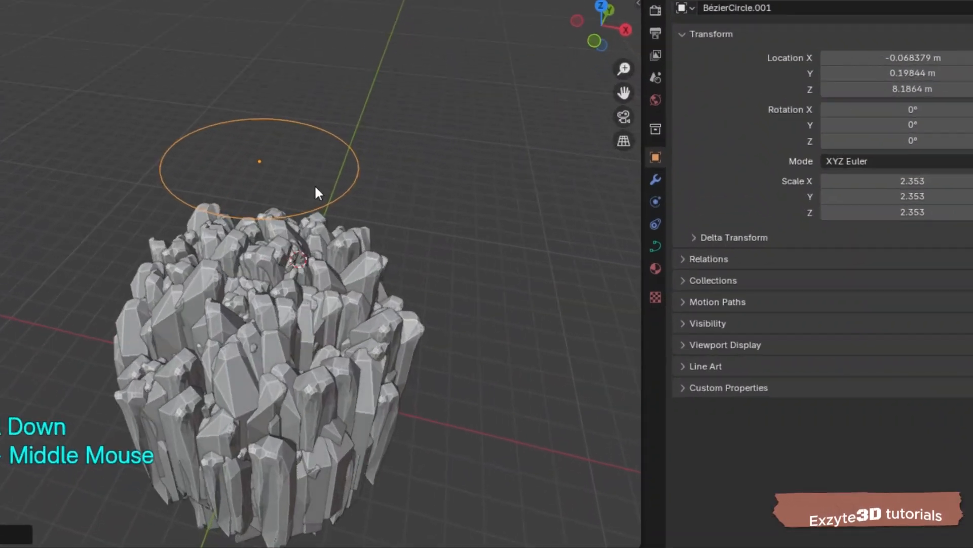
- Add a cube and move it beside the floating circle to about X 3.66 m, Y 2.95 m, Z 9.15 m
key("shift+a")
mouse_move(323, 216)
mouse_move(259, 143)
left_click(382, 161)
key("g")
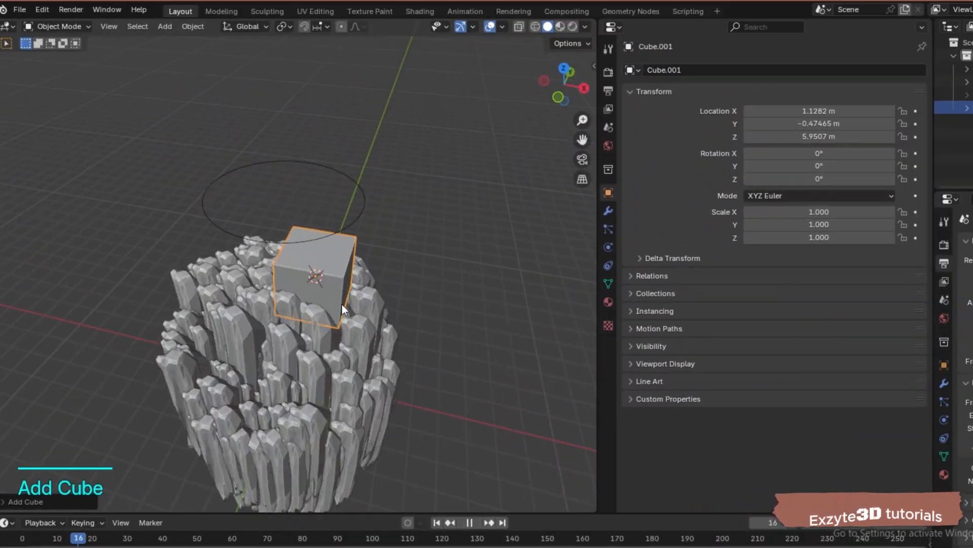
left_click(422, 176)
middle_click_drag(422, 175, 524, 180)
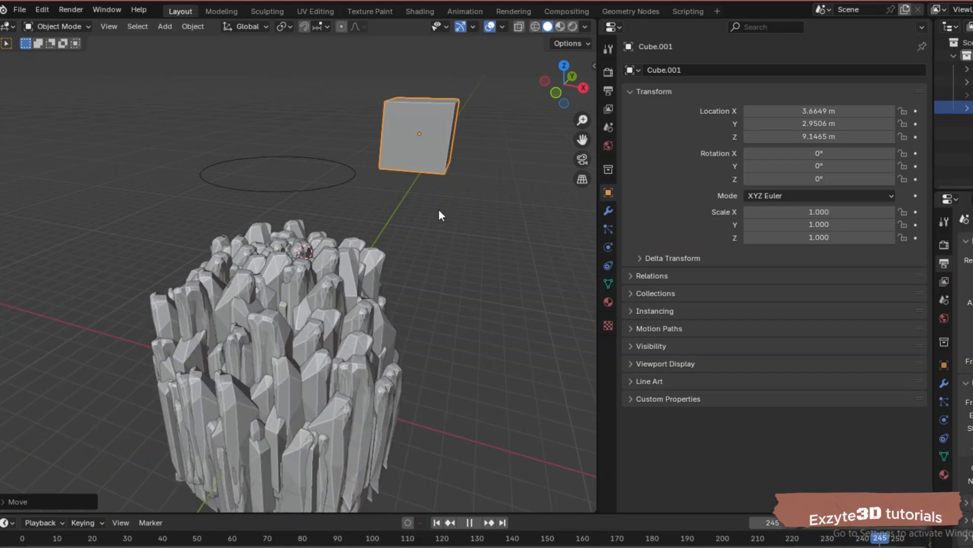
scroll(439, 208, "up", 2)
- Add a particle system to the new cube and play the animation
left_click(583, 229)
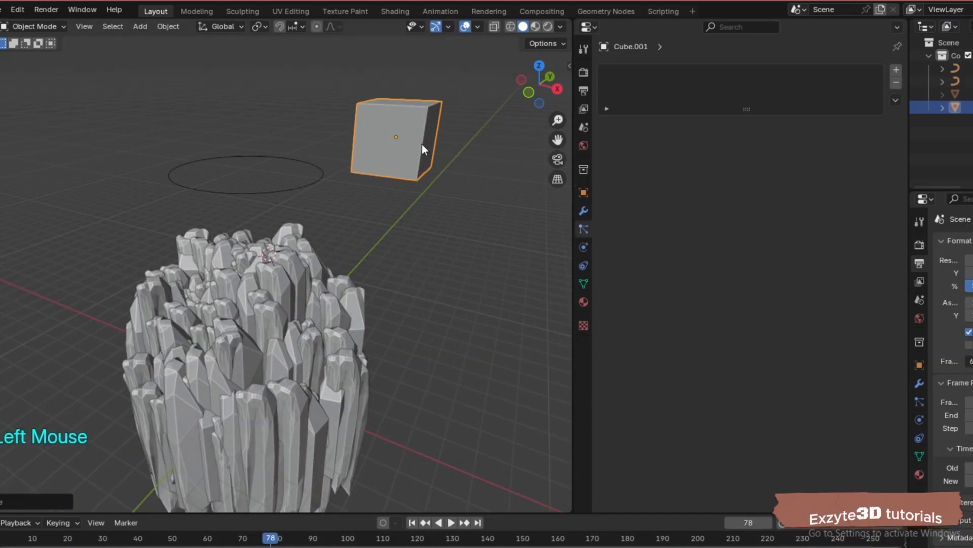
left_click(896, 70)
key("space")
- Give the circle above the rock columns a force field of type Curve Guide
middle_click_drag(458, 156, 300, 182)
left_click(301, 182)
left_click(583, 229)
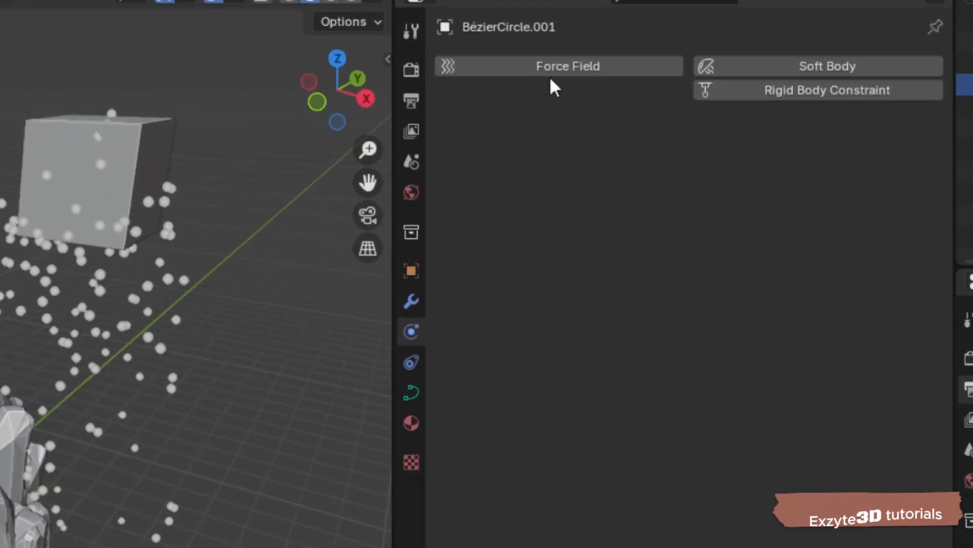
left_click(552, 73)
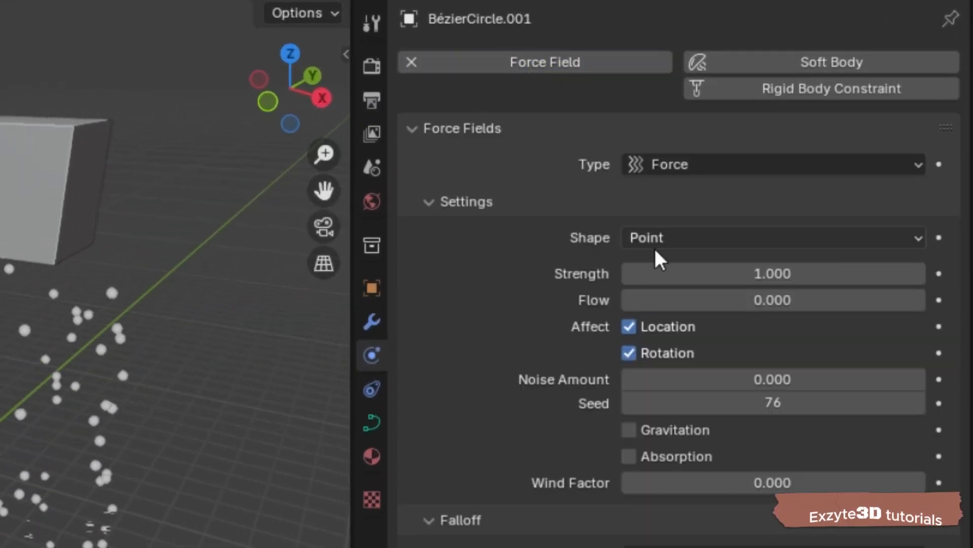
left_click(681, 165)
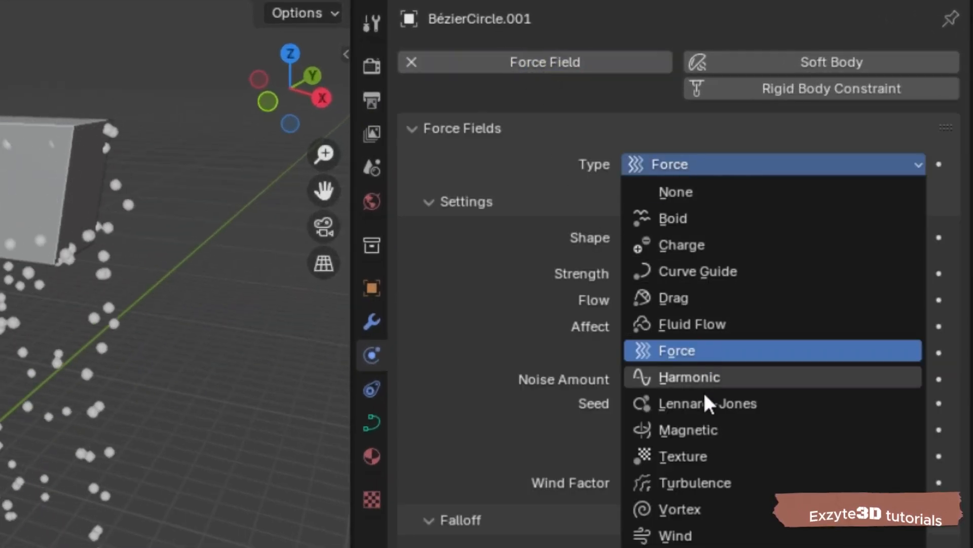
left_click(720, 272)
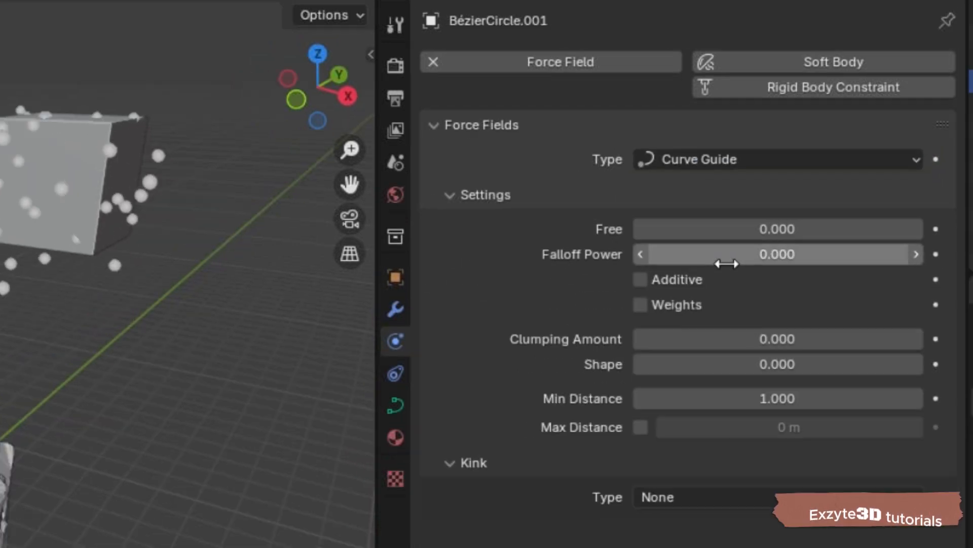
middle_click_drag(360, 152, 349, 211)
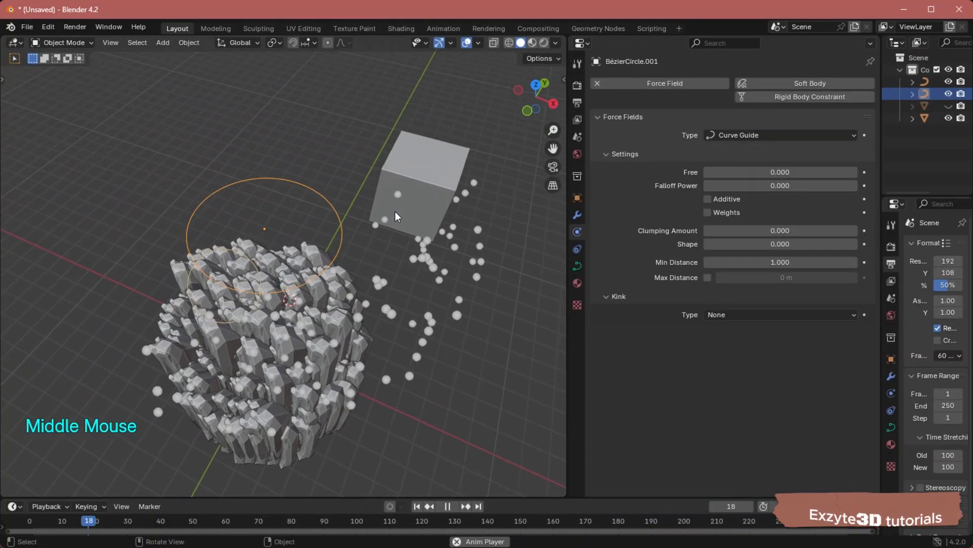
- Add another cube, place it on the opposite side of the circle from the particle cube, and stop the playback
key("shift+a")
left_click(238, 248)
scroll(259, 239, "down", 2)
key("g")
left_click(133, 205)
scroll(137, 211, "up", 2)
middle_click_drag(152, 225, 157, 203, "shift")
key("space")
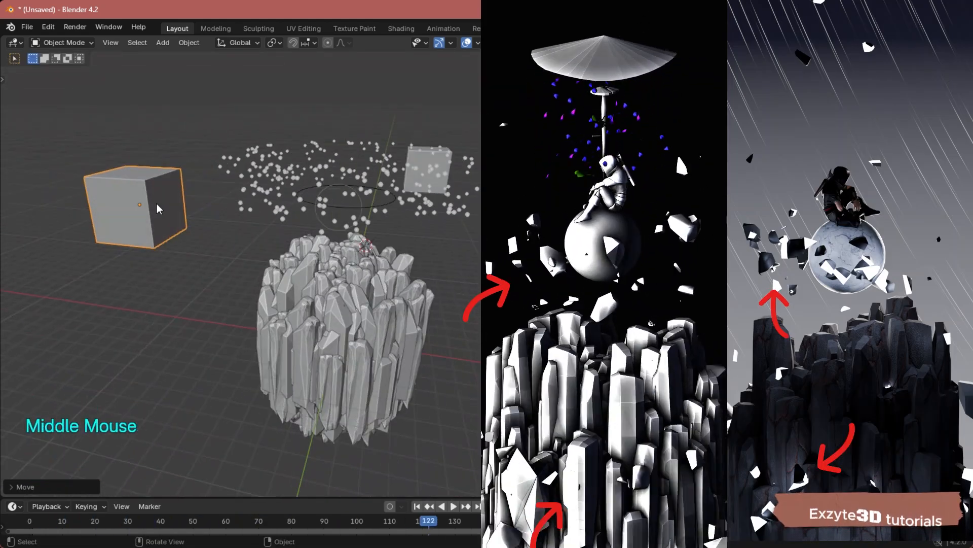
- Subdivide the newly added cube's mesh twice and return to Object Mode
key("Tab")
right_click(145, 194)
left_click(145, 194)
right_click(120, 200)
left_click(120, 201)
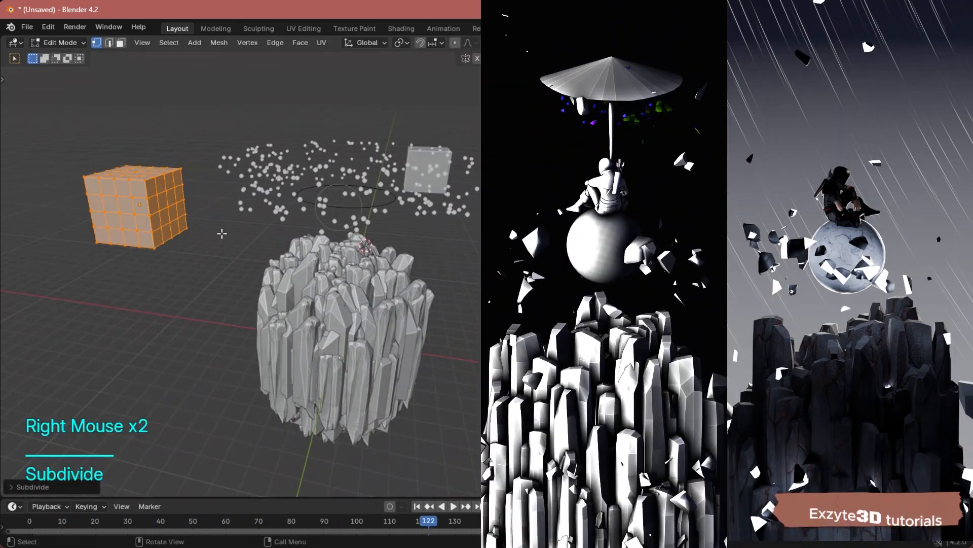
key("Tab")
left_click(144, 211)
left_click(143, 211)
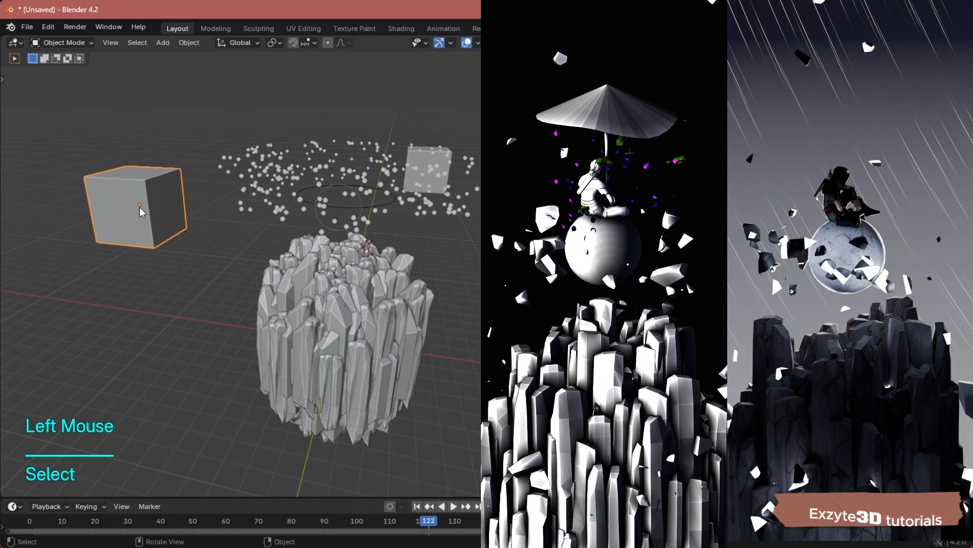
key("Tab")
key("Tab")
- Create two materials on the subdivided cube and give the second one a red base color
left_click(577, 300)
left_click(868, 86)
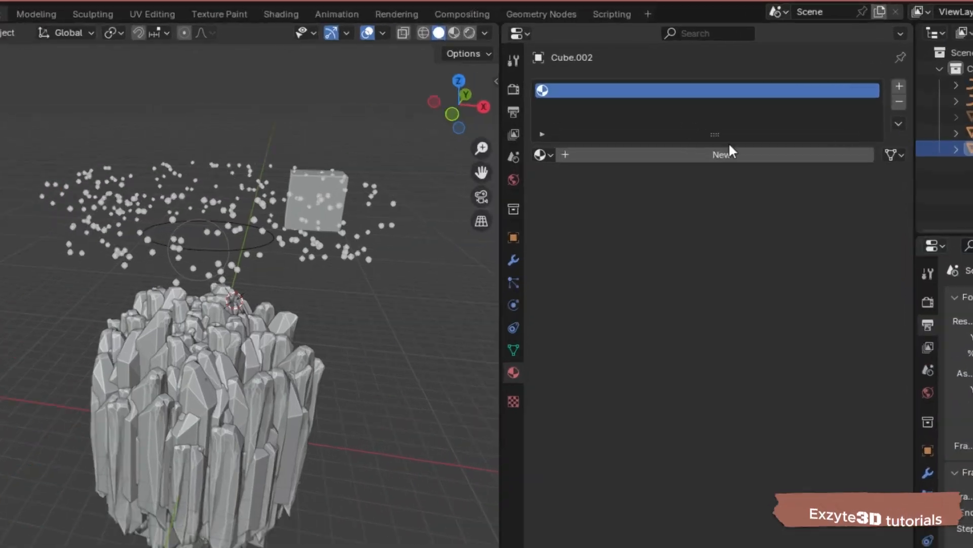
left_click(747, 134)
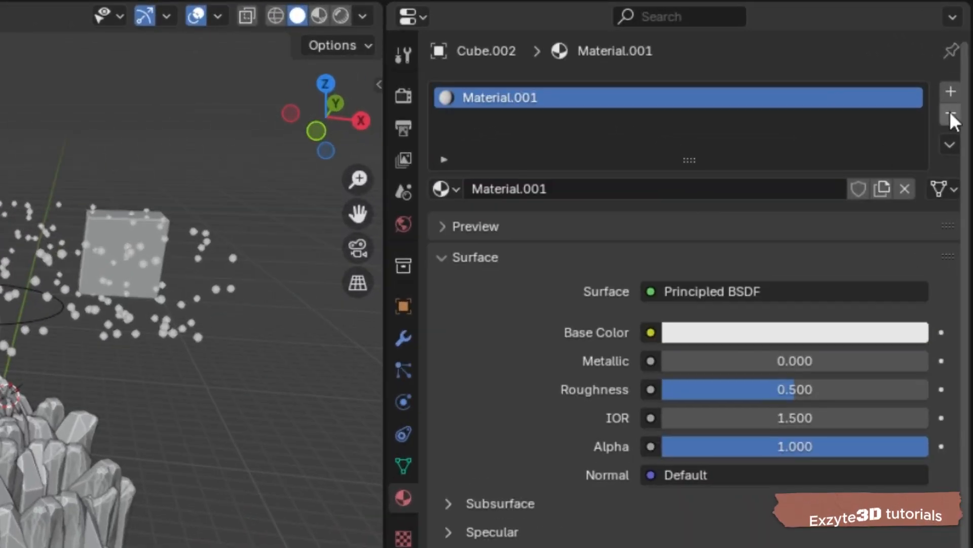
left_click(951, 91)
left_click(558, 233)
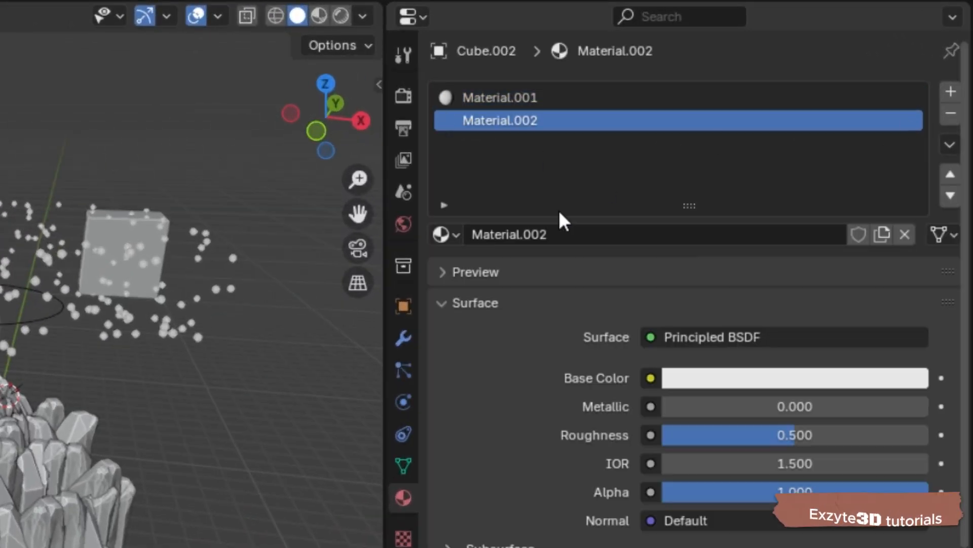
left_click(793, 375)
left_click(908, 119)
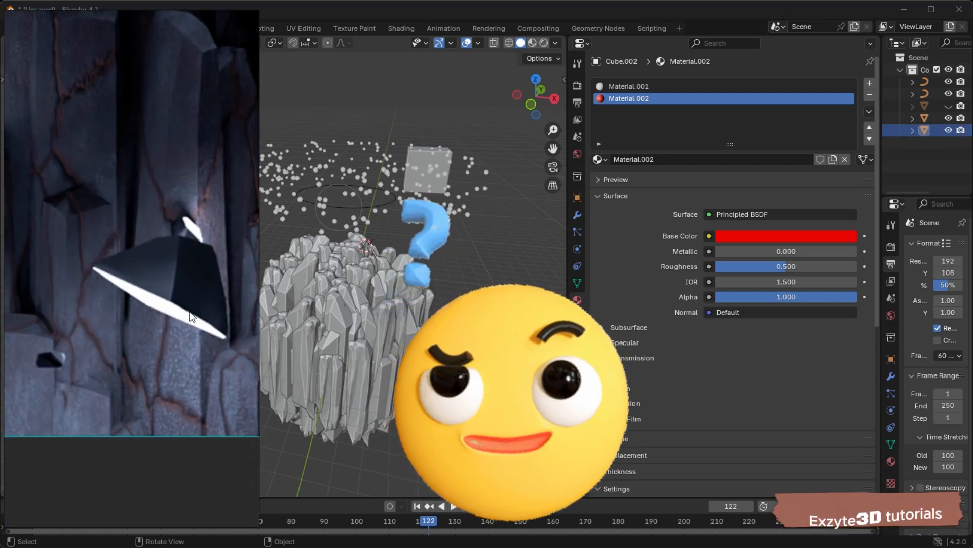
left_click(632, 88)
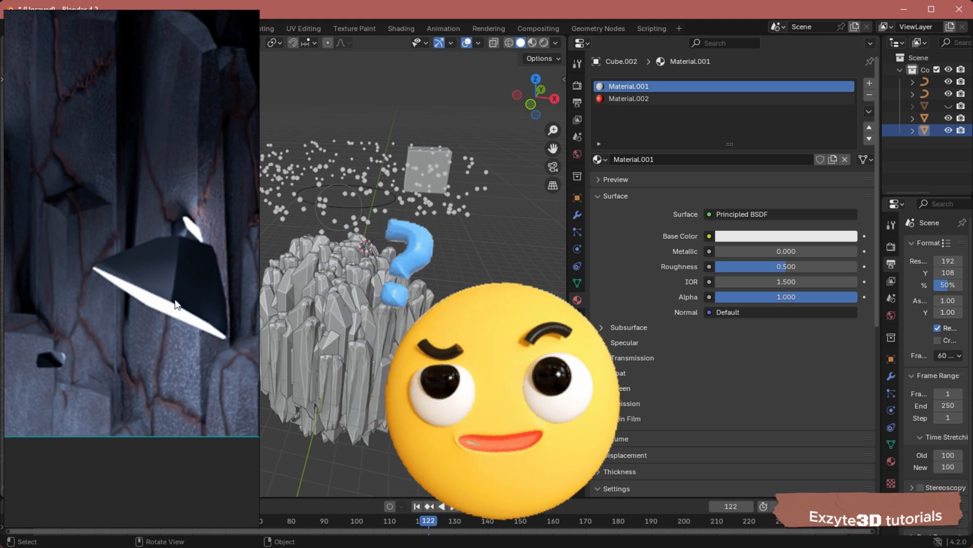
left_click(626, 98)
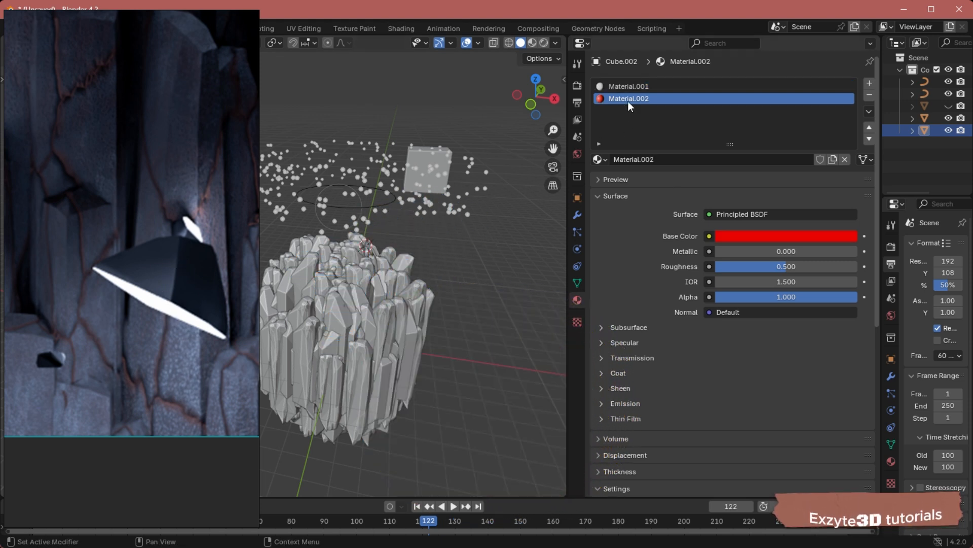
left_click(625, 85)
left_click(625, 96)
left_click(625, 88)
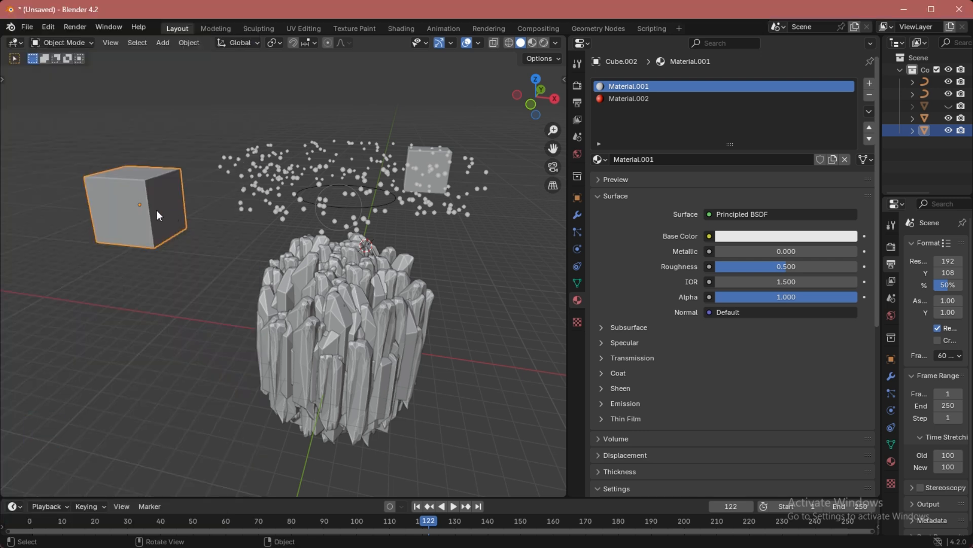
- Search the commands for "cell" and check the Cell Fracture entry among the add-ons in the preferences
left_click(158, 211)
key("F3")
type("cell")
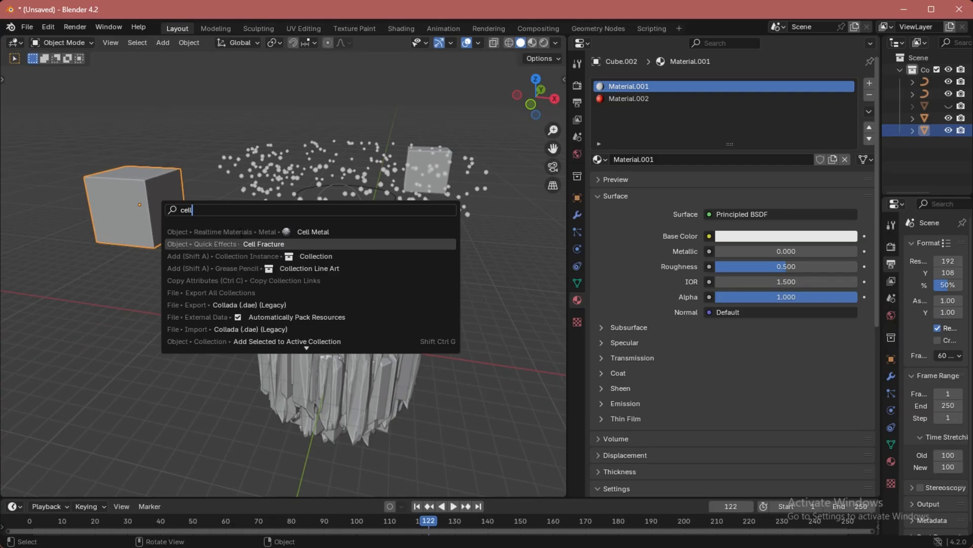
left_click(48, 26)
left_click(76, 193)
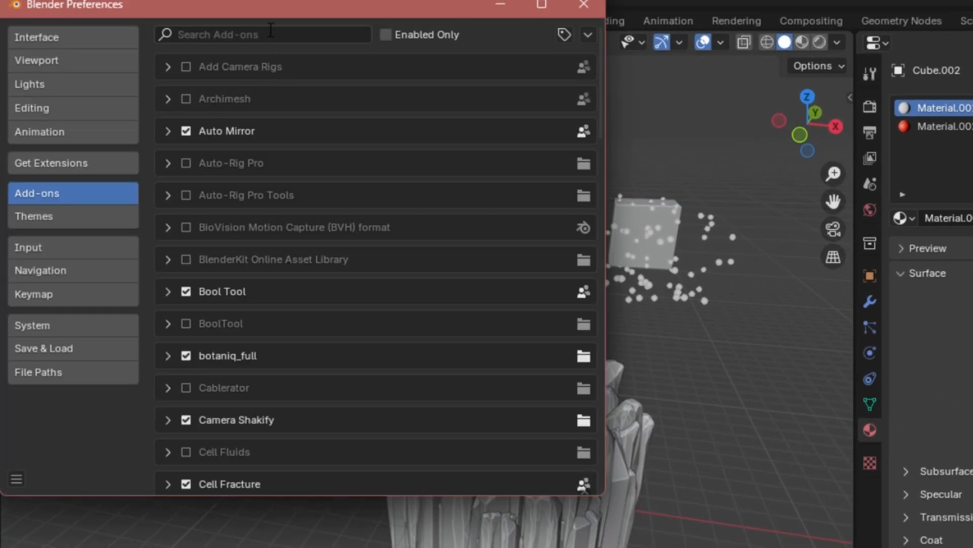
type("cell")
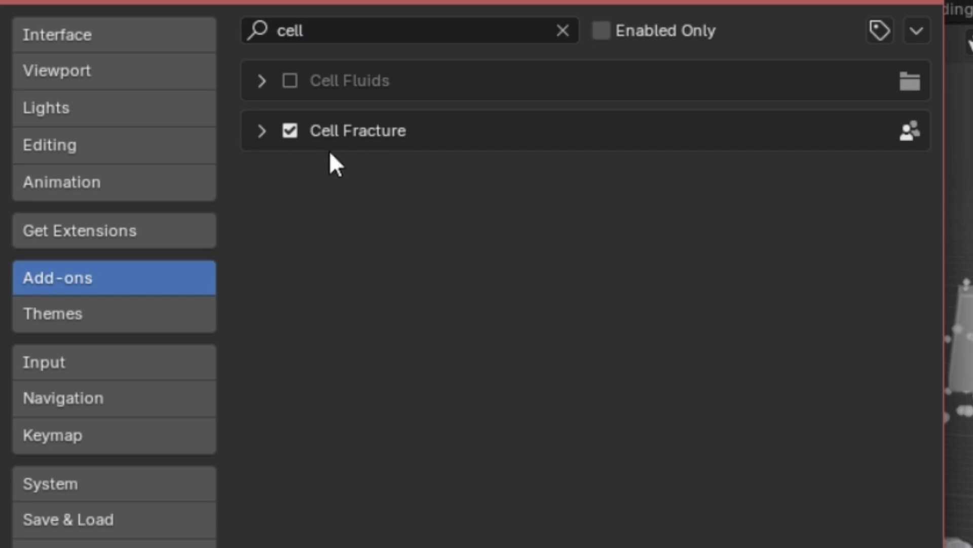
left_click(110, 230)
left_click(385, 18)
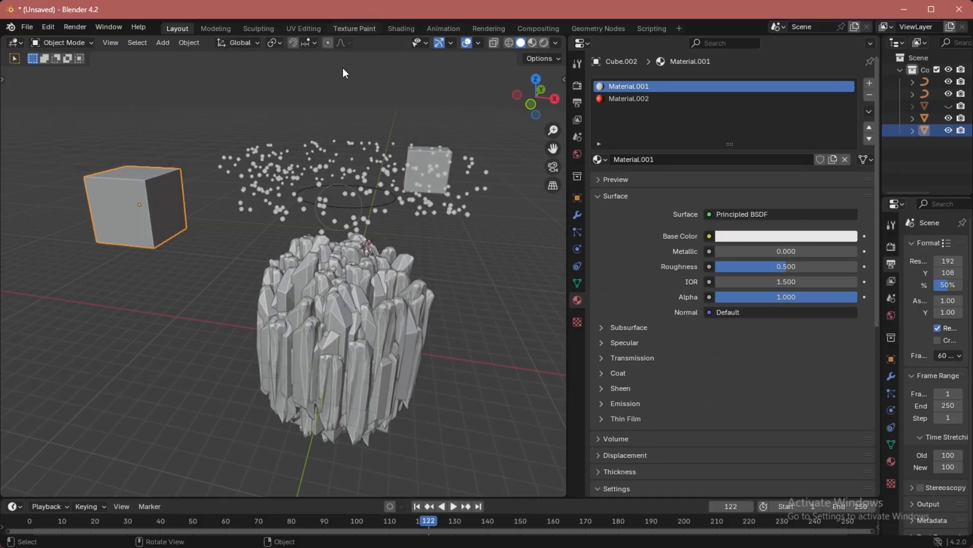
- Shatter the two-material cube with Cell Fracture, using Own Particles as point source and material index 1
key("F3")
type("cell")
key("Return")
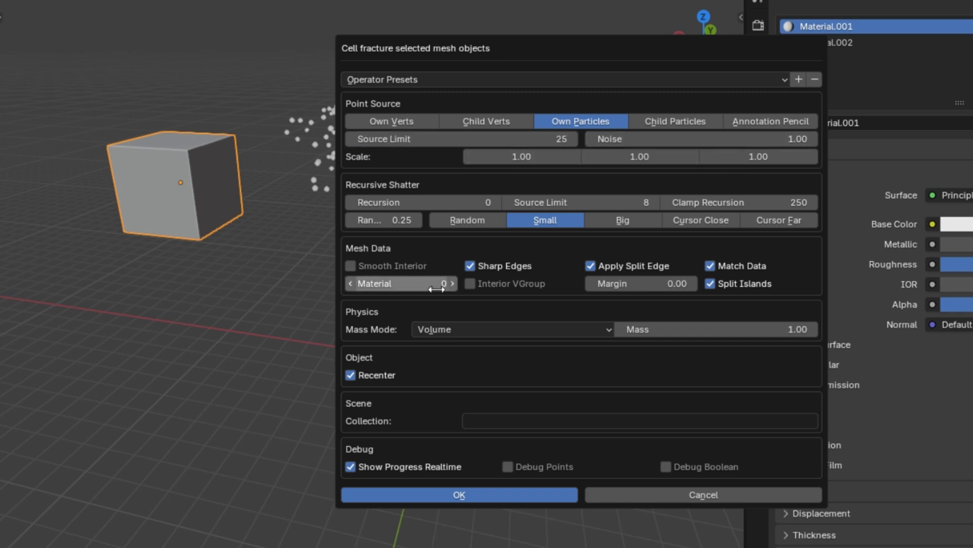
left_click_drag(593, 62, 481, 37)
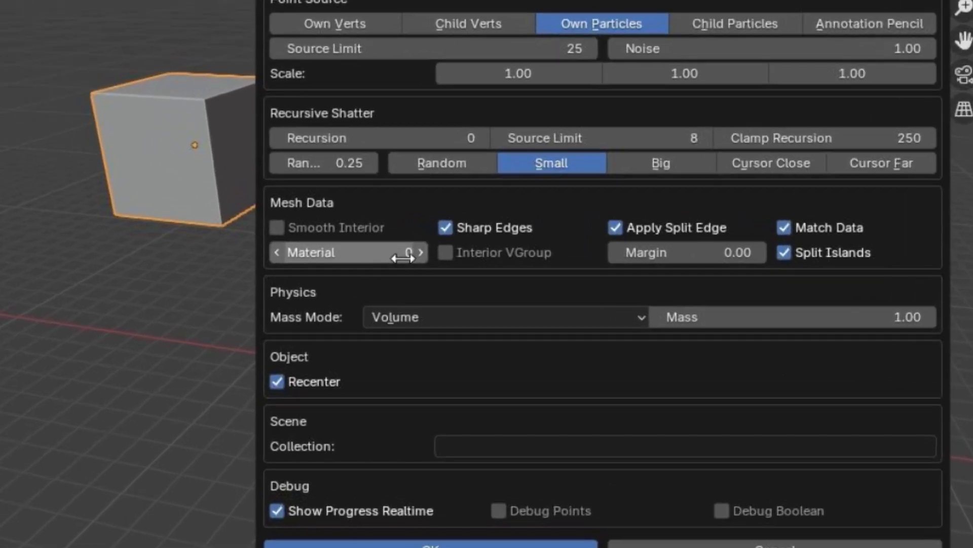
left_click_drag(328, 263, 322, 263)
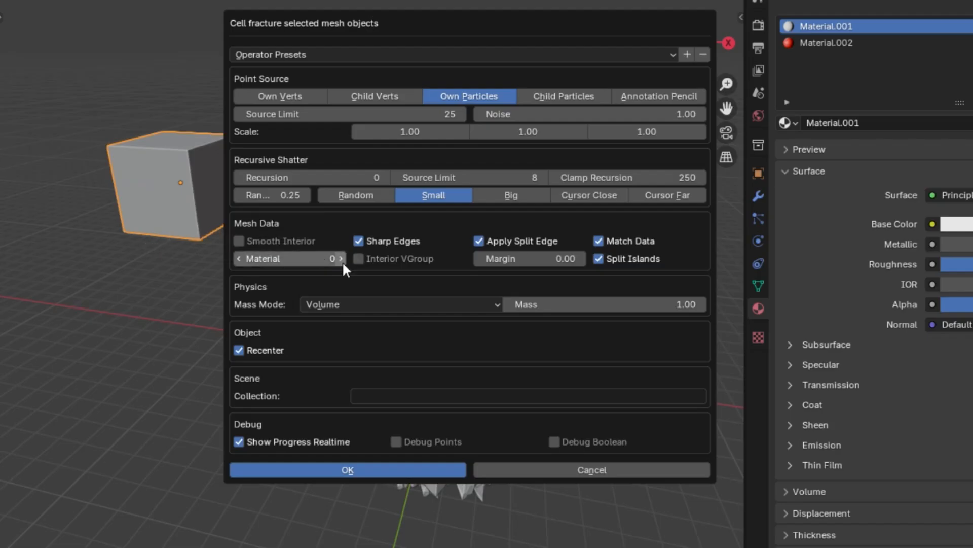
left_click(483, 249)
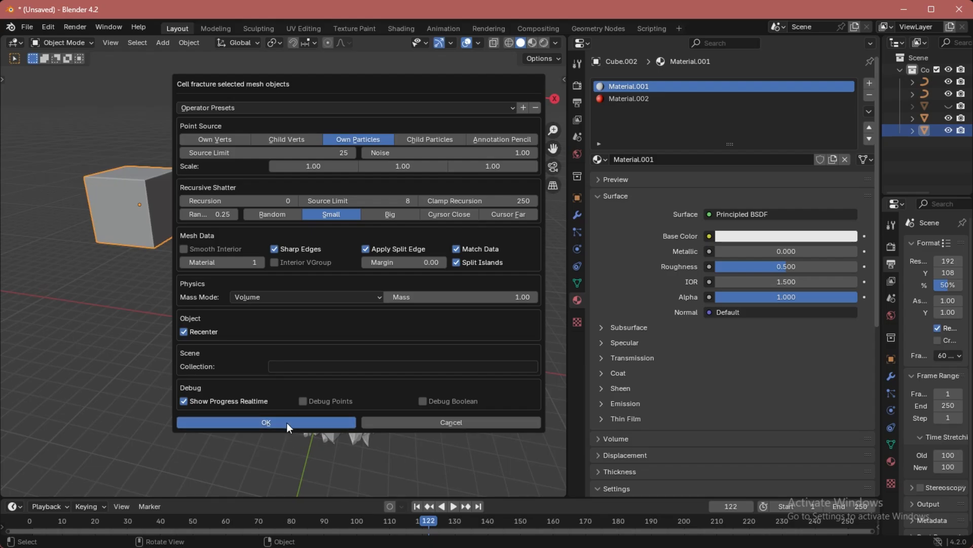
left_click(287, 422)
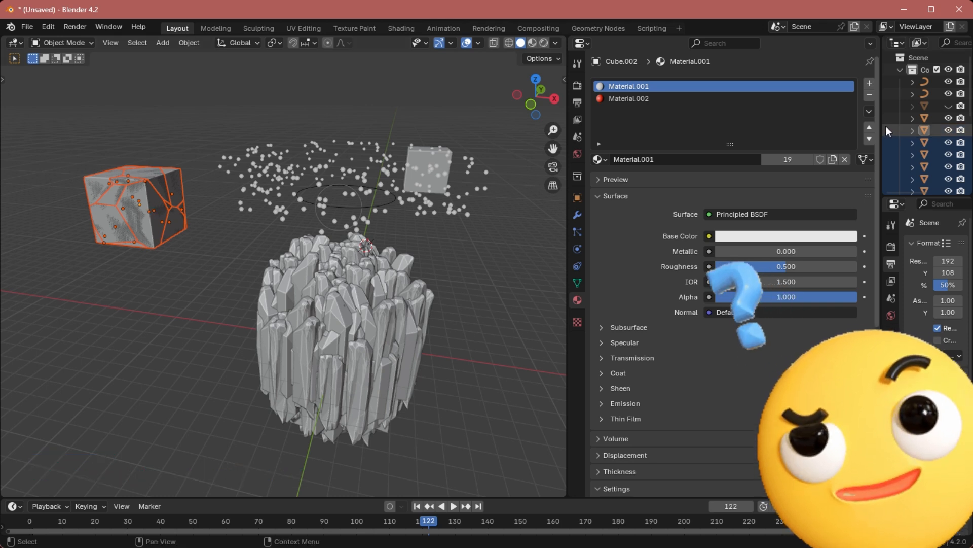
- Widen the Outliner and look through the fractured cell objects in its list
left_click_drag(883, 130, 750, 168)
scroll(818, 149, "down", 7)
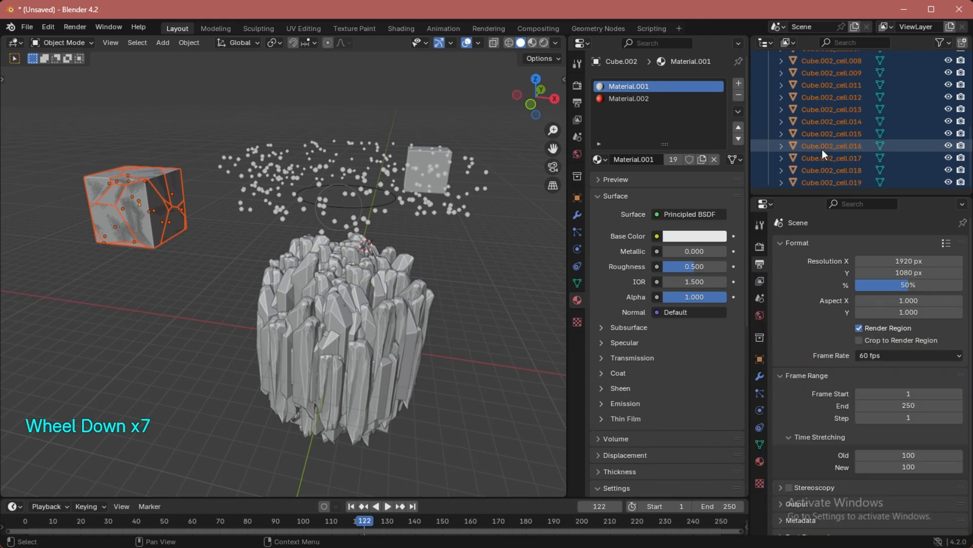
scroll(822, 149, "up", 4)
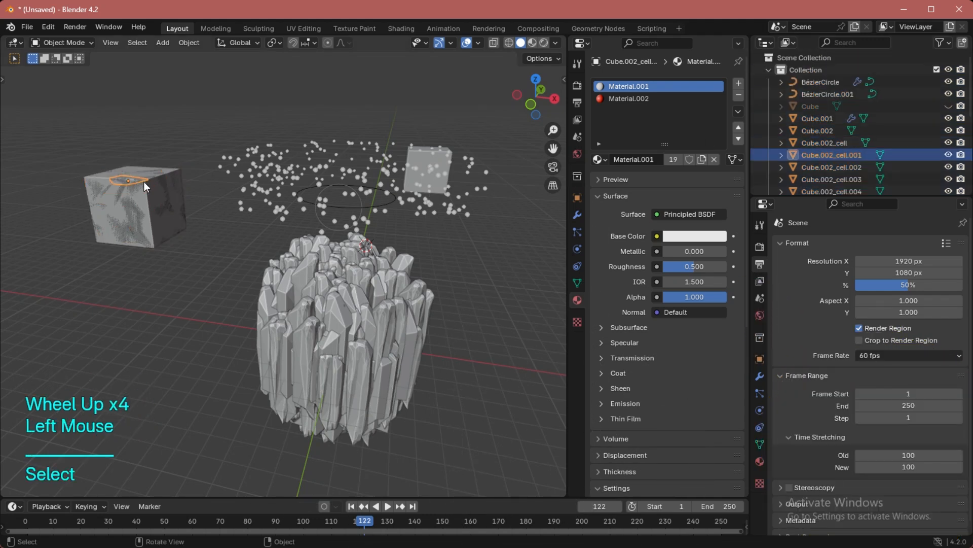
- Separate the original unfractured cube from its fractured pieces and delete it
scroll(245, 190, "up", 1)
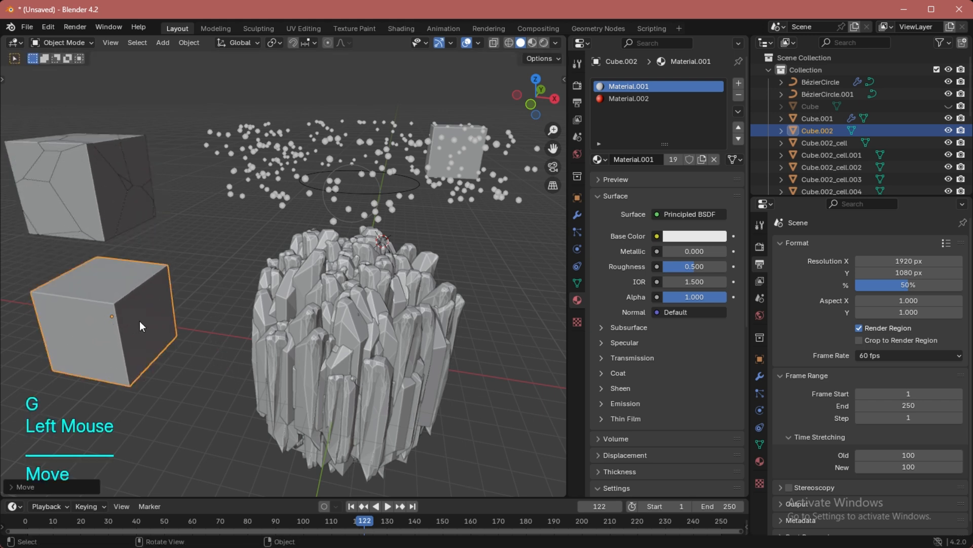
key("x")
left_click(140, 320)
scroll(167, 269, "down", 1)
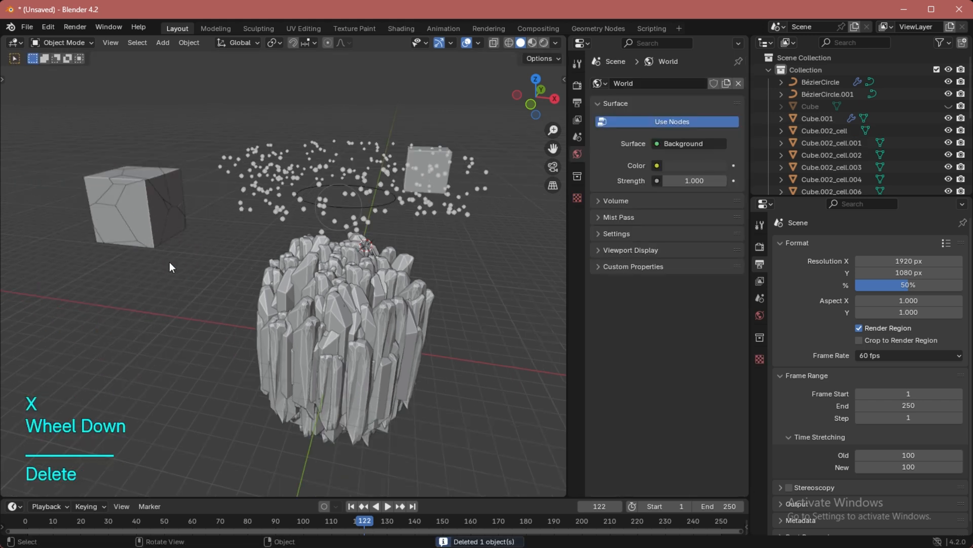
- Switch the viewport to Material Preview shading around the fractured cube
middle_click_drag(170, 262, 175, 251)
scroll(173, 239, "up", 1)
key("z")
- Pull fractured pieces out of the cube to examine the material on the inner faces, and undo the moves
left_click(146, 263)
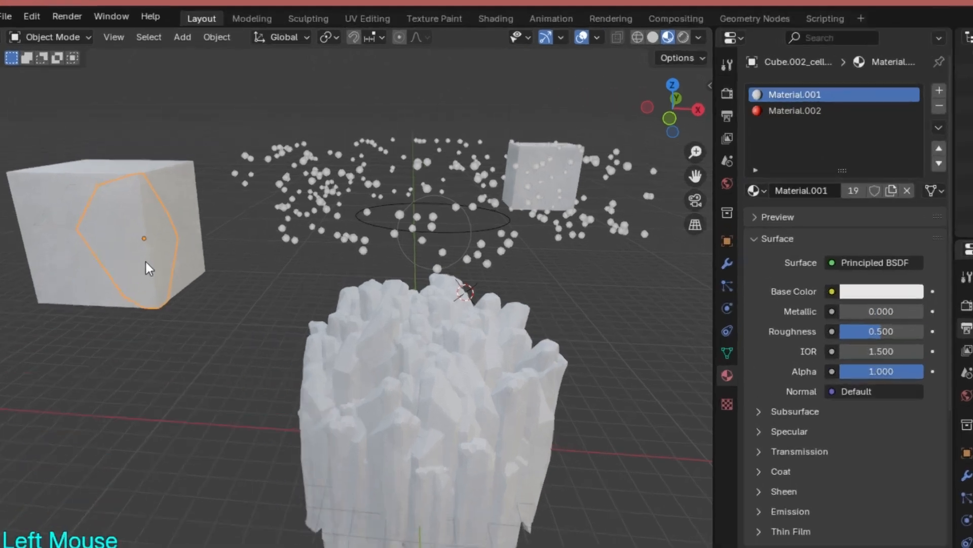
key("g")
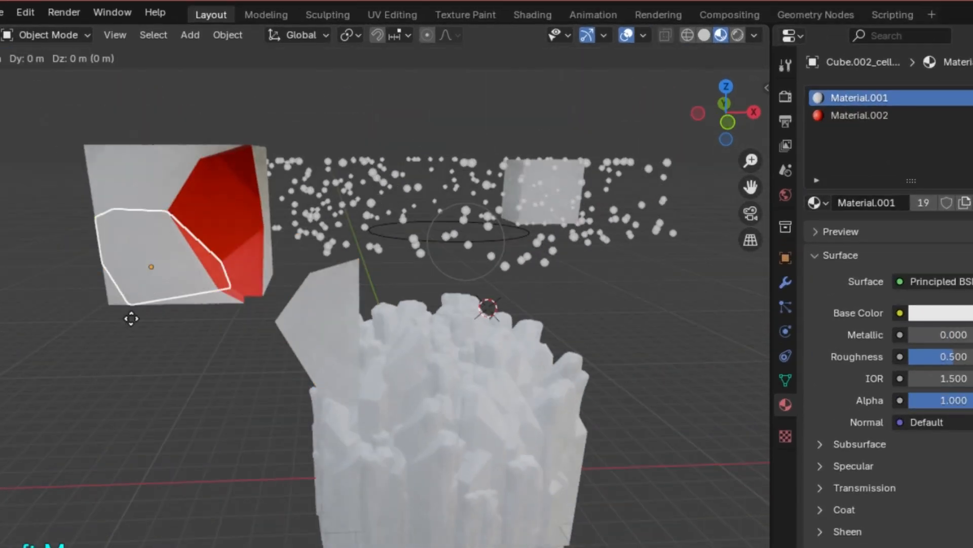
left_click(174, 337)
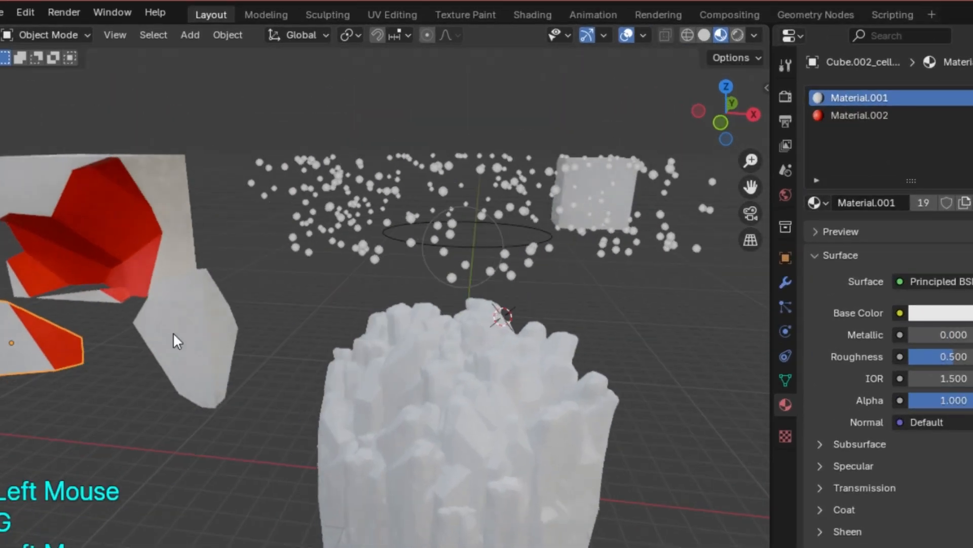
key("ctrl+z")
middle_click_drag(174, 337, 212, 337)
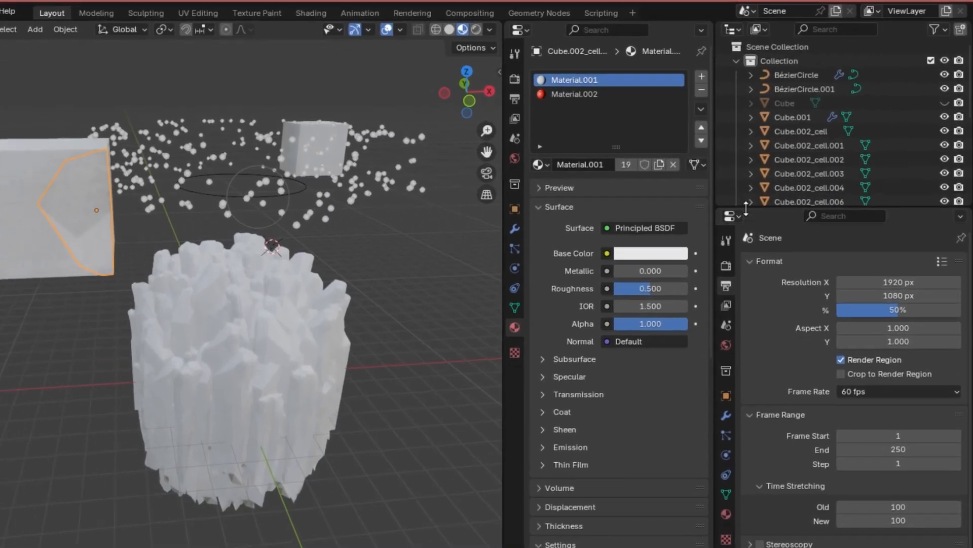
- Move all the fractured Cube.002_cell pieces into a new collection named Rocks
left_click_drag(746, 208, 742, 499)
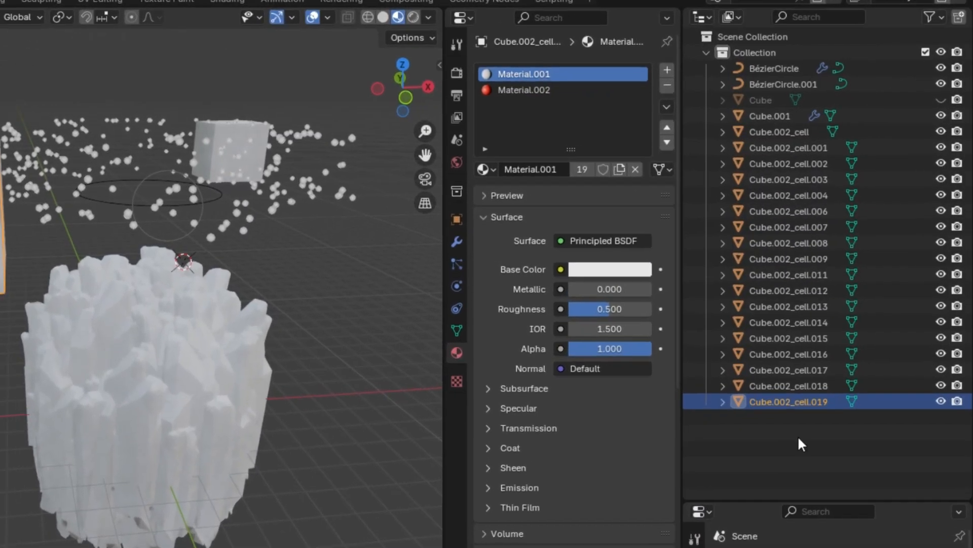
left_click(817, 133)
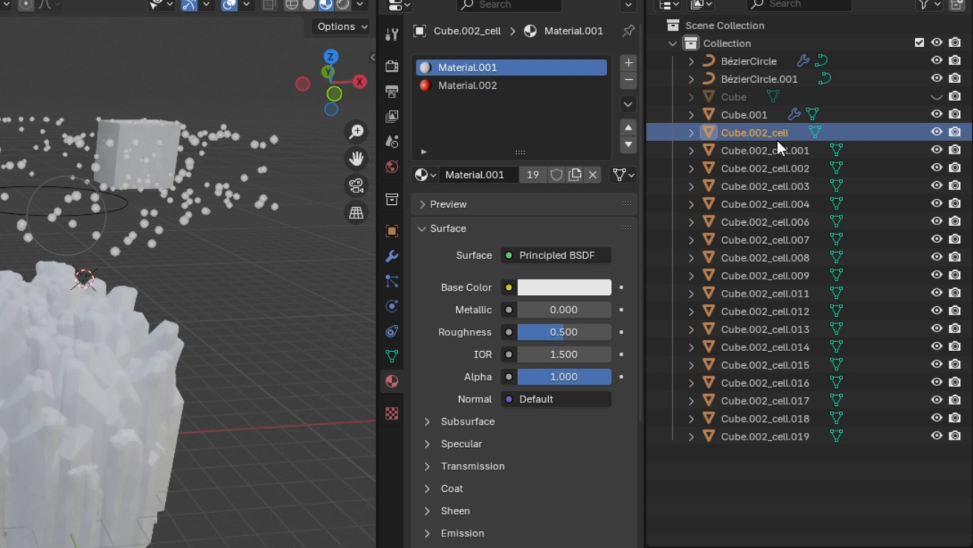
left_click(780, 436, "shift")
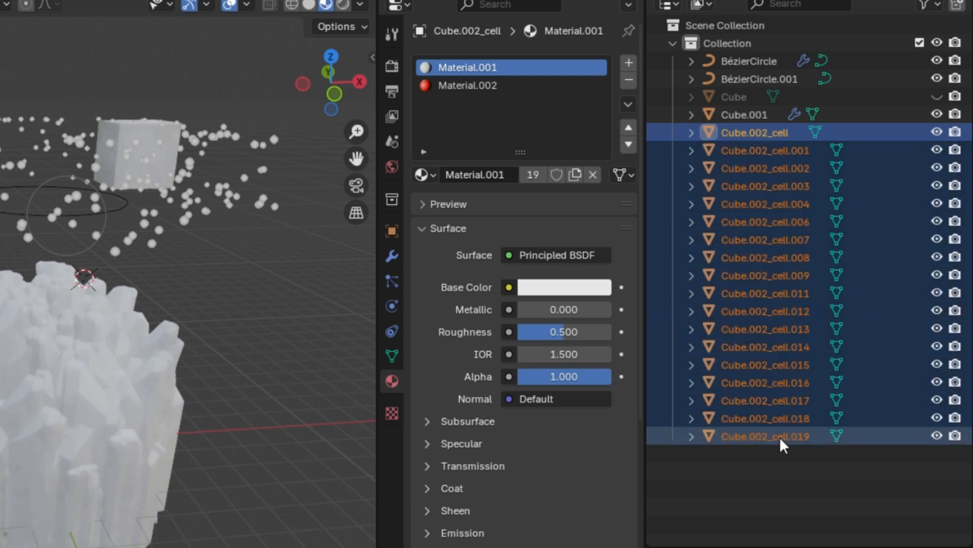
key("m")
left_click(735, 293)
key("BackSpace")
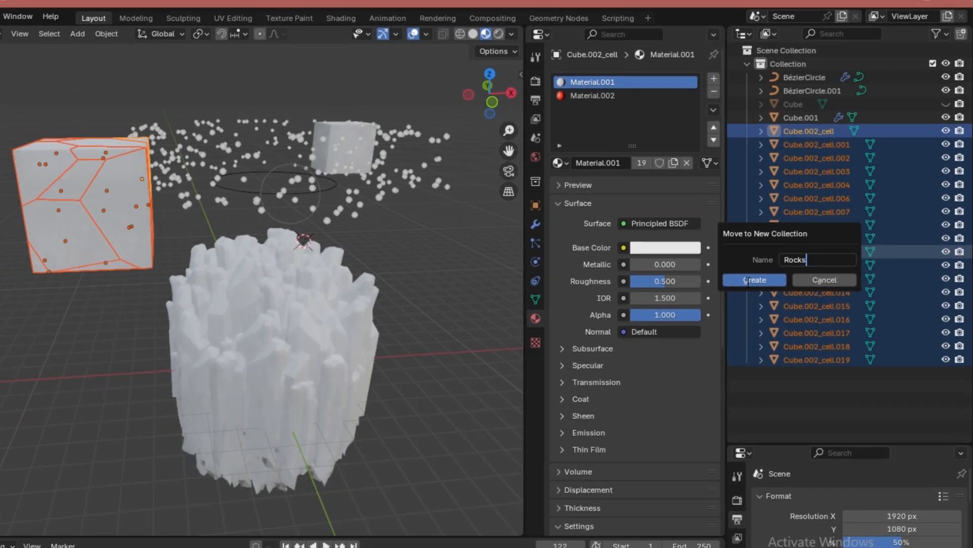
key("Return")
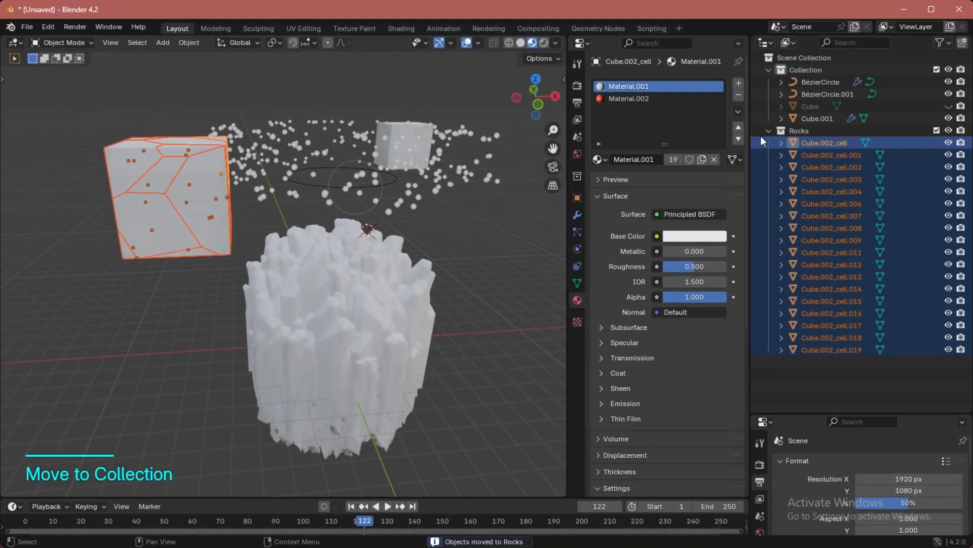
- Open the particle settings of the emitter cube above the column and switch the viewport to Solid shading
left_click(442, 163)
left_click(577, 231)
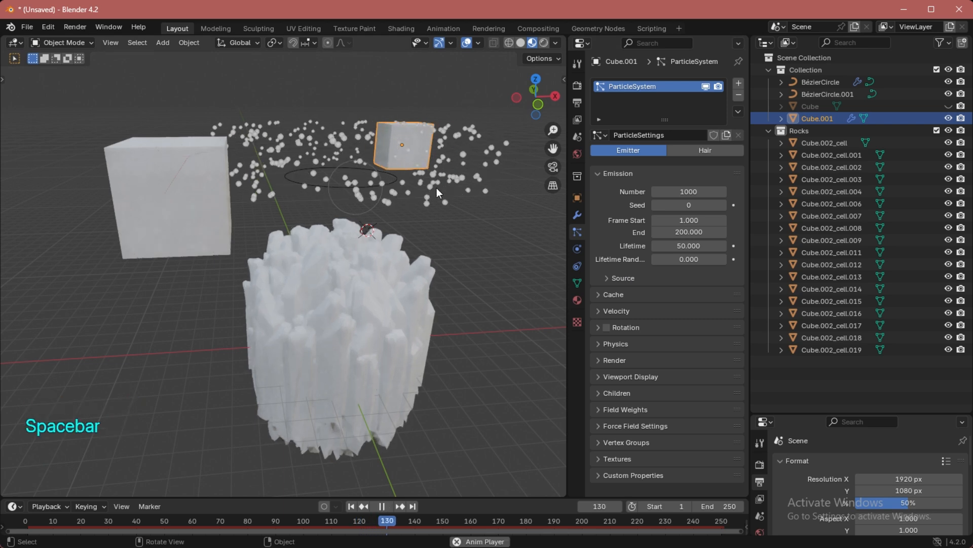
key("z")
middle_click_drag(455, 260, 443, 255)
middle_click_drag(481, 137, 476, 144)
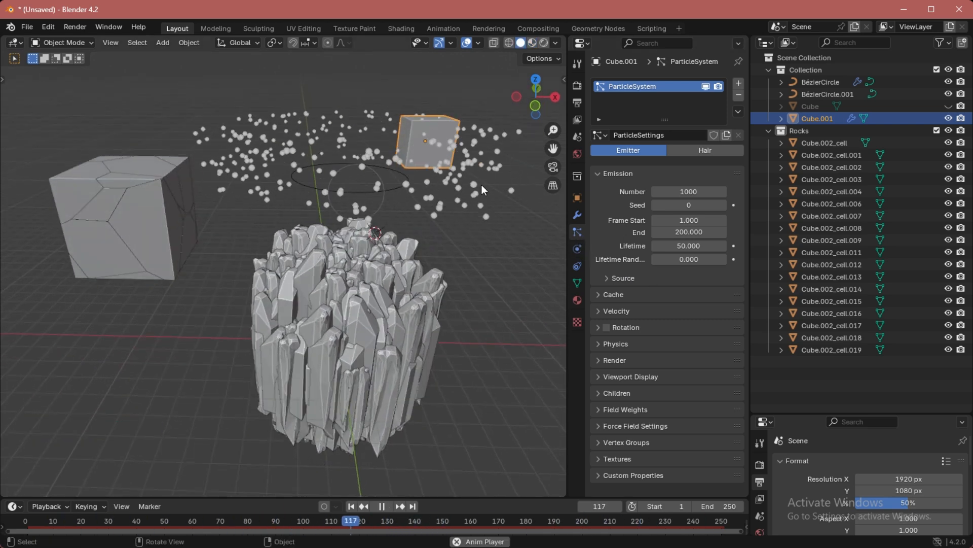
double_click(460, 189)
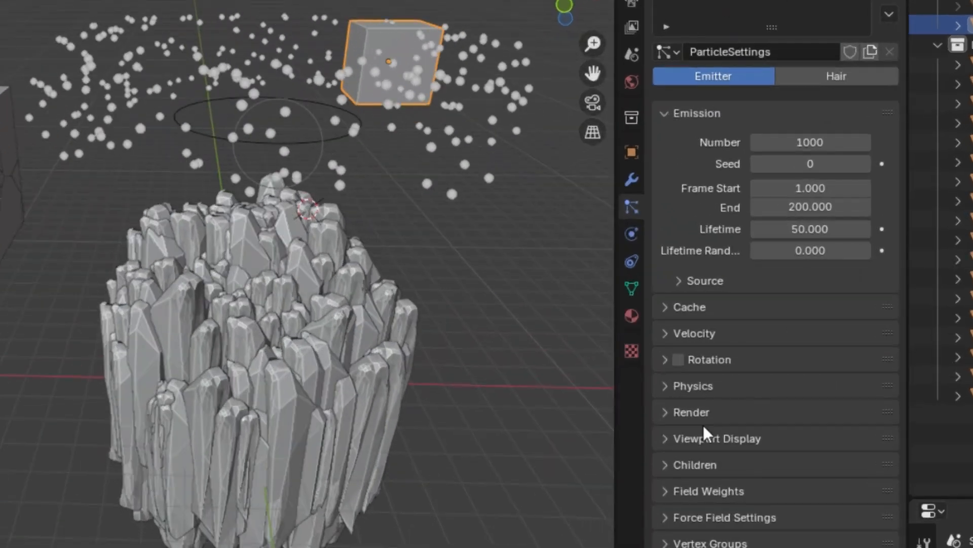
- Render the emitter's particles as a collection, using Rocks as the instance collection
left_click(693, 412)
scroll(705, 416, "down", 6)
left_click(804, 284)
left_click(788, 412)
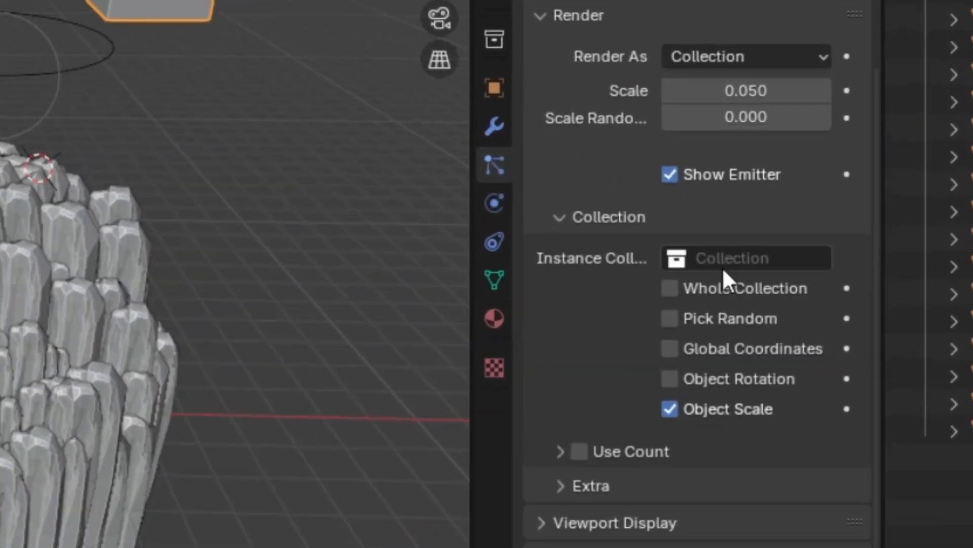
left_click(723, 267)
left_click(755, 335)
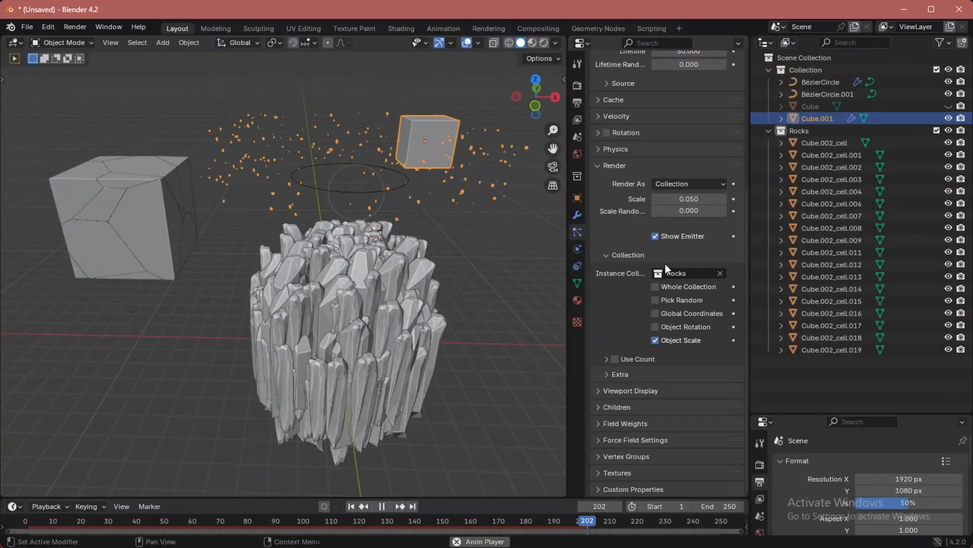
- Set the rock particles' render scale to 0.340 and turn off Show Emitter for the render
left_click_drag(689, 199, 720, 200)
key("space")
middle_click_drag(500, 204, 489, 243)
left_click(489, 244)
mouse_move(489, 243)
middle_mouse_down()
mouse_move(480, 269)
mouse_move(354, 254)
middle_mouse_up()
key("z")
left_click(373, 350)
mouse_move(382, 345)
middle_mouse_down()
mouse_move(387, 327)
mouse_move(308, 313)
mouse_move(429, 317)
mouse_move(540, 286)
middle_mouse_up()
key("z")
scroll(473, 306, "down", 2)
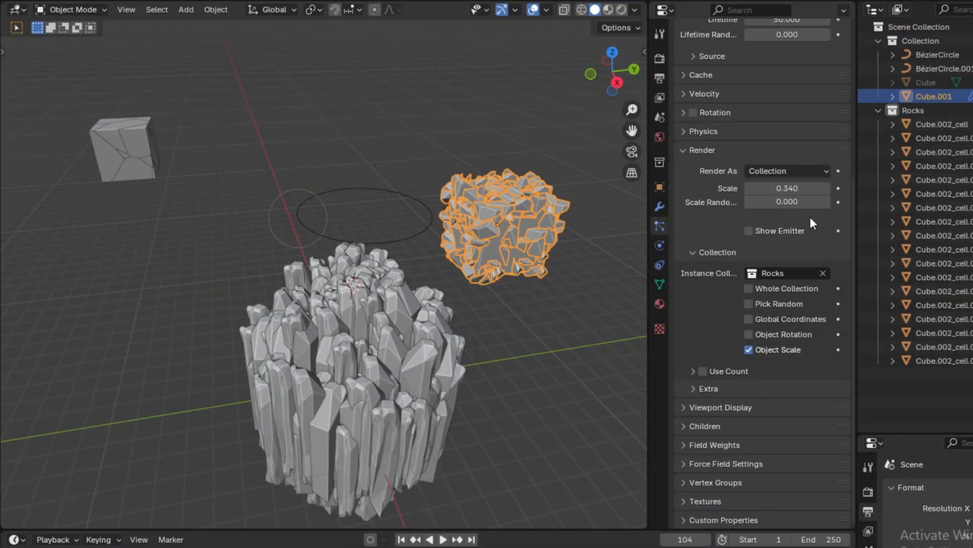
- Reposition the emitter cube beside the circle curve during playback and set the particle lifetime to 286.1
key("space")
mouse_move(489, 242)
middle_mouse_down()
mouse_move(507, 202)
mouse_move(476, 234)
middle_mouse_up()
middle_click_drag(540, 199, 476, 223)
scroll(516, 314, "down", 3)
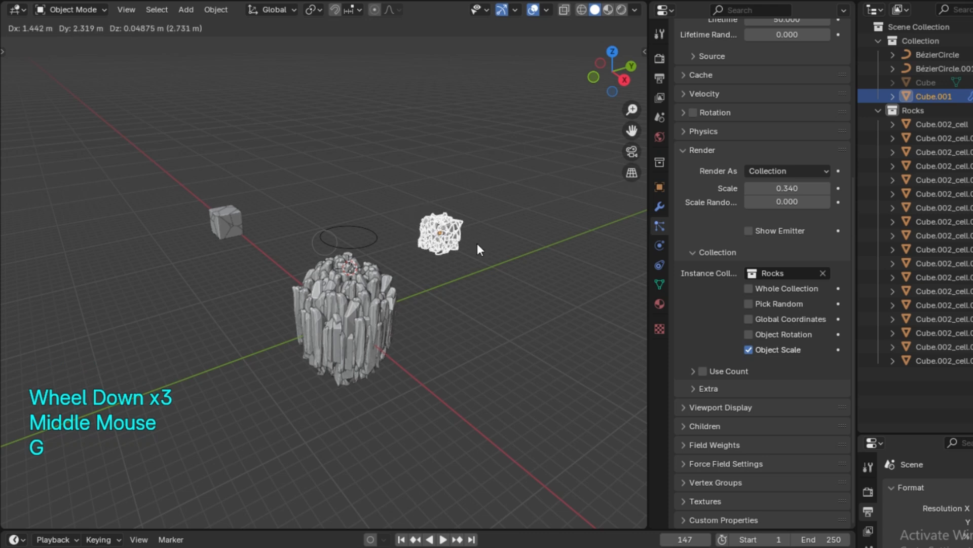
left_click(480, 250)
key("space")
key("g")
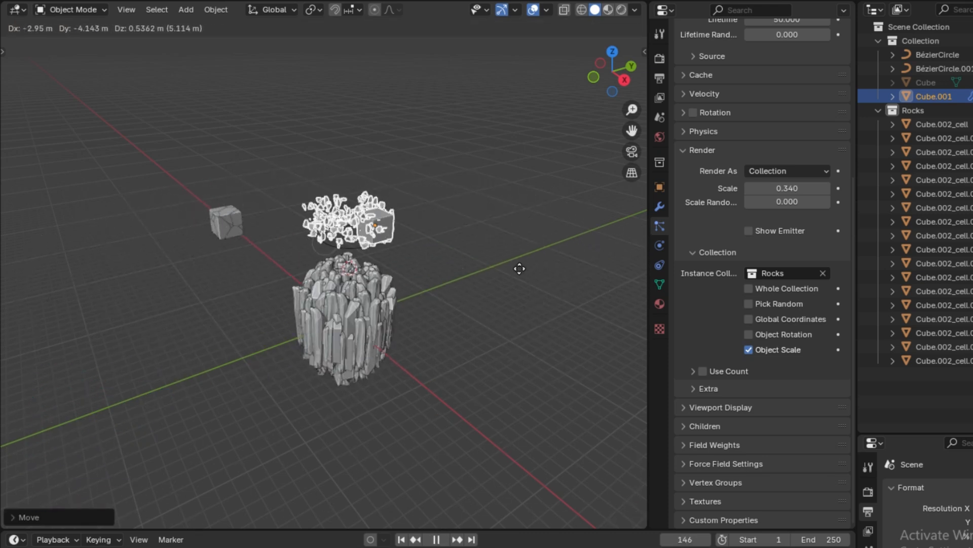
left_click(486, 288)
middle_click_drag(486, 288, 502, 254)
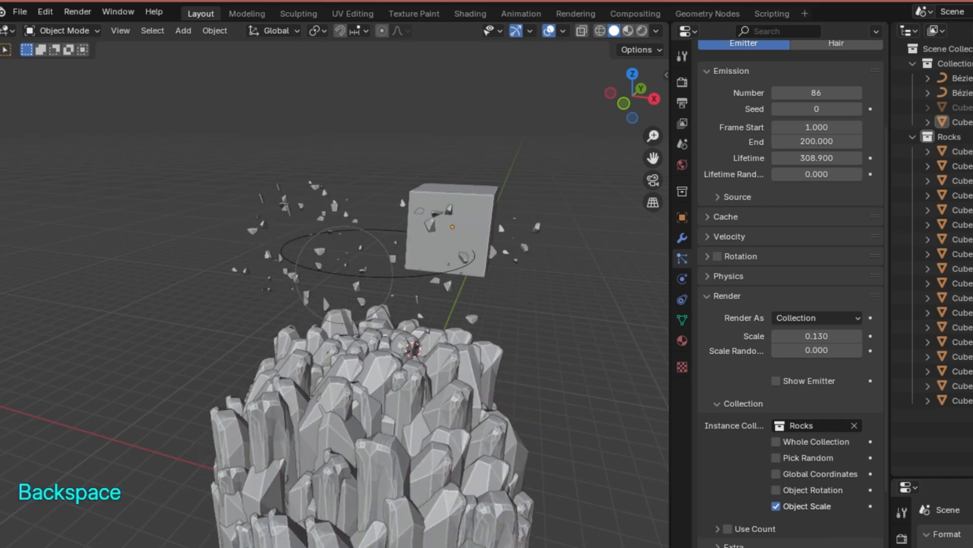
left_click_drag(817, 158, 832, 141)
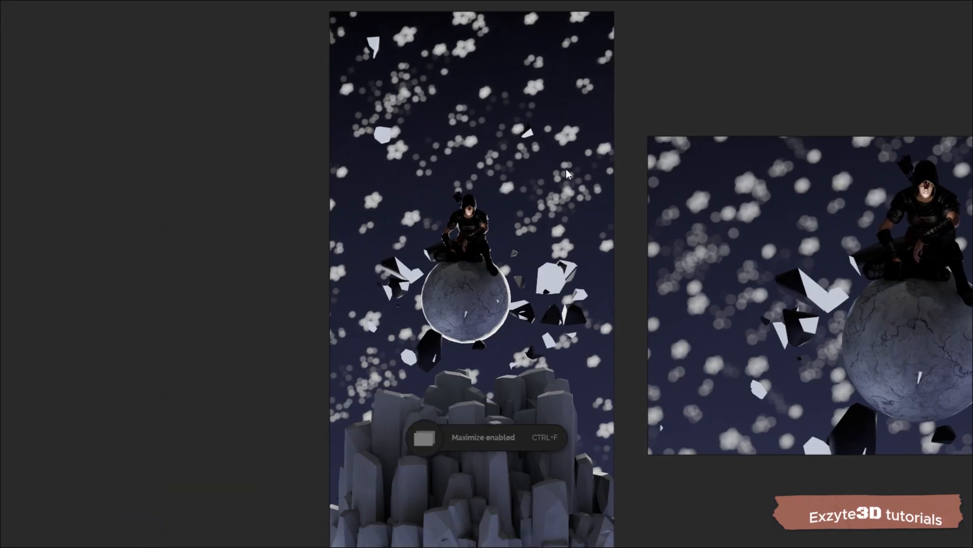
- Examine the reference renders of the samurai seated on a sphere, surrounded by floating rock pieces
scroll(482, 321, "up", 3)
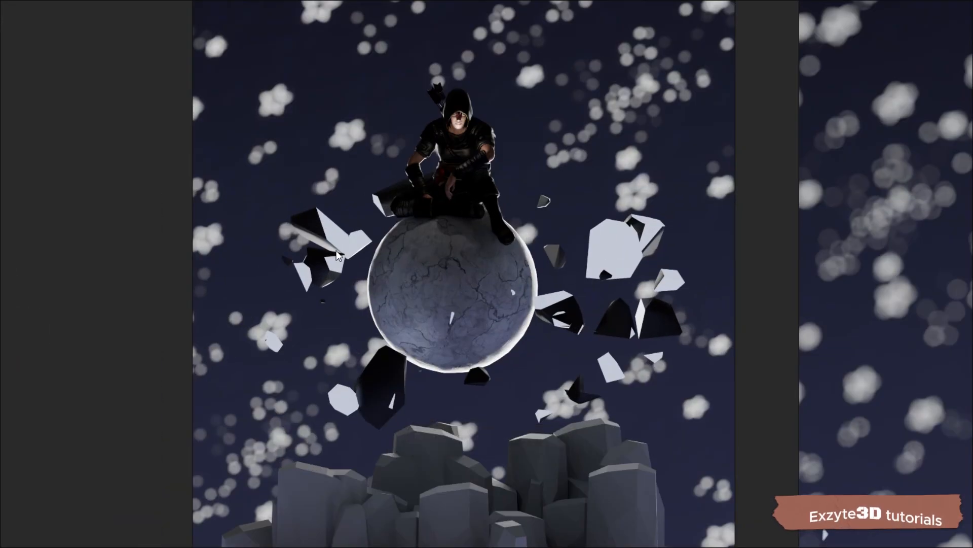
scroll(339, 257, "down", 6)
scroll(511, 272, "up", 3)
scroll(469, 363, "up", 4)
middle_click_drag(469, 363, 543, 253)
double_click(533, 240)
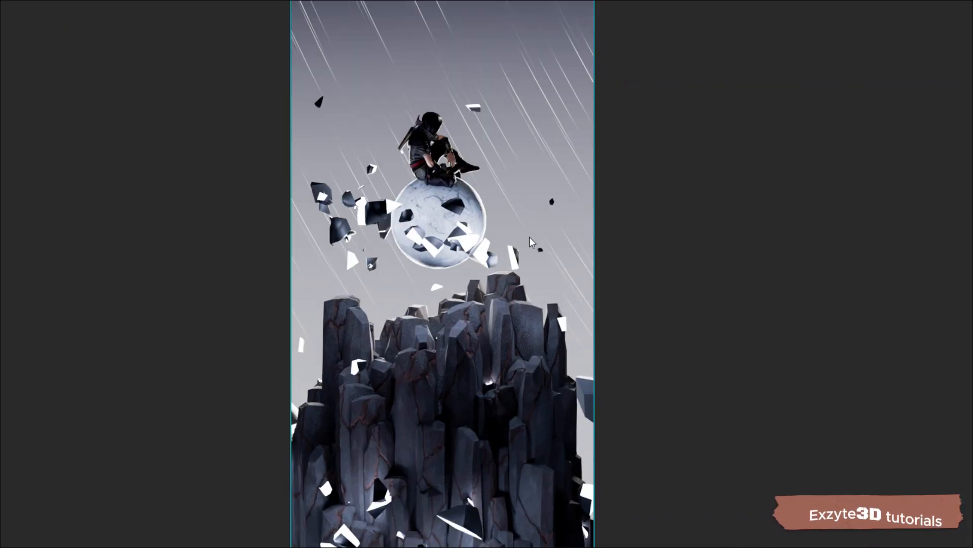
middle_click_drag(445, 468, 421, 312)
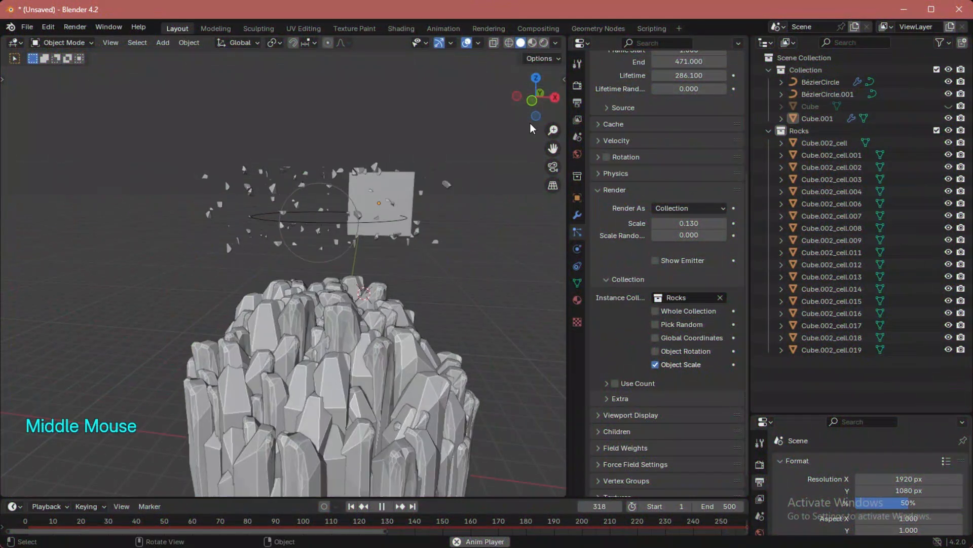
- Duplicate the emitter cube straight down along Z and place the copy beside the base of the rock column
left_click(344, 224)
left_click(367, 214)
scroll(367, 214, "down", 2)
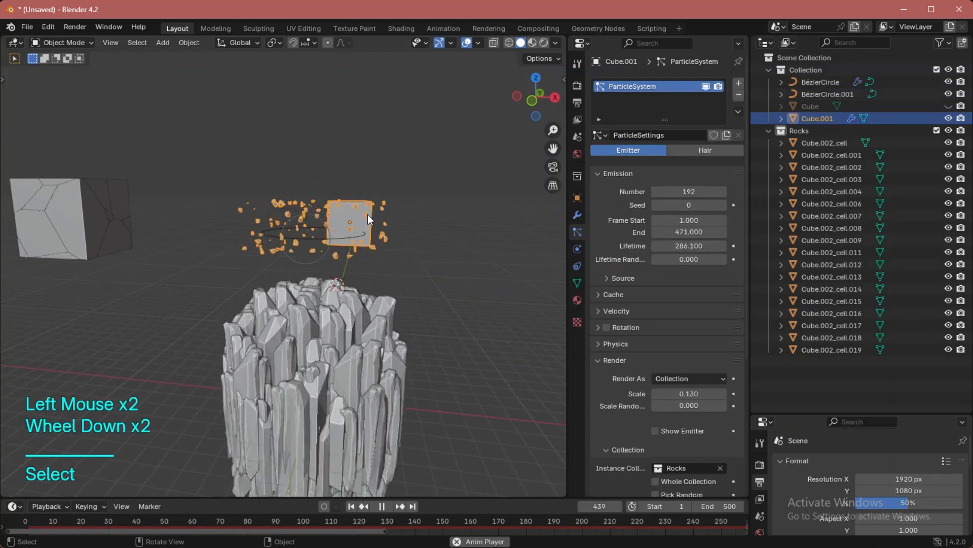
key("shift+d")
key("z")
left_click(385, 400)
scroll(385, 400, "down", 1)
middle_click_drag(386, 401, 407, 380, "shift")
scroll(391, 336, "up", 1)
key("g")
left_click(416, 374)
scroll(449, 320, "up", 1)
scroll(448, 320, "down", 1)
left_click(379, 159)
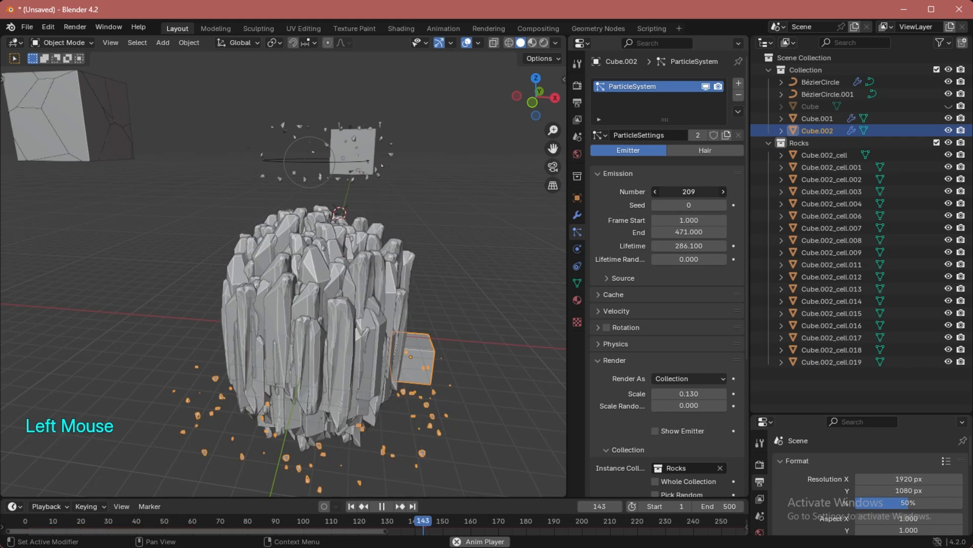
- Make the lower emitter's particle settings single-user, with a render scale of 0.500 and lifetime randomness of 0.627
scroll(686, 333, "down", 3)
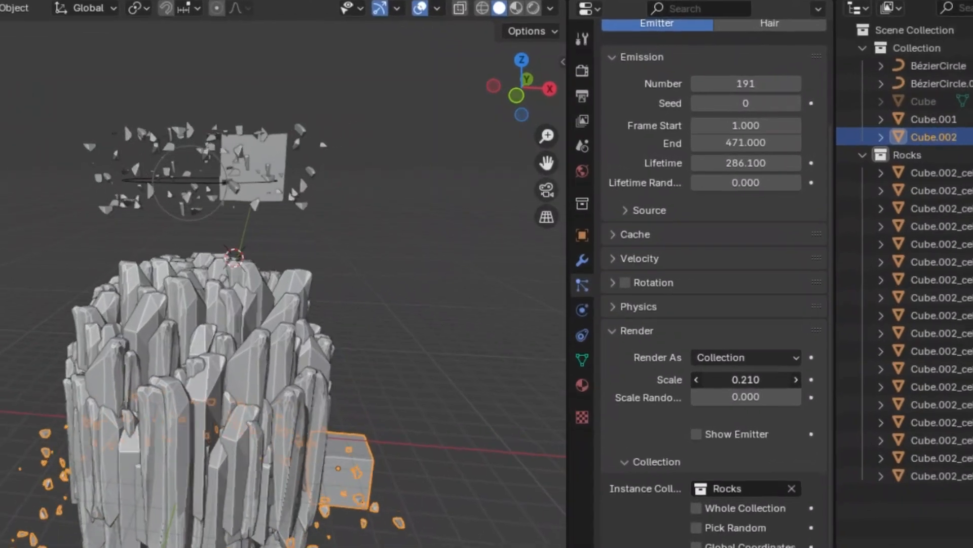
scroll(695, 196, "up", 3)
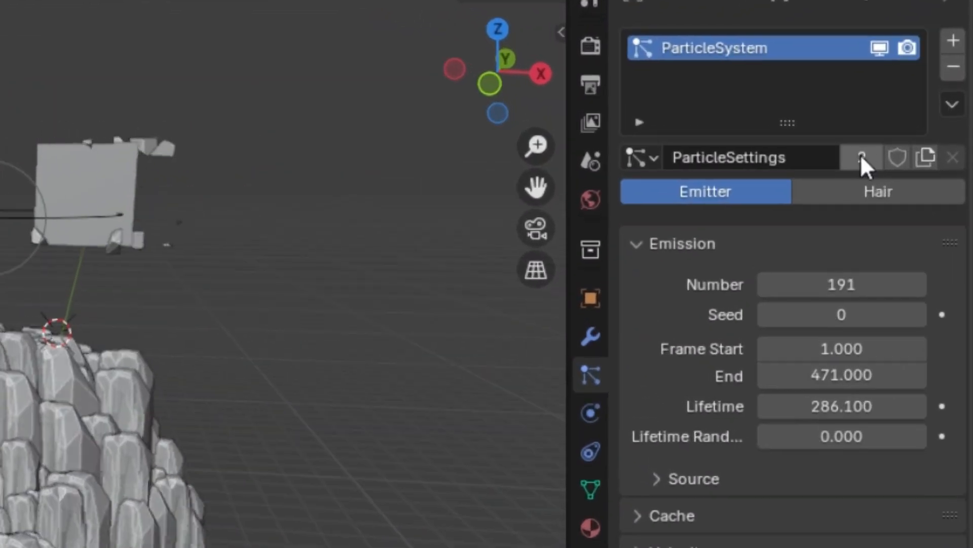
left_click(862, 157)
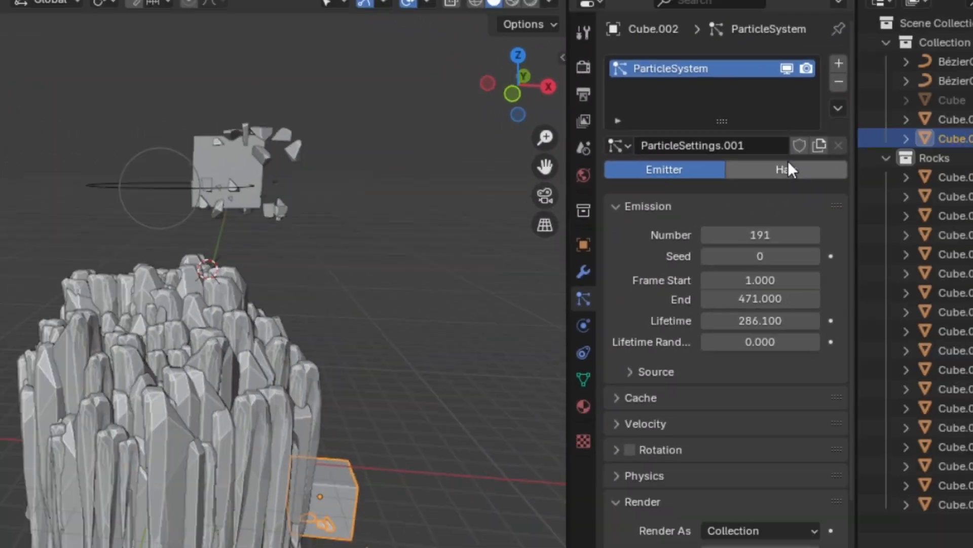
scroll(701, 342, "down", 3)
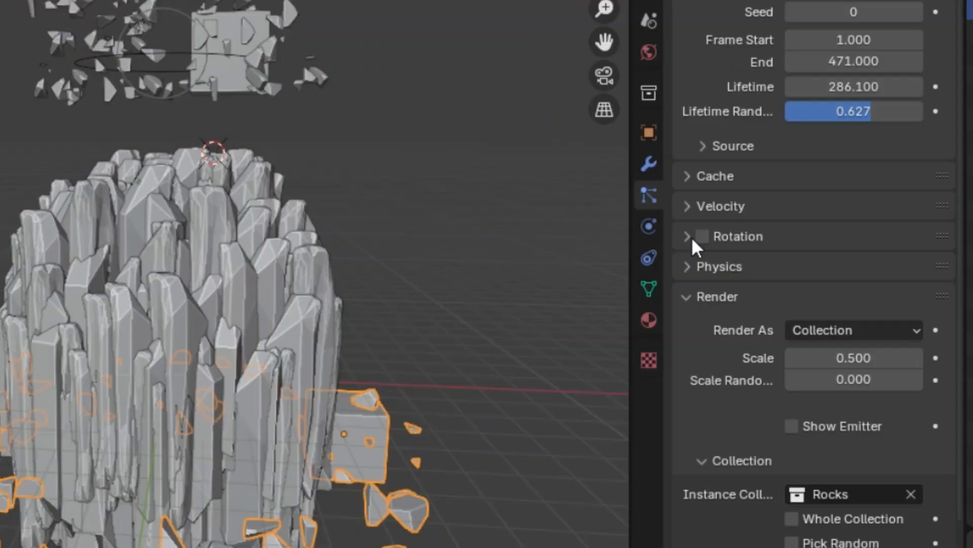
- Enable Dynamic rotation on the lower emitter's particles, with Randomize Phase 0.222 and an angular velocity amount of 2.700
left_click(599, 206)
left_click(606, 205)
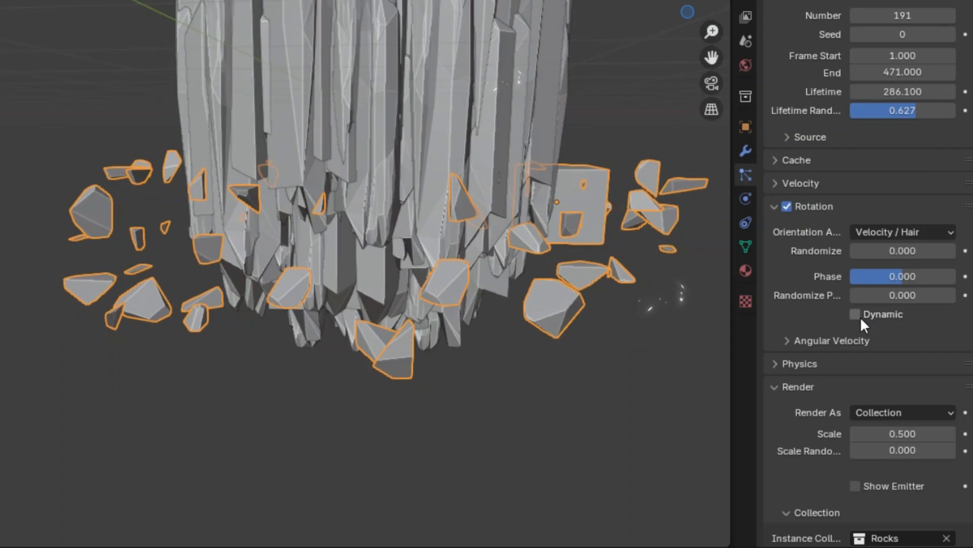
left_click(692, 304)
left_click_drag(920, 299, 932, 299)
left_click(796, 341)
left_click_drag(892, 385, 924, 384)
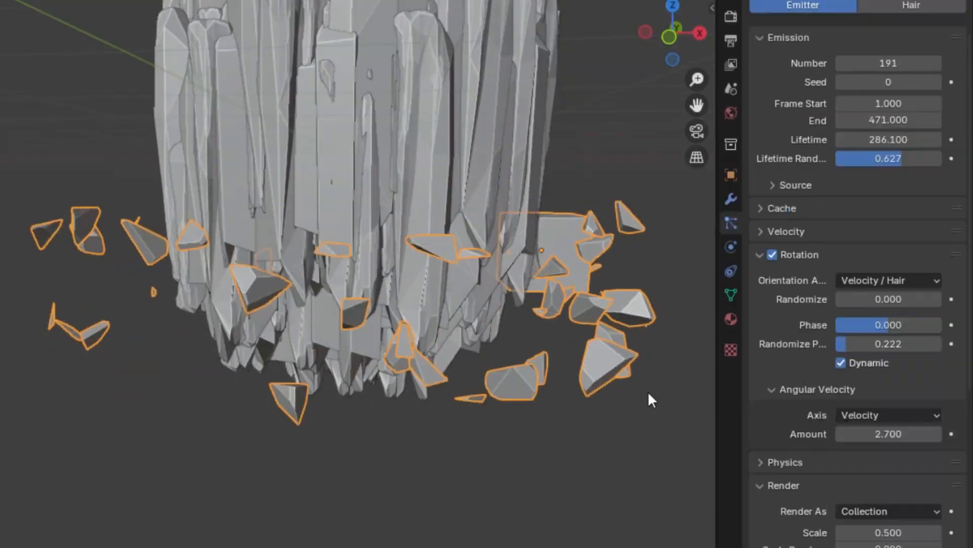
- Enable Dynamic rotation on the upper emitter's particles, with an angular velocity amount of 1.600
middle_click_drag(662, 343, 636, 395)
scroll(537, 152, "down", 3)
middle_click_drag(512, 114, 519, 205, "shift")
left_click(587, 172)
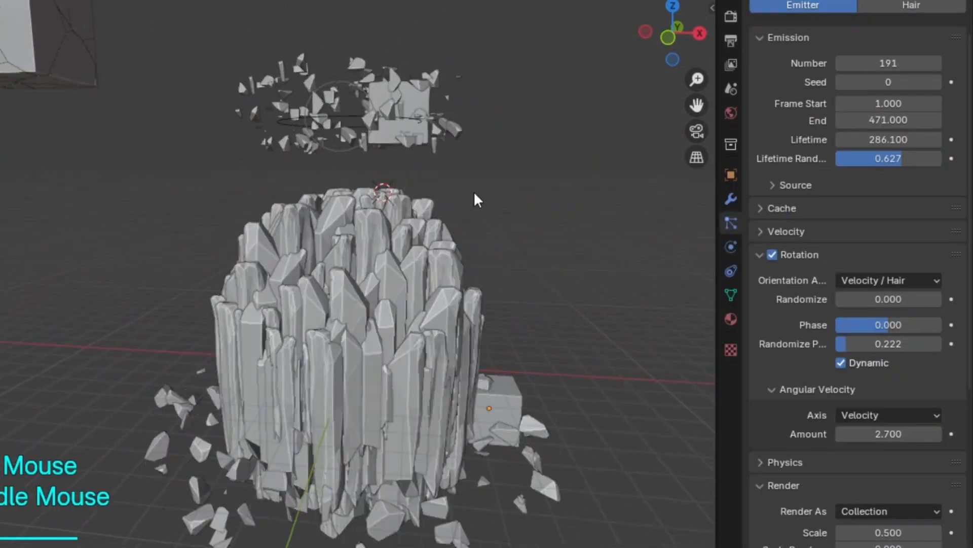
left_click(349, 124)
scroll(819, 236, "down", 2)
left_click(768, 224)
left_click(768, 223)
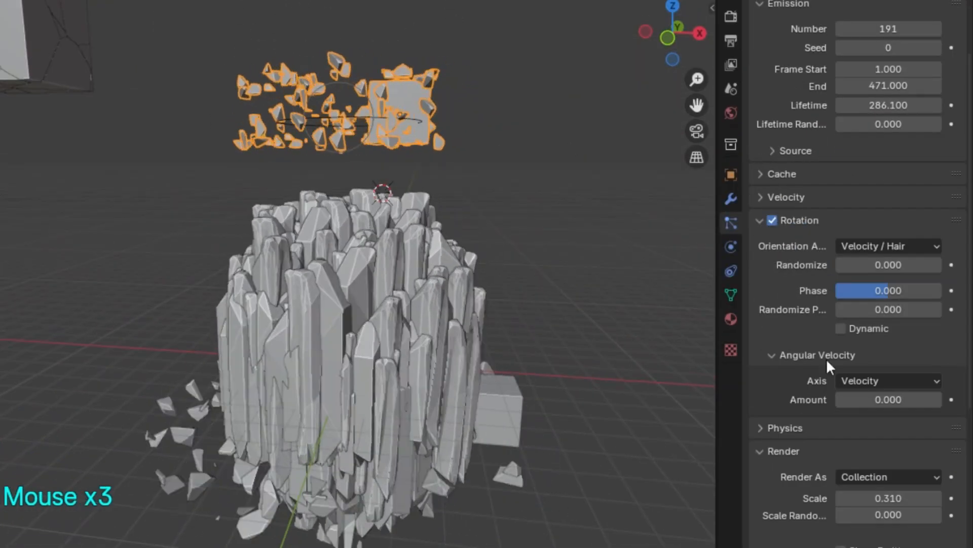
left_click_drag(873, 400, 969, 399)
left_click(841, 328)
left_click_drag(888, 399, 846, 399)
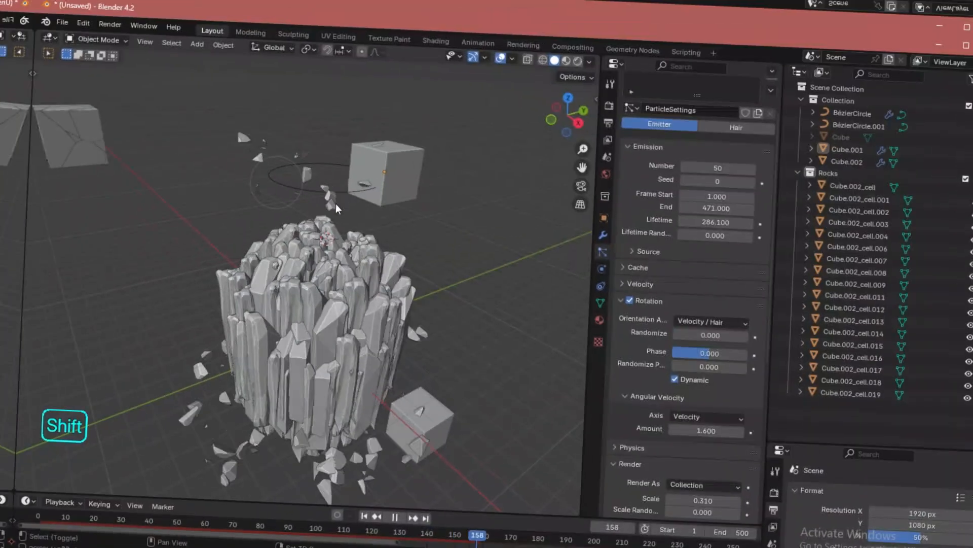
- Add a UV sphere, centre it over the rock column and raise it along Z into the orbit circle
key("shift+a")
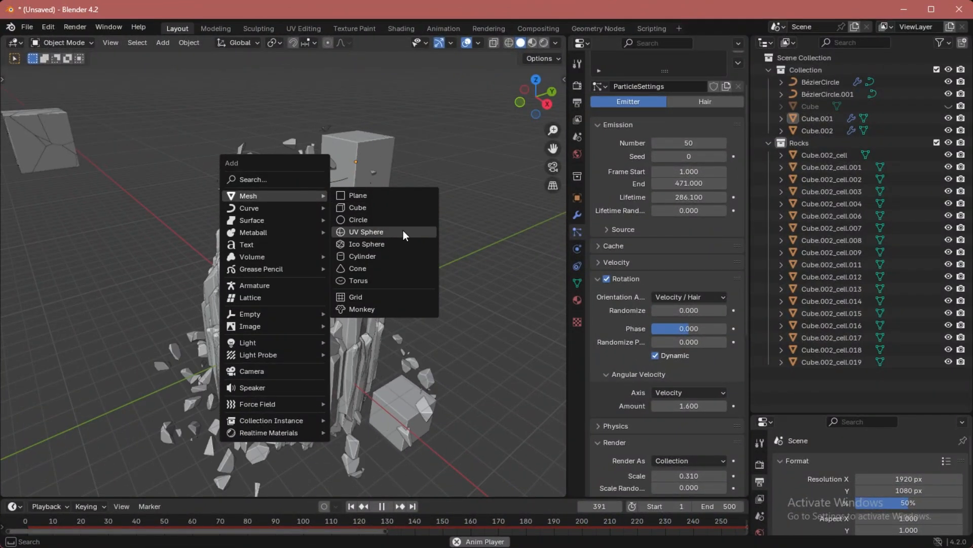
left_click(383, 232)
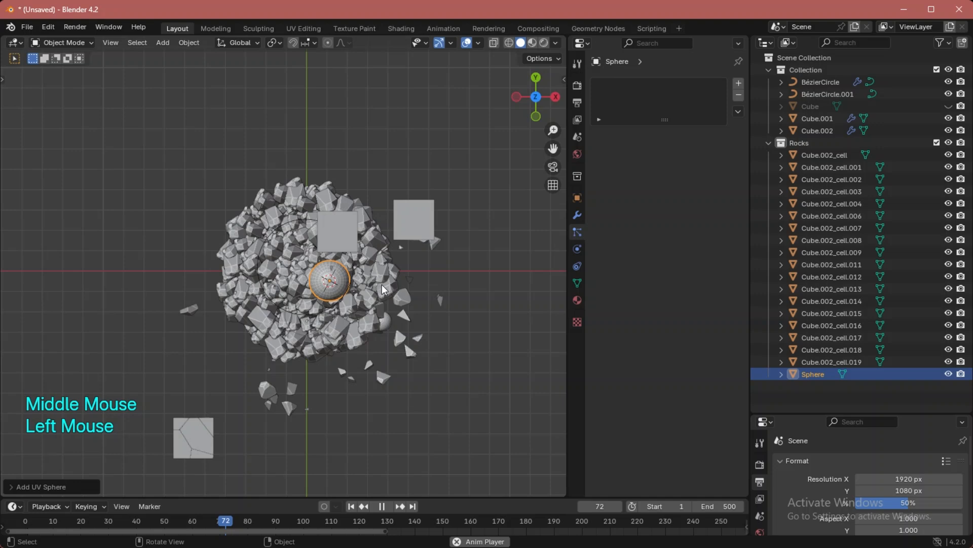
key("g")
left_click(359, 265)
middle_click_drag(358, 267, 314, 224)
scroll(374, 242, "up", 2)
key("g")
key("z")
left_click(301, 164)
- Apply Shade Auto Smooth to the sphere inside the orbit circle
scroll(314, 163, "up", 2)
middle_click_drag(358, 161, 350, 207)
scroll(337, 166, "down", 1)
right_click(256, 165)
left_click(256, 163)
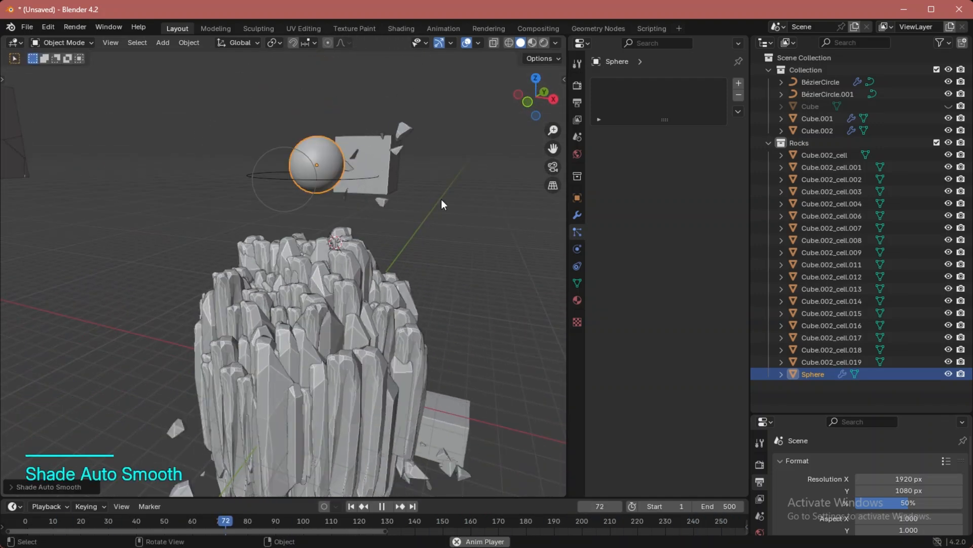
- Compare the scene with the reference renders, then return to Blender and inspect the sphere and orbiting rocks
left_click(442, 200)
key("super+Tab")
left_click(534, 142)
mouse_move(166, 175)
middle_mouse_down()
mouse_move(154, 142)
mouse_move(162, 189)
middle_mouse_up()
key("super+Tab")
left_click(561, 131)
middle_click_drag(378, 203, 334, 200)
scroll(365, 203, "up", 1)
middle_click_drag(335, 200, 319, 198)
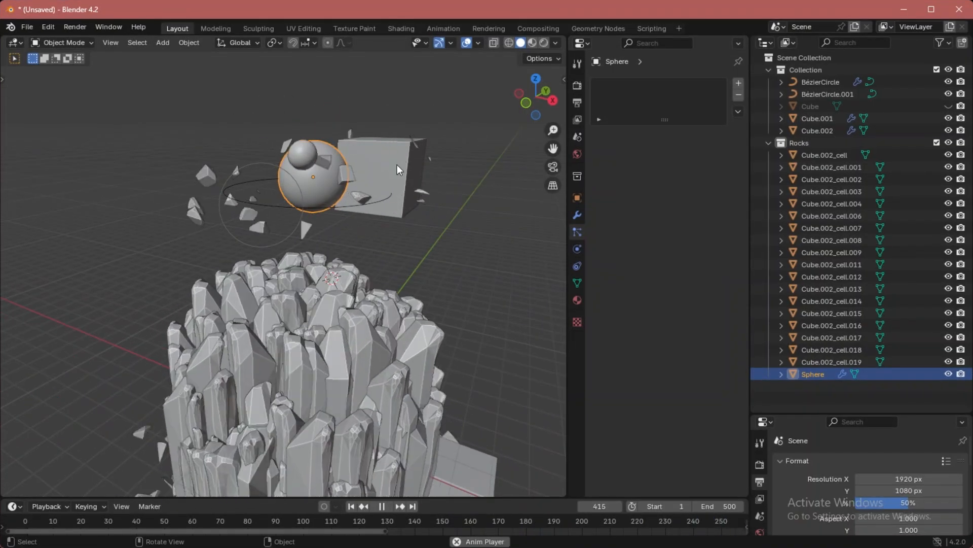
- Enlarge the timeline area, set the current frame to 0 and stop playback
left_click(74, 521)
middle_click_drag(225, 480, 238, 473)
left_click_drag(223, 497, 28, 419)
left_click(13, 398)
key("space")
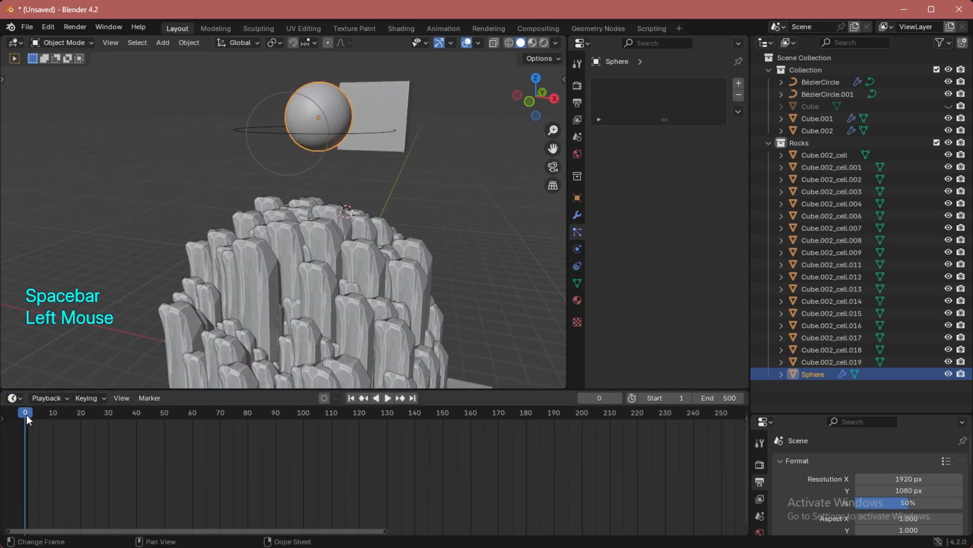
- Keyframe the sphere's transforms at frame 0 and display its curves in an enlarged Graph Editor during playback
key("ctrl+Tab")
key("space")
left_click_drag(517, 390, 499, 275)
middle_click_drag(448, 130, 436, 193, "shift")
scroll(437, 212, "up", 2)
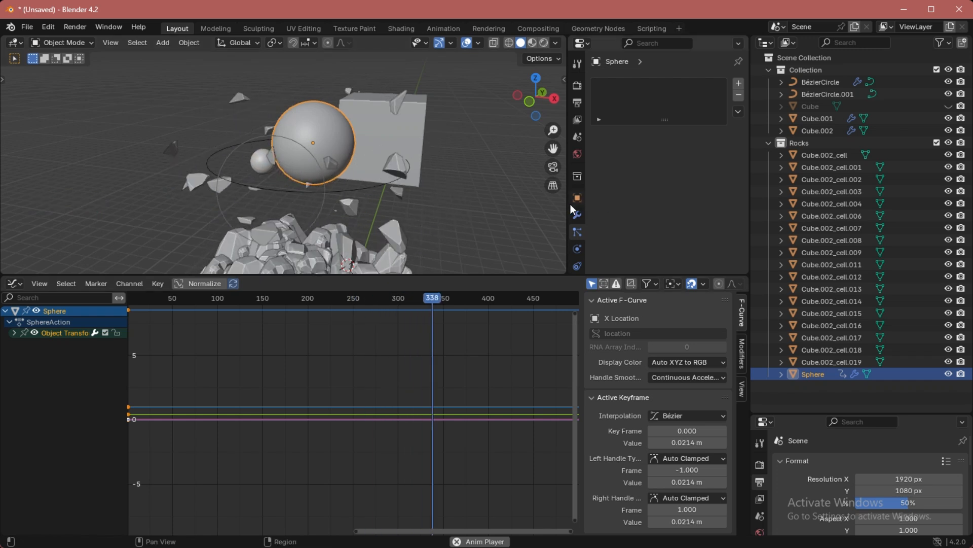
- Delete the rotation and scale channels from the sphere's animation in the Graph Editor
left_click_drag(568, 204, 587, 204)
left_click_drag(750, 227, 782, 227)
middle_click_drag(163, 451, 261, 453)
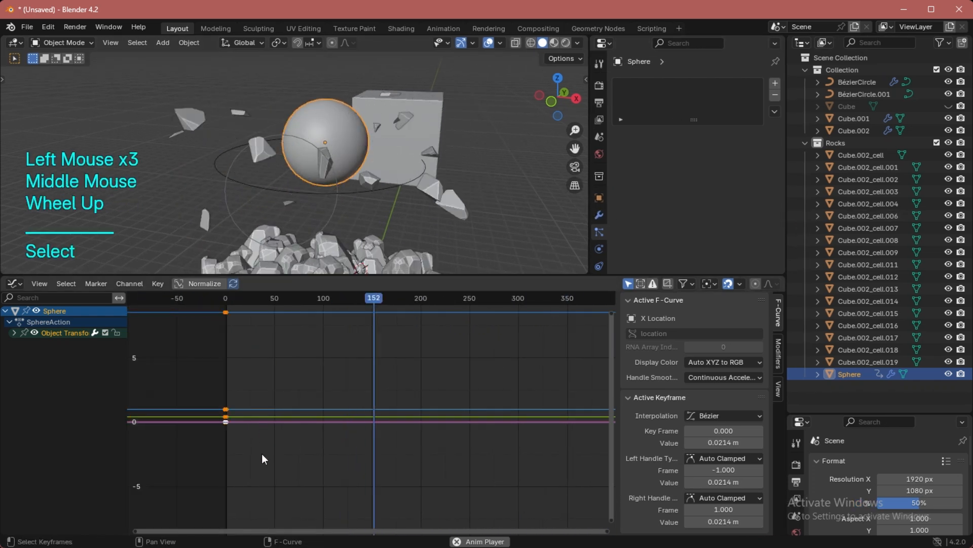
left_click_drag(263, 455, 199, 306)
left_click(14, 333)
left_click(44, 431)
left_click_drag(59, 456, 90, 344)
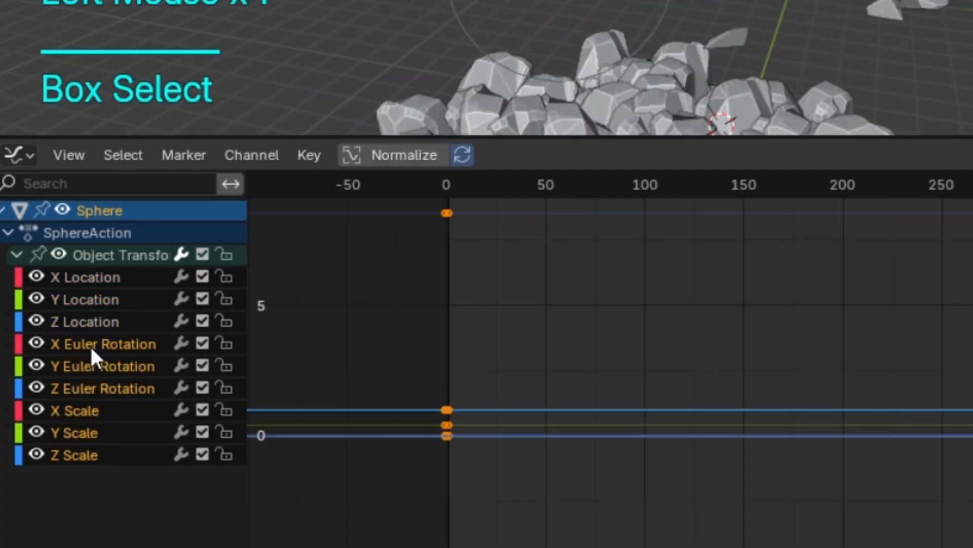
key("x")
- Delete the sphere's Y Location and X Location animation channels
left_click(108, 304)
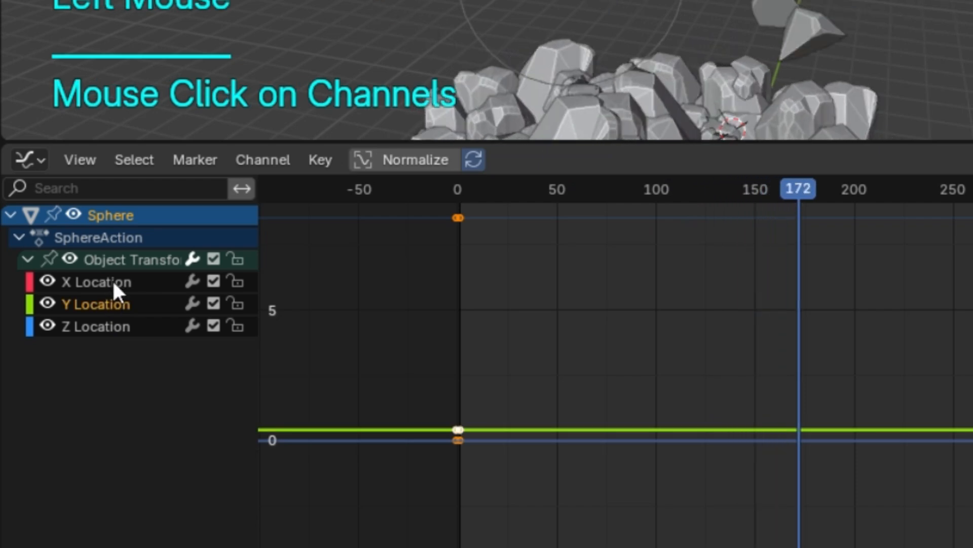
key("Delete")
left_click(112, 283)
key("Delete")
- Add a Built-In Function sine modifier to the sphere's Z Location curve with Influence 0.116
left_click(94, 283)
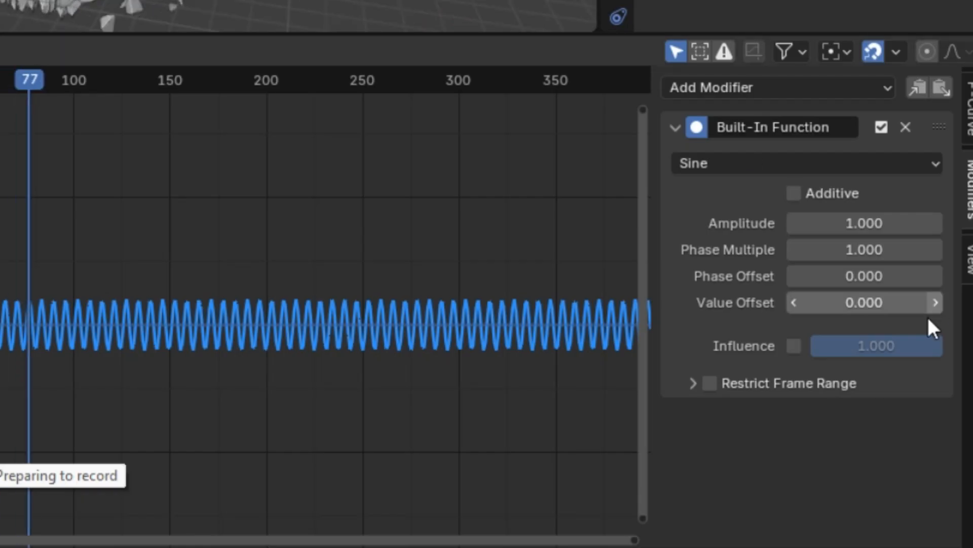
left_click_drag(867, 343, 784, 342)
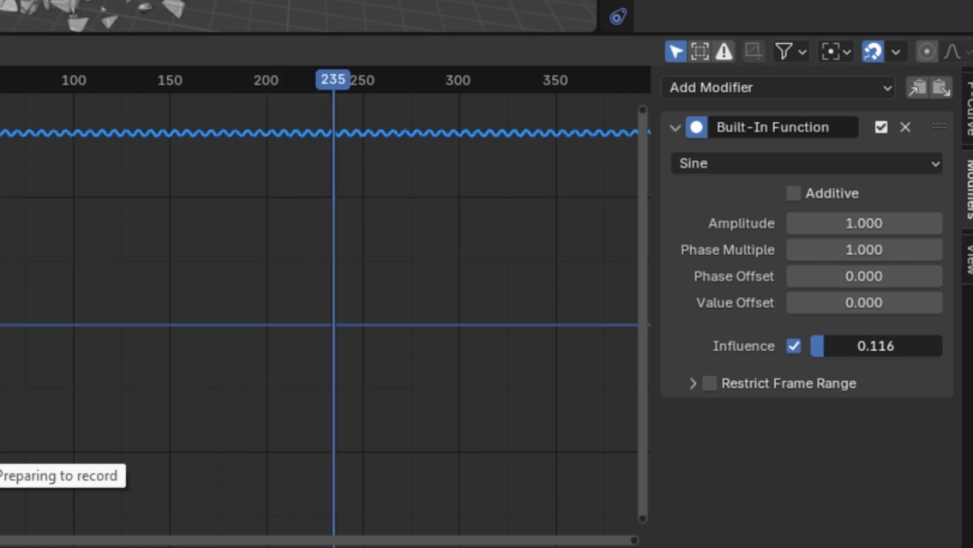
scroll(455, 176, "up", 2)
middle_click_drag(455, 176, 430, 212, "shift")
scroll(429, 212, "up", 1, "shift")
scroll(430, 212, "up", 1)
middle_click_drag(432, 121, 497, 200, "shift")
scroll(442, 166, "up", 1)
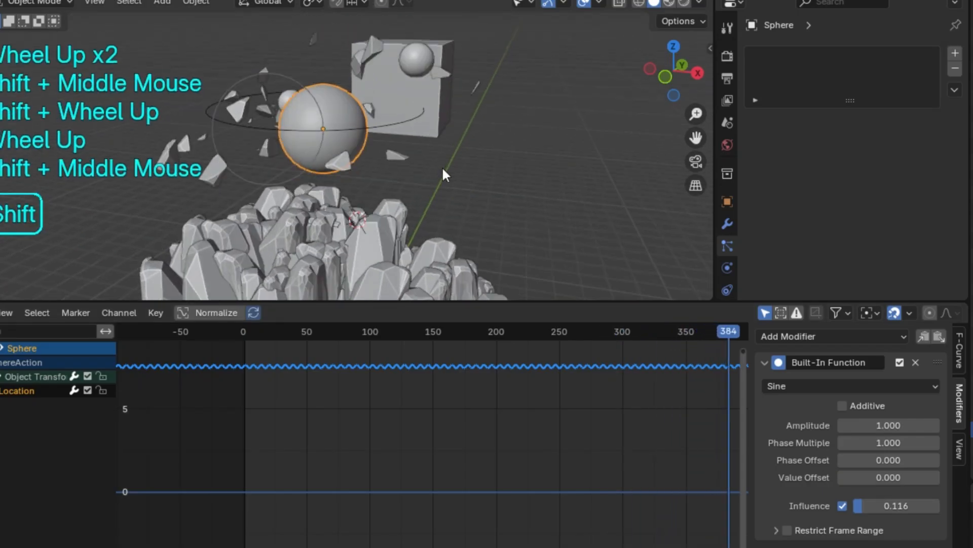
scroll(472, 170, "up", 1, "shift")
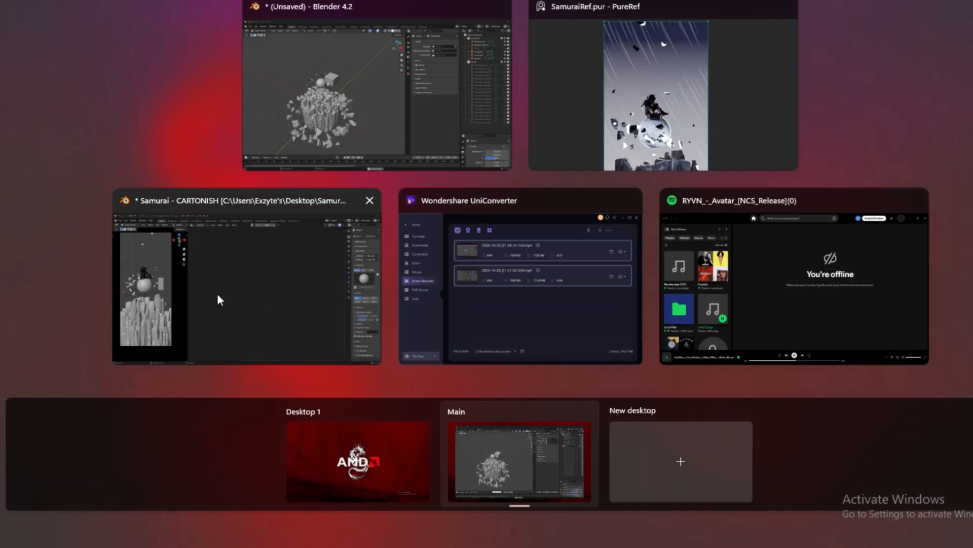
- Switch to the finished Samurai Blender file, examine its floating particle debris around the column, and return to the unsaved scene
left_click(216, 294)
key("space")
middle_click_drag(160, 152, 135, 89)
scroll(99, 311, "up", 5)
scroll(166, 113, "down", 3)
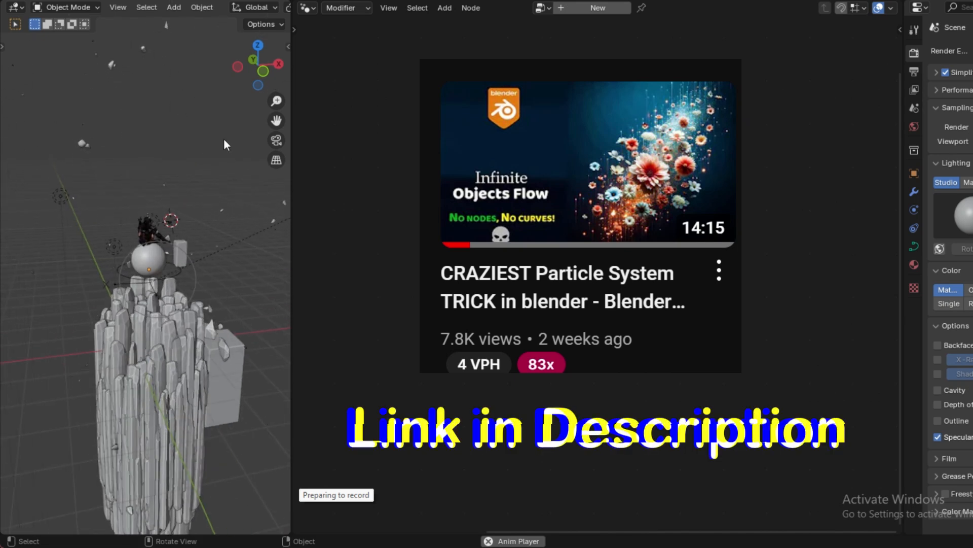
middle_click_drag(66, 194, 279, 375)
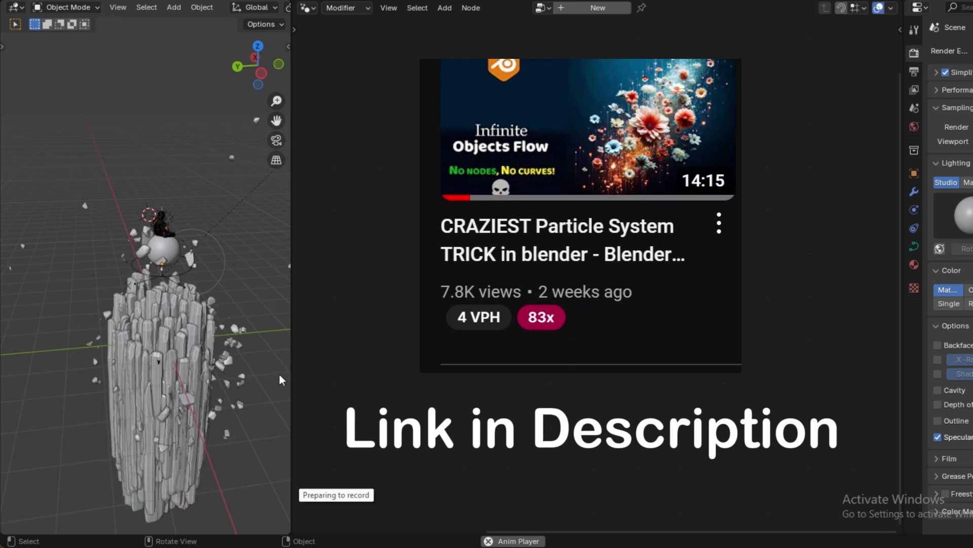
middle_click_drag(131, 110, 127, 170)
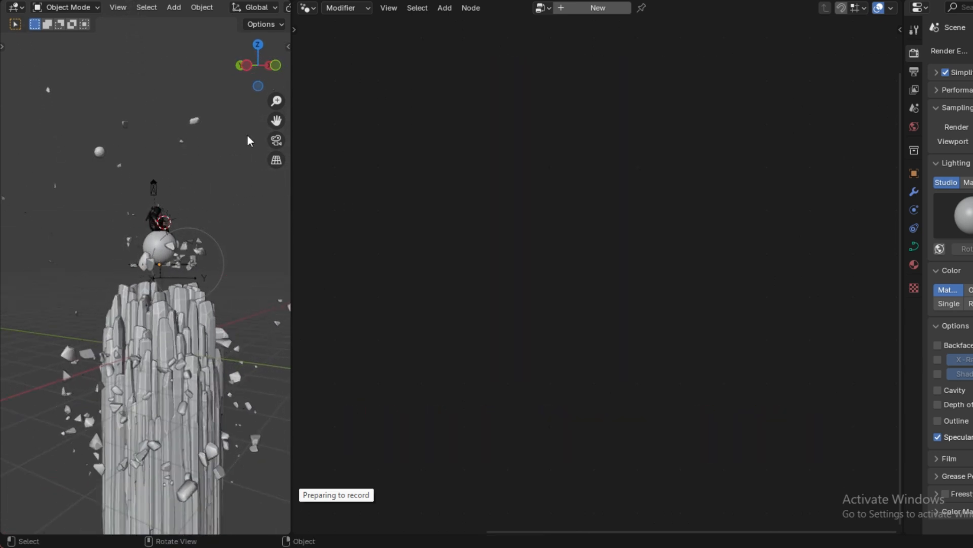
key("super+Tab")
left_click(636, 101)
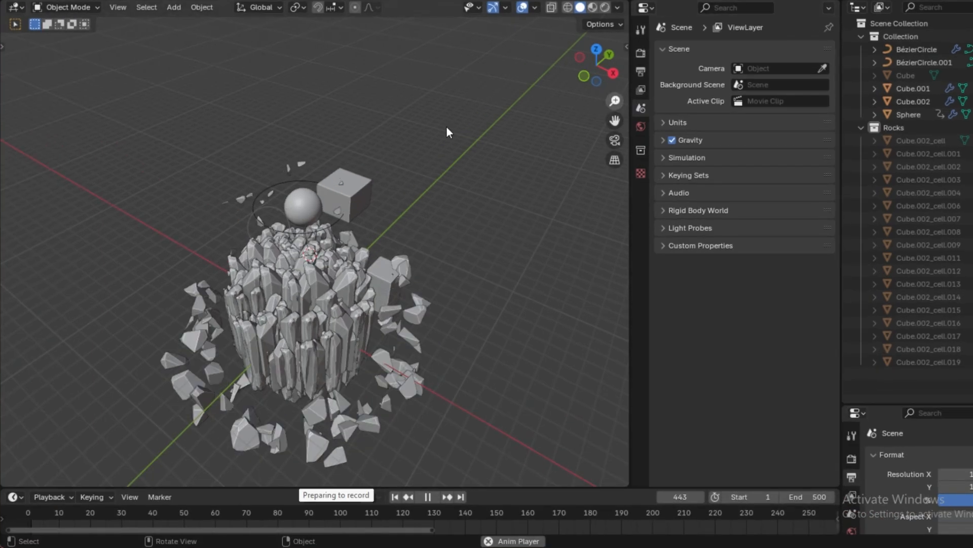
- Add a plane beside the rock column and place a duplicate of it a short distance away
key("shift+a")
mouse_move(223, 155)
left_click(271, 154)
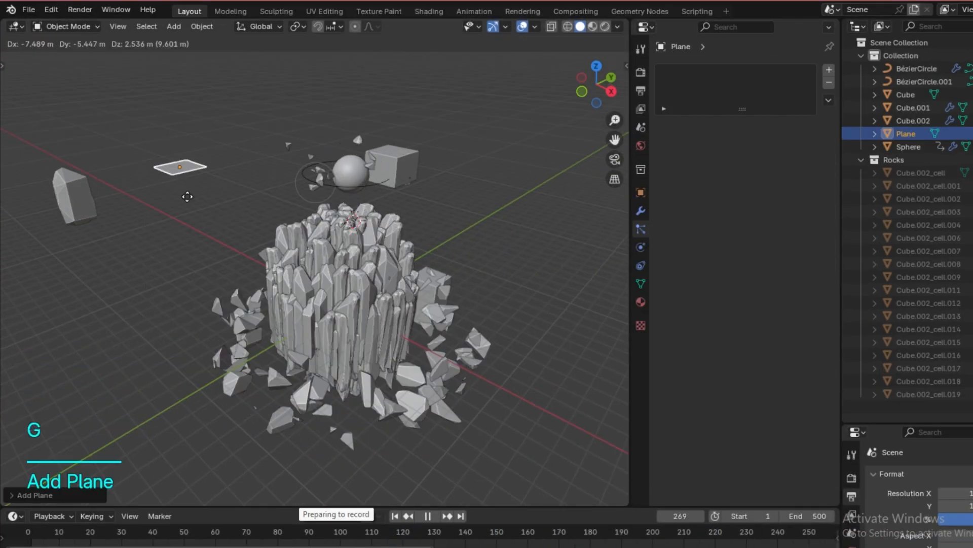
left_click(187, 196)
middle_click_drag(187, 197, 228, 219)
key("shift+d")
left_click(312, 126, "shift")
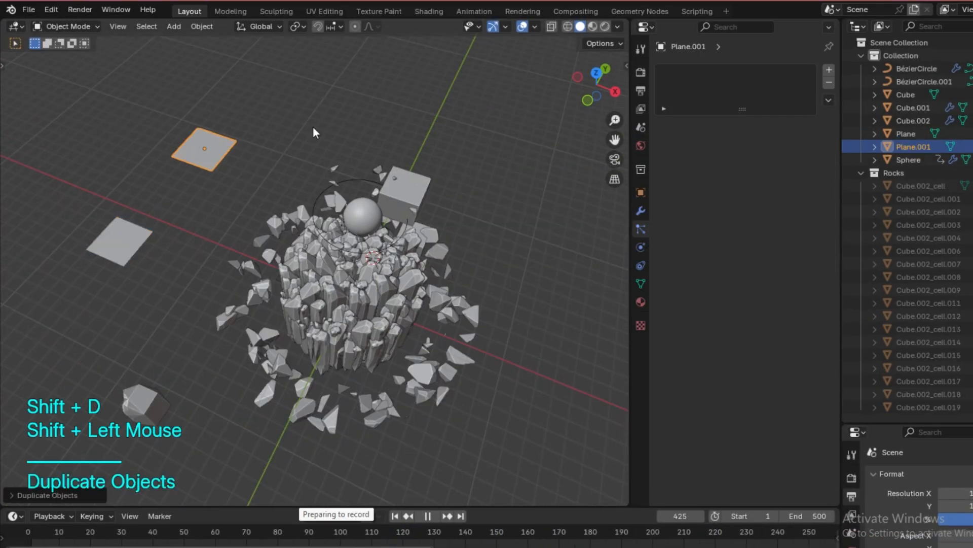
scroll(287, 242, "down", 2)
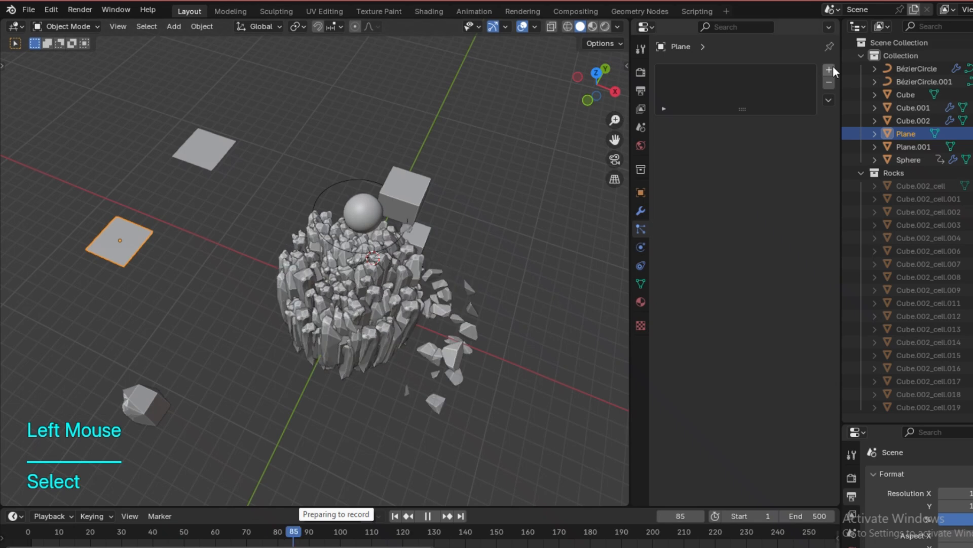
- Add a particle system to each of the two planes
left_click(831, 68)
left_click(203, 153)
left_click(830, 70)
left_click(122, 239, "shift")
- Set the first plane's particle physics to Keyed and add two relation targets, Plane and Plane.001
scroll(725, 308, "down", 8)
left_click(750, 352)
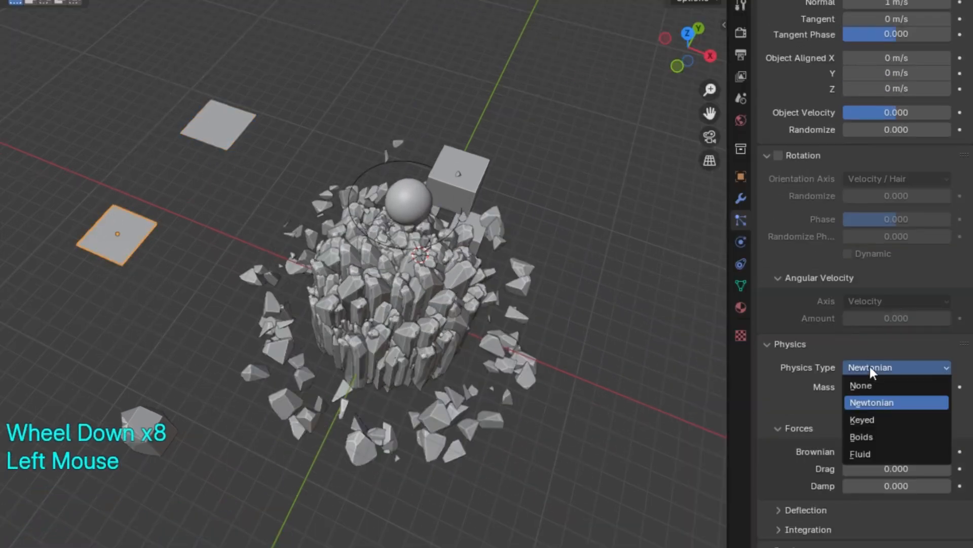
left_click(863, 420)
scroll(870, 406, "down", 3)
double_click(960, 340)
left_click(842, 345)
left_click(943, 421)
left_click(121, 236)
left_click(821, 359)
left_click(942, 421)
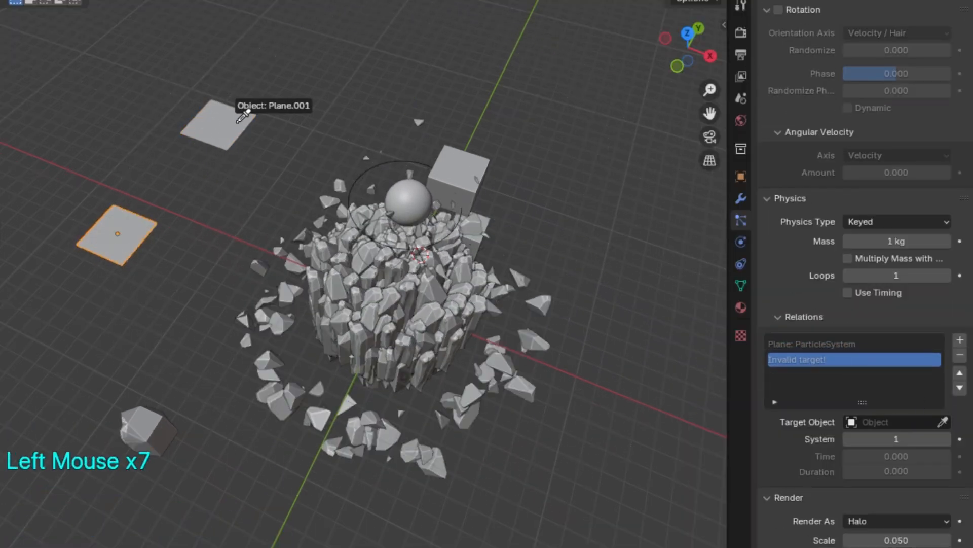
left_click(243, 115)
- Set the emission End of the duplicate plane's particle system to 1000
scroll(887, 226, "up", 9)
left_click(228, 123)
left_click(897, 220)
type("1000")
key("Return")
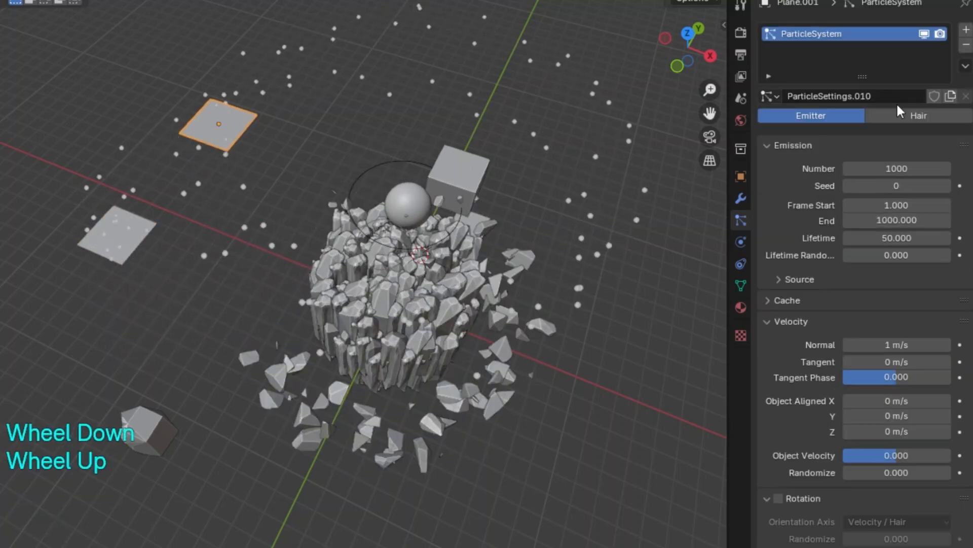
- Assign the first plane's particle settings, ParticleSettings.009, to the duplicate plane's particle system
left_click(120, 233)
left_click(223, 124)
left_click(121, 231)
left_click(223, 124)
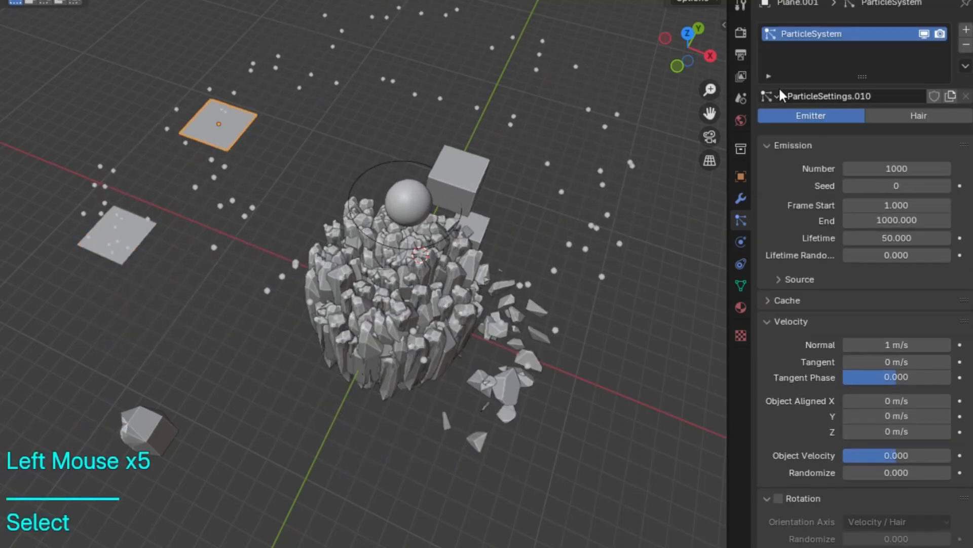
left_click(778, 96)
left_click(817, 237)
- Move the first plane down toward the base of the rock column
mouse_move(373, 231)
middle_mouse_down()
mouse_move(344, 169)
mouse_move(365, 238)
middle_mouse_up()
left_click(177, 193)
key("g")
left_click(304, 194)
scroll(310, 192, "down", 1)
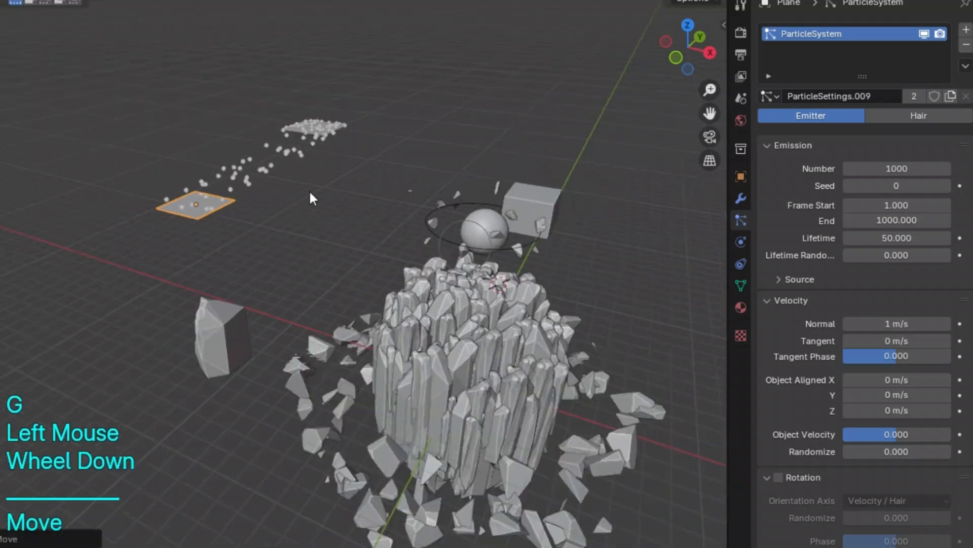
middle_click_drag(309, 192, 234, 217)
key("g")
left_click(457, 365)
scroll(440, 401, "up", 4)
middle_click_drag(440, 401, 471, 431)
key("g")
left_click(512, 406)
- Move the duplicate plane high above the rock column and sphere
left_click(300, 138)
scroll(366, 154, "down", 2)
middle_click_drag(366, 155, 446, 167)
scroll(446, 167, "up", 2)
key("g")
left_click(578, 172)
- Set the particles' End to 547.8, Lifetime to 221.2, Normal velocity to 0 m/s and velocity Randomize to 9.53
middle_click_drag(639, 177, 507, 226)
left_click_drag(887, 452, 938, 452)
left_click_drag(898, 221, 851, 221)
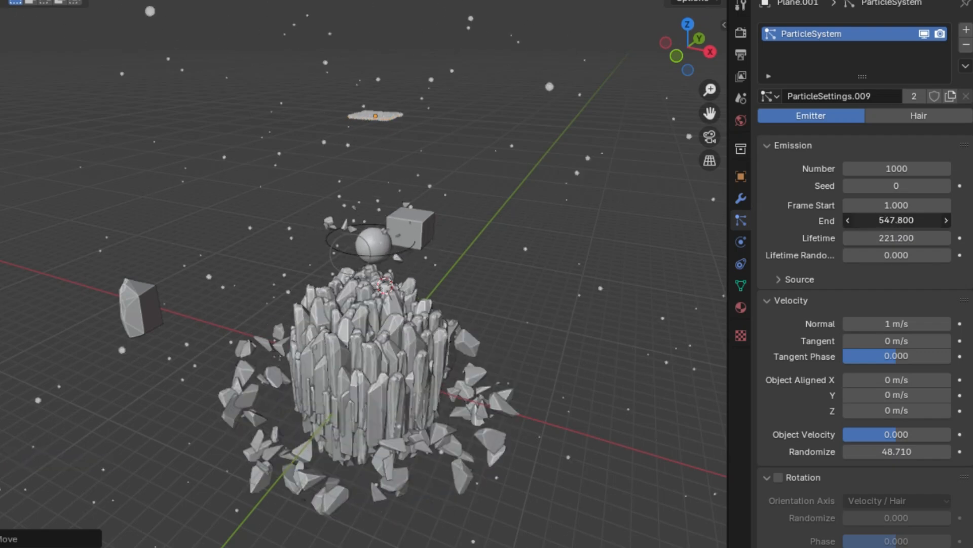
left_click(373, 243)
left_click(376, 116)
left_click(385, 337)
left_click(785, 404)
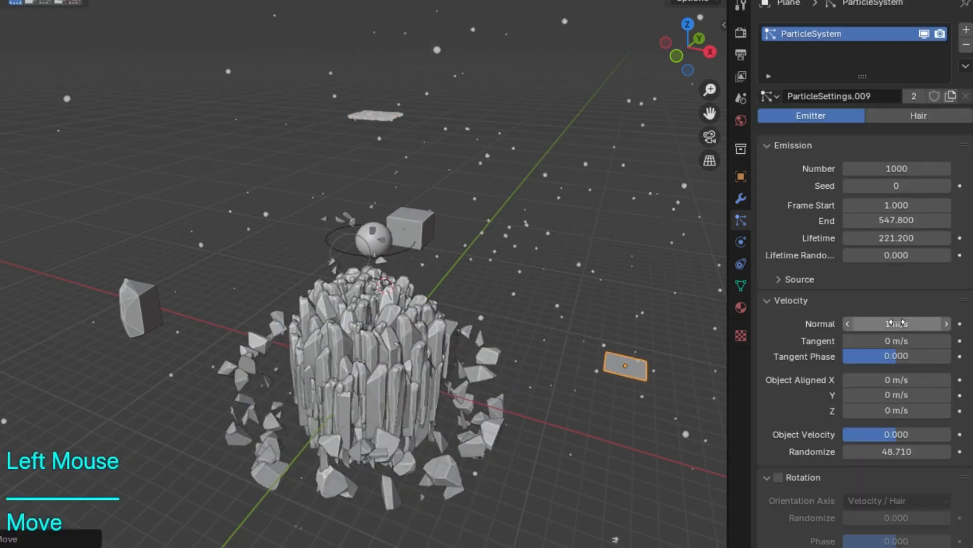
left_click_drag(912, 451, 837, 451)
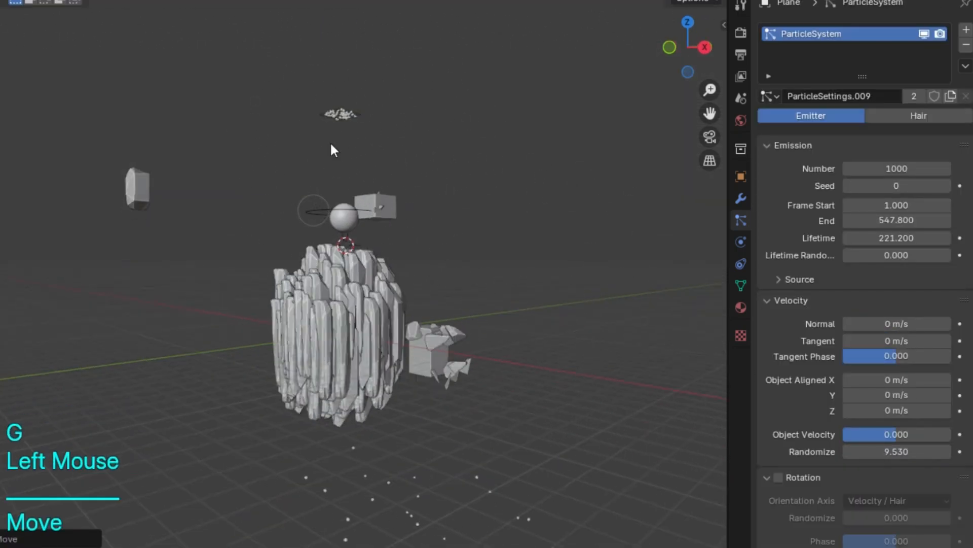
- Position the lower plane beneath the rock column and set particle End to 1358, Lifetime to 240.4 and Lifetime Randomness to 0.702
middle_click_drag(330, 143, 456, 172)
scroll(355, 254, "up", 1)
scroll(420, 369, "down", 3)
left_click(327, 414)
middle_click_drag(420, 369, 467, 223, "shift")
scroll(468, 223, "up", 2)
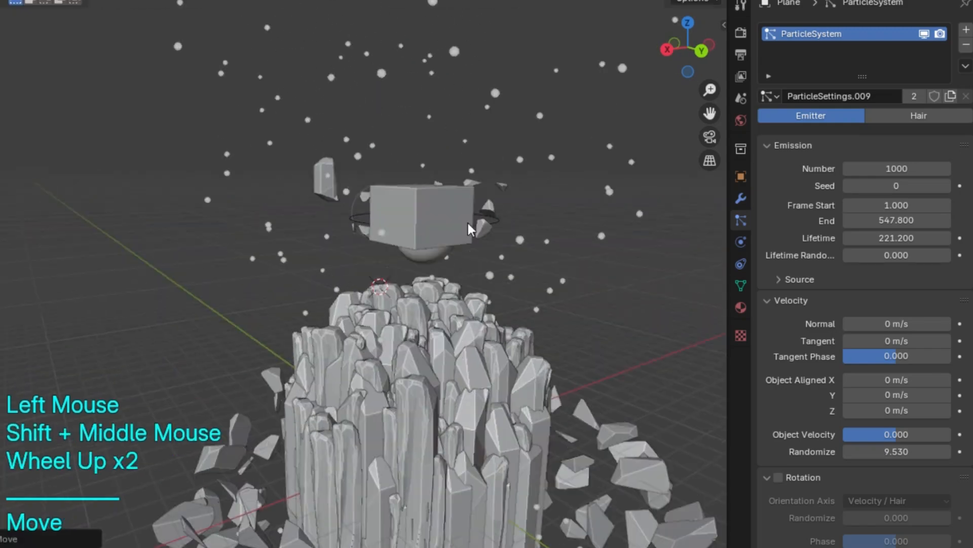
scroll(468, 223, "down", 3)
left_click(385, 496)
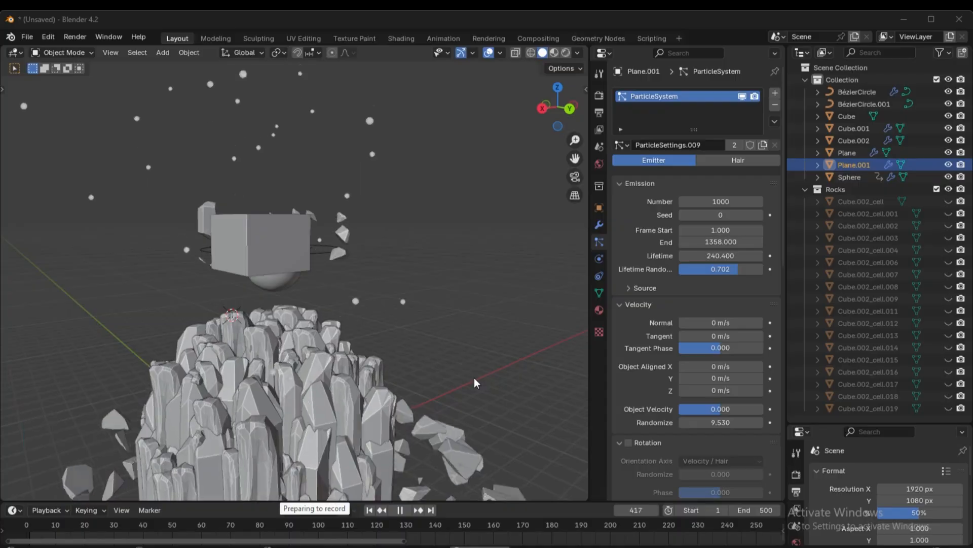
- Switch to the PureRef samurai reference, examine the floating rocks in it, and return to the Blender scene
key("super+Tab")
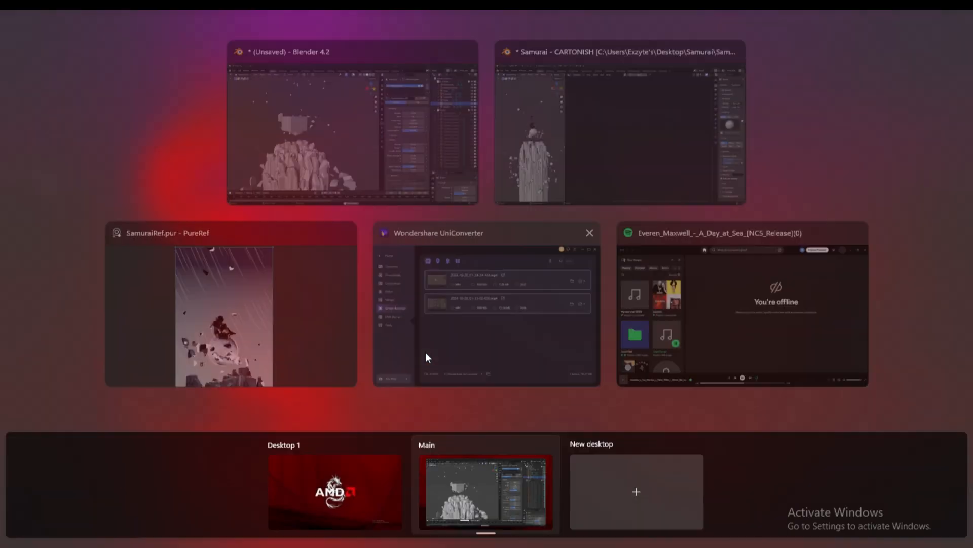
left_click(227, 296)
scroll(504, 350, "up", 2)
middle_click_drag(529, 327, 506, 412)
scroll(547, 183, "down", 2)
scroll(506, 412, "up", 1)
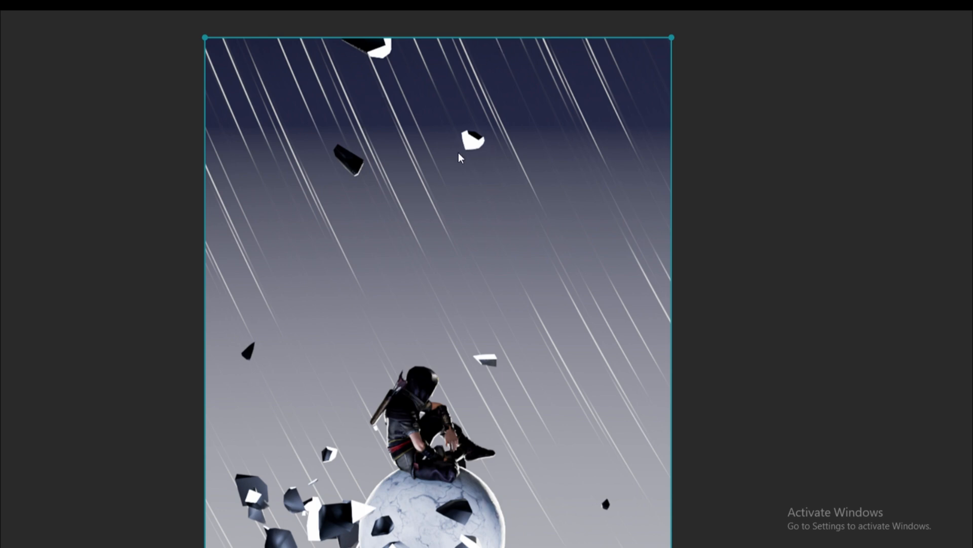
key("super+Tab")
left_click(340, 121)
key("alt+Tab")
- Render the lower plane's particles as a collection, using Rocks as the instance collection
middle_click_drag(303, 224, 289, 117)
scroll(342, 270, "down", 4)
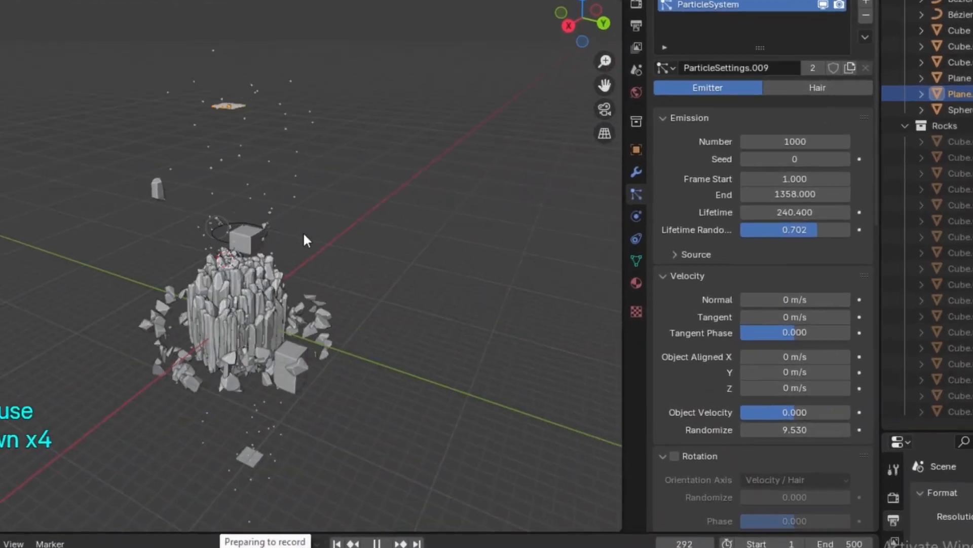
scroll(284, 284, "up", 2)
left_click(265, 345)
scroll(276, 349, "up", 2)
scroll(787, 267, "down", 20)
left_click(862, 286)
left_click(842, 418)
left_click(882, 434)
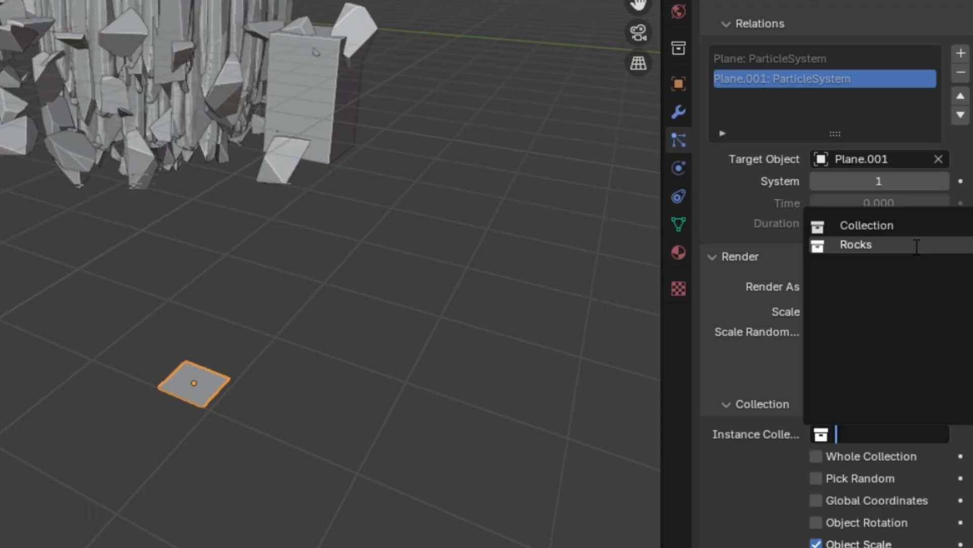
left_click(917, 245)
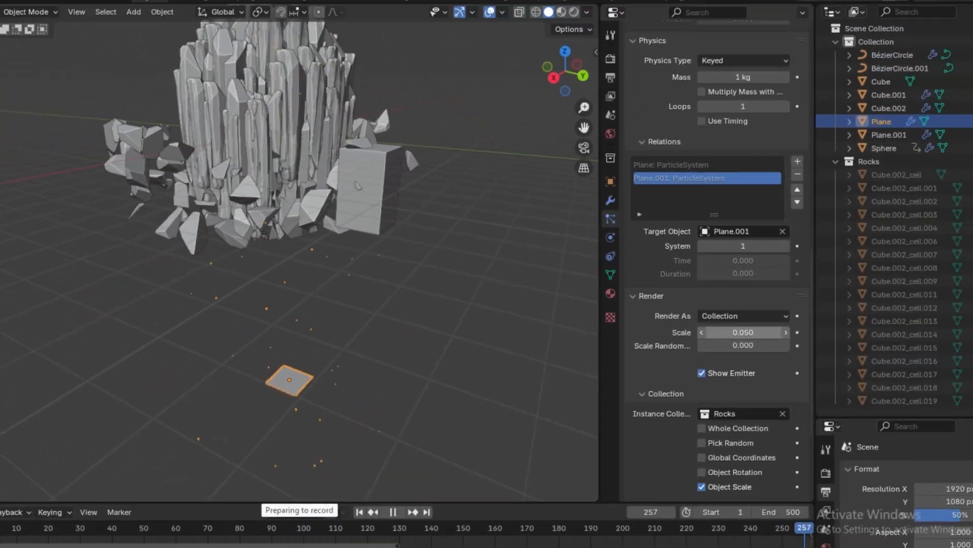
- Set the render Scale of the rock particles to 0.15
left_click_drag(879, 312, 959, 312)
left_click_drag(761, 335, 713, 336)
scroll(421, 172, "down", 3)
middle_click_drag(421, 172, 416, 295, "shift")
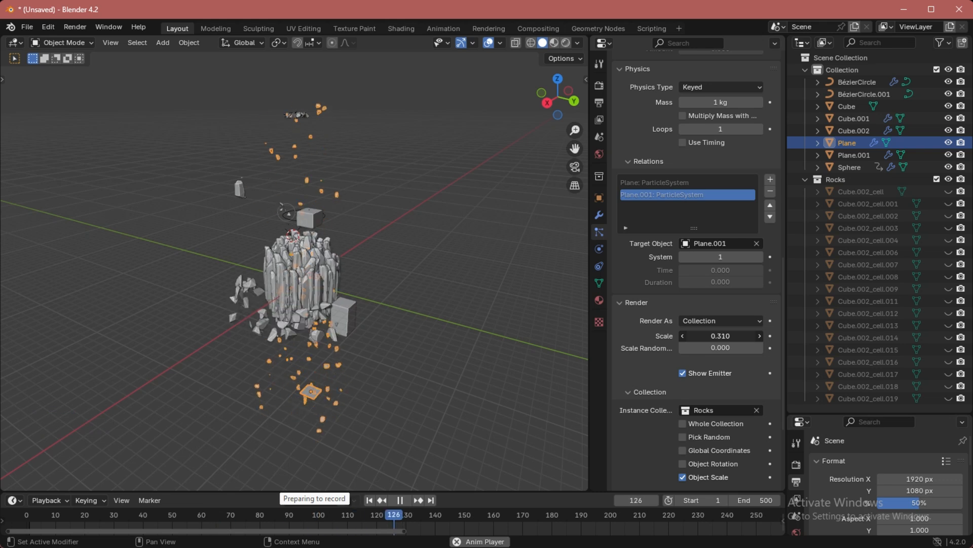
- Scale both planes up to extend well beyond the rock column and turn off Show Emitter for the particle system
key("s")
scroll(294, 274, "up", 2)
middle_click_drag(294, 274, 294, 243)
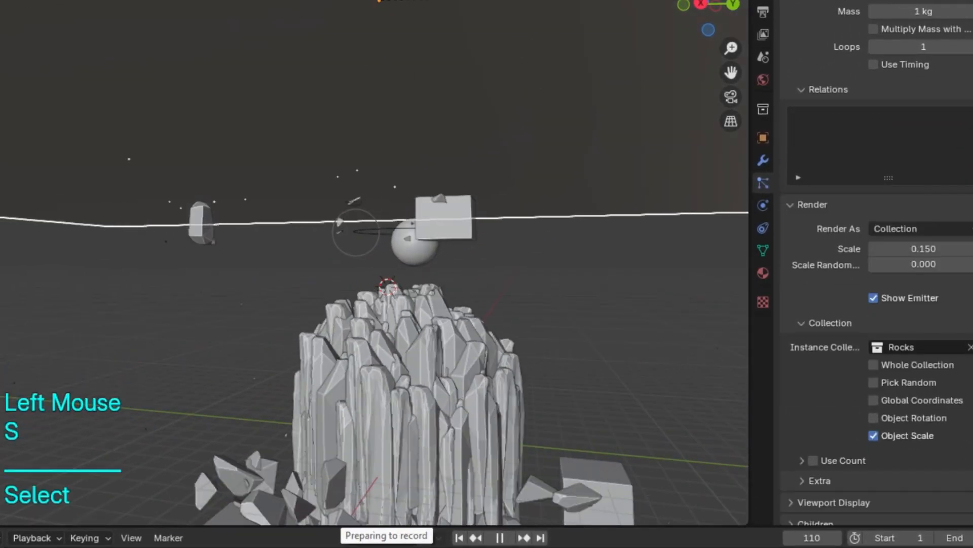
left_click(555, 157)
scroll(476, 308, "down", 4)
left_click(475, 309)
left_click(344, 142)
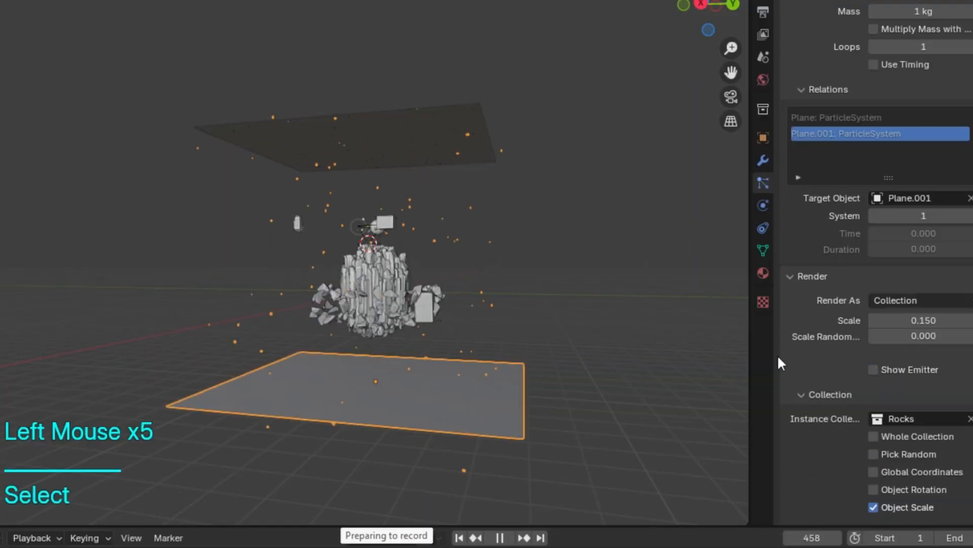
- Inspect the rock particles around the column and bring up the lower plane's Emission settings
scroll(537, 254, "up", 3)
middle_click(537, 255)
scroll(913, 188, "up", 10)
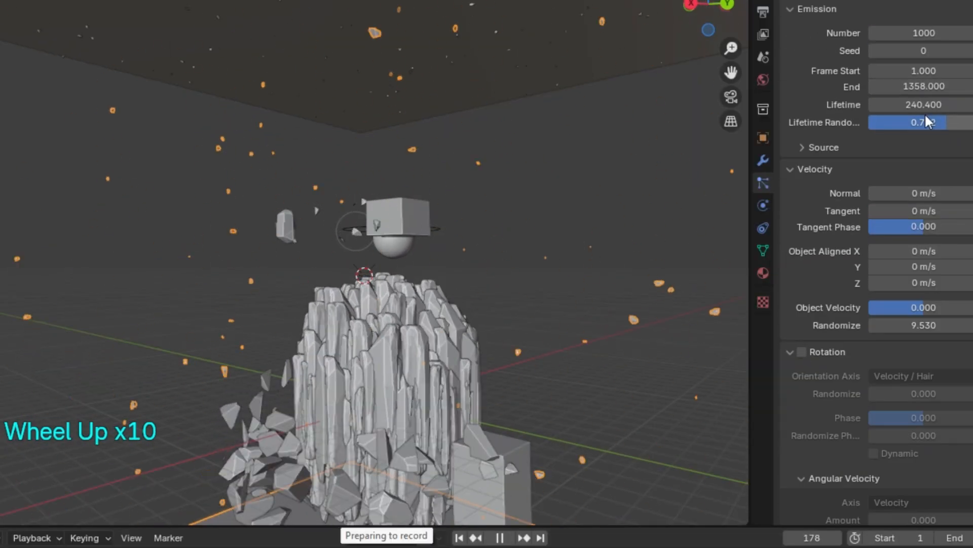
- Set the particle emitter's lifetime to 340.3 frames
left_click_drag(937, 105, 958, 106)
scroll(413, 292, "up", 2)
middle_click_drag(385, 304, 450, 241)
scroll(431, 263, "up", 1)
scroll(456, 203, "down", 1)
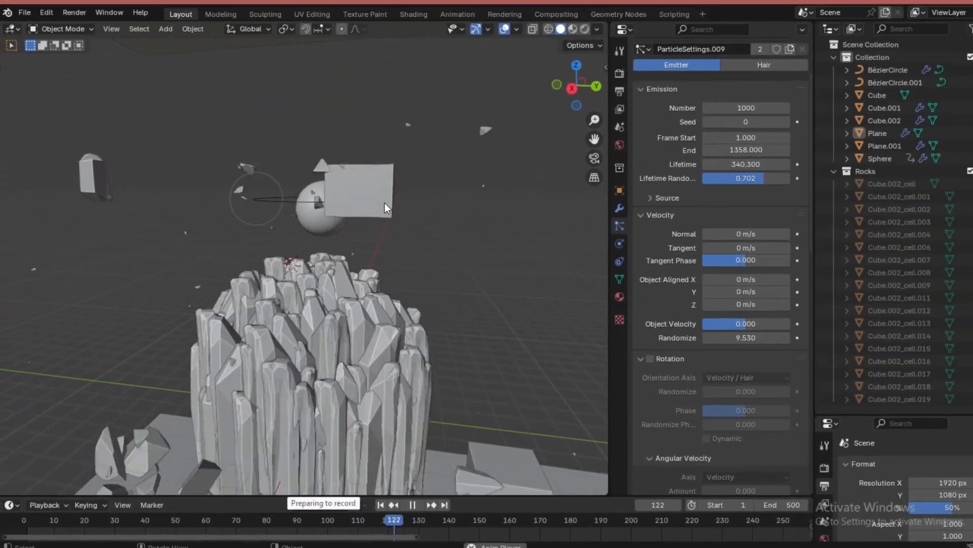
middle_click_drag(385, 203, 366, 248)
scroll(350, 256, "down", 2)
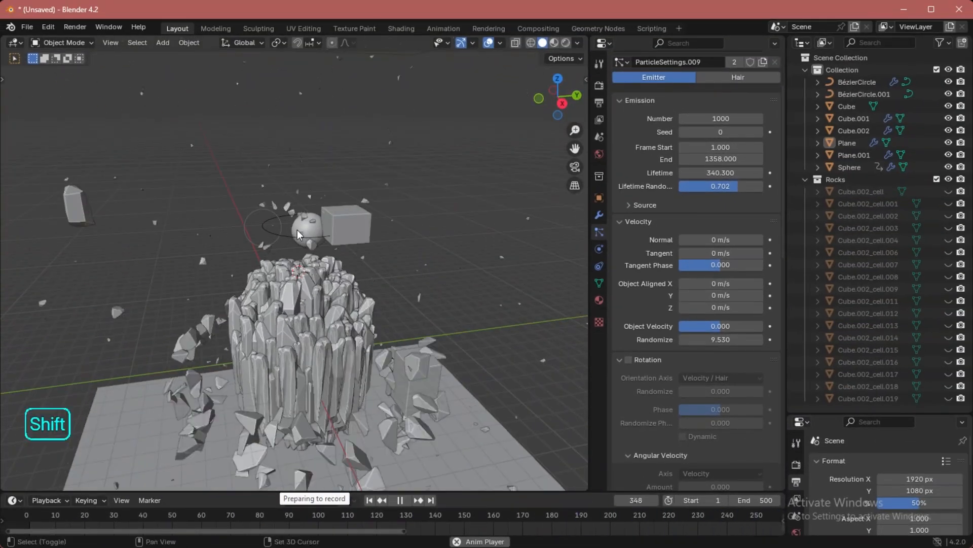
- Place the 3D cursor at the sphere above the rock pillar and add an Arrows empty there
scroll(297, 229, "up", 2)
middle_click_drag(298, 229, 326, 191)
scroll(325, 226, "up", 1)
right_click(327, 196, "shift")
scroll(333, 209, "up", 1)
key("shift+a")
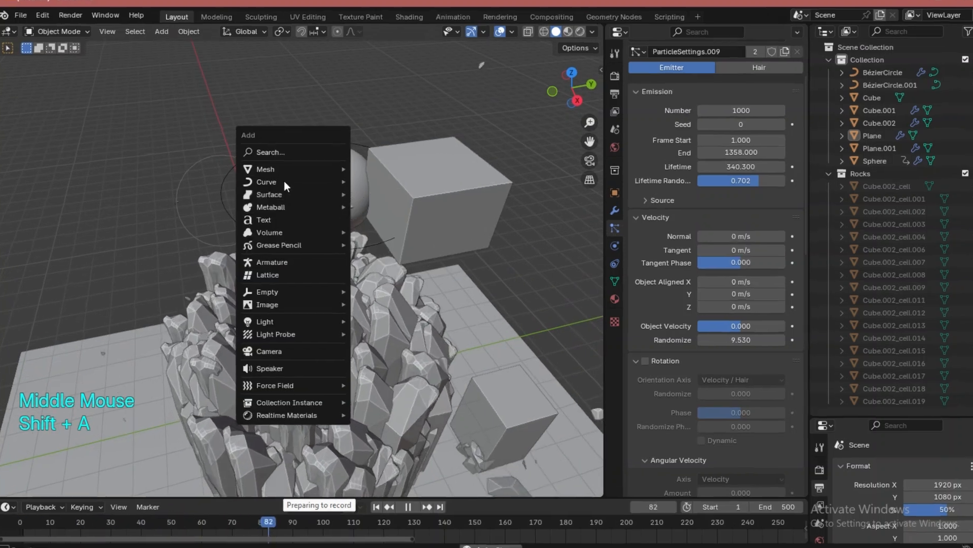
mouse_move(330, 291)
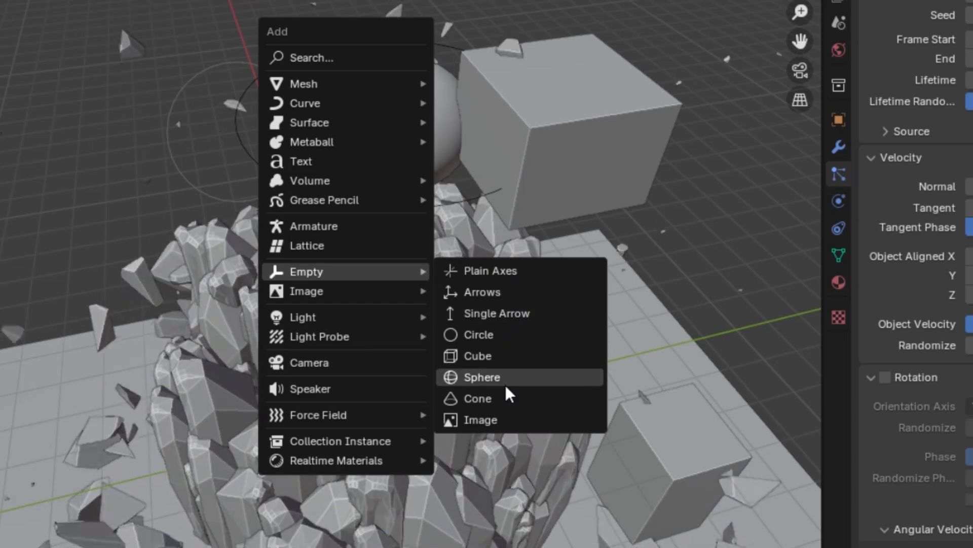
left_click(497, 294)
- Add a camera at the 3D cursor and parent it to the Empty
middle_click_drag(458, 178, 440, 146)
key("shift+a")
mouse_move(442, 144)
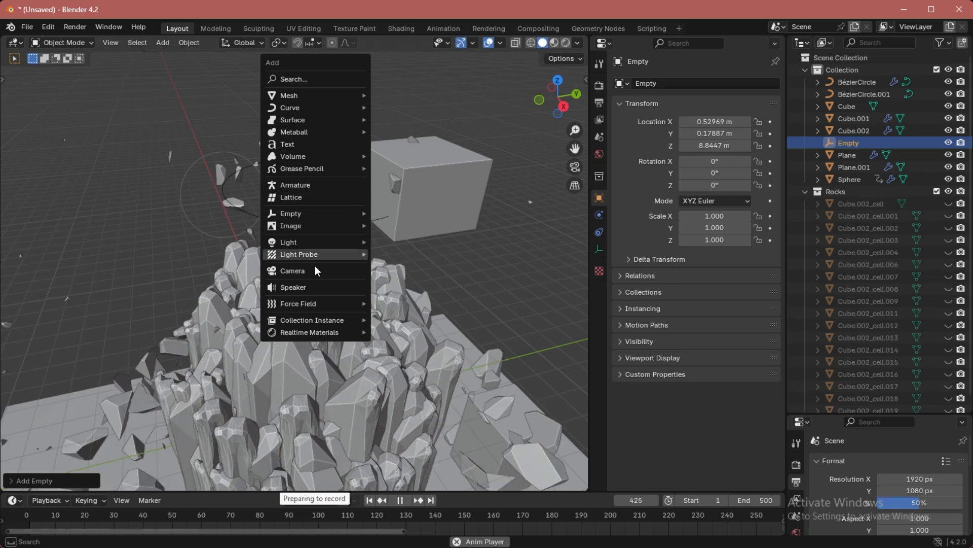
left_click(306, 274)
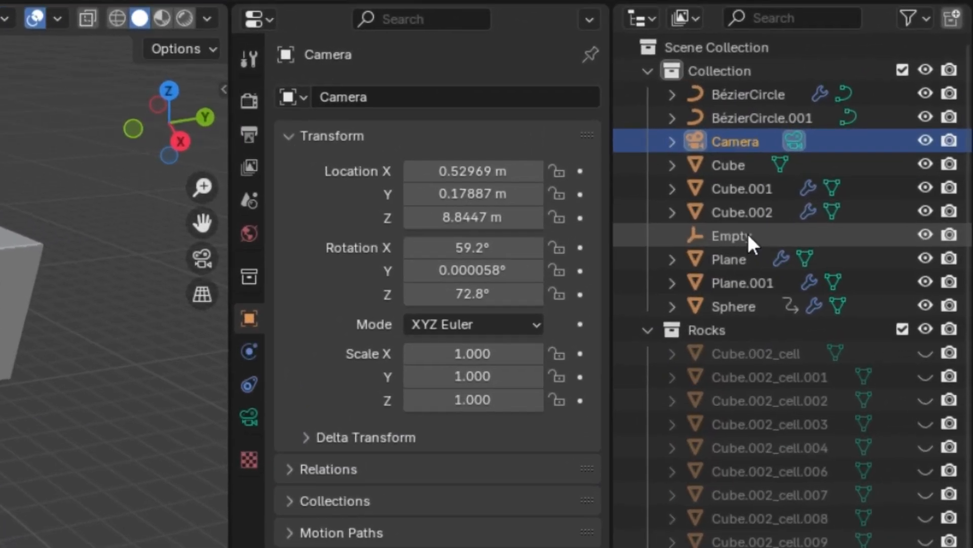
left_click(830, 173)
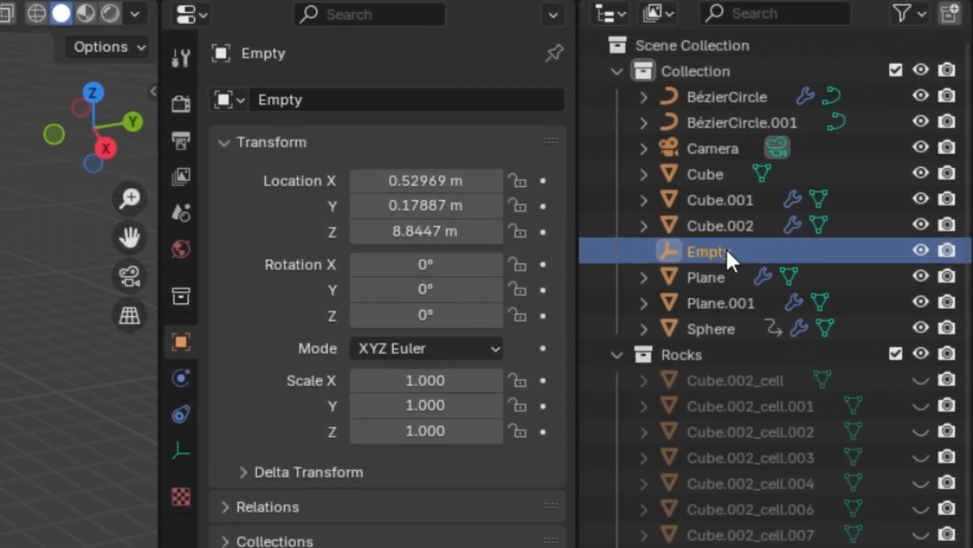
left_click(725, 148)
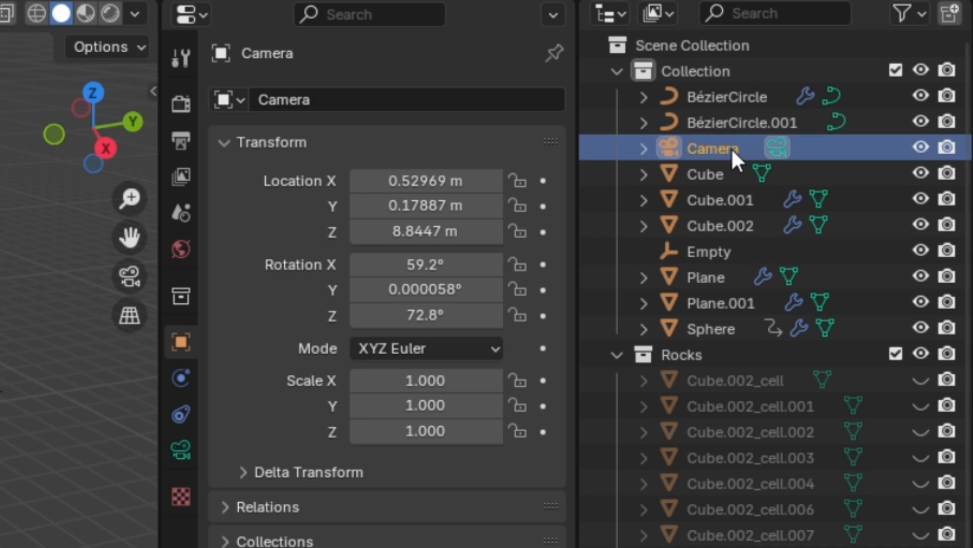
left_click_drag(713, 148, 716, 248)
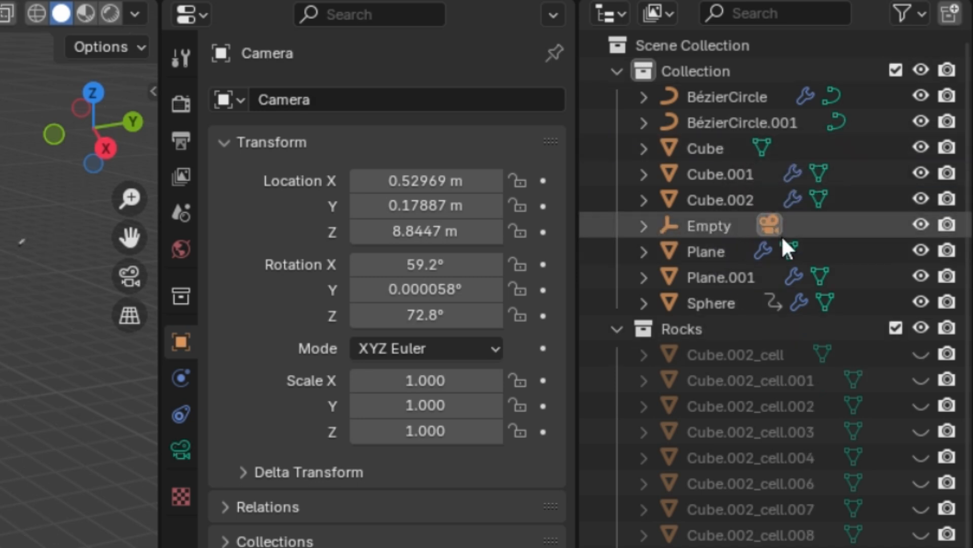
left_click(643, 226)
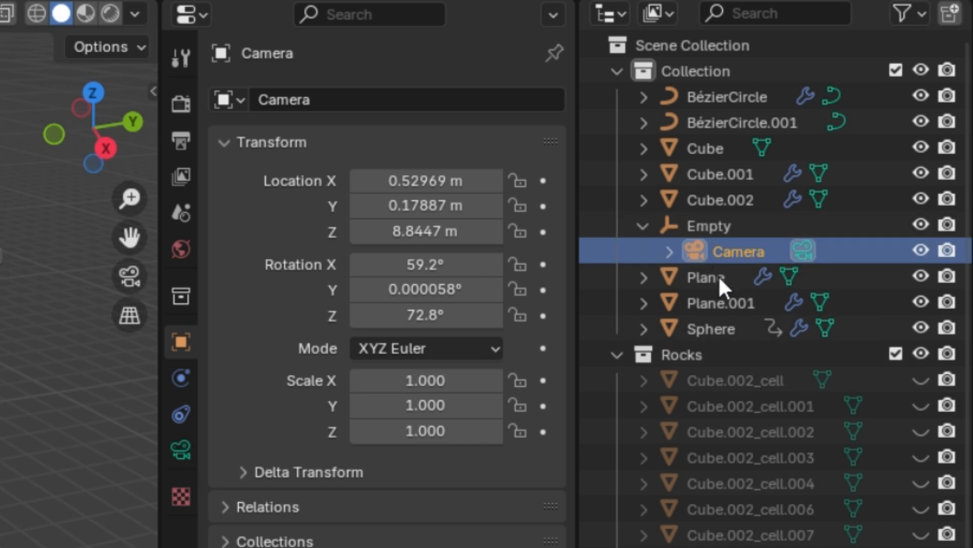
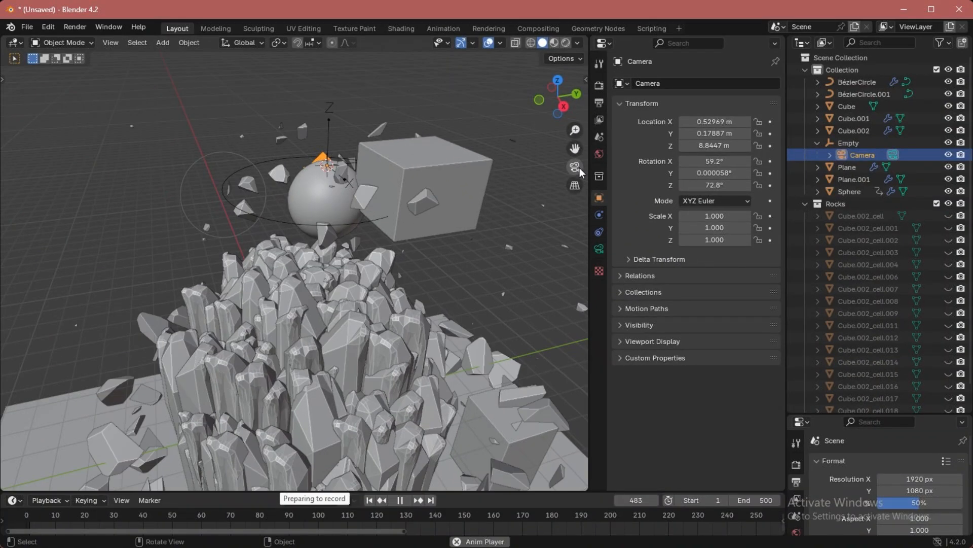
- Look through the camera, lock it to the view, and frame the rock pillar with the sphere above it
left_click(578, 168)
left_click(574, 185)
scroll(441, 215, "down", 10)
middle_click_drag(433, 238, 400, 227)
scroll(425, 237, "down", 2)
scroll(418, 202, "up", 1)
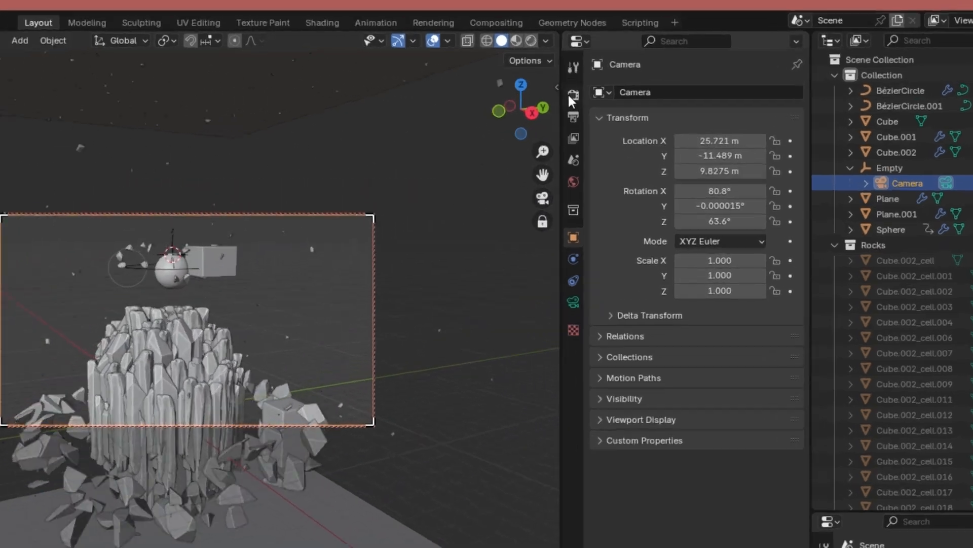
- Apply the 1932 × 4293 px output format at 100% and 24 fps, and reframe the pillar and sphere in the portrait camera view
left_click(598, 101)
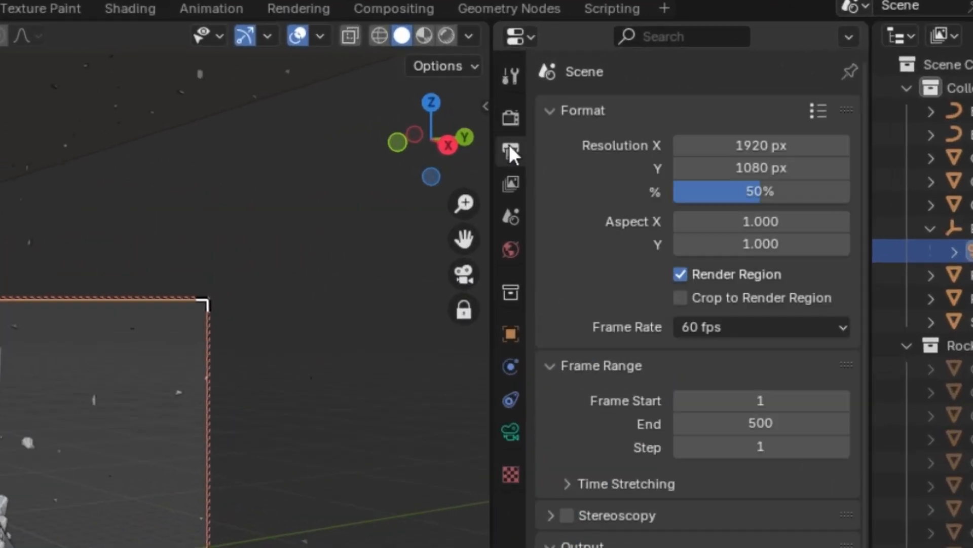
left_click(819, 112)
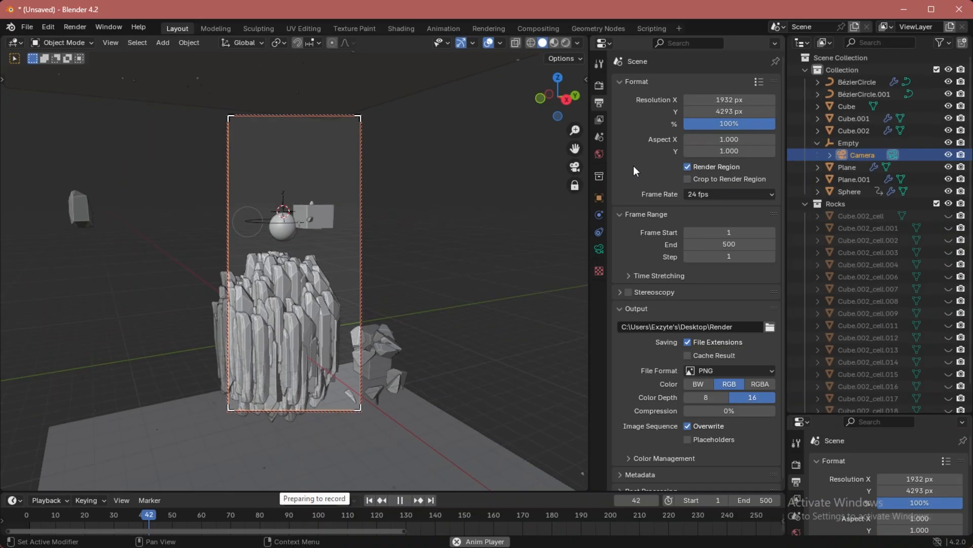
scroll(383, 223, "up", 1, "shift")
middle_click_drag(435, 208, 380, 238, "shift")
scroll(380, 237, "up", 1)
mouse_move(380, 237)
middle_mouse_down("shift")
mouse_move(379, 205)
mouse_move(378, 242)
middle_mouse_up("shift")
scroll(379, 234, "down", 1)
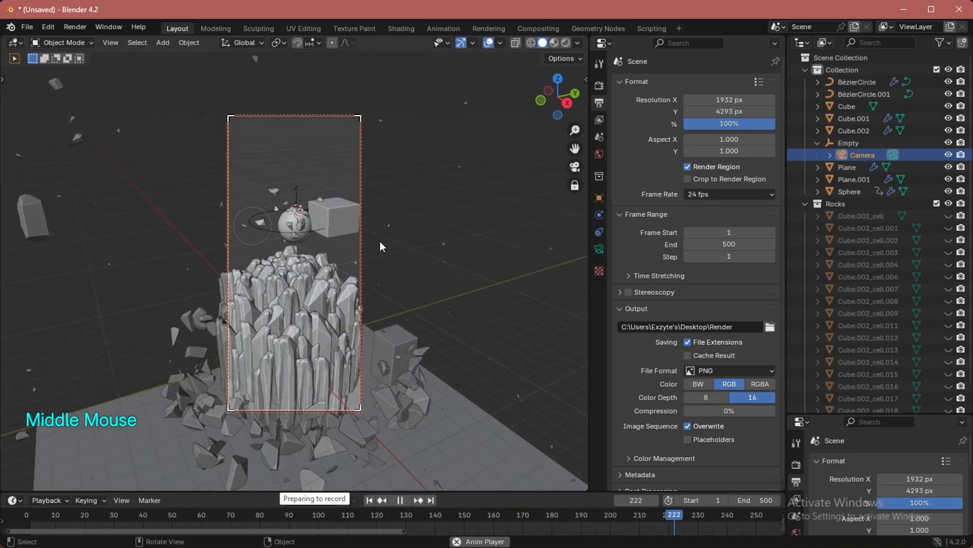
middle_click_drag(378, 242, 405, 242)
scroll(376, 242, "up", 1)
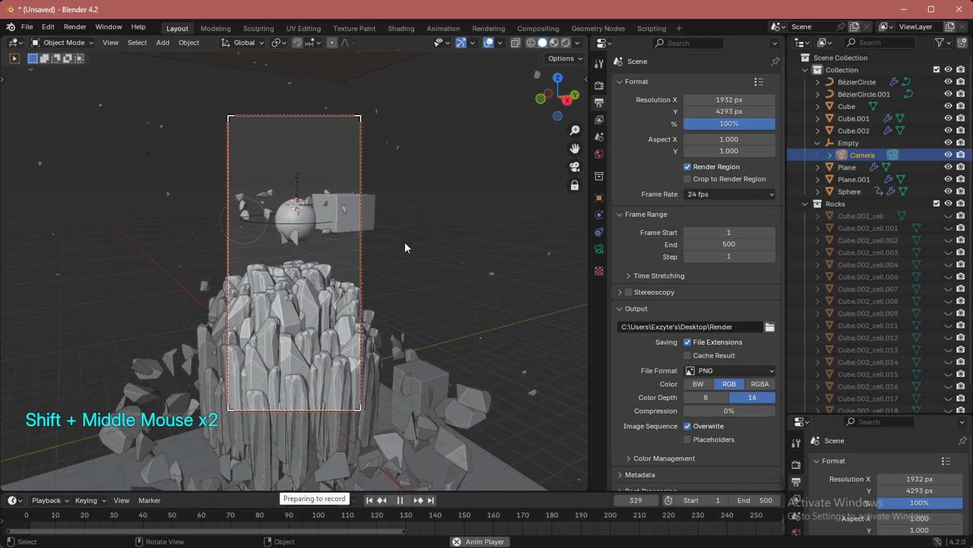
- Reposition the block standing beside the rock pillar
left_click(411, 365)
key("g")
left_click(417, 349)
left_click(419, 354)
- Scale the rock pillar along the Z axis and shift it vertically below the sphere
left_click(324, 329)
key("s")
key("z")
left_click(350, 284)
key("g")
key("z")
left_click(357, 239)
scroll(357, 239, "down", 4)
scroll(357, 239, "up", 1)
- Scale the rock pillar's width on the X and Y axes only, keeping its height, and deselect it
left_click(338, 314)
key("s")
key("shift+z")
left_click(366, 312)
left_click(383, 254)
left_click(365, 332)
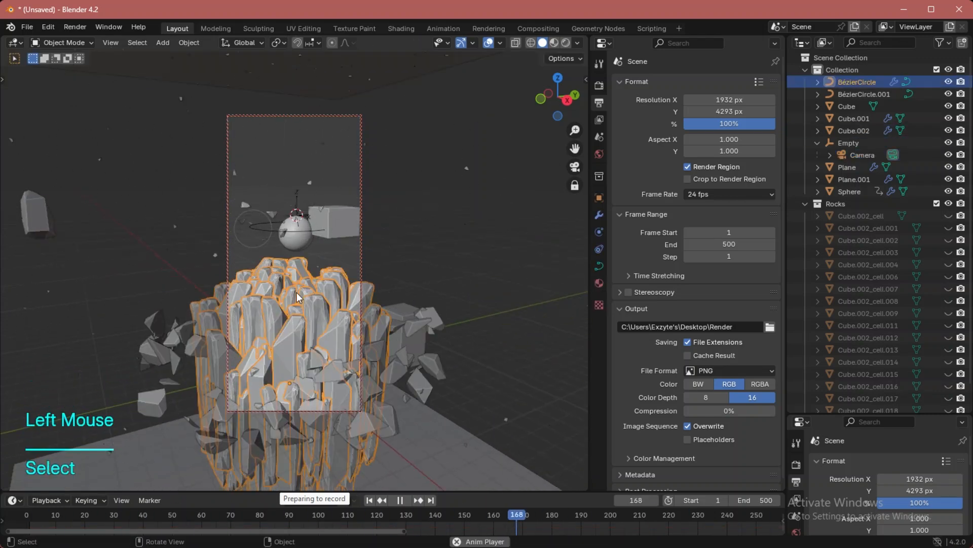
key("s")
key("shift+z")
left_click(461, 245)
left_click(453, 208)
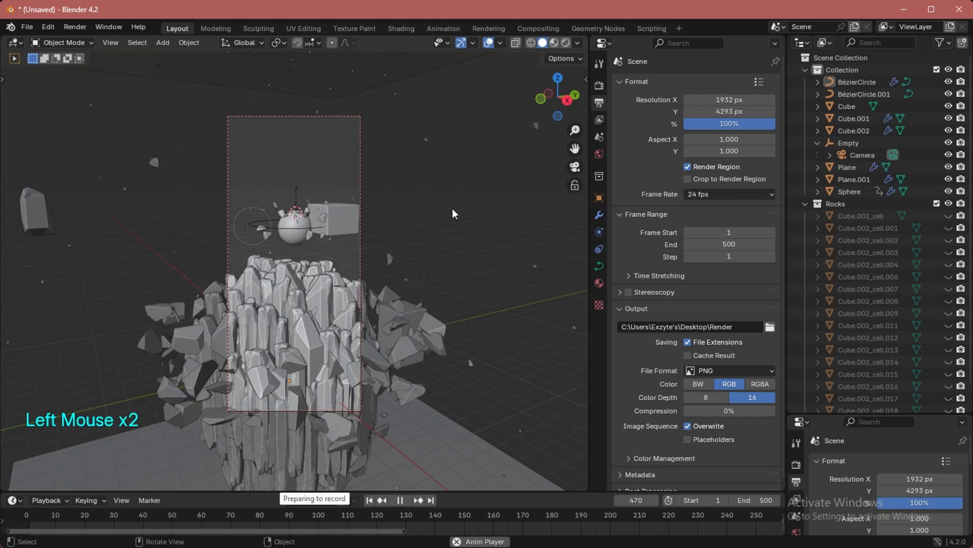
- Leave the camera view and select the Empty above the sphere
scroll(289, 184, "down", 2)
left_click(285, 173)
scroll(385, 246, "up", 1)
middle_click_drag(278, 173, 381, 255)
middle_click_drag(382, 255, 377, 265)
key("r")
key("z")
right_click(418, 242)
- Drive the Empty's Z rotation with the expression #frame/100 and preview the orbiting motion through the camera
key("n")
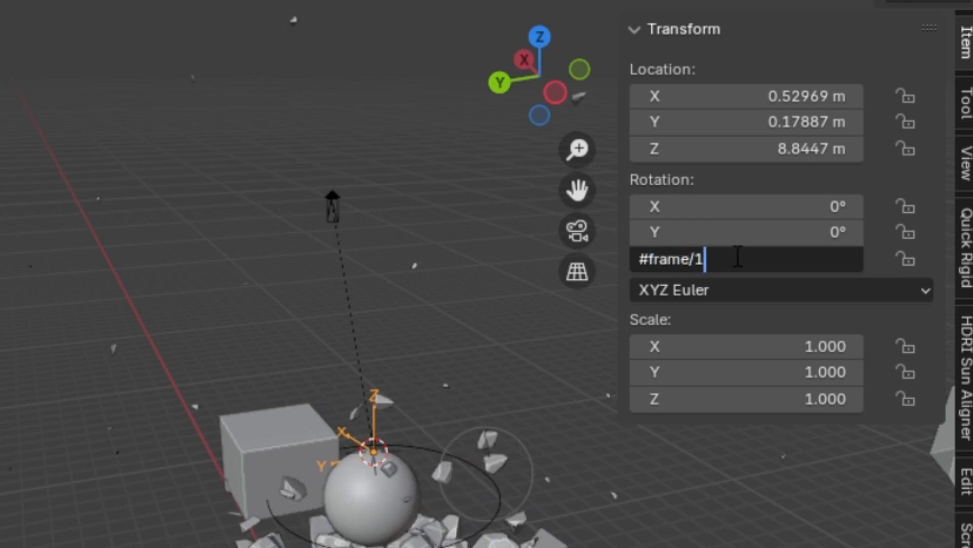
type("00")
key("Return")
key("space")
key("space")
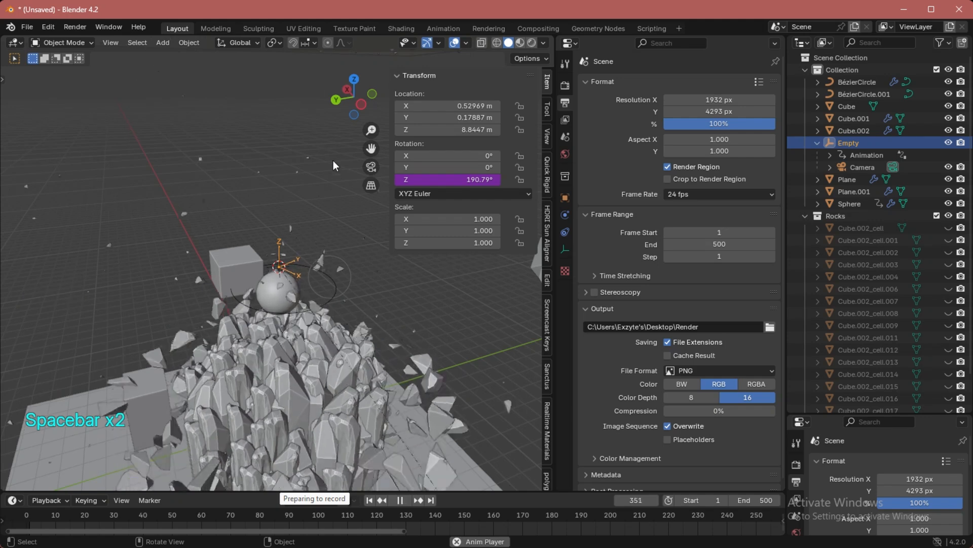
left_click(372, 168)
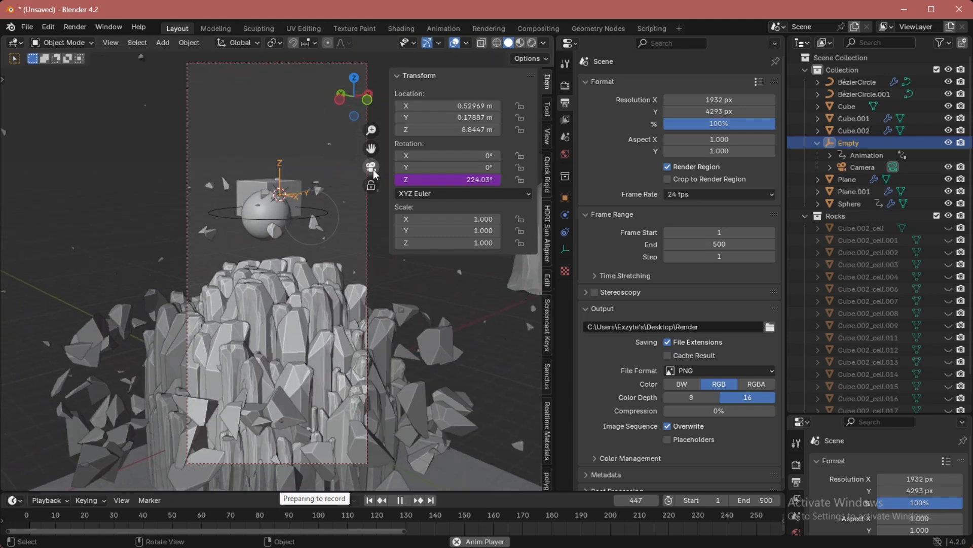
left_click_drag(466, 494, 455, 453)
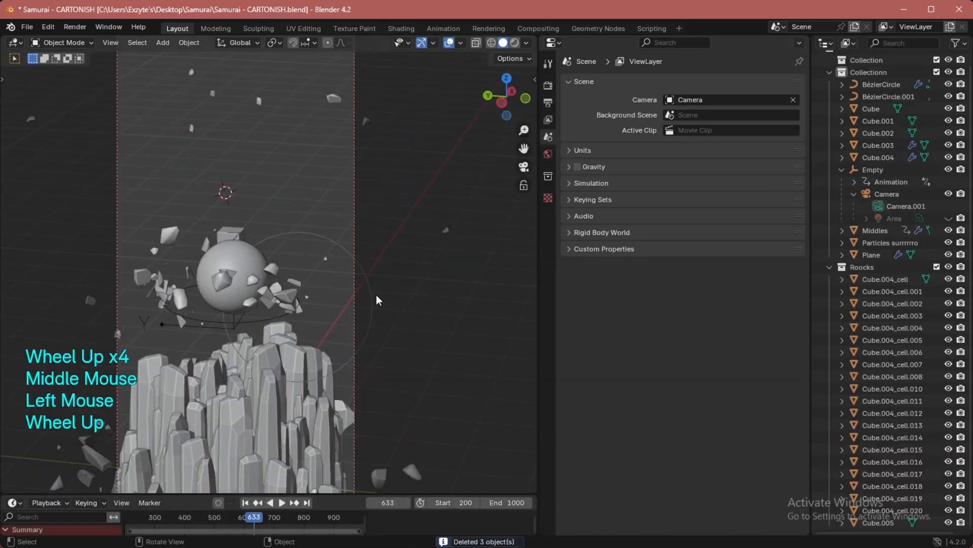
- Play the Samurai - CARTONISH scene's animation and examine the rocks floating around the sphere and pillar
middle_click_drag(377, 294, 324, 230, "shift")
scroll(318, 258, "up", 1)
scroll(318, 258, "up", 3)
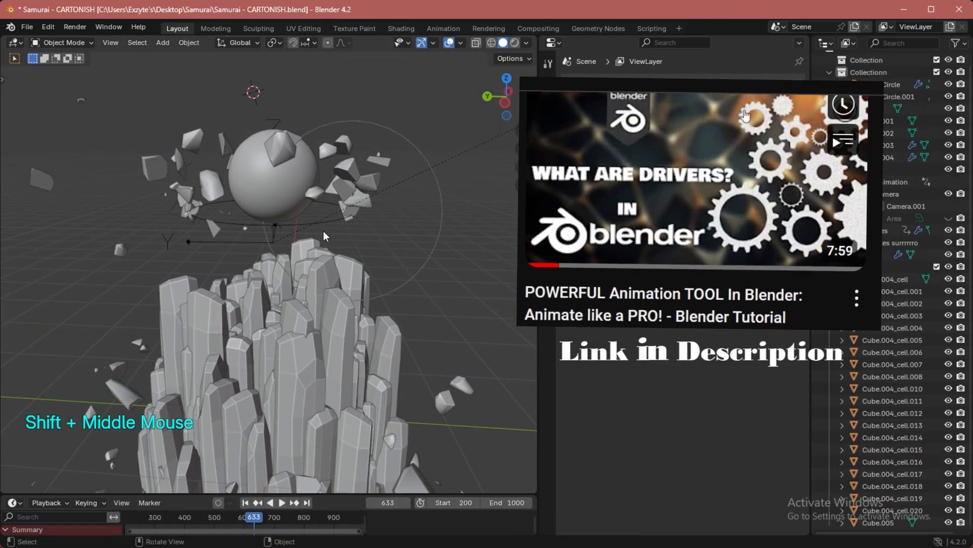
key("space")
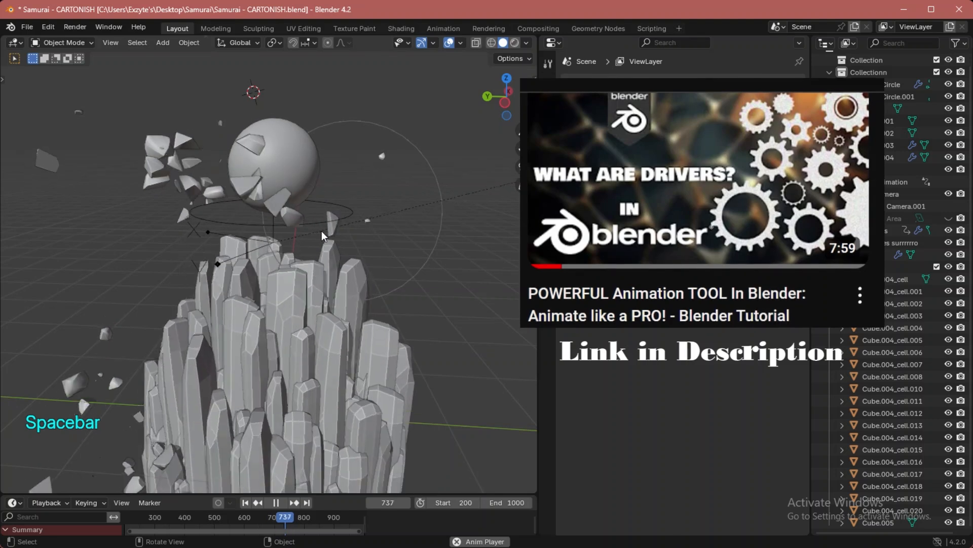
scroll(321, 231, "down", 3)
scroll(342, 223, "down", 1)
middle_click_drag(342, 223, 300, 221, "shift")
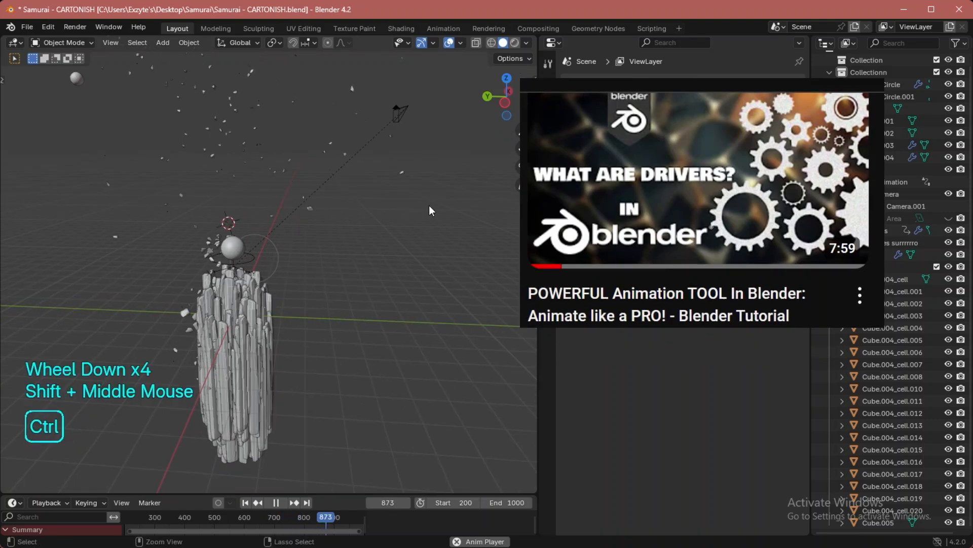
- Paste the copied seated archer character with its armature into the scene and view it up close
key("ctrl+v")
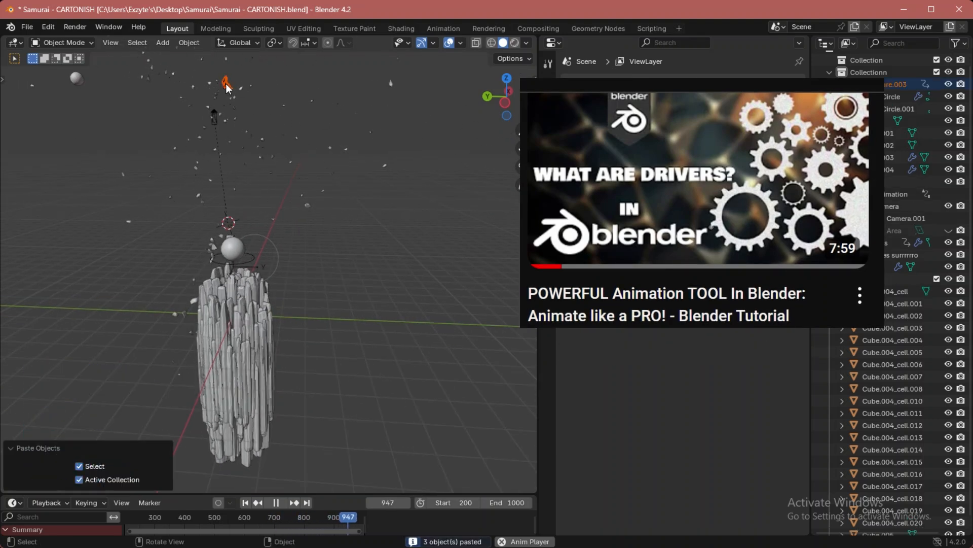
left_click(285, 162)
middle_click(99, 157)
middle_click_drag(100, 157, 278, 270)
scroll(165, 190, "up", 2)
scroll(324, 178, "up", 3)
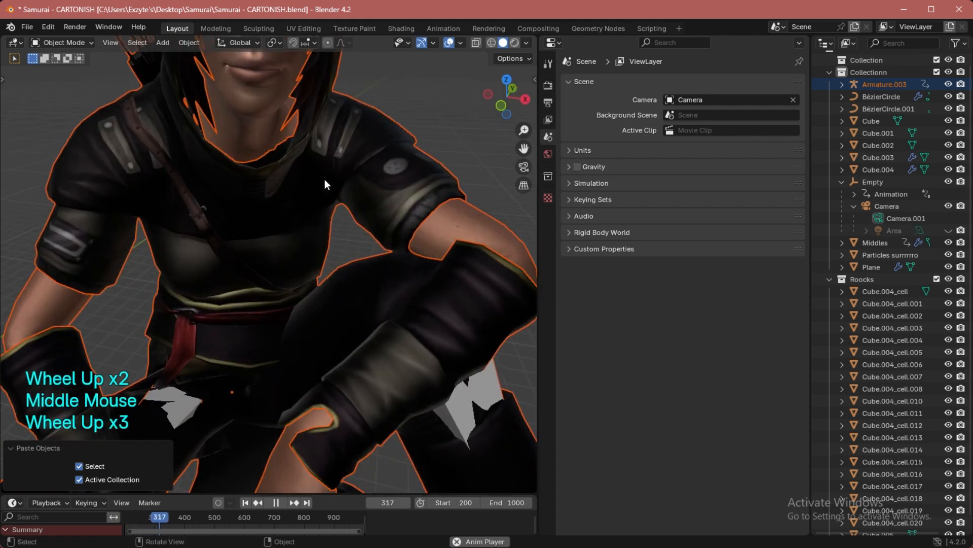
scroll(330, 144, "up", 1, "shift")
middle_click_drag(331, 144, 318, 246, "shift")
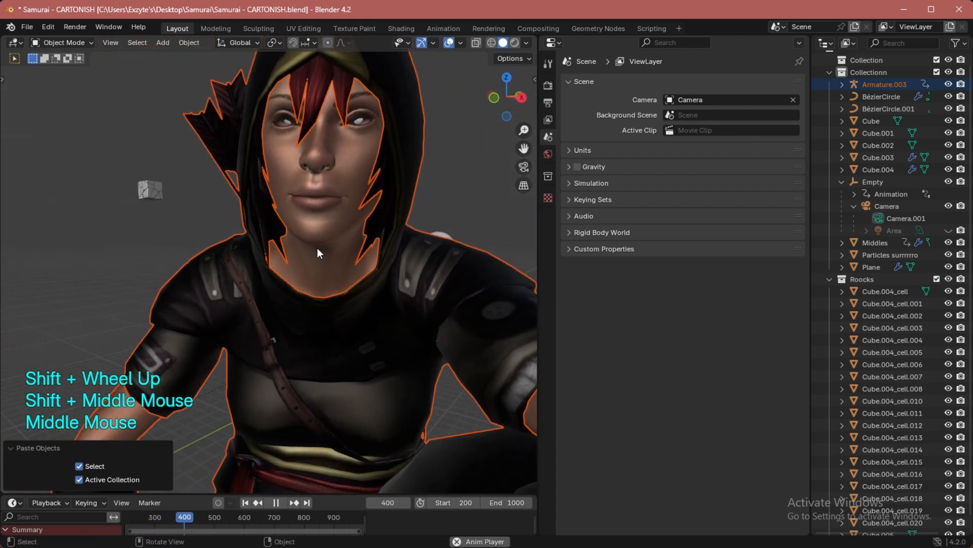
scroll(324, 248, "down", 5)
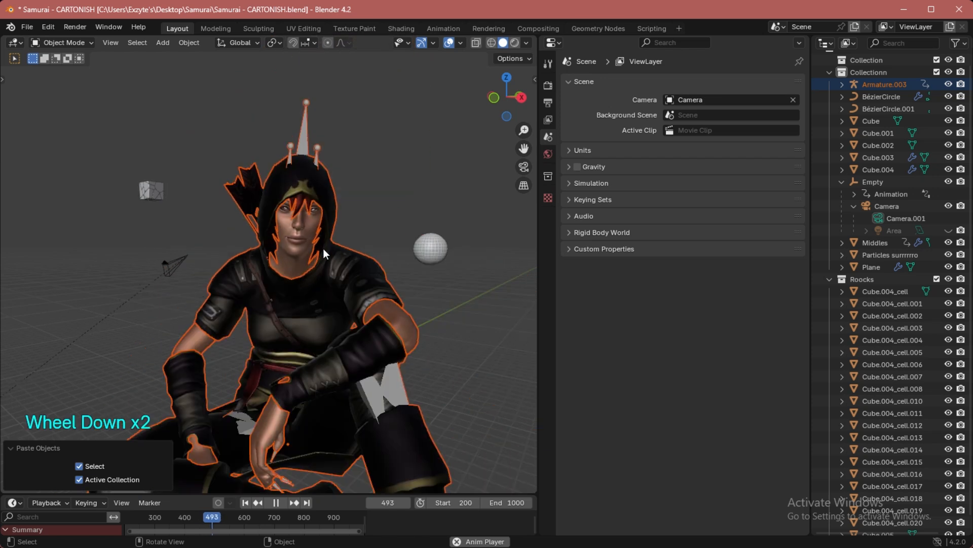
- Select the pasted archer's armature and body mesh
scroll(323, 249, "down", 2)
middle_click_drag(223, 334, 330, 268, "shift")
scroll(328, 248, "down", 2)
scroll(425, 230, "up", 3)
scroll(330, 268, "up", 1, "shift")
scroll(330, 269, "up", 1)
left_click_drag(294, 99, 377, 270)
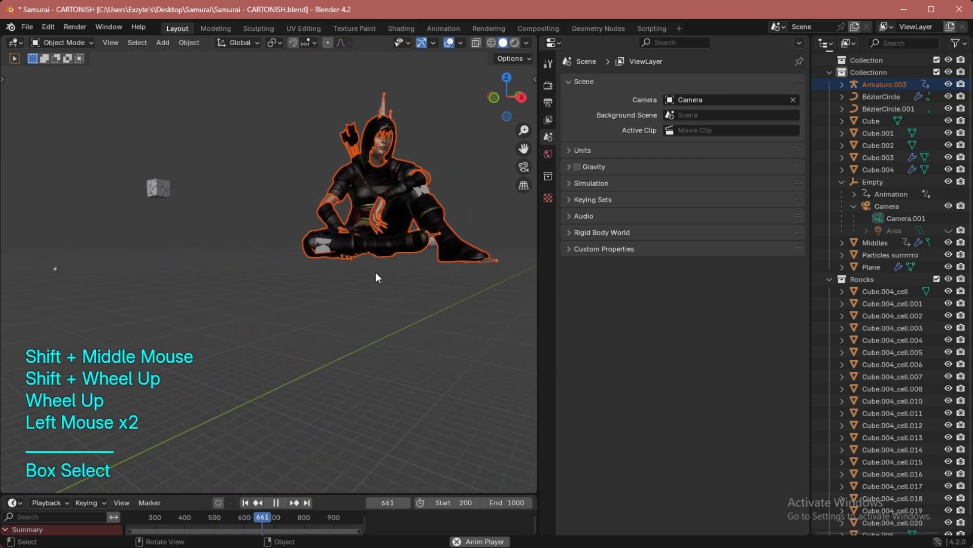
middle_click_drag(375, 272, 351, 270)
left_click(392, 190)
left_click(391, 187)
left_click(394, 87)
left_click(394, 130, "shift")
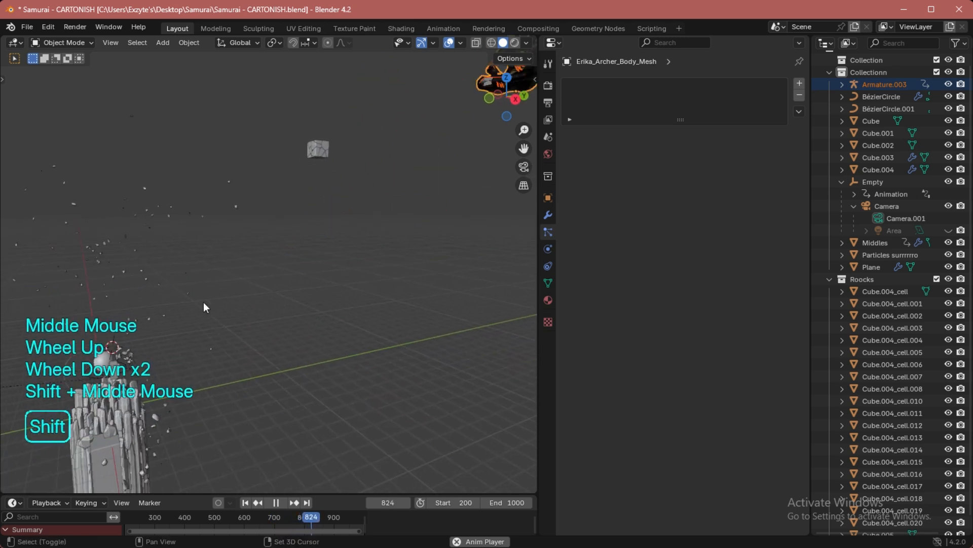
- Place the 3D cursor at the sphere above the pillar, snap the archer to it, and frame the archer in view
right_click(130, 318, "shift")
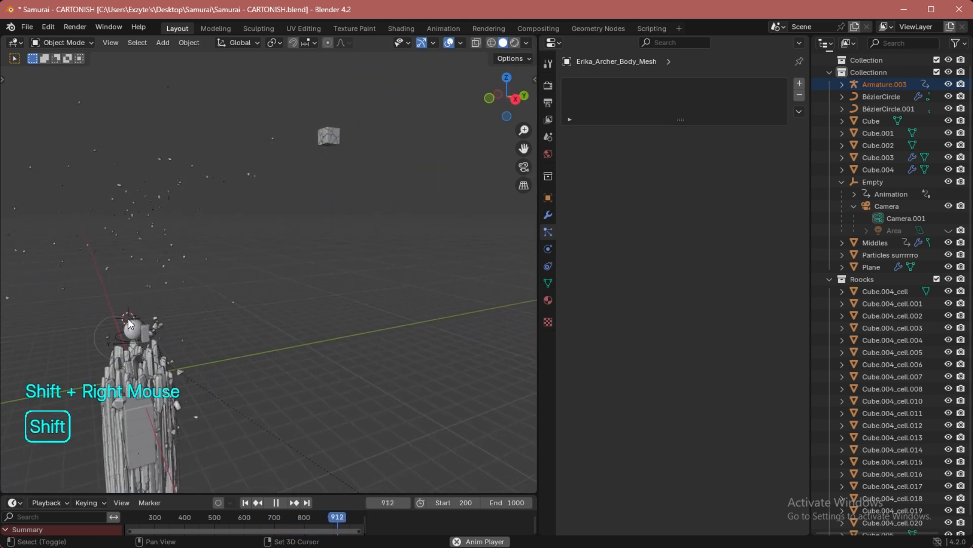
right_click(134, 323, "shift")
key("shift+s")
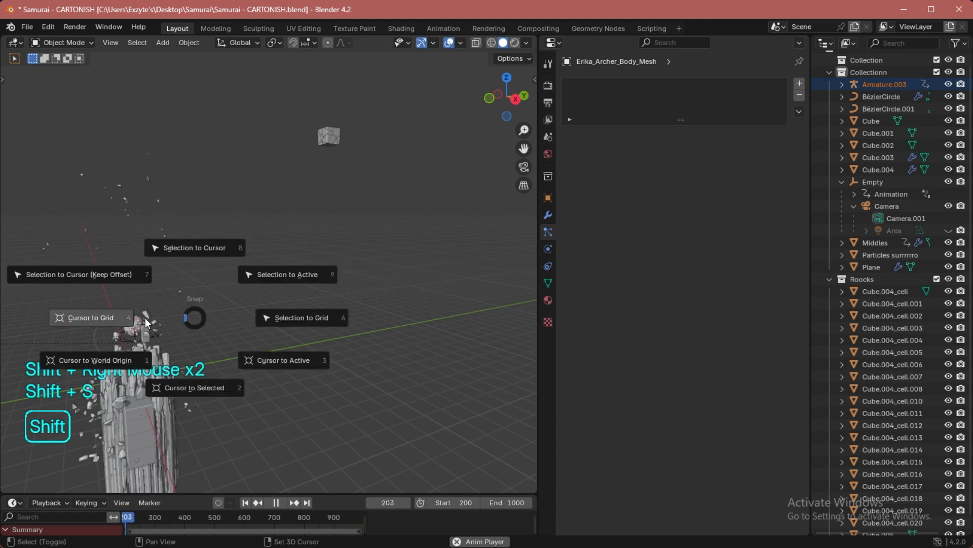
key("grave")
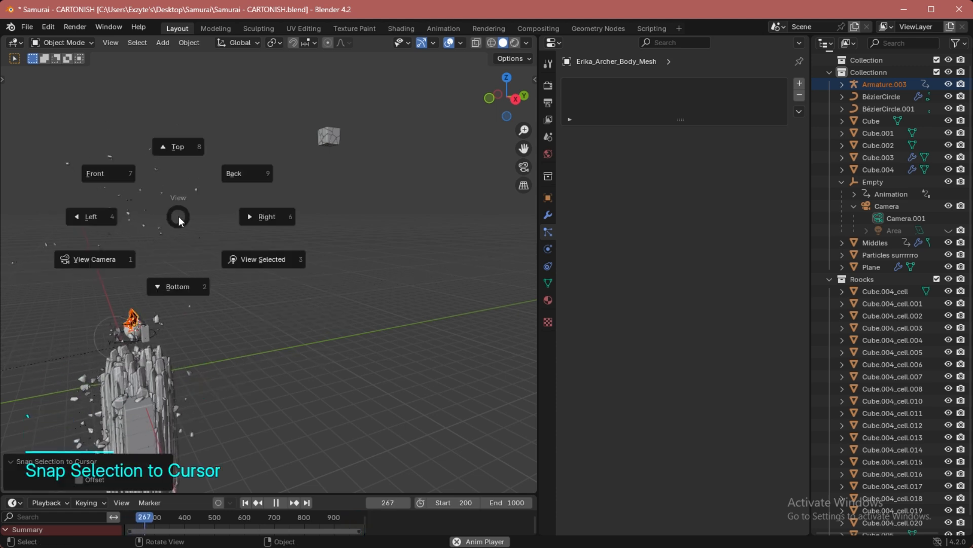
left_click(298, 260)
scroll(326, 298, "down", 2)
scroll(300, 309, "down", 2)
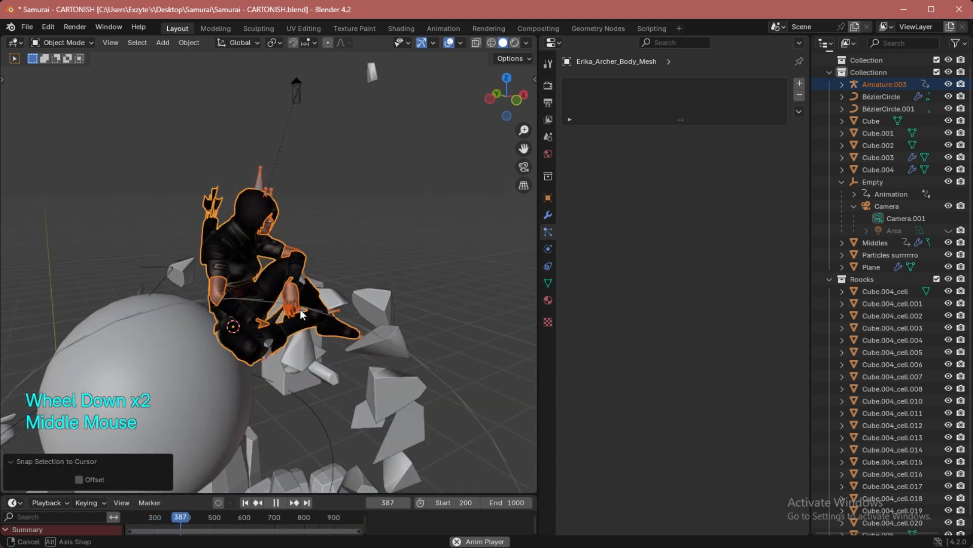
left_click(240, 236)
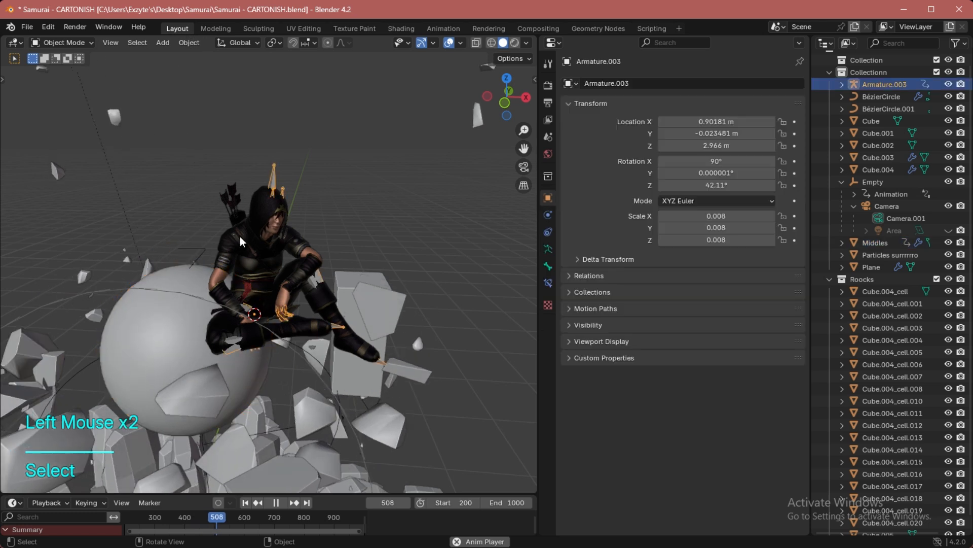
key("g")
right_click(257, 239)
left_click(275, 239)
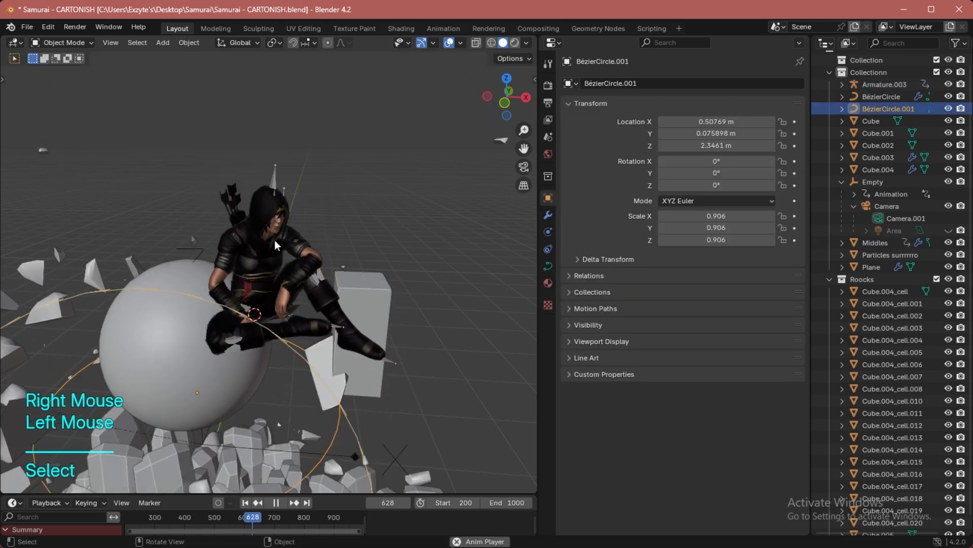
- Parent the archer's Armature.003 to the Middles sphere
left_click(222, 326)
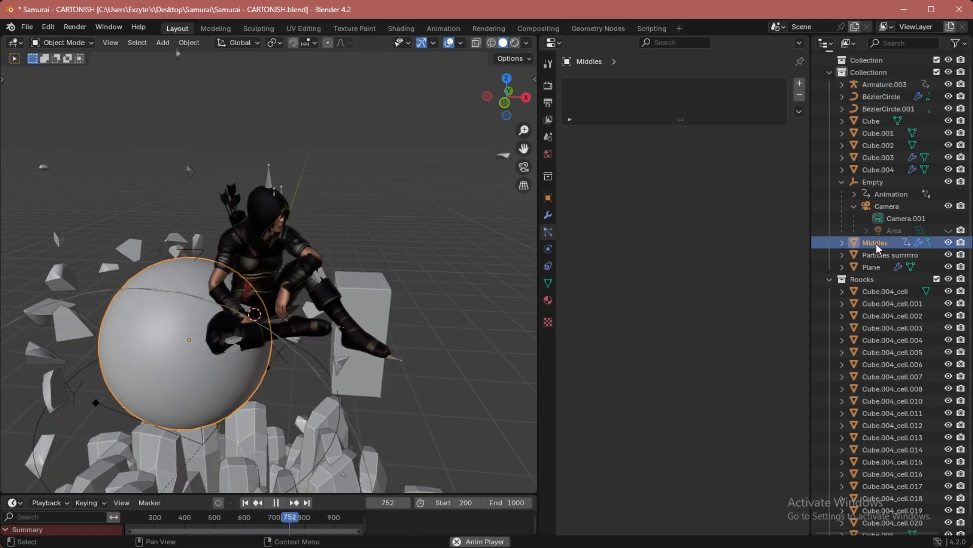
left_click(887, 84)
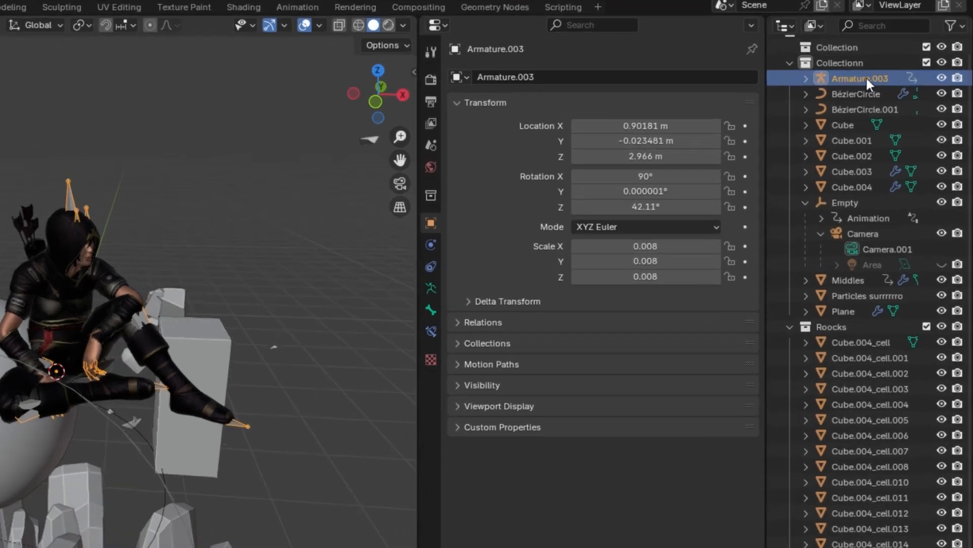
left_click_drag(866, 77, 848, 280)
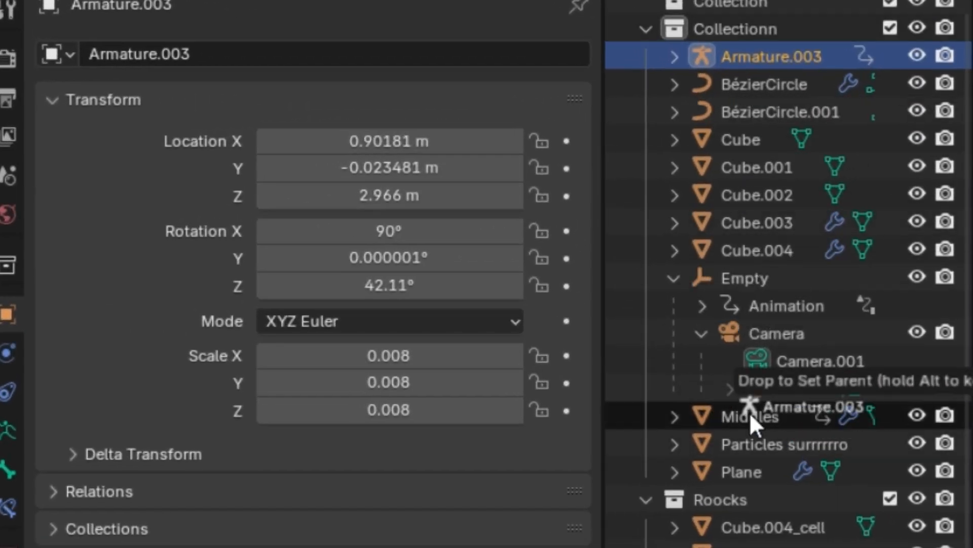
mouse_move(749, 412)
left_mouse_down()
mouse_move(789, 413)
mouse_move(768, 412)
left_mouse_up()
- Move the archer's armature in the front view so the character is above the sphere
middle_click_drag(308, 284, 271, 279)
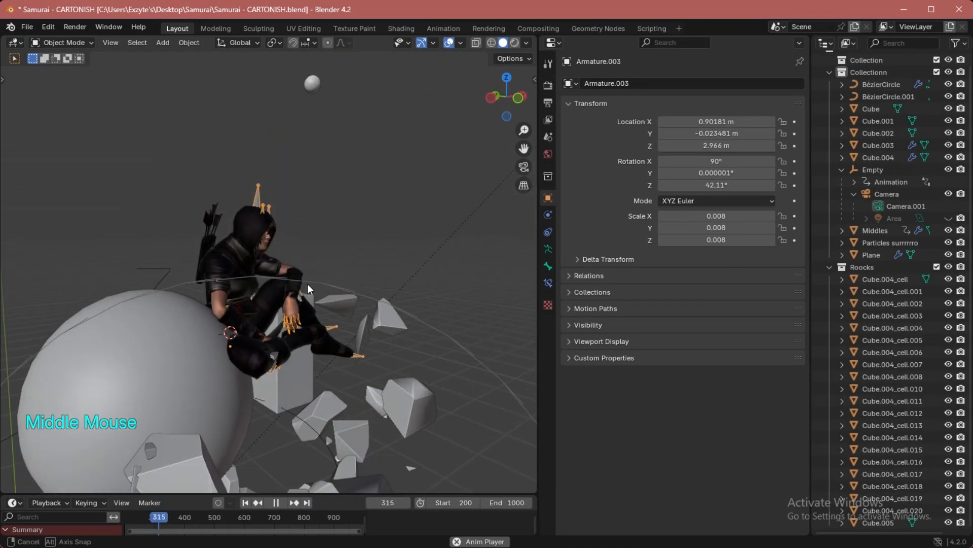
left_click(265, 173)
left_click(507, 97)
key("g")
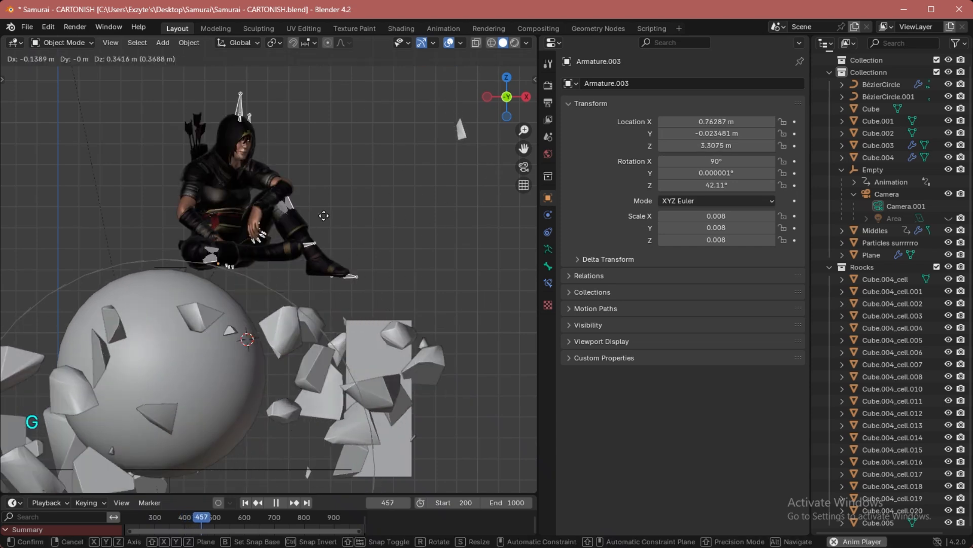
left_click(235, 222)
- Refine the archer's position so it sits on top of the sphere, at about X 0.3 m, Y 0.18 m, Z 3.21 m
left_click(506, 77)
key("g")
left_click(325, 203)
left_click(527, 97)
key("g")
left_click(345, 234)
- View the seated archer through the scene camera and stop the animation playback
left_click(487, 97)
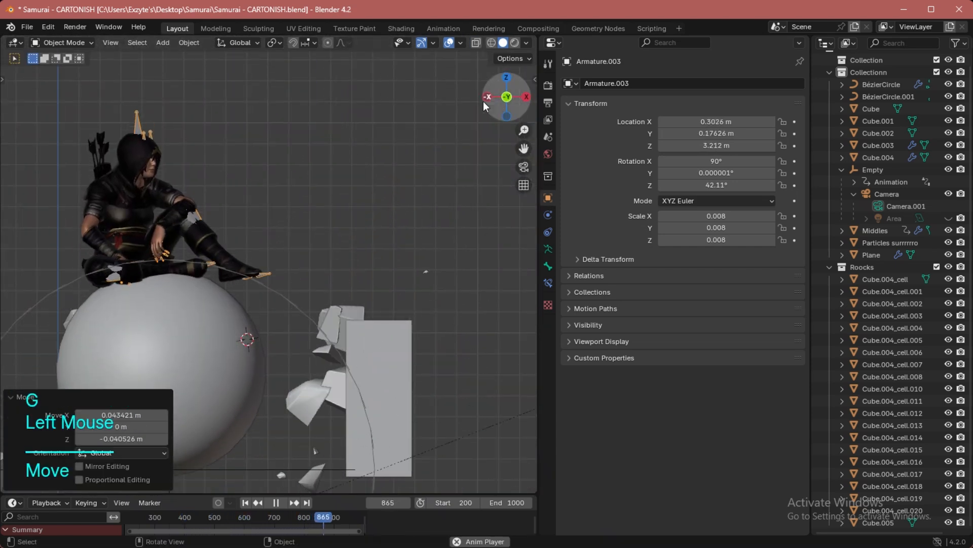
scroll(482, 102, "down", 2)
left_click(524, 167)
left_click(477, 187)
key("space")
- Switch to the reference image viewer and examine the archer, the marble sphere and the floating shards around it
key("super+Tab")
left_click(401, 294)
scroll(517, 304, "down", 3)
middle_click_drag(518, 305, 588, 254)
scroll(510, 164, "down", 1)
scroll(514, 175, "up", 5)
scroll(587, 243, "up", 1)
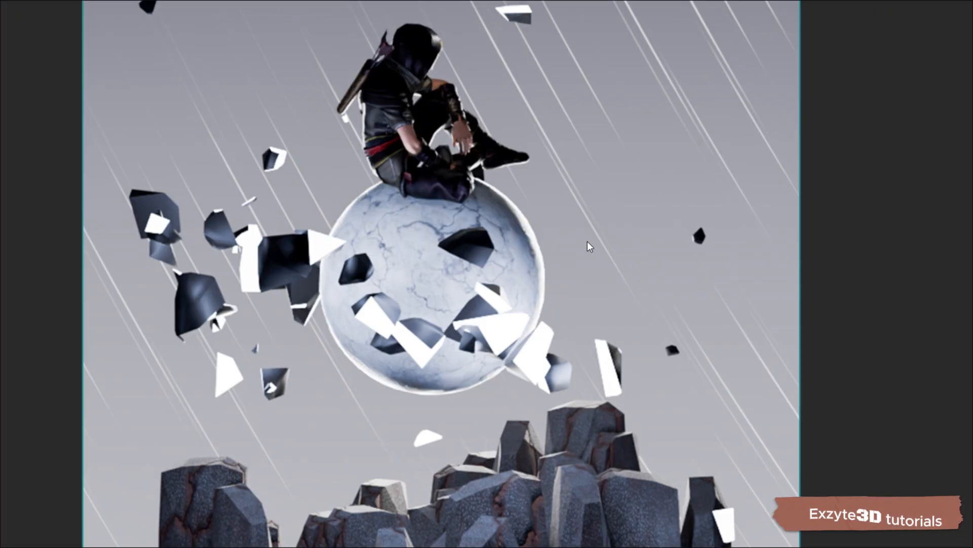
scroll(576, 215, "up", 2)
middle_click_drag(540, 140, 650, 322)
scroll(628, 289, "down", 2)
scroll(566, 248, "up", 1)
middle_click_drag(566, 247, 571, 272)
scroll(587, 341, "up", 1)
scroll(578, 289, "down", 3)
- Examine the rock pillar's textures, cracks and lighting in the reference image
middle_click_drag(664, 540, 630, 121)
scroll(626, 152, "down", 3)
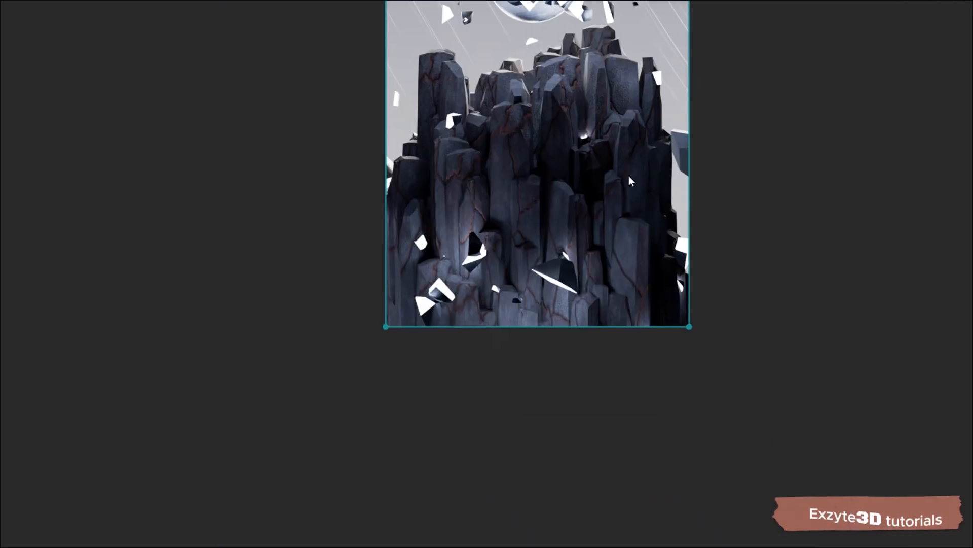
scroll(628, 175, "up", 3)
middle_click_drag(635, 218, 642, 172)
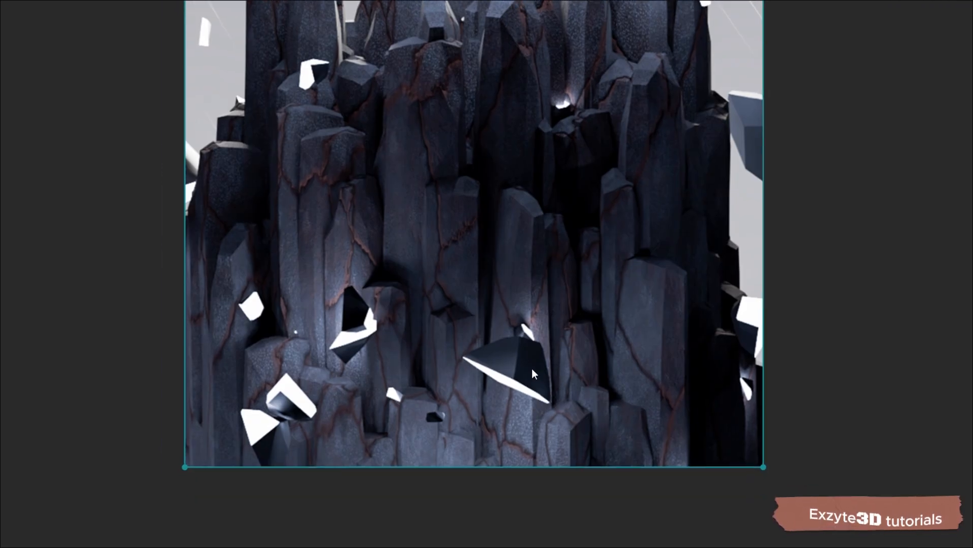
middle_click_drag(549, 132, 565, 383)
scroll(558, 284, "down", 2)
scroll(554, 150, "up", 1)
middle_click_drag(553, 150, 547, 337)
middle_click_drag(544, 187, 569, 254)
middle_click_drag(582, 143, 576, 306)
- Examine the reference image's rain-streaked gradient sky and overall composition down to the rock pillar
scroll(576, 306, "down", 2)
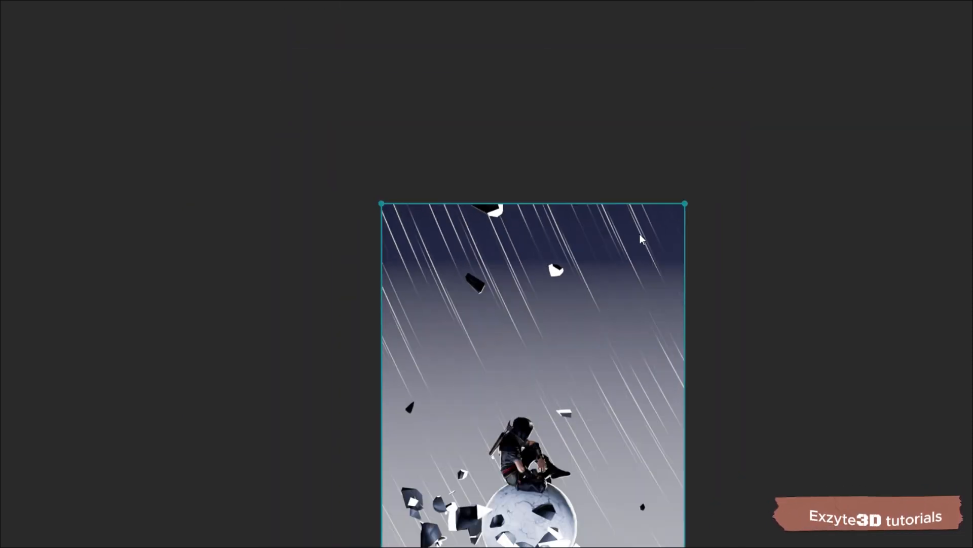
scroll(581, 311, "down", 2)
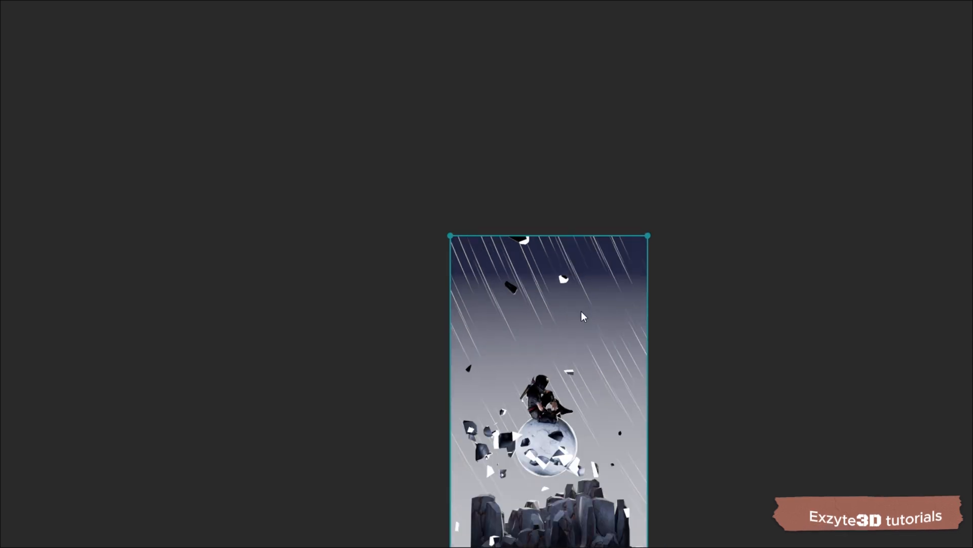
middle_click_drag(543, 343, 536, 309)
scroll(509, 283, "up", 3)
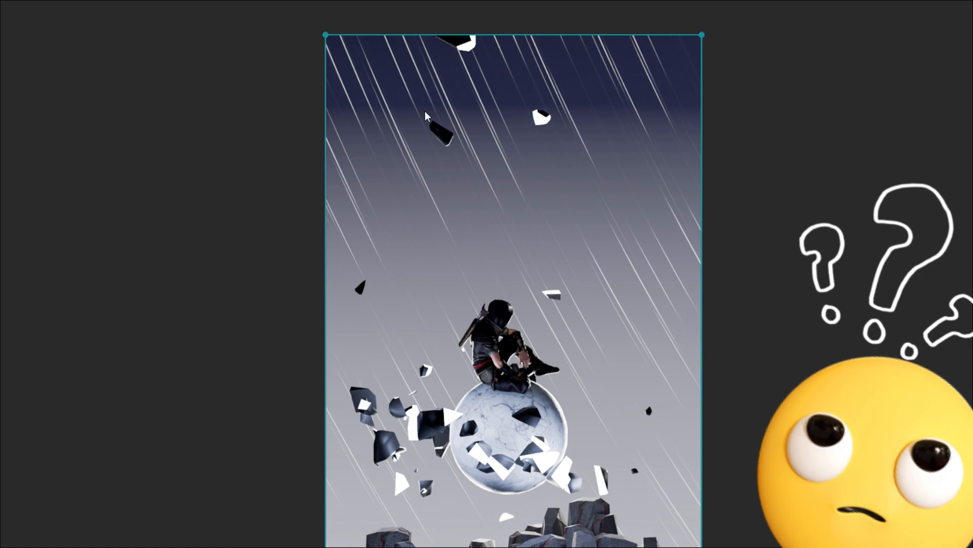
scroll(569, 308, "down", 2)
middle_click_drag(536, 271, 519, 199)
middle_click_drag(509, 304, 483, 159)
scroll(487, 207, "up", 3)
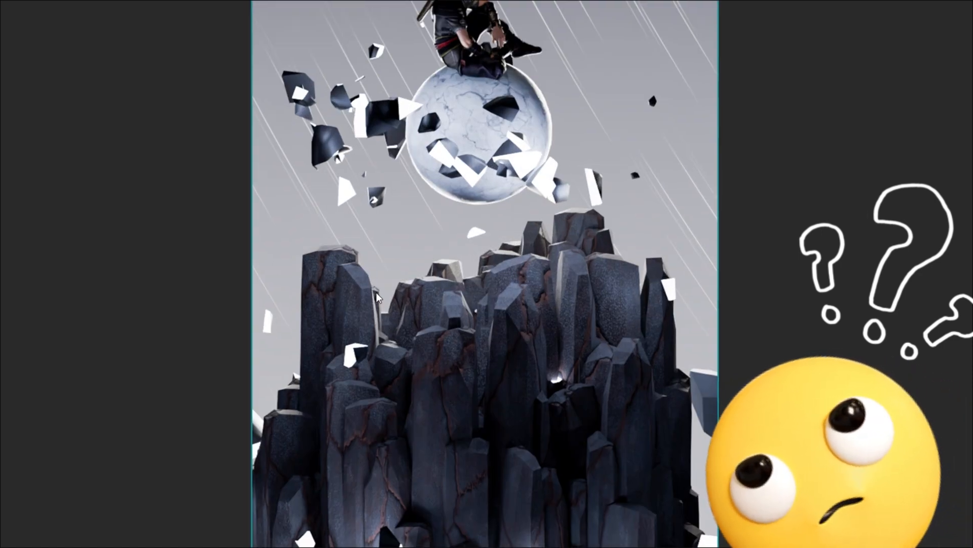
scroll(509, 190, "down", 1)
scroll(453, 448, "up", 2)
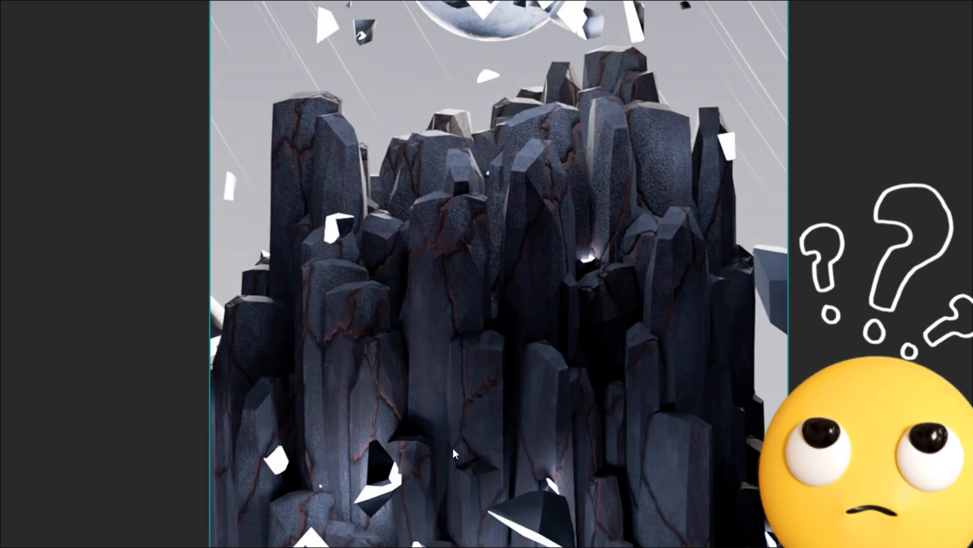
middle_click_drag(452, 449, 481, 187)
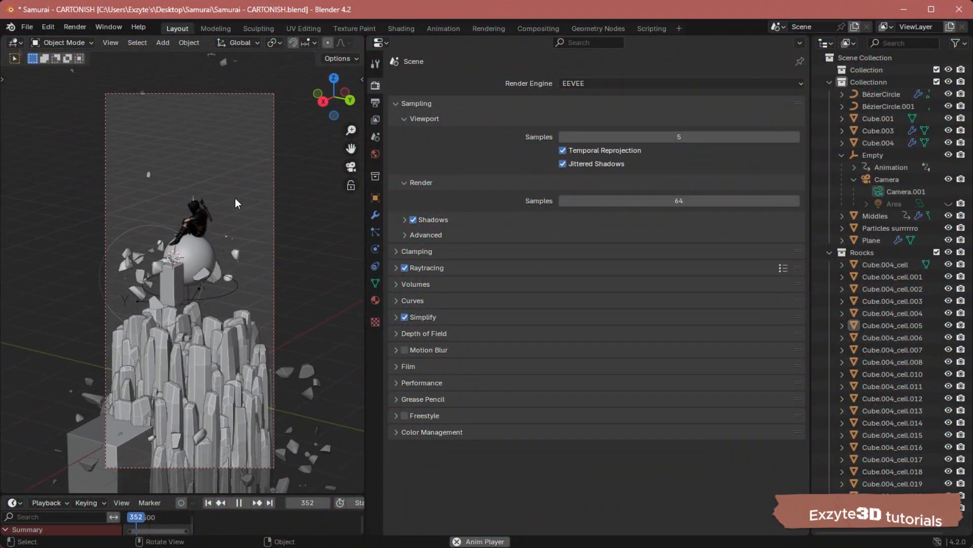
- Return to Blender, stop the animation, and make the camera frame fill more of the viewport
mouse_move(170, 493)
left_mouse_down()
mouse_move(169, 432)
mouse_move(150, 458)
mouse_move(178, 477)
left_mouse_up()
key("space")
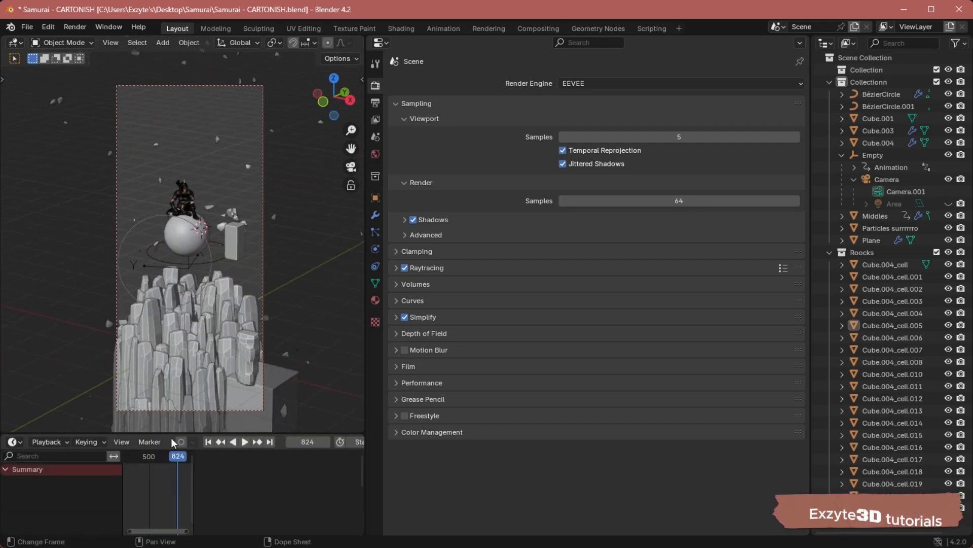
left_click_drag(171, 436, 173, 502)
scroll(228, 263, "up", 3)
scroll(227, 264, "down", 3)
middle_click_drag(235, 195, 257, 205, "shift")
scroll(260, 238, "down", 1)
- Change the properties area to the Shader Editor and set the viewport to rendered shading
left_click(382, 42)
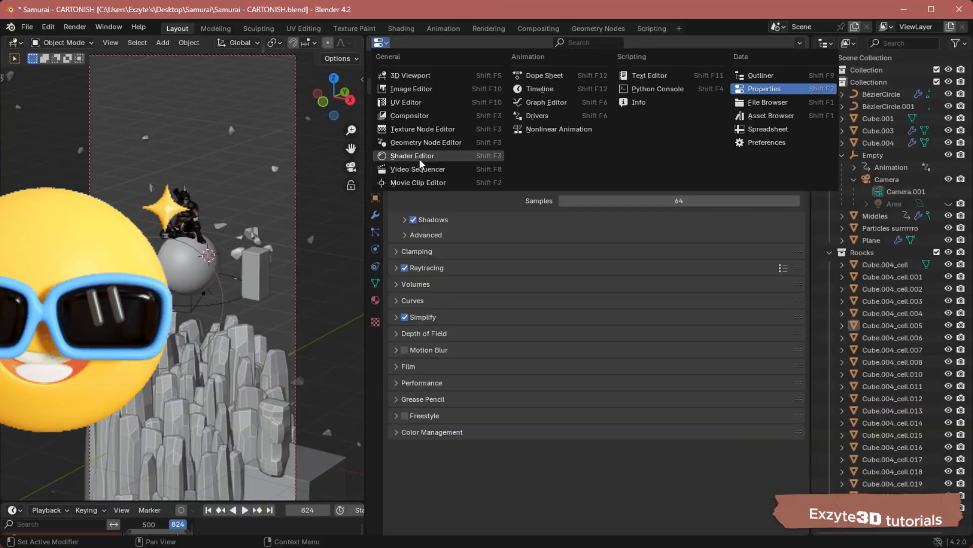
left_click(412, 156)
scroll(647, 207, "down", 2)
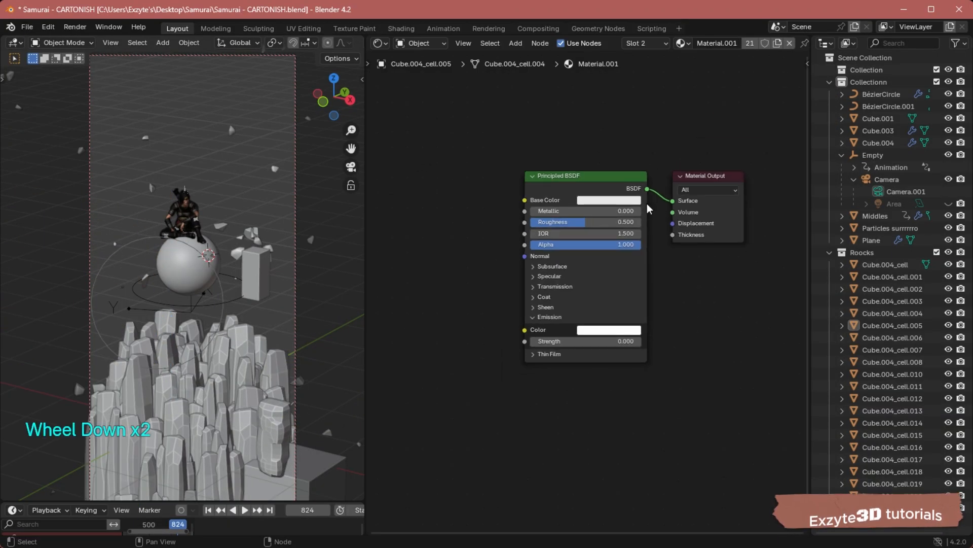
left_click(212, 189)
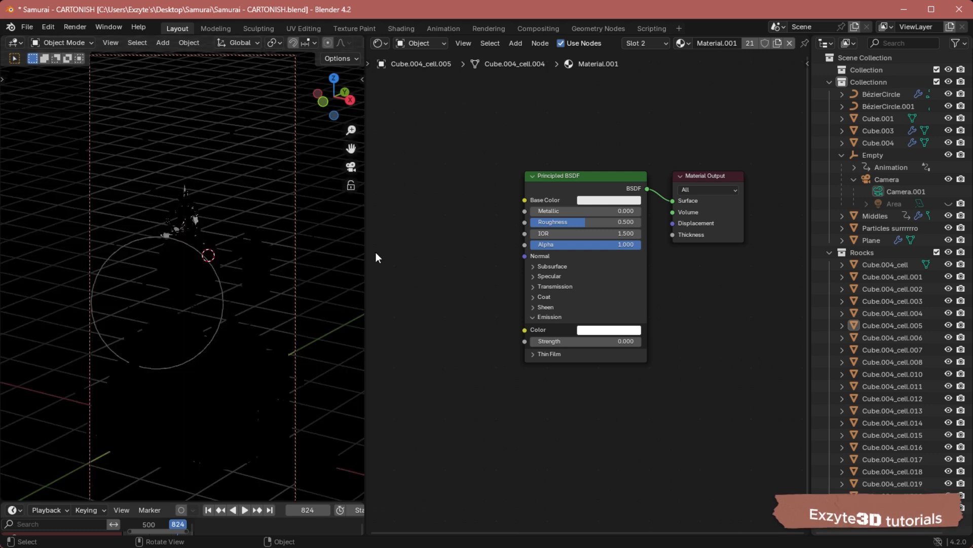
- Select several rock fragments in the Roocks collection to inspect their material nodes
left_click(872, 251)
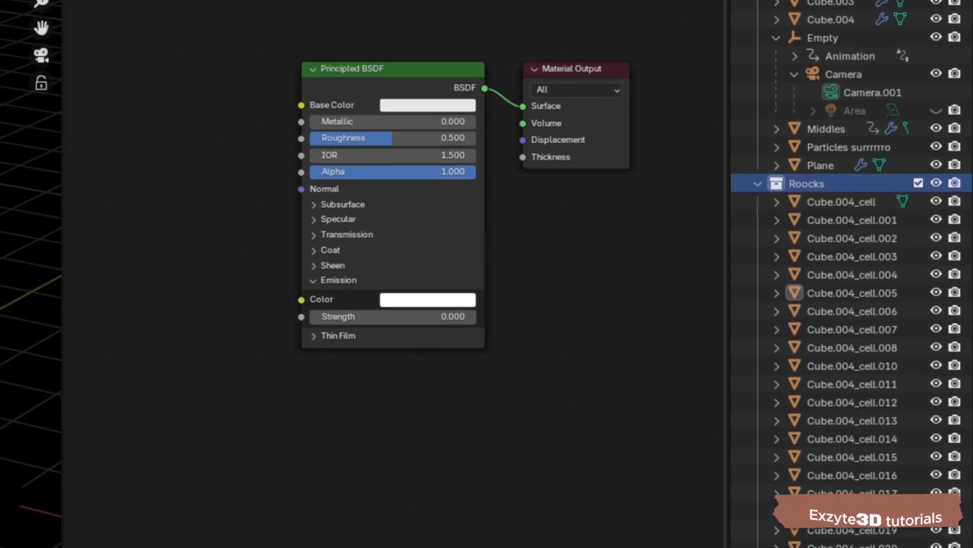
left_click(868, 220)
left_click(862, 275)
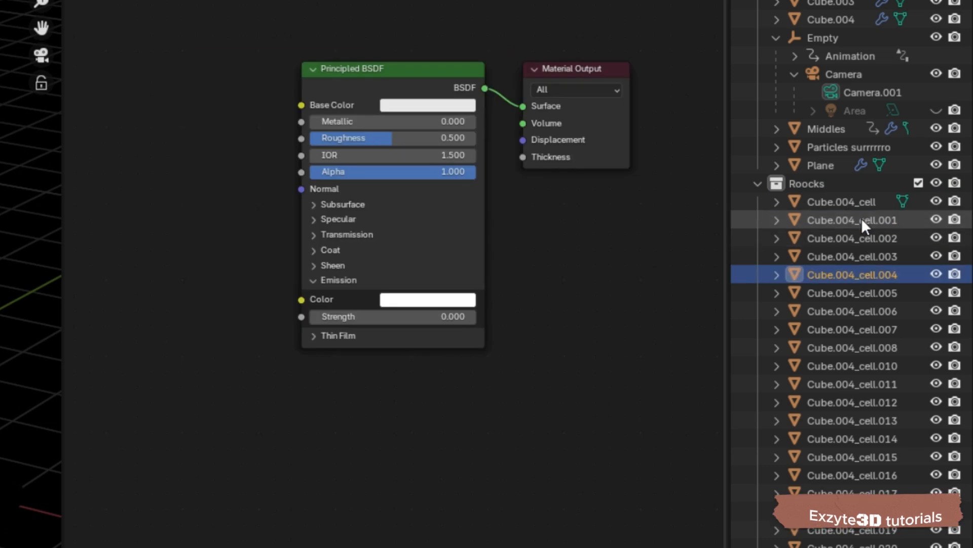
left_click(859, 219)
left_click(864, 365)
left_click(850, 214)
left_click(850, 202)
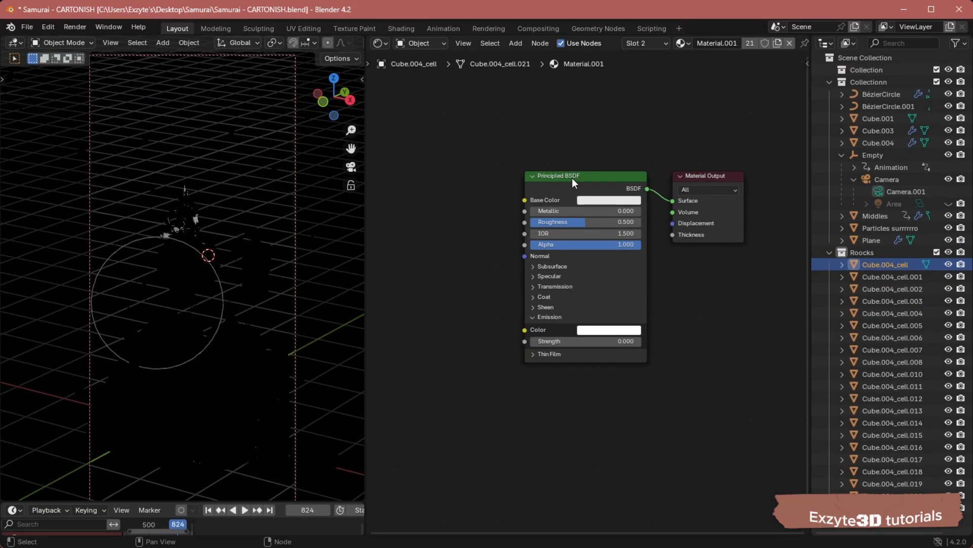
left_click(573, 178)
left_click(888, 278)
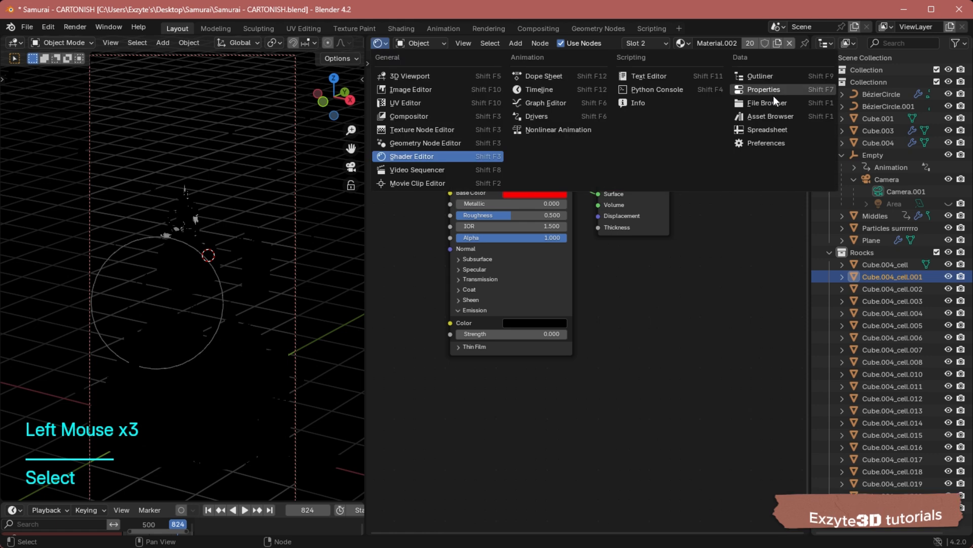
- Return the area to the Properties editor and show the material settings of Cube.004_cell.002
left_click(774, 93)
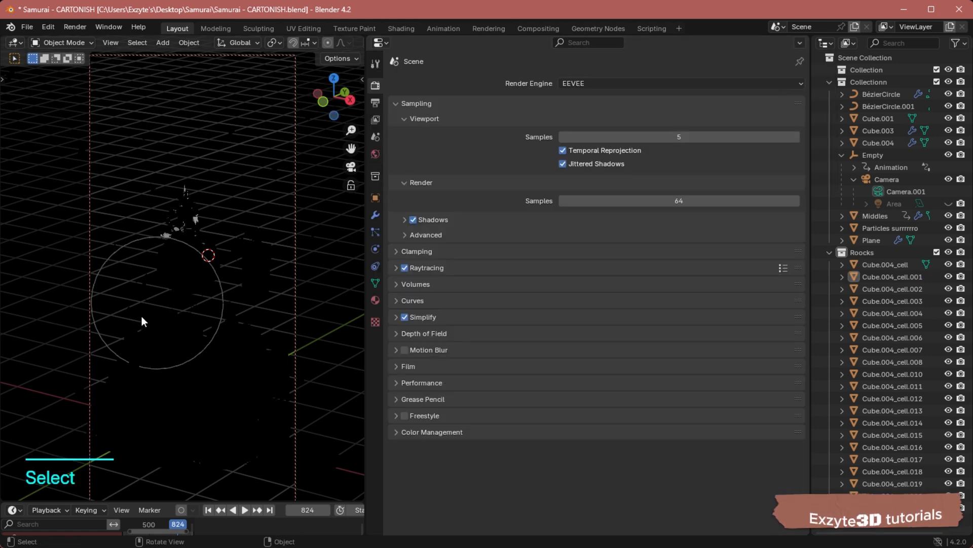
left_click(277, 160)
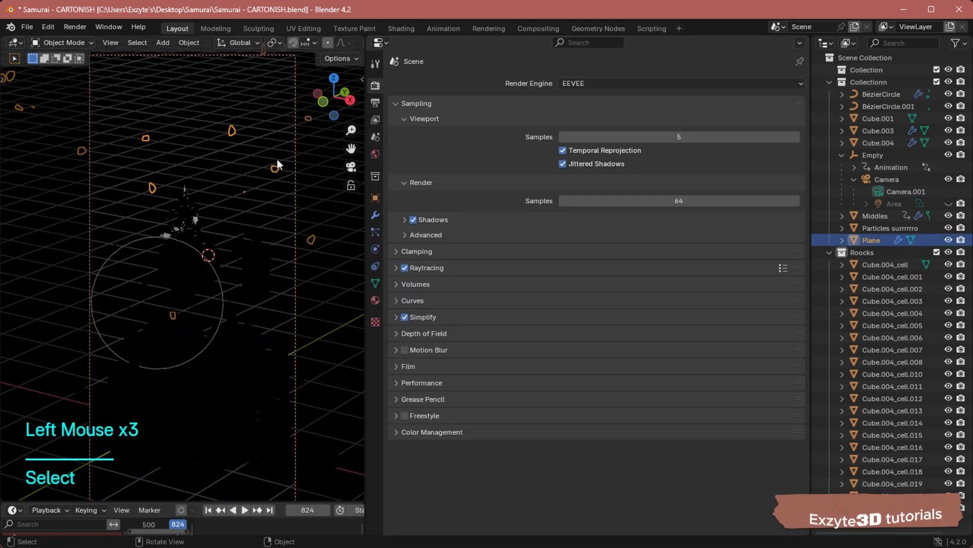
left_click(176, 299)
left_click(153, 123)
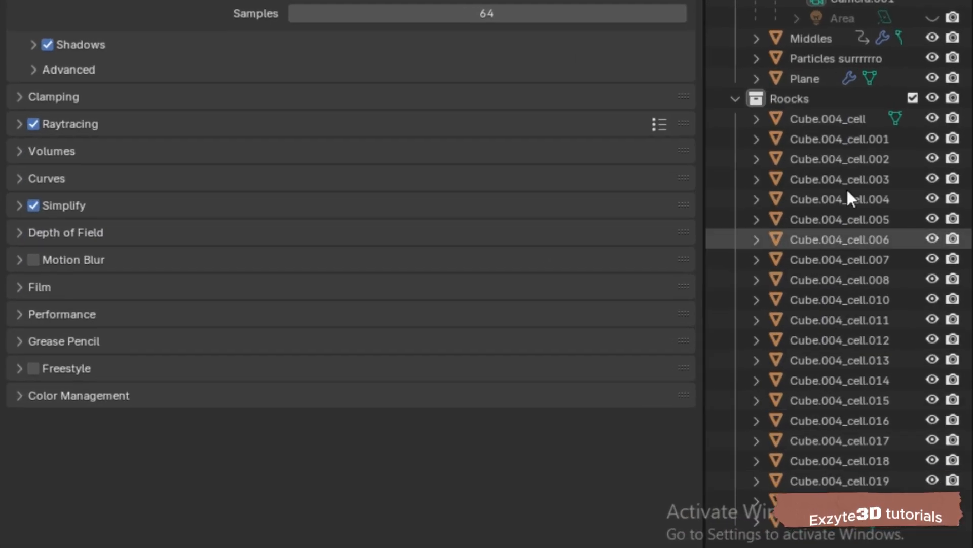
left_click(892, 289)
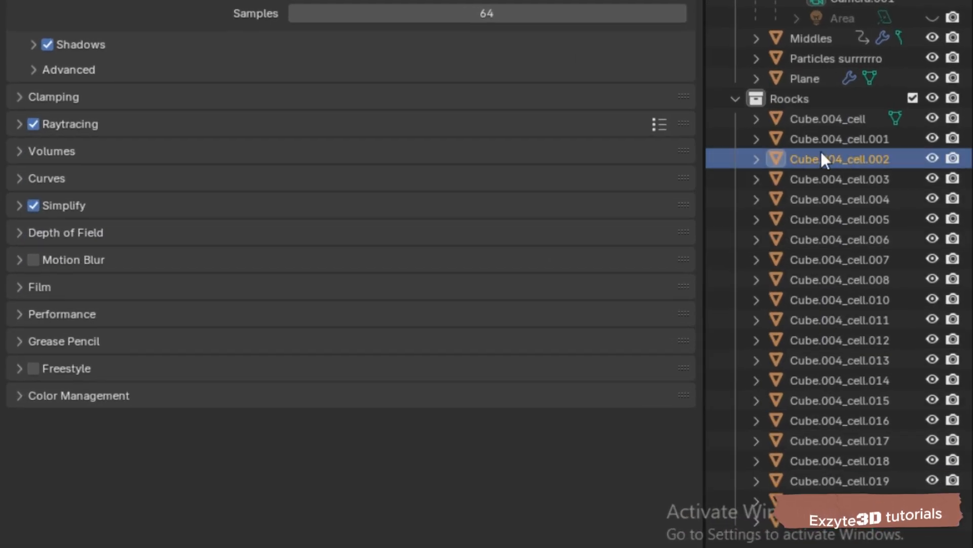
left_click(30, 311)
- Compare the fragment's Material.001 and Material.002 slots and leave Material.001 active
left_click(168, 78)
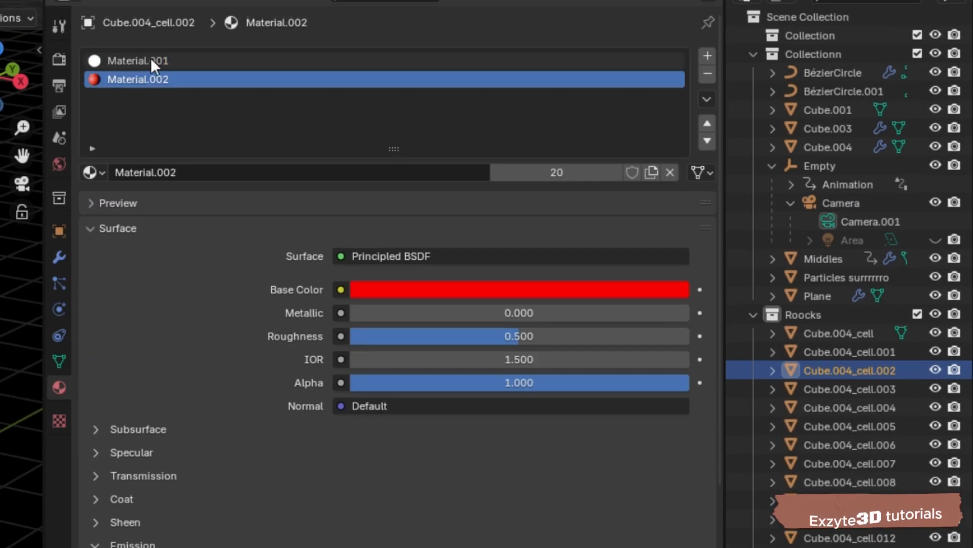
left_click(163, 61)
left_click(183, 80)
left_click(167, 62)
left_click(156, 79)
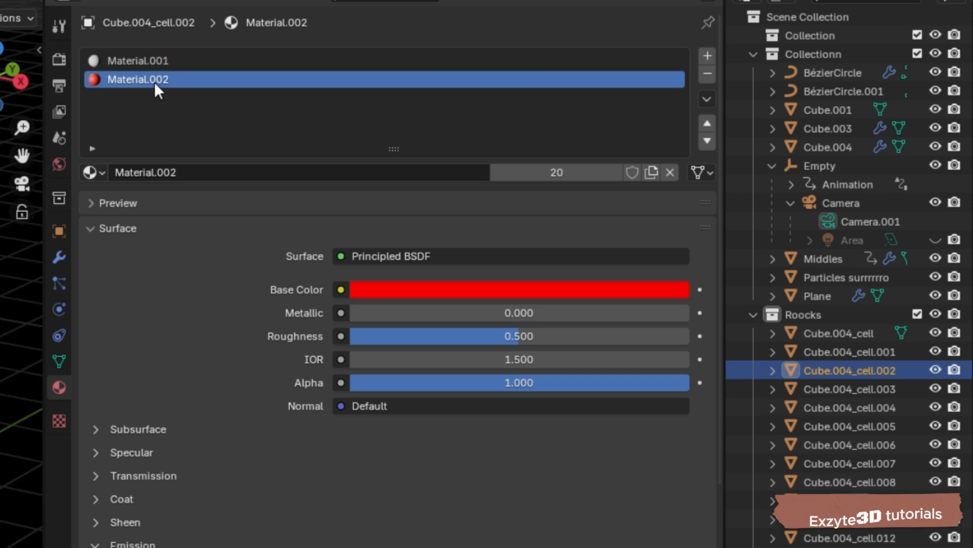
left_click(147, 61)
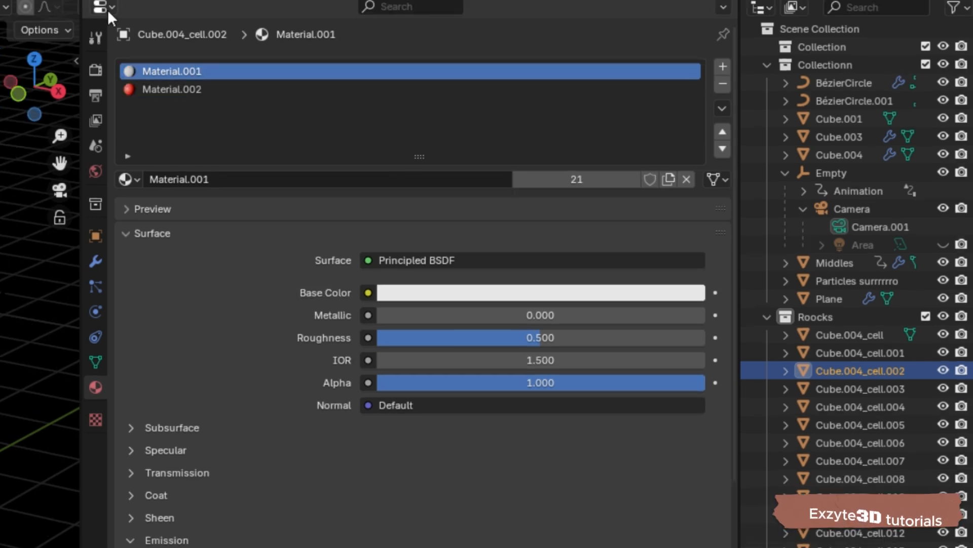
- Open the fragment's Material.001 nodes in the Shader Editor and look over the available materials
left_click(108, 10)
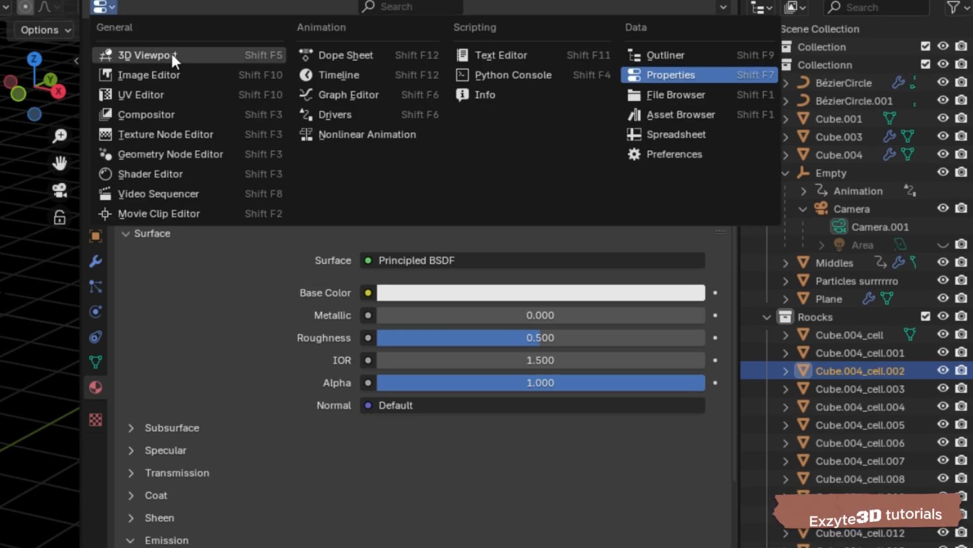
left_click(195, 180)
scroll(191, 186, "up", 3)
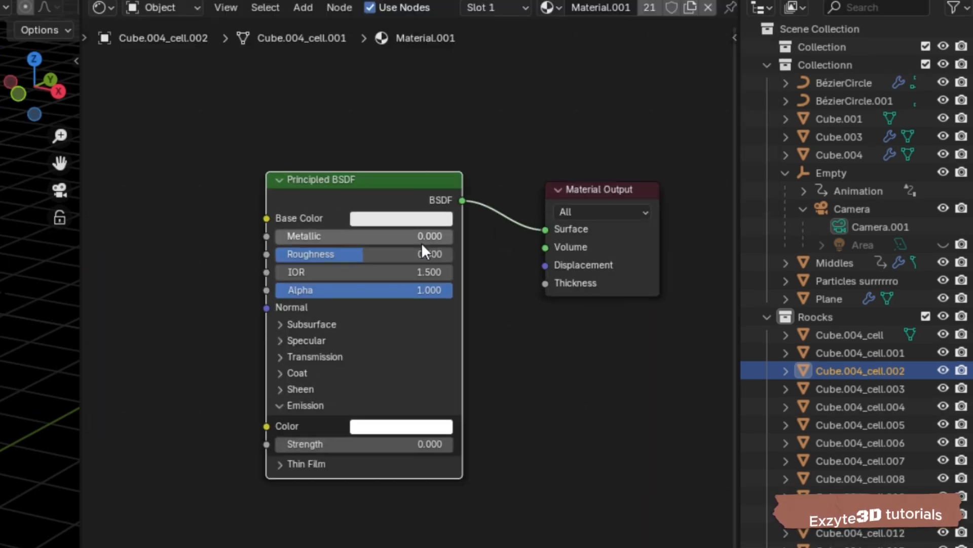
left_click(550, 7)
left_click(629, 152)
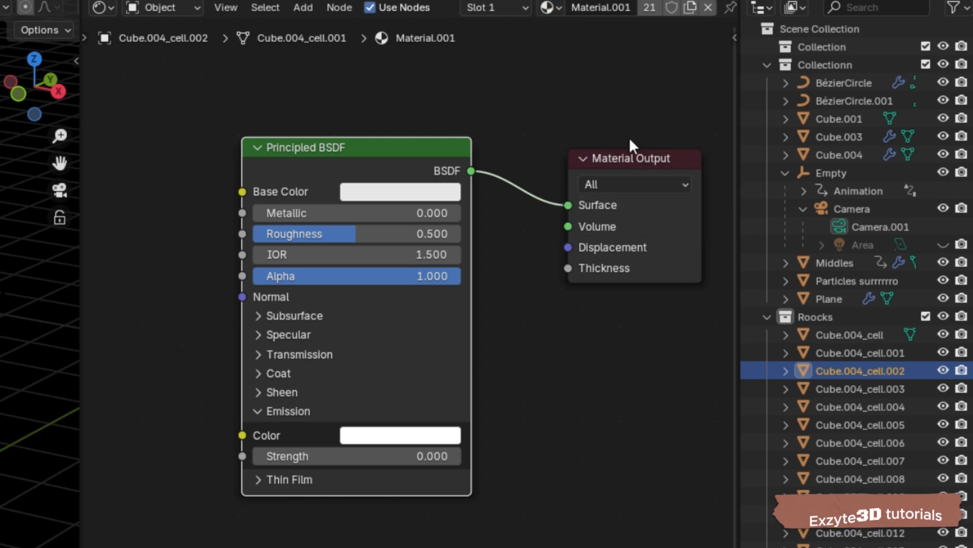
- Compare the shader nodes of Material.002 and Material.001 on the fragment, ending with Material.001 assigned
left_click(550, 8)
left_click(625, 172)
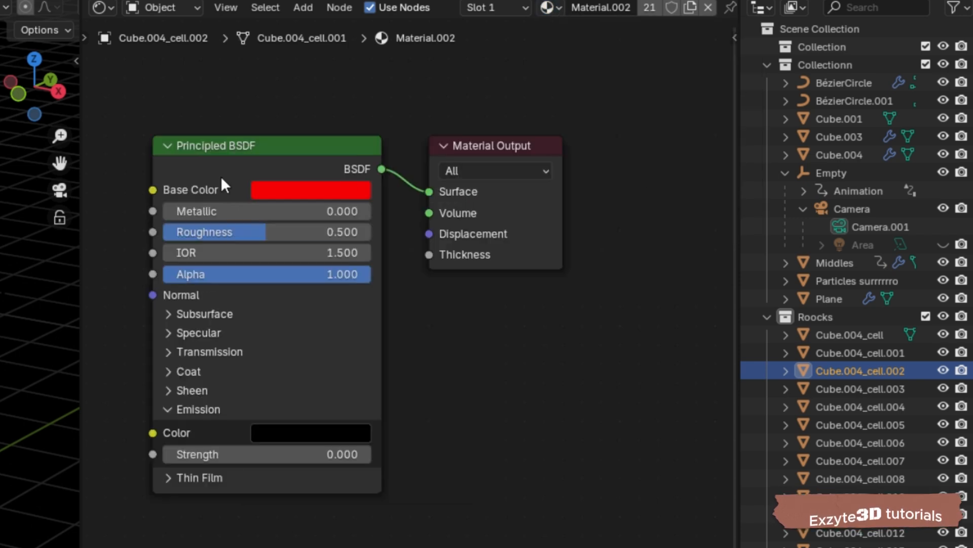
scroll(285, 179, "up", 1)
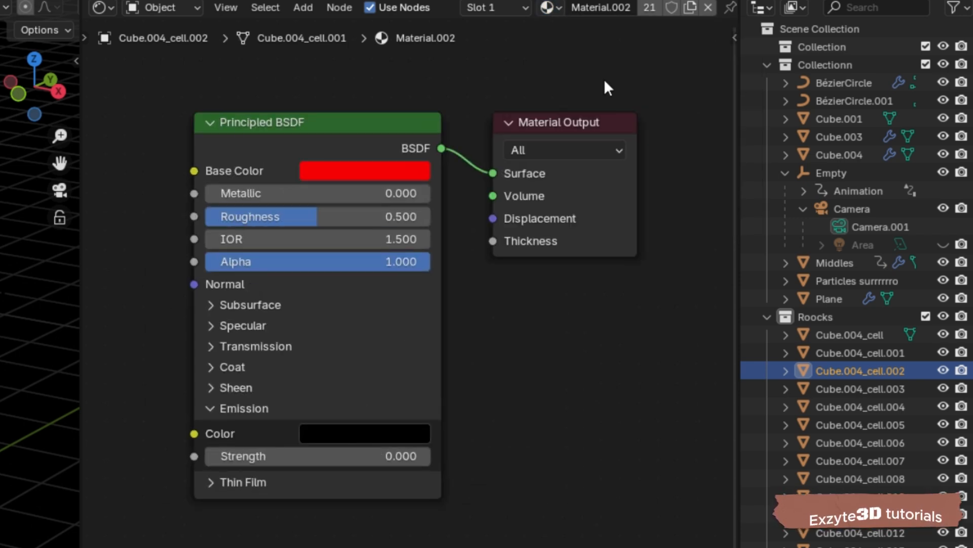
left_click(550, 8)
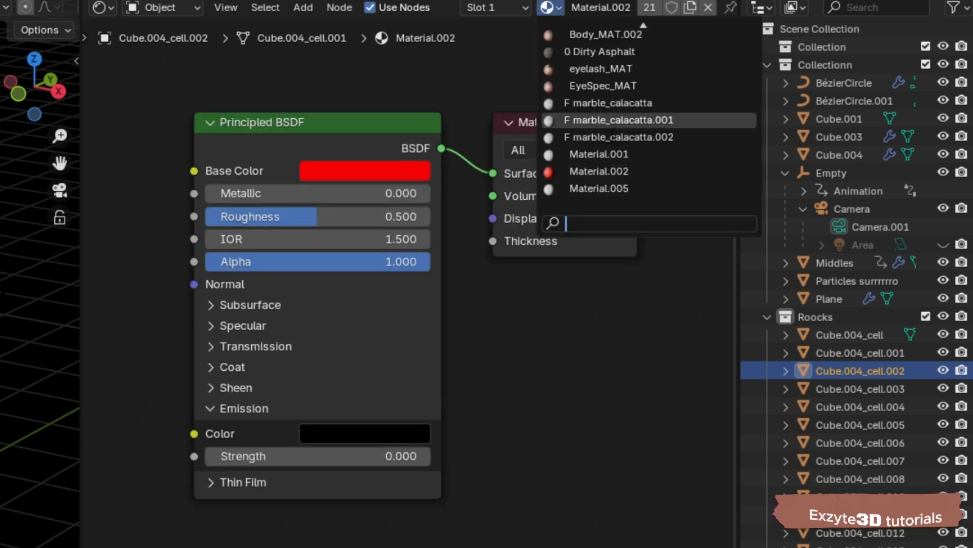
left_click(621, 154)
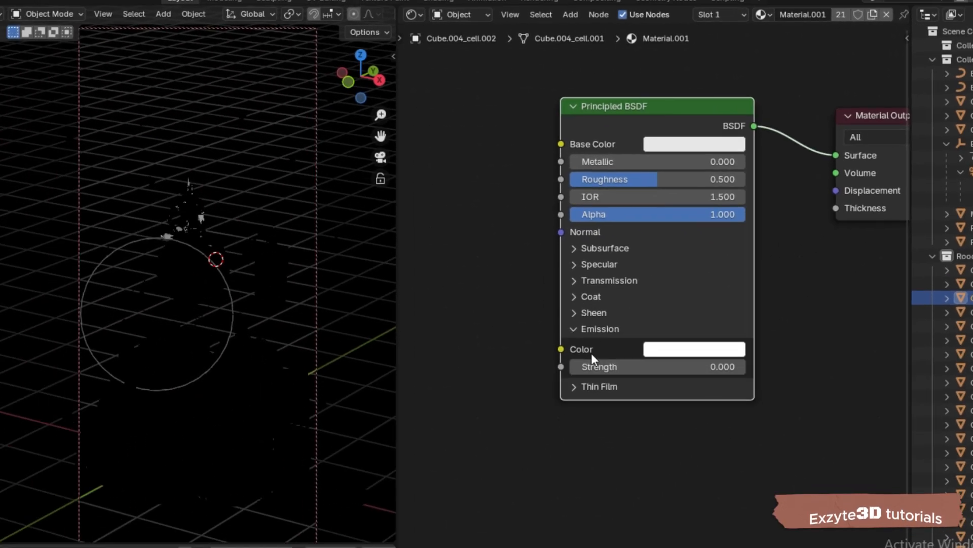
- Raise the emission strength of Material.001 to about 25.7 and check the glowing fragment faces around the sphere
left_click(228, 407)
left_click(587, 328)
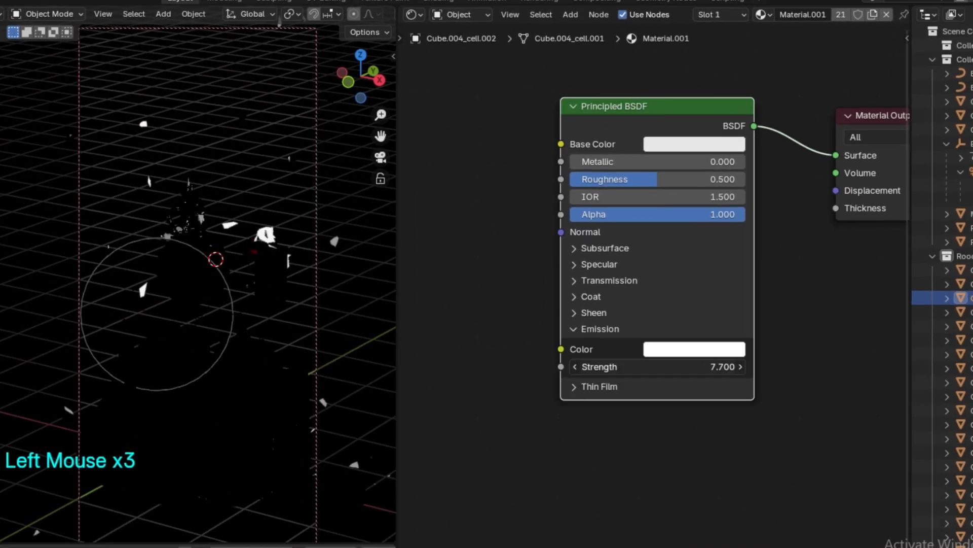
middle_click_drag(301, 239, 120, 220)
scroll(239, 245, "up", 6)
scroll(342, 223, "up", 2)
mouse_move(343, 223)
middle_mouse_down()
mouse_move(309, 229)
mouse_move(327, 235)
middle_mouse_up()
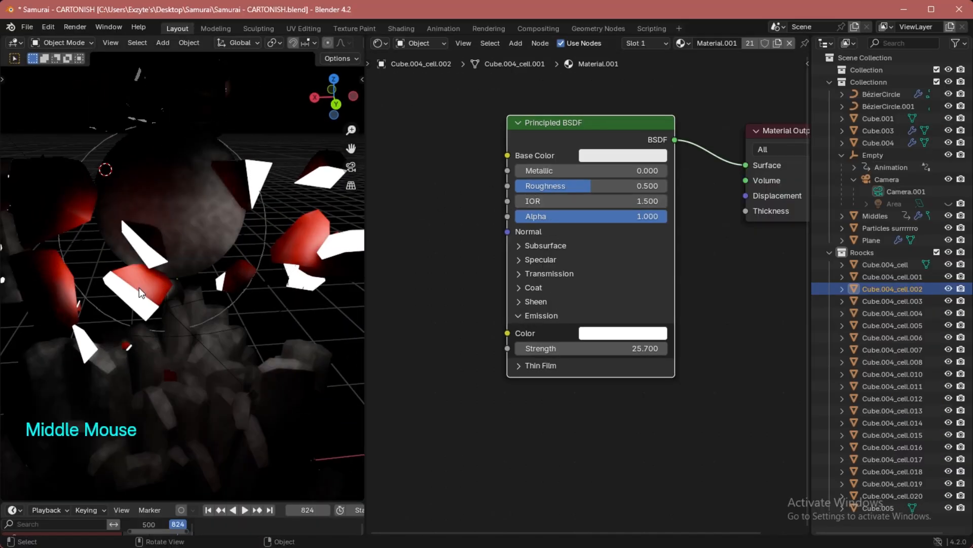
mouse_move(335, 90)
left_mouse_down()
mouse_move(305, 94)
mouse_move(332, 91)
left_mouse_up()
- Switch the fragment to Material.002 and give it a purple emission with a strength of 5.8
left_click(686, 48)
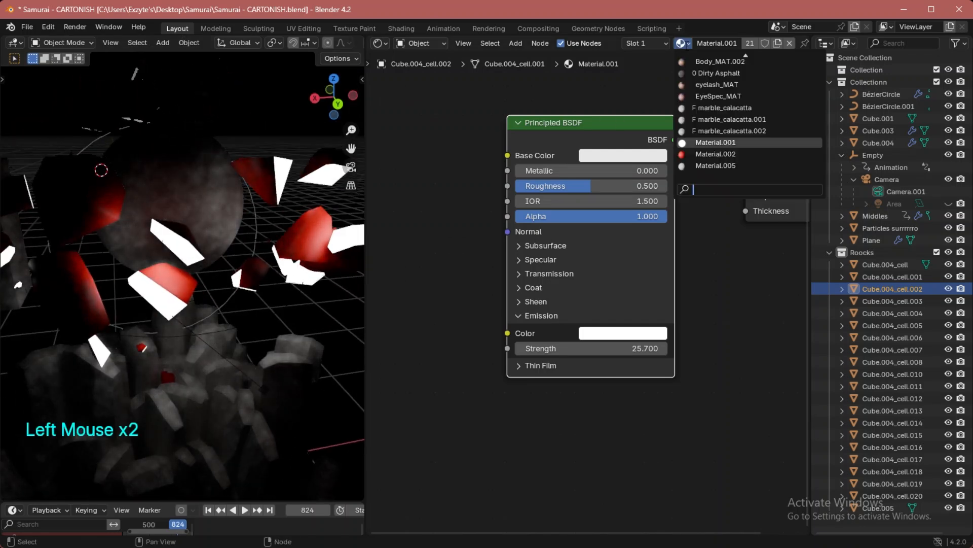
left_click(710, 154)
left_click(525, 334)
left_click(659, 141)
left_click(617, 168)
left_click_drag(558, 347, 596, 347)
left_click_drag(334, 96, 333, 102)
- Darken both the emission colour and the base colour of Material.002 to black
left_click(602, 318)
left_click(578, 331)
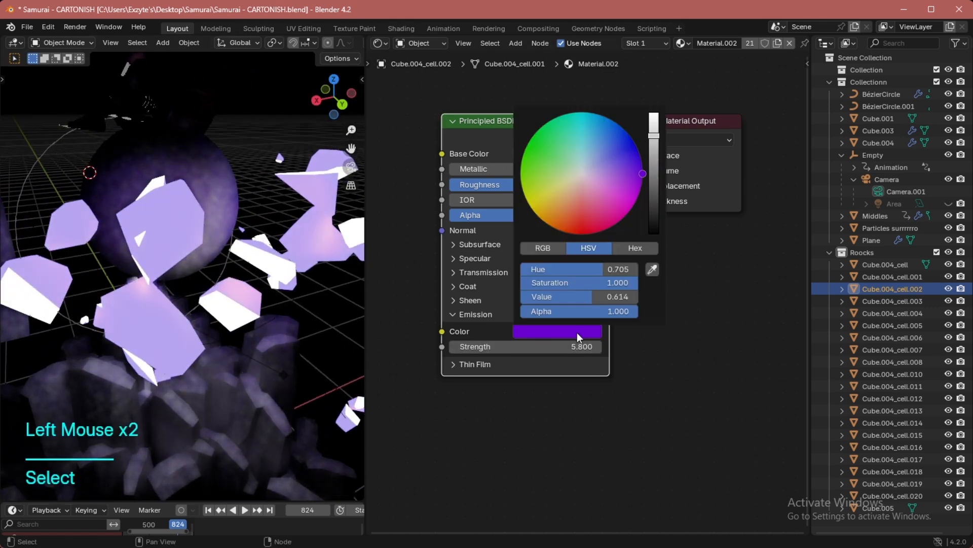
left_click_drag(598, 300, 558, 300)
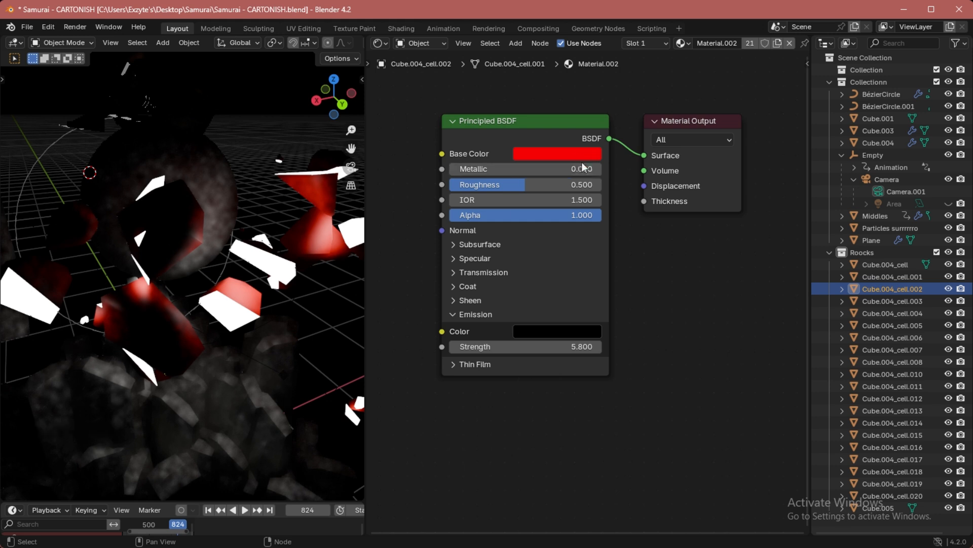
left_click(558, 153)
left_click(649, 282)
- Return to Material.001, add a Blackbody node and connect it to the Principled BSDF's emission colour
left_click(682, 43)
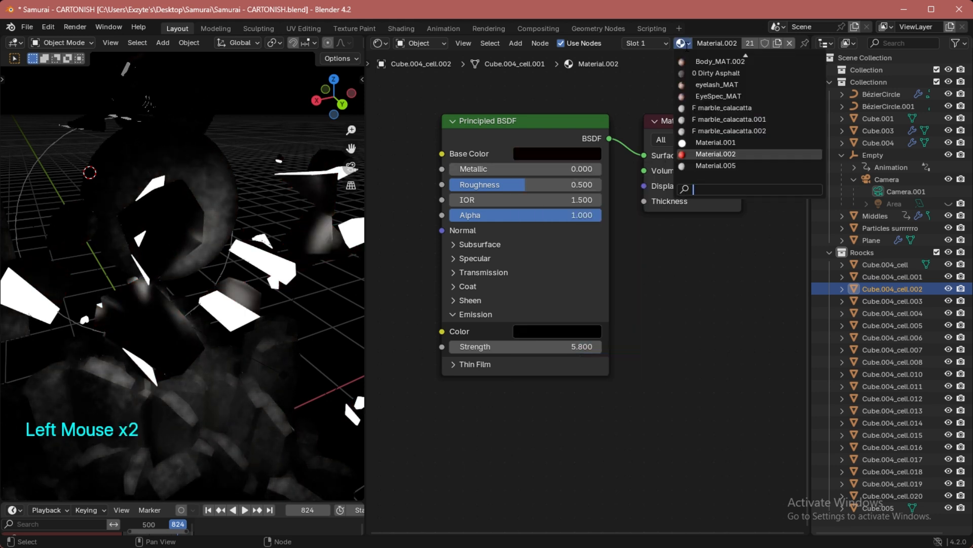
left_click(716, 142)
scroll(481, 354, "up", 1)
middle_click_drag(482, 352, 489, 342)
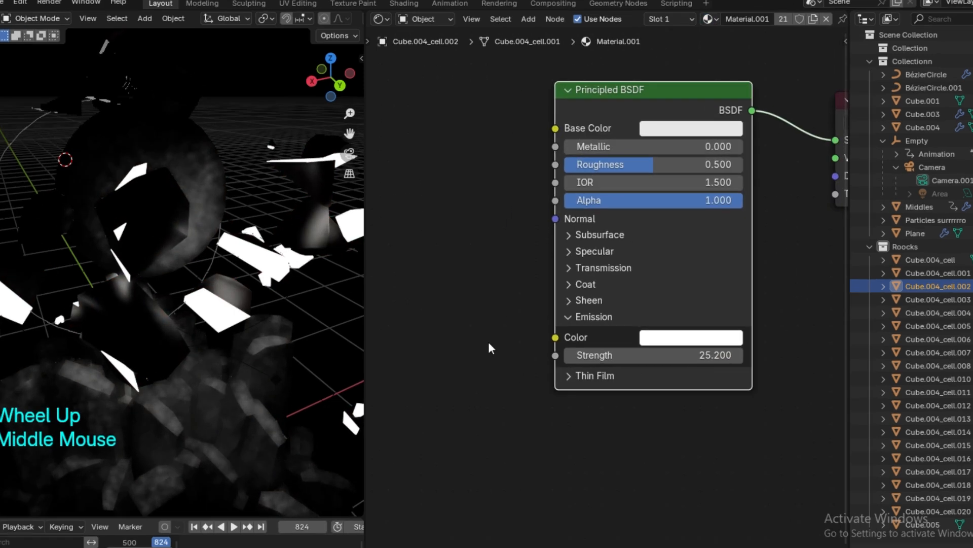
key("F3")
type("black")
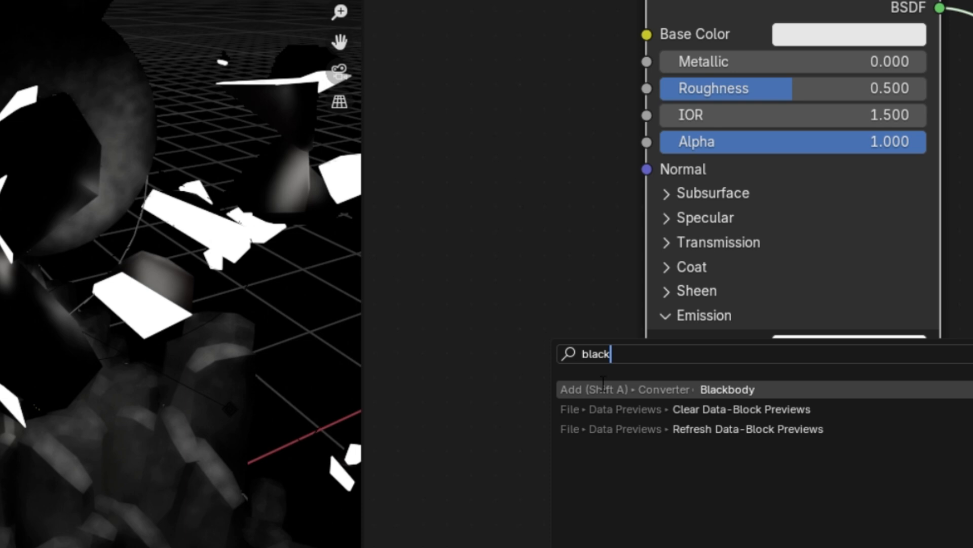
key("Return")
left_click(402, 290)
left_click_drag(593, 339, 645, 341)
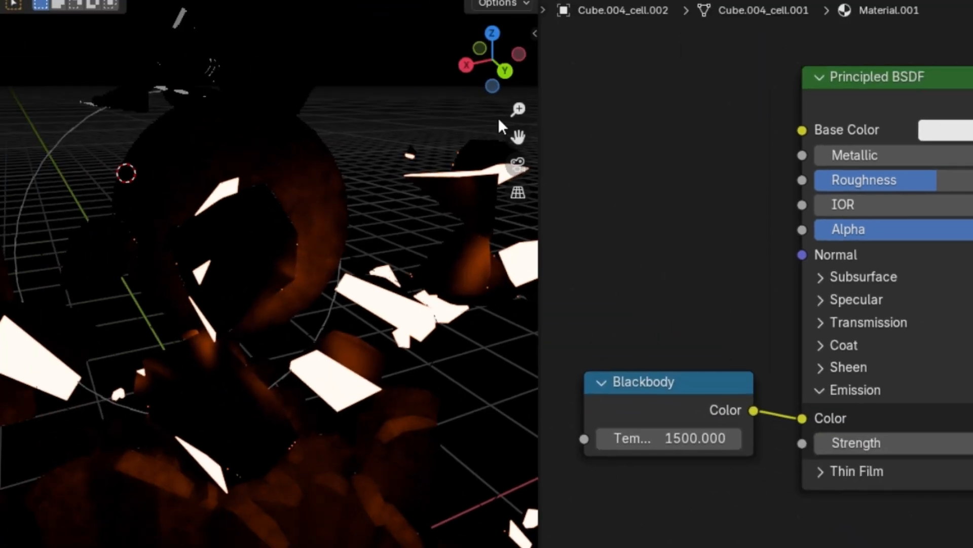
left_click_drag(497, 70, 490, 43)
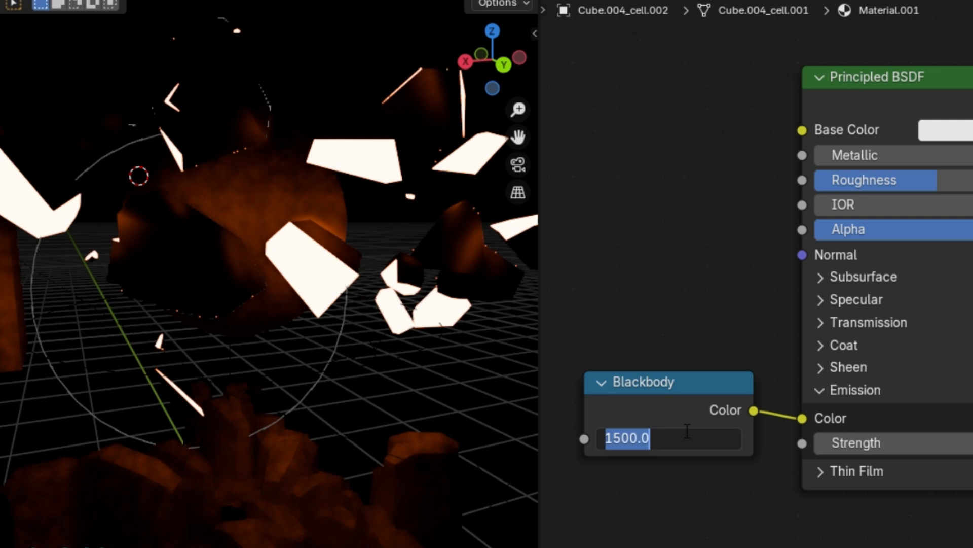
key("Return")
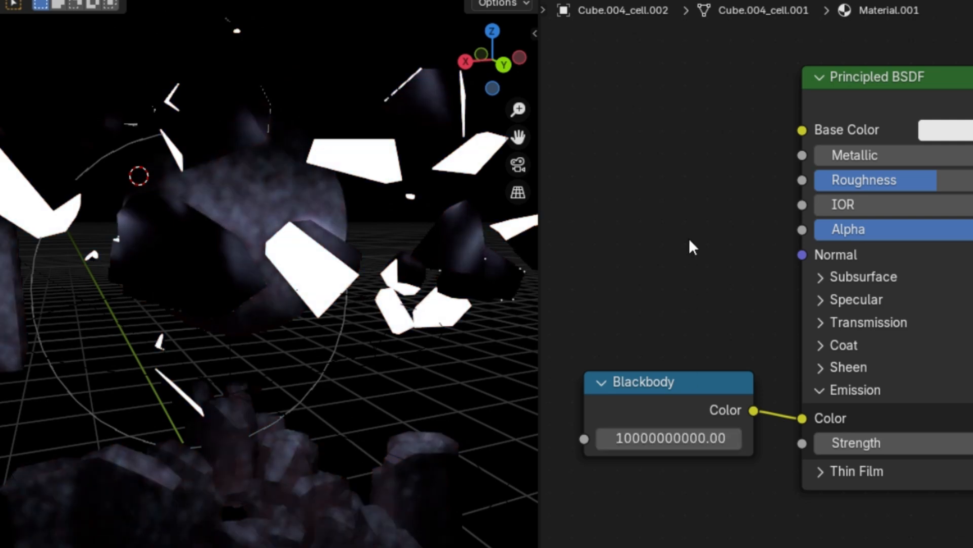
left_click_drag(497, 53, 493, 91)
type("2")
key("Return")
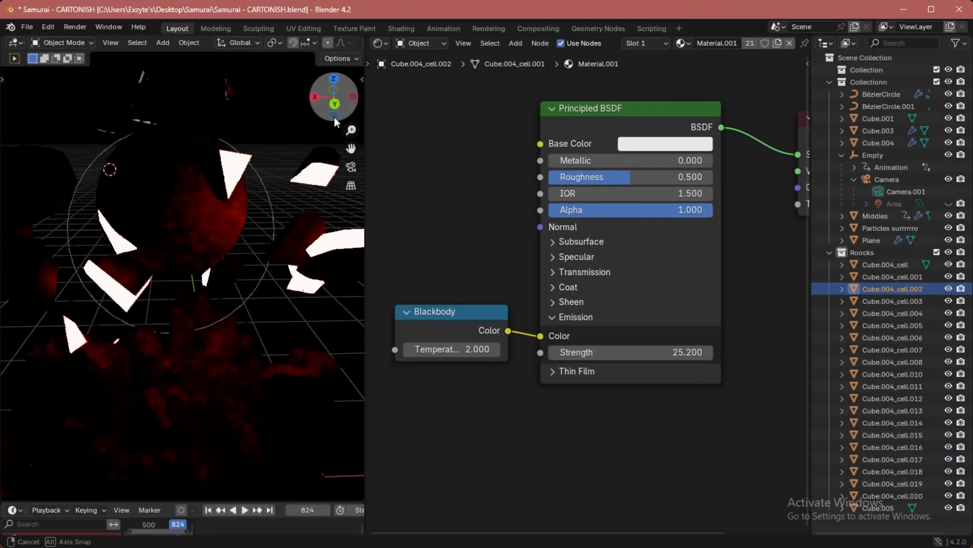
left_click(440, 349)
type("11111111111111")
key("Return")
left_click_drag(326, 87, 348, 88)
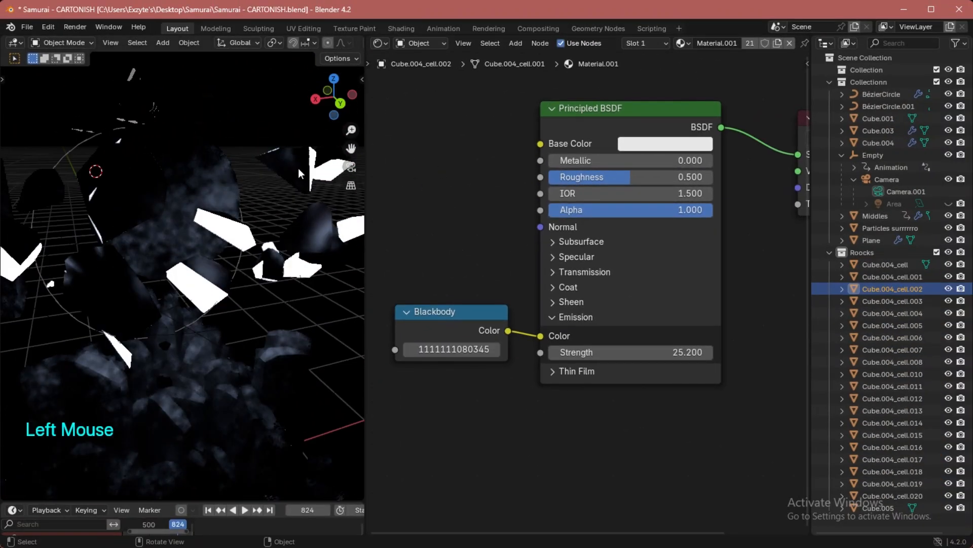
scroll(298, 168, "down", 1)
- Switch to the SamuraiRef reference board and examine the colours of the rock pillar and floating fragments
key("super+Tab")
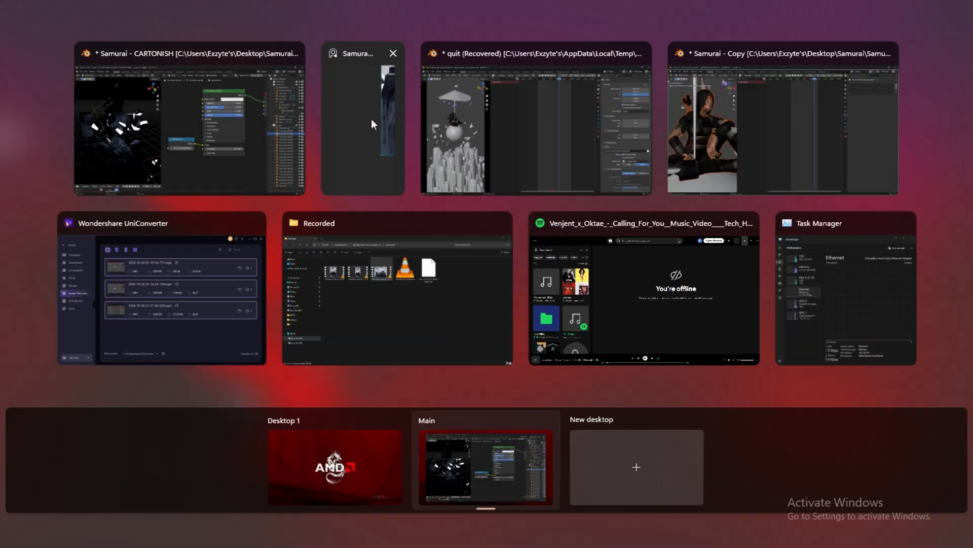
left_click(372, 118)
key("ctrl+f")
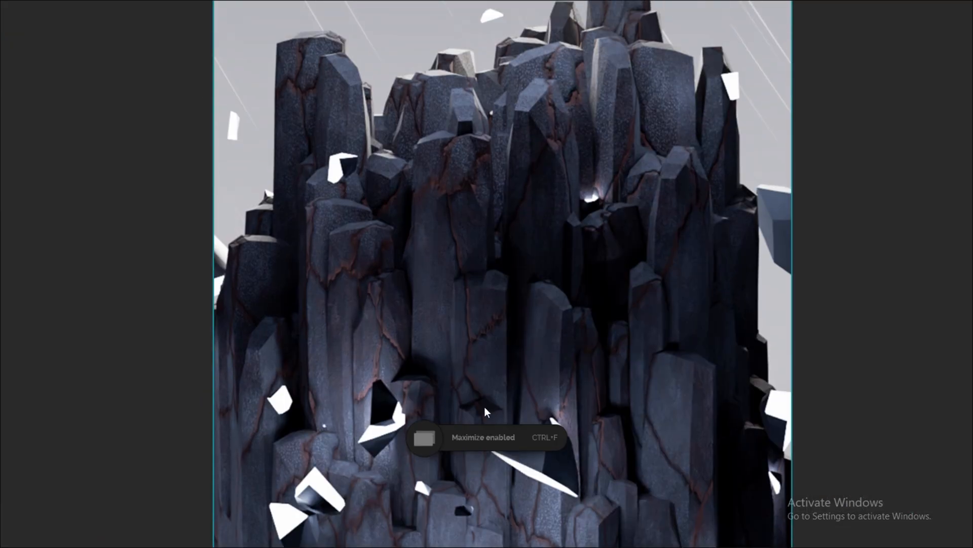
scroll(501, 282, "down", 3)
scroll(430, 352, "up", 4)
middle_click_drag(706, 302, 583, 288)
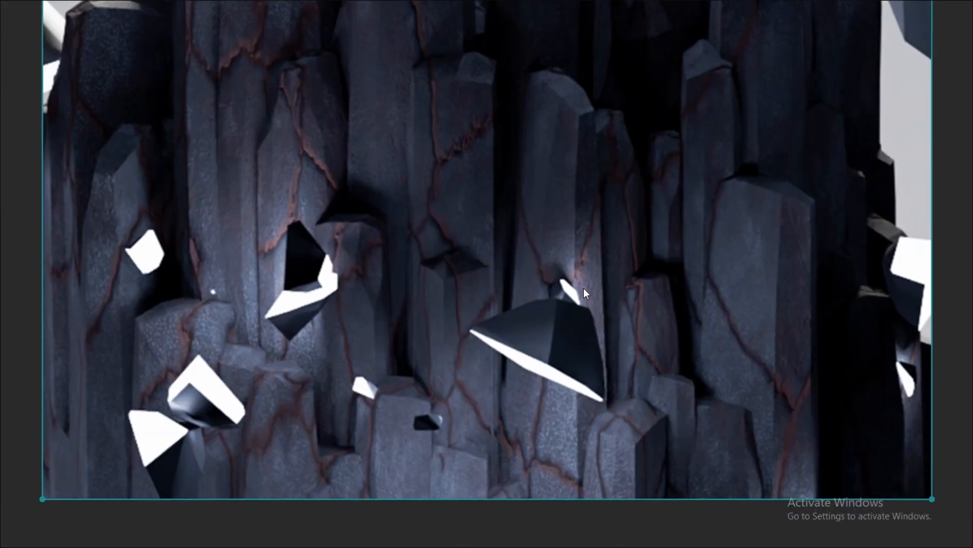
scroll(654, 175, "down", 5)
middle_click_drag(654, 175, 527, 307)
scroll(527, 307, "down", 1)
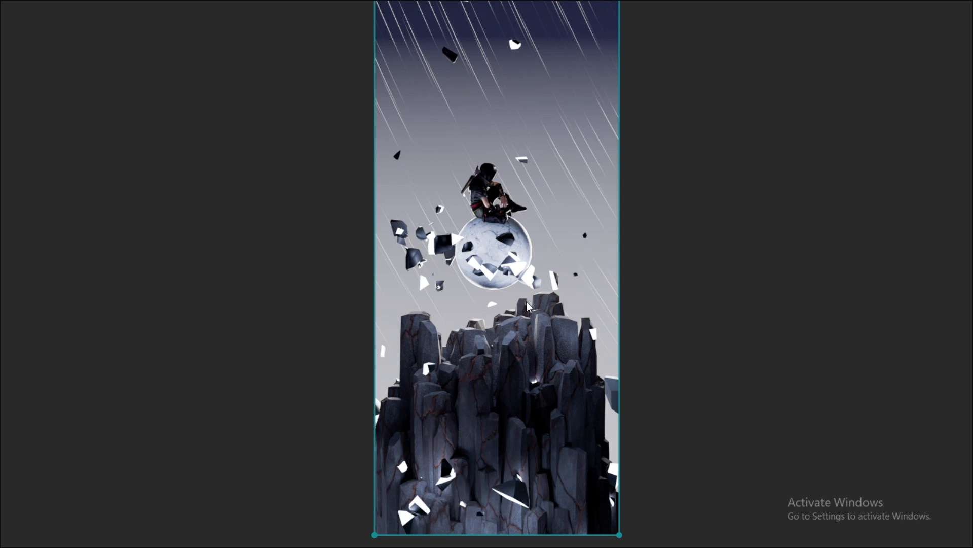
key("ctrl+f")
- With the animation playing, set Material.002's emission colour to dark blue and view the scene through the camera
left_click_drag(332, 97, 299, 99)
middle_click_drag(272, 430, 270, 152, "shift")
left_click_drag(333, 96, 309, 107)
scroll(284, 157, "down", 3)
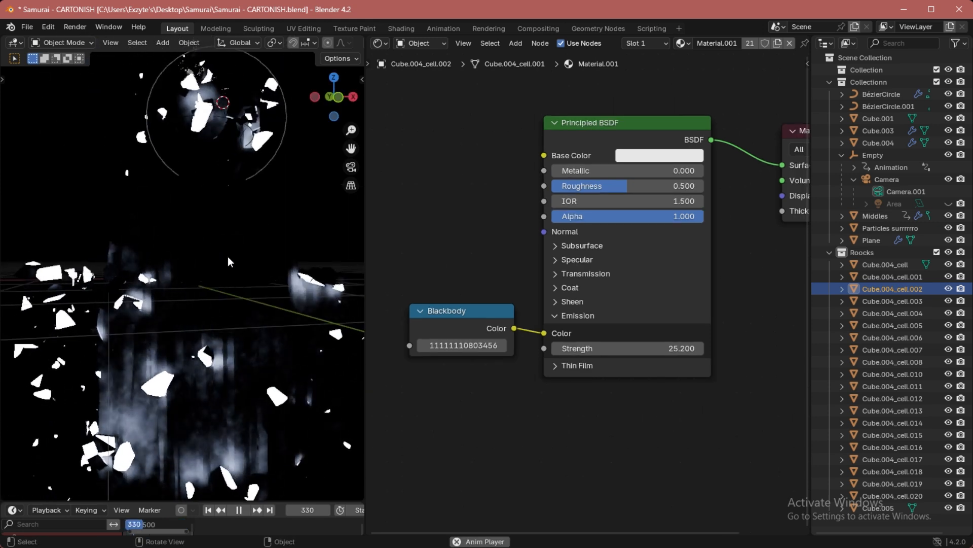
left_click(682, 43)
left_click(710, 154)
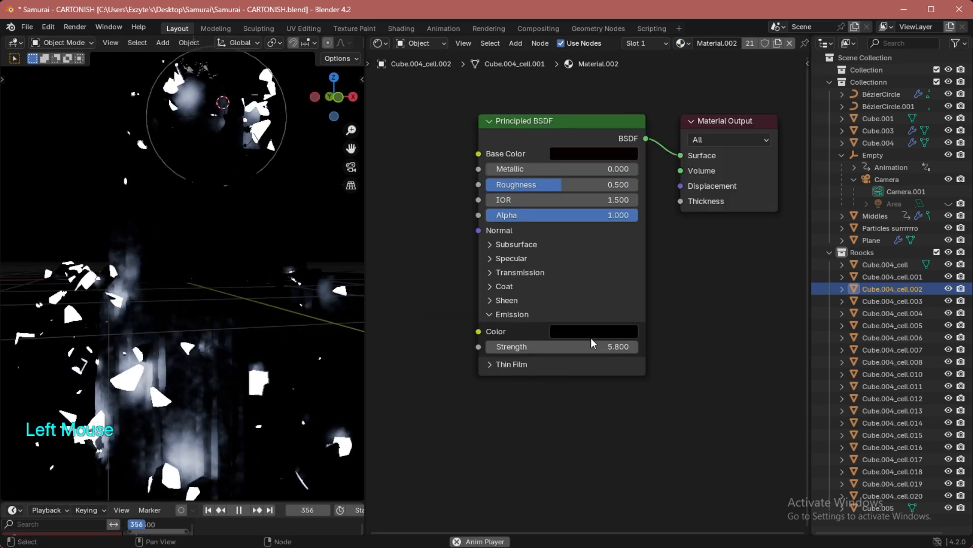
left_click(592, 331)
left_click(691, 203)
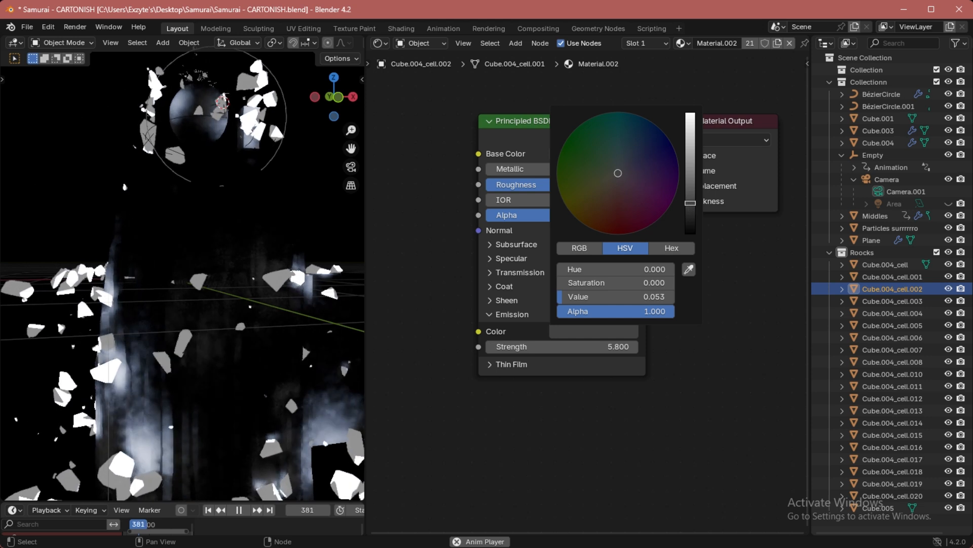
left_click(669, 206)
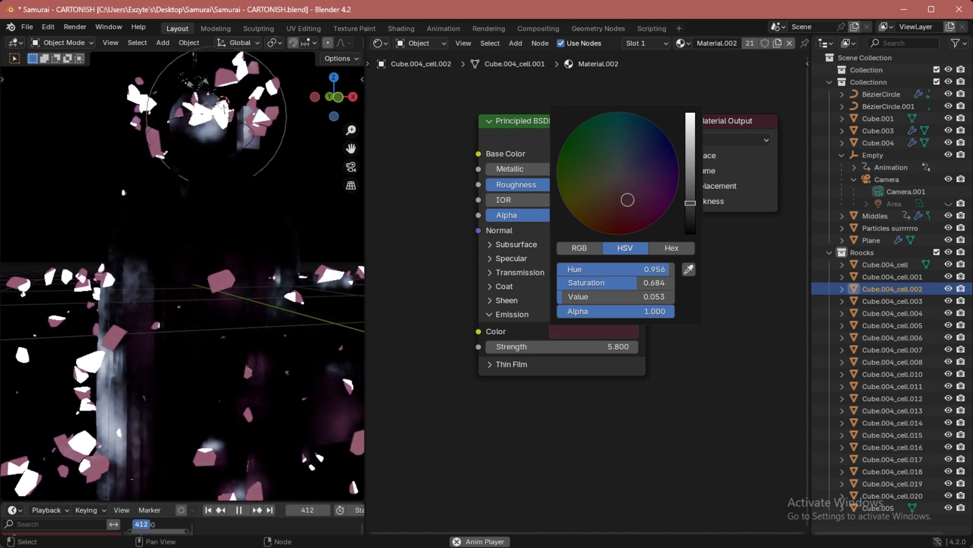
left_click_drag(670, 206, 672, 154)
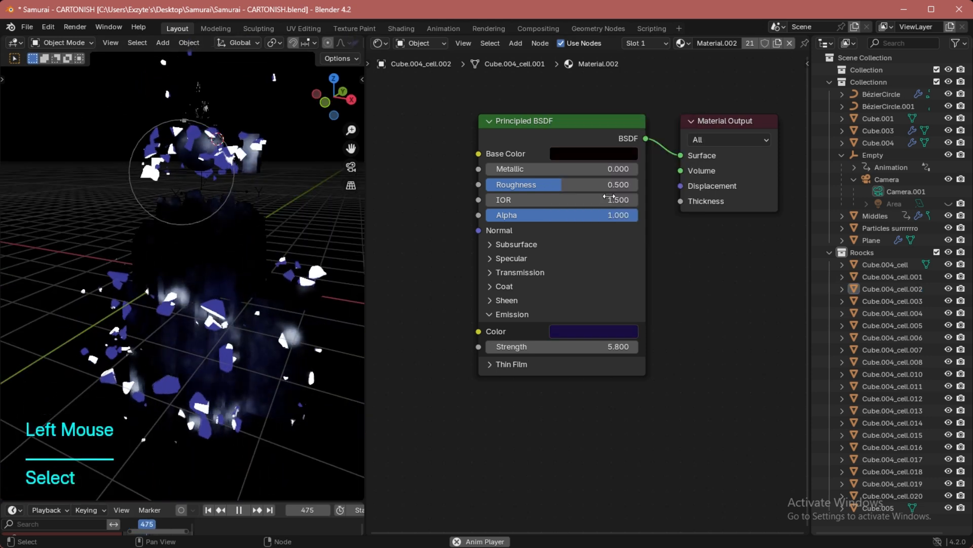
left_click_drag(327, 99, 304, 96)
left_click(352, 166)
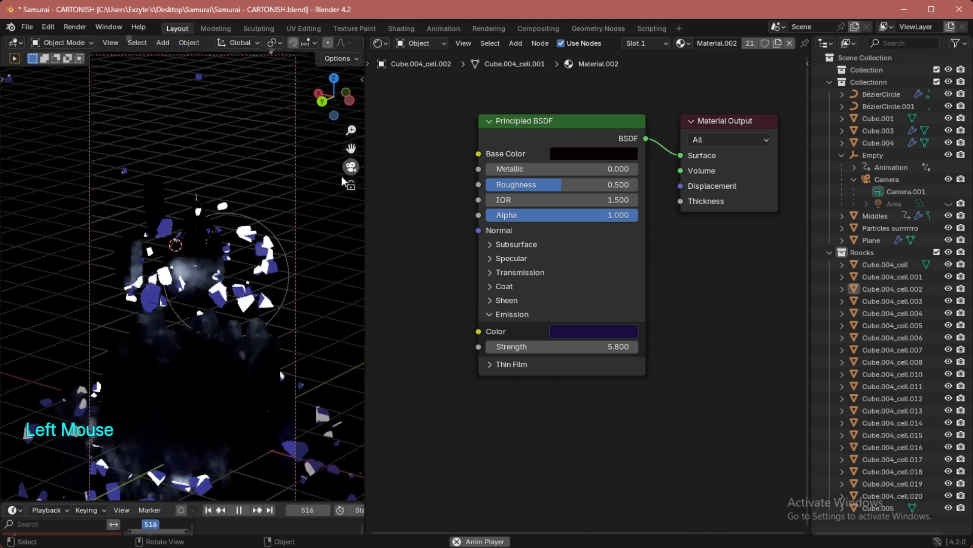
- Switch the Shader Editor to world shading and create a new world
scroll(476, 137, "down", 2)
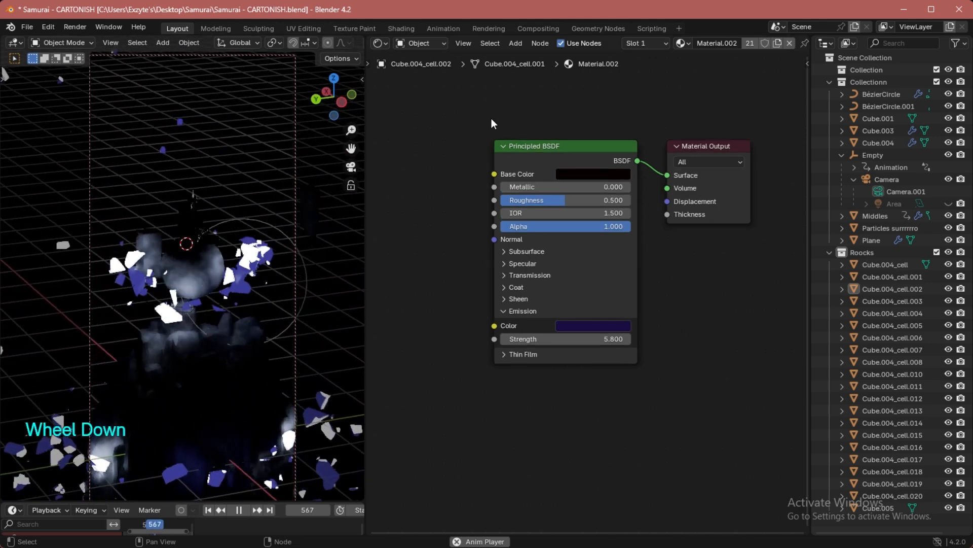
left_click(421, 43)
left_click(477, 113)
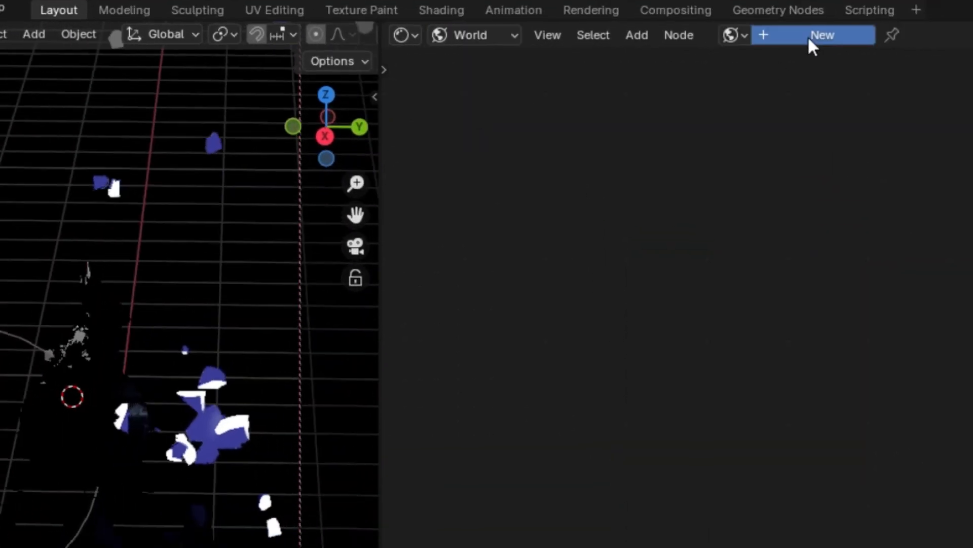
left_click(809, 37)
scroll(583, 168, "up", 3)
left_click_drag(547, 161, 569, 165)
- Open the SamuraiRef reference board again and examine the sky behind the archer
key("super+Tab")
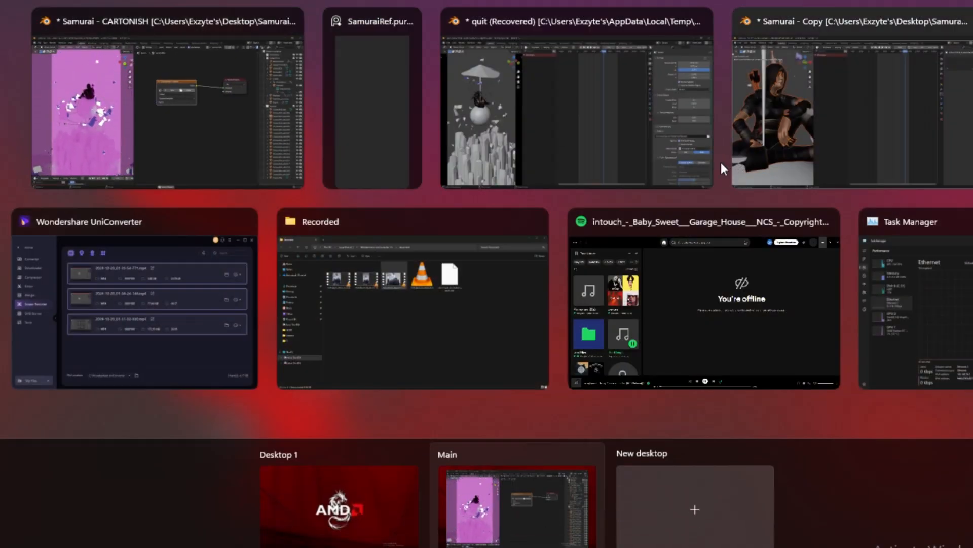
left_click(364, 118)
key("ctrl+f")
scroll(568, 279, "up", 6)
scroll(637, 252, "down", 2)
middle_click_drag(612, 26, 694, 378)
scroll(550, 126, "down", 3)
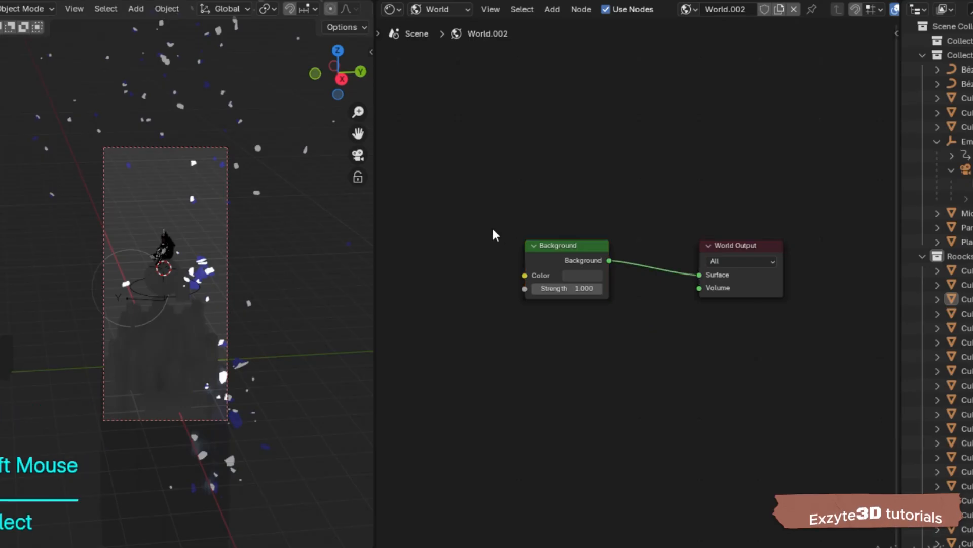
- Add an Image Texture node feeding the world Background colour and load the Aesthetic stars wallpaper image into it
key("F3")
type("ima")
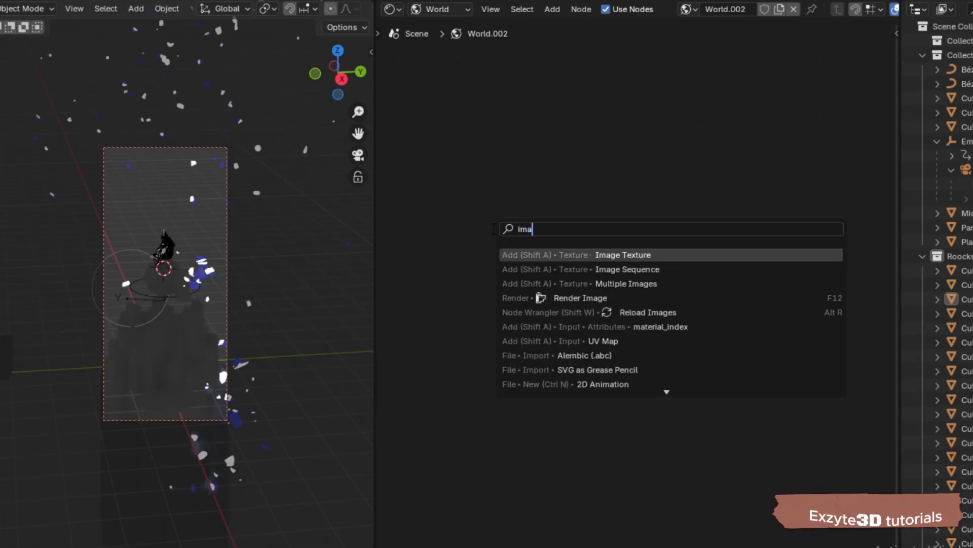
type("ge")
key("Return")
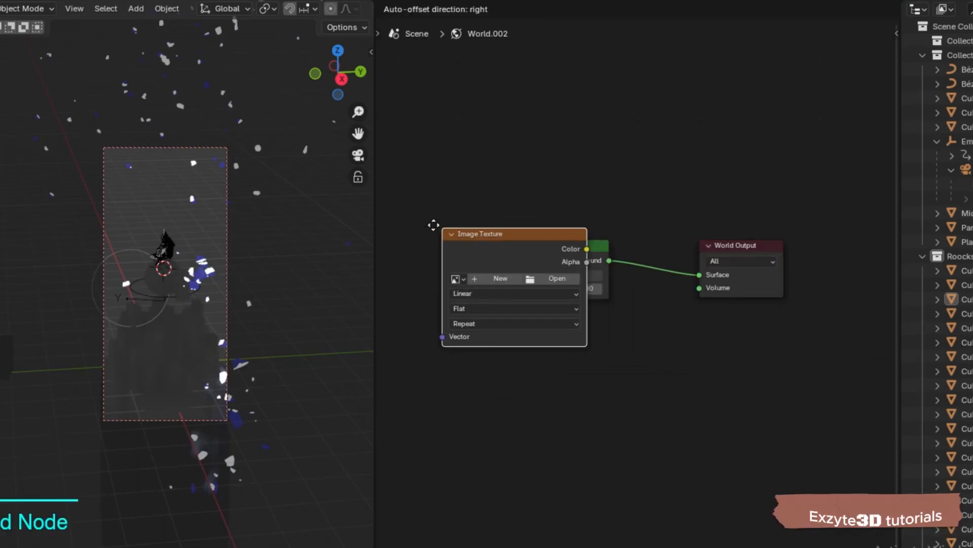
left_click(436, 226)
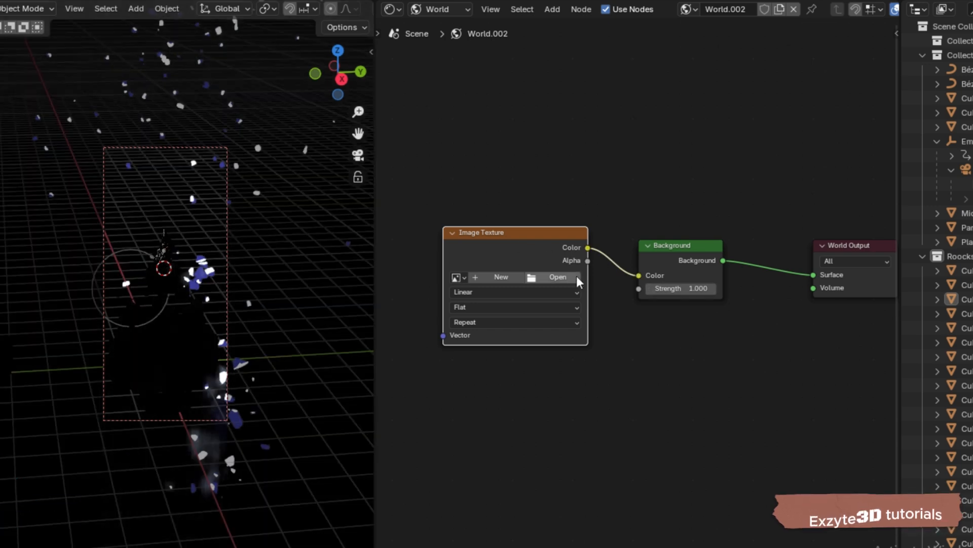
left_click(568, 277)
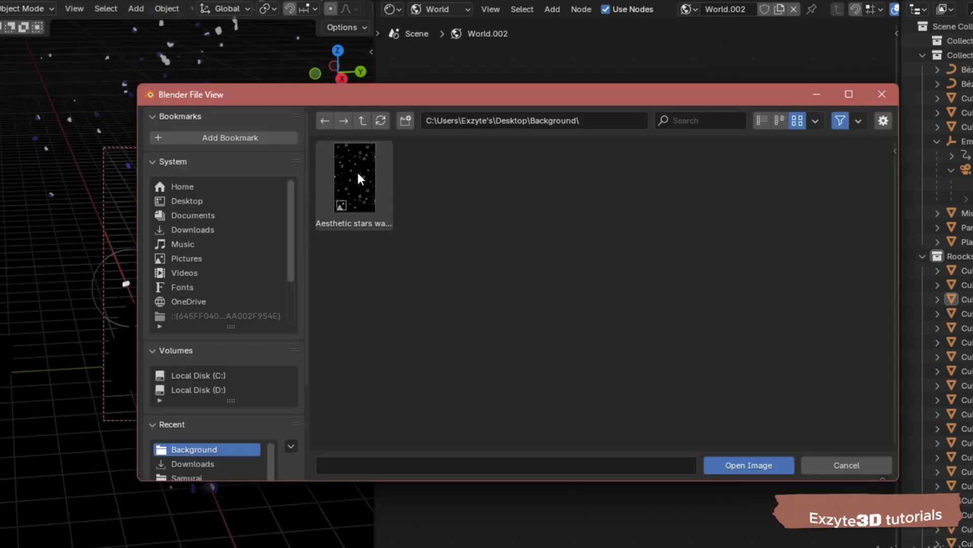
left_click(736, 462)
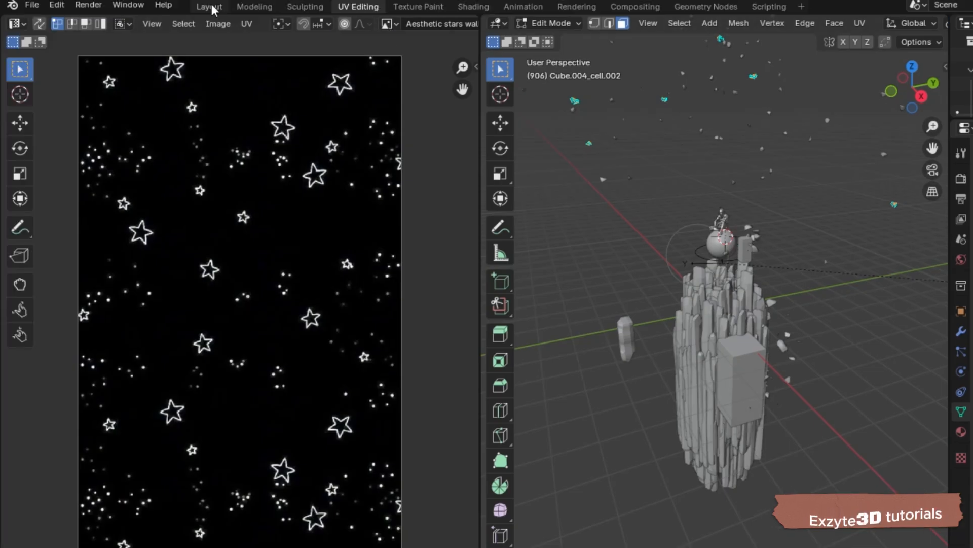
- Return to the Layout workspace, widen the Shader Editor, and add Texture Coordinate and Mapping nodes to the stars image texture
left_click(211, 6)
scroll(568, 288, "up", 2)
middle_click_drag(632, 270, 733, 296)
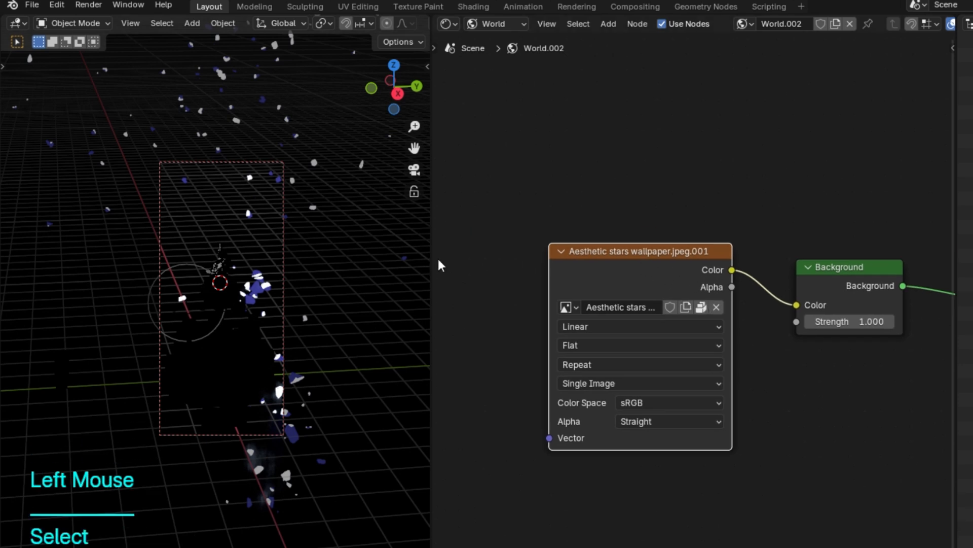
left_click_drag(431, 256, 364, 256)
scroll(609, 272, "down", 4)
left_click_drag(612, 268, 670, 237)
left_click_drag(694, 289, 876, 409)
left_click_drag(668, 289, 738, 281)
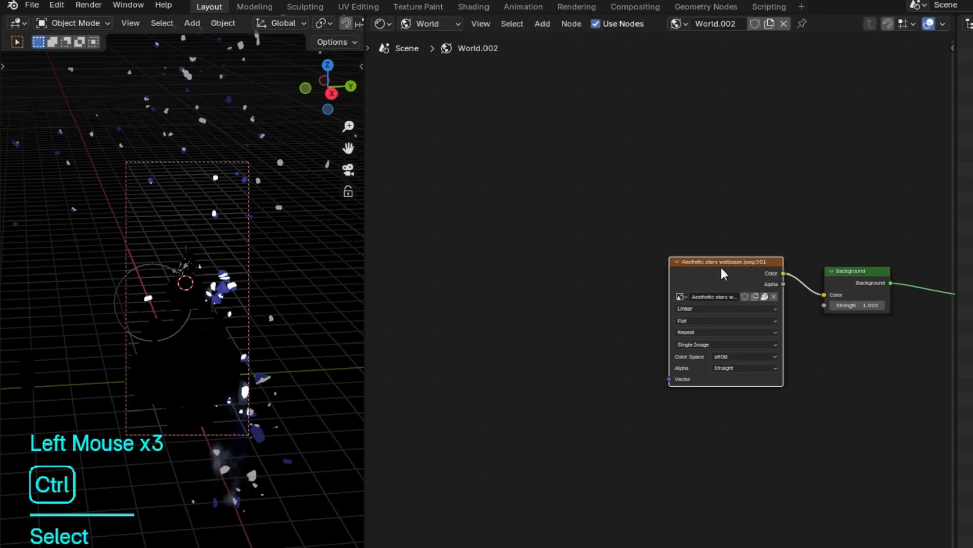
key("ctrl+t")
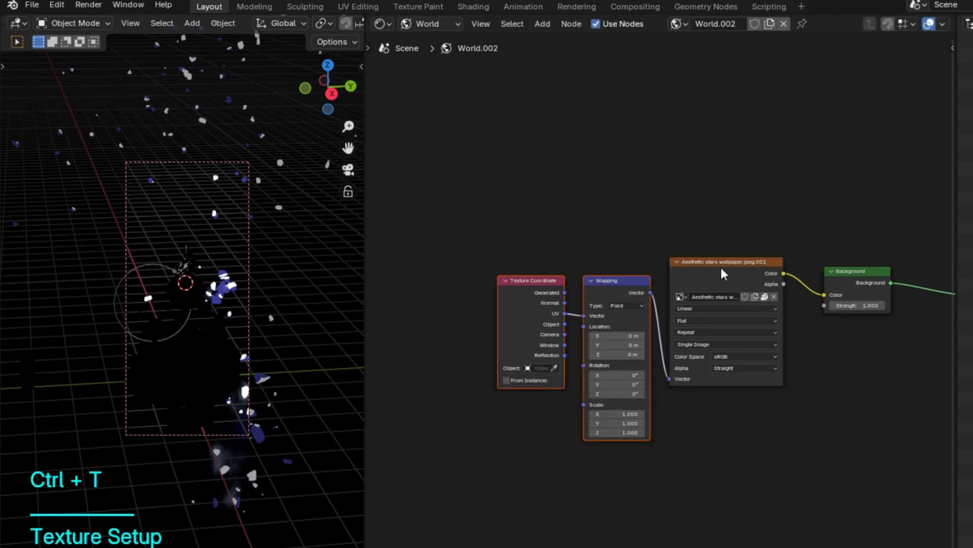
scroll(723, 271, "up", 3)
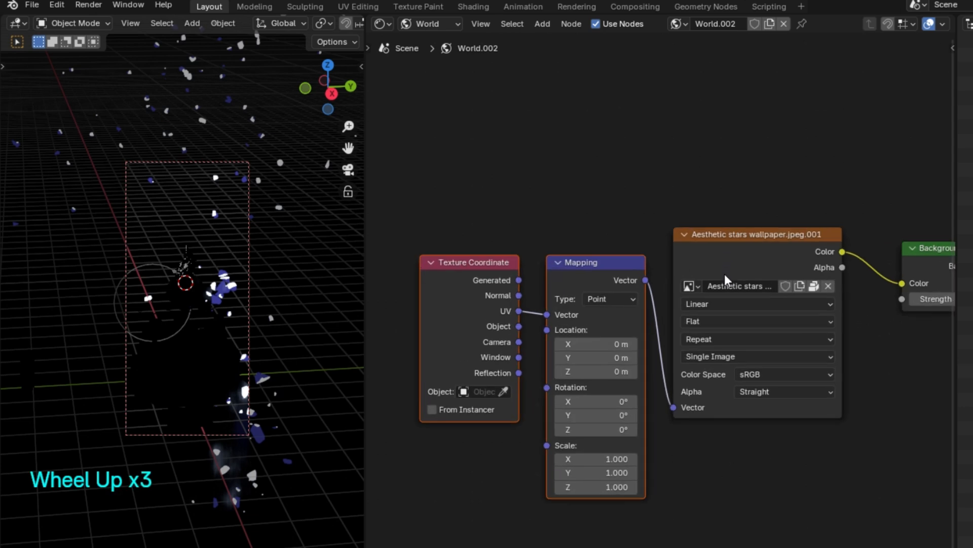
- Check in the add-on preferences that Node Wrangler is enabled
left_click(57, 5)
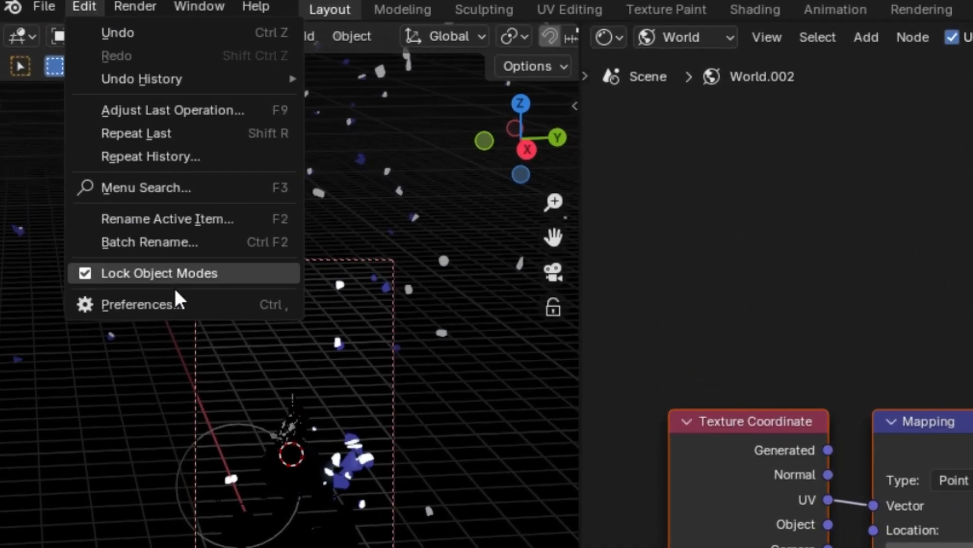
left_click(117, 192)
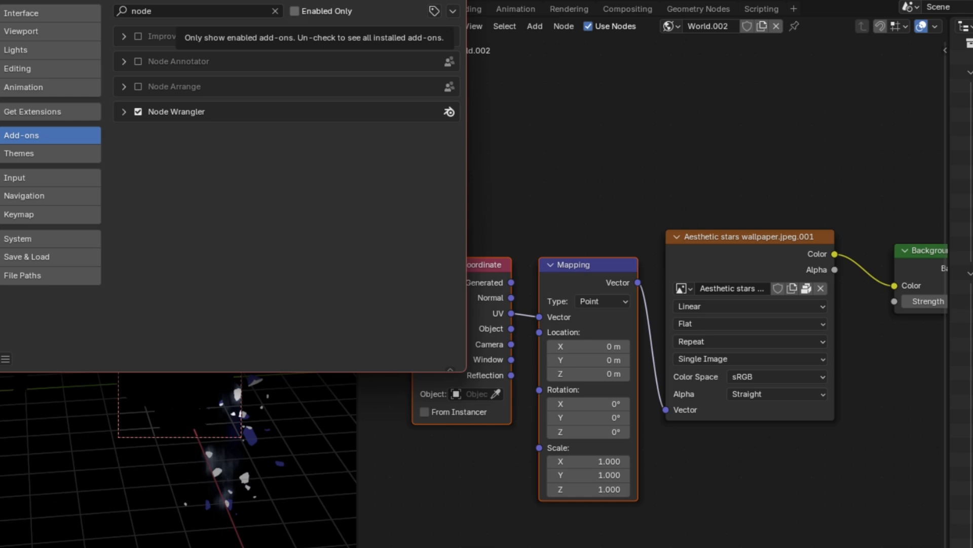
left_click(452, 0)
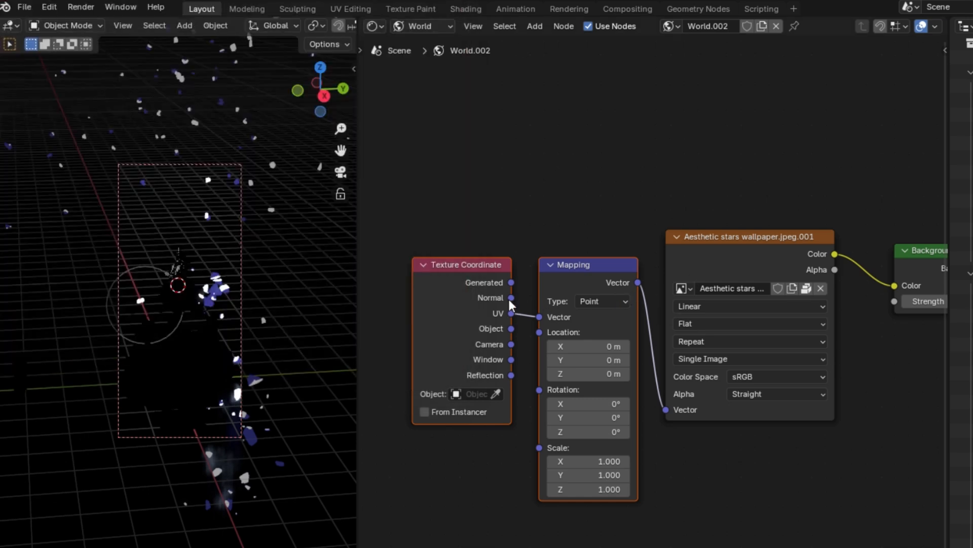
- Connect the Texture Coordinate's Normal output to the Mapping vector and set the stars image's projection to Tube
left_click_drag(534, 314, 535, 314)
left_click_drag(320, 89, 294, 93)
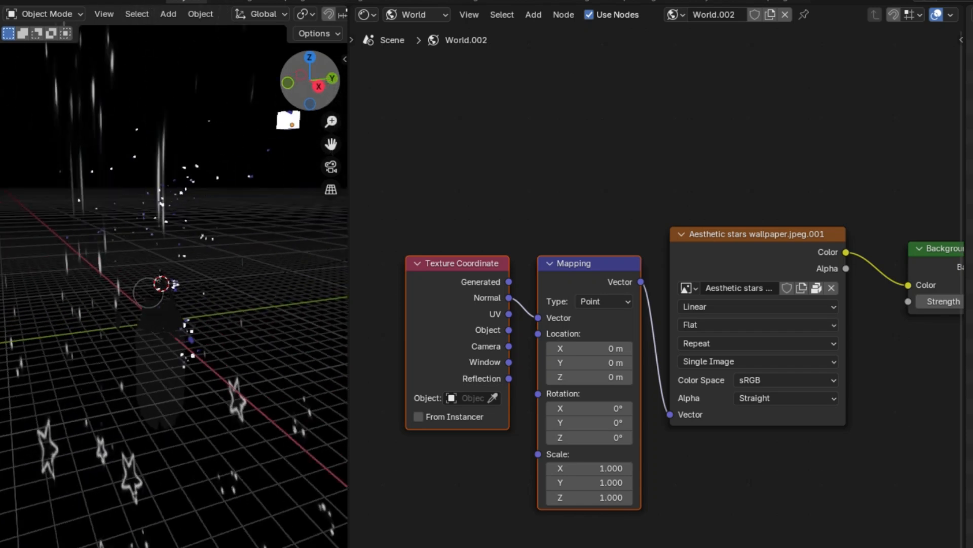
left_click(705, 322)
left_click(708, 411)
left_click(330, 165)
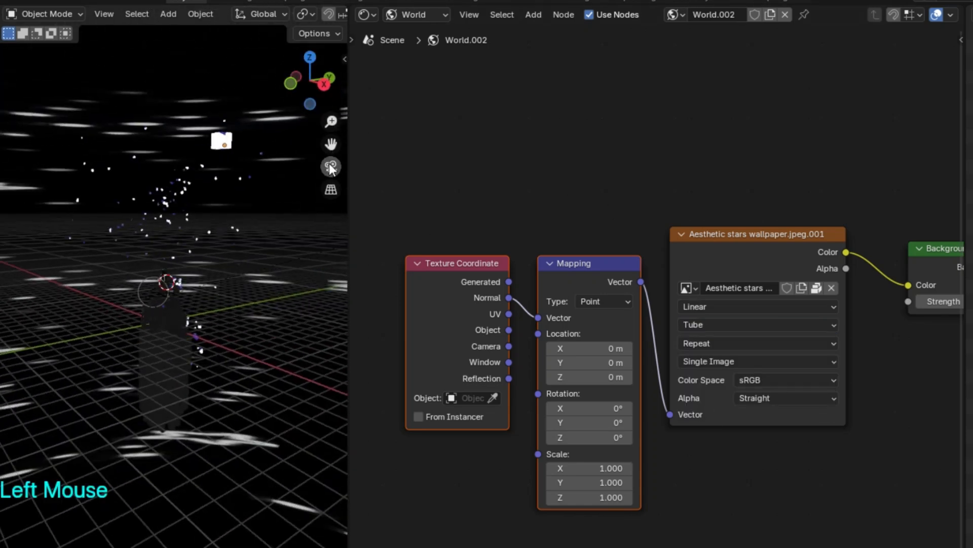
- Switch to the reference board and examine the streaks in the sky around the seated figure
key("super+Tab")
left_click(414, 158)
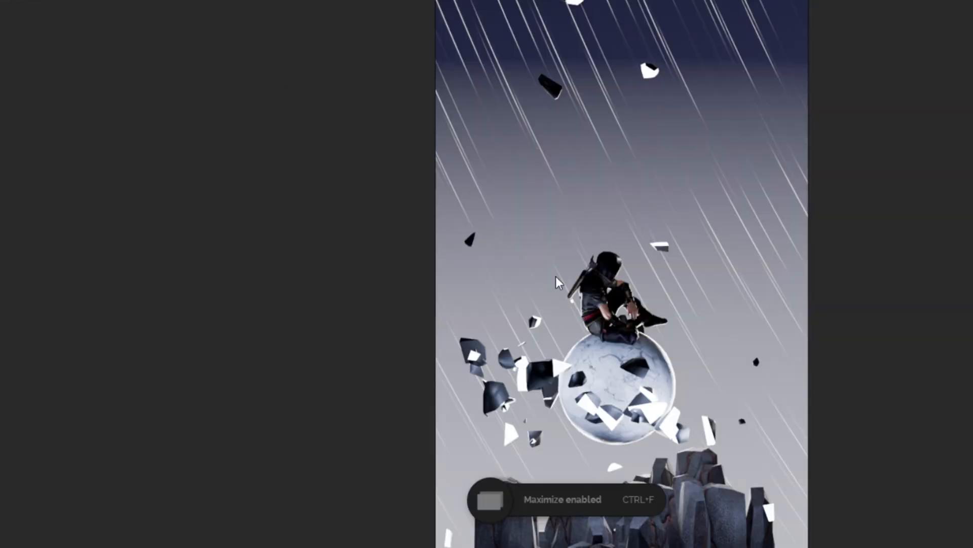
scroll(556, 275, "up", 6)
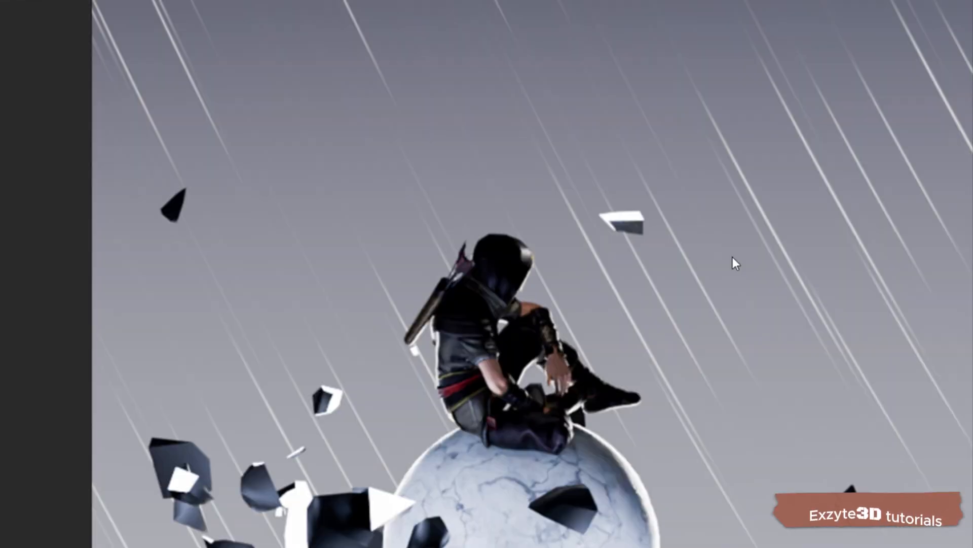
scroll(732, 263, "down", 6)
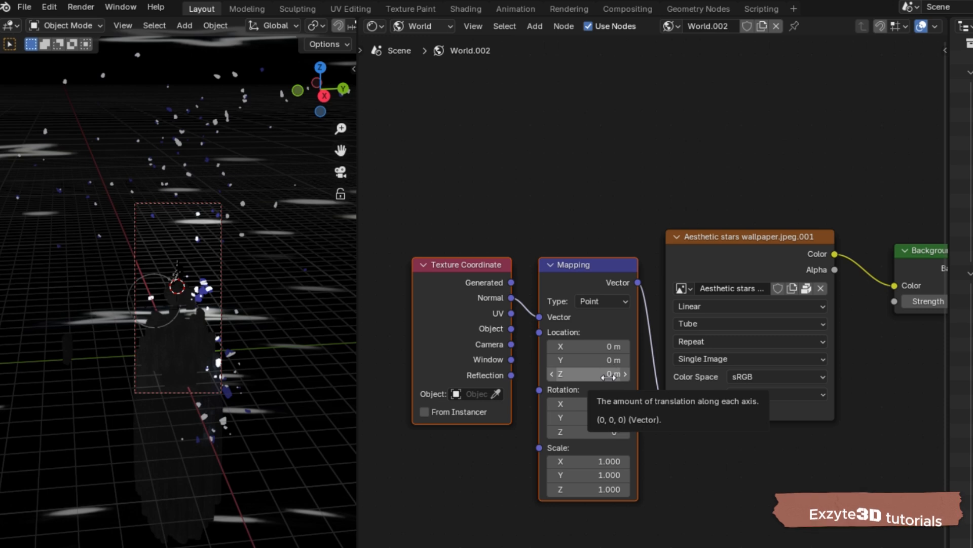
- Set the Mapping location to 0 m, rotation to 123°, 77°, 77° and scale to 30 on all axes, and reposition the Background node
left_click(588, 347)
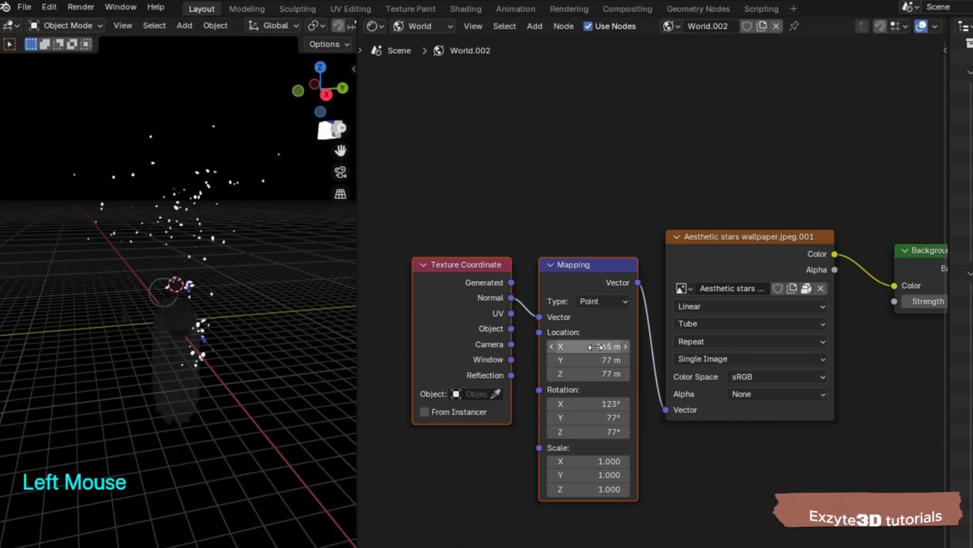
left_click_drag(591, 461, 608, 461)
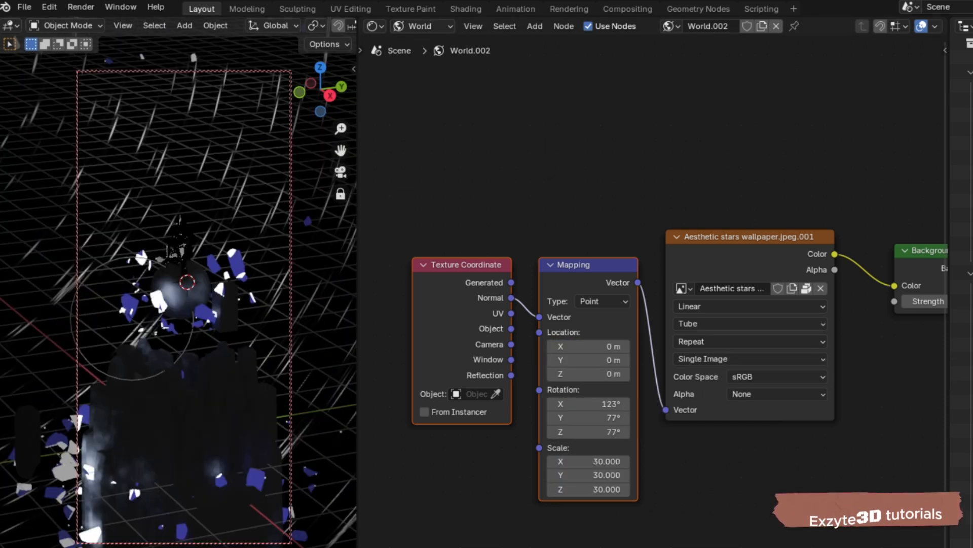
scroll(769, 270, "down", 4)
scroll(712, 232, "up", 1)
middle_click_drag(771, 270, 688, 210)
left_click_drag(763, 252, 682, 244)
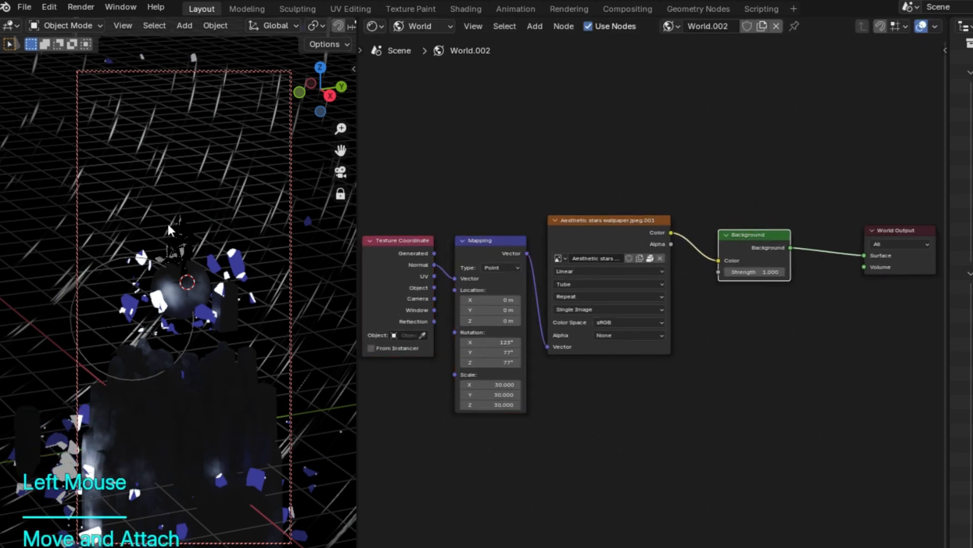
- Insert an Emission node between the stars image texture and the Background node
scroll(758, 224, "up", 2)
key("F3")
type("emisio")
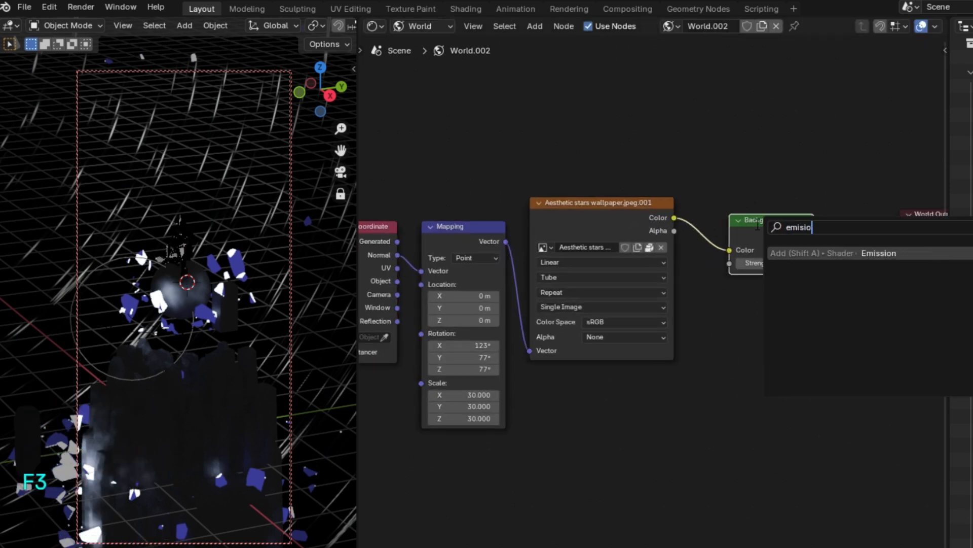
key("Return")
left_click(760, 235)
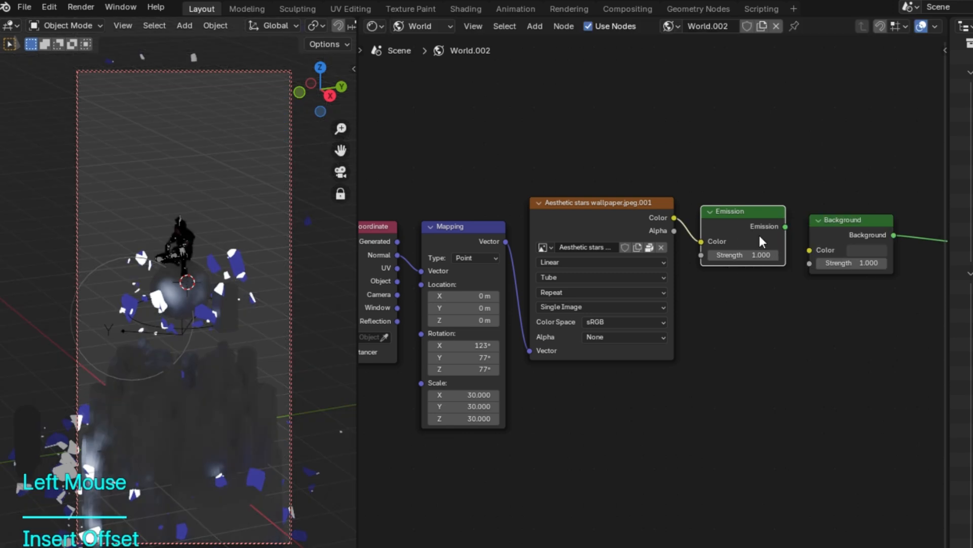
- Detach and delete the Background node so that Emission feeds the World Output surface directly
scroll(829, 240, "down", 2)
middle_click_drag(829, 239, 698, 215)
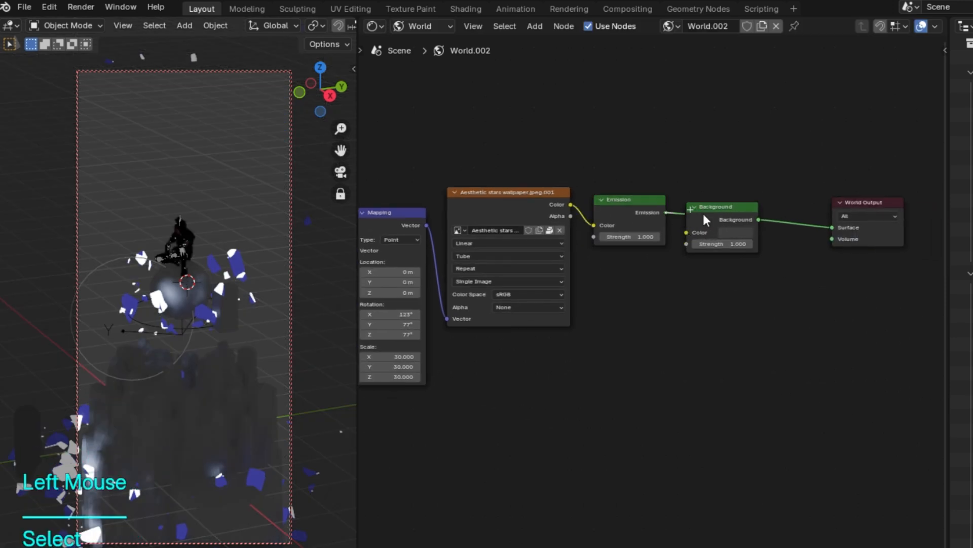
left_click_drag(735, 210, 725, 290)
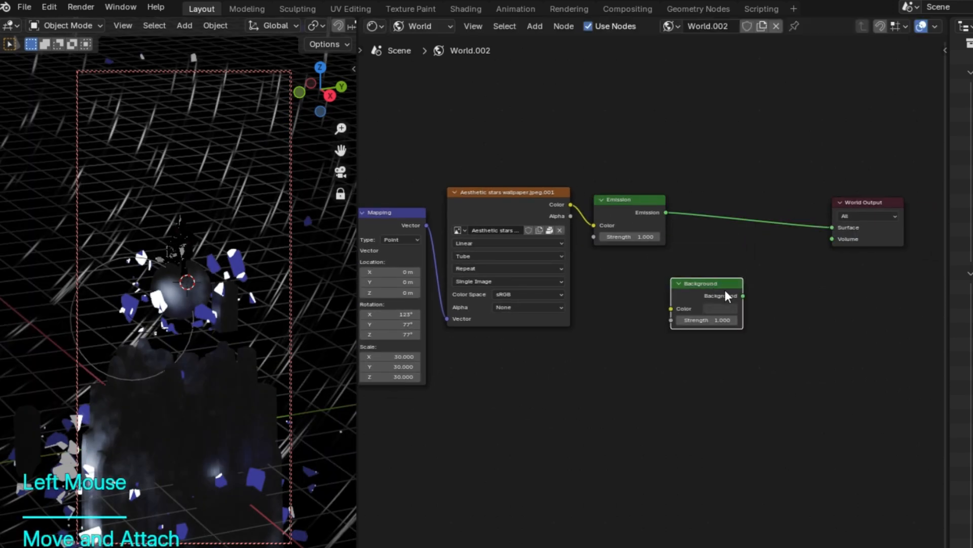
key("x")
- Try an Emission strength of 12 and settle on 3
scroll(659, 304, "up", 2)
scroll(665, 248, "up", 1)
left_click(680, 230)
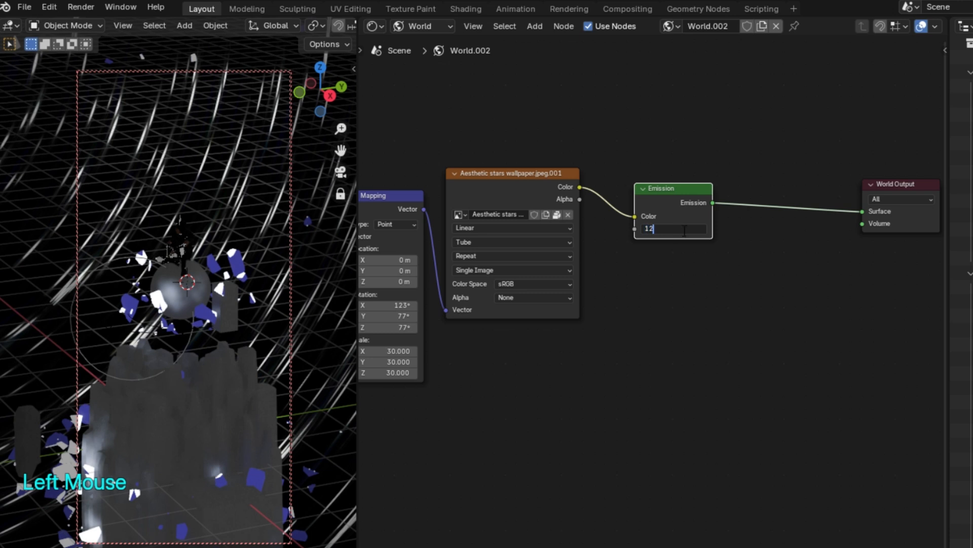
type("12")
key("Return")
- Add a Background node below Emission and combine the two with a Mix Shader feeding the World Output
key("F3")
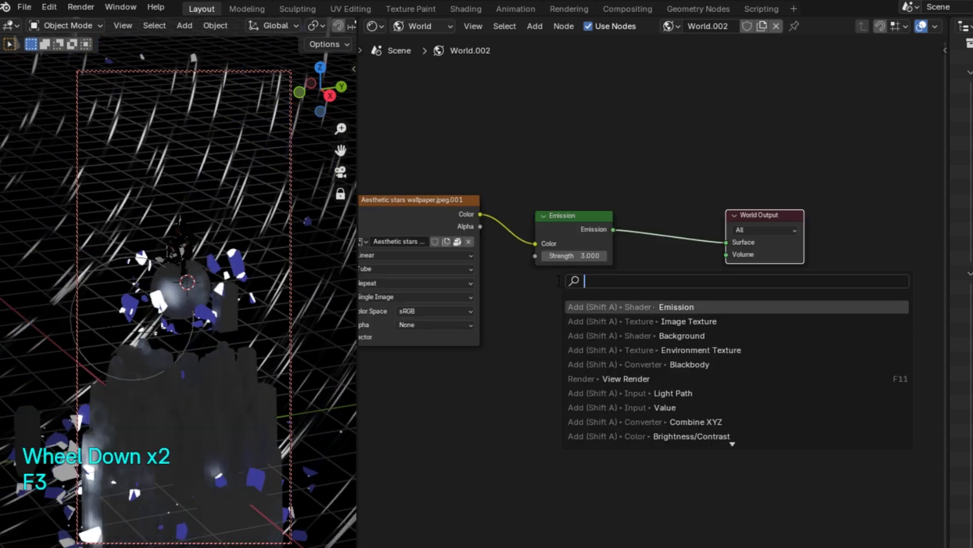
type("back")
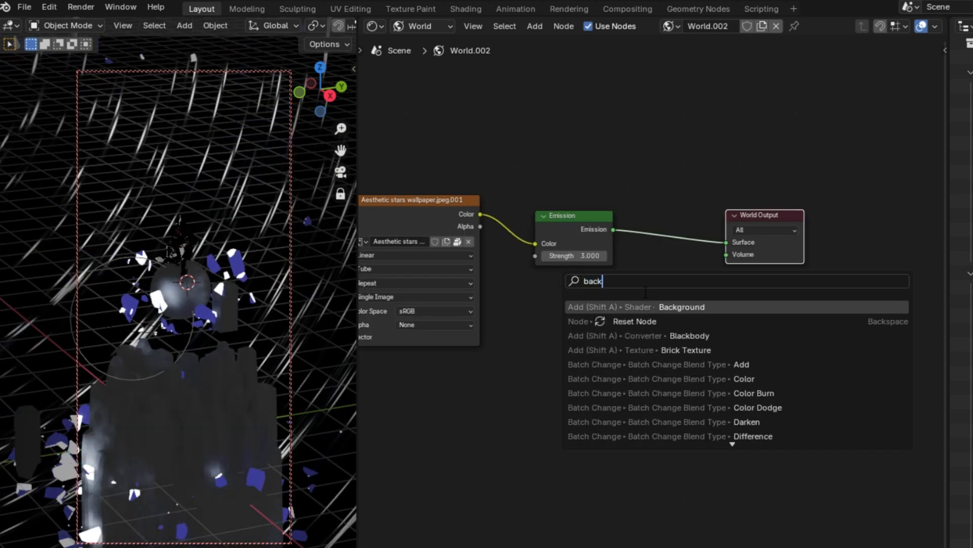
key("Return")
left_click(617, 318)
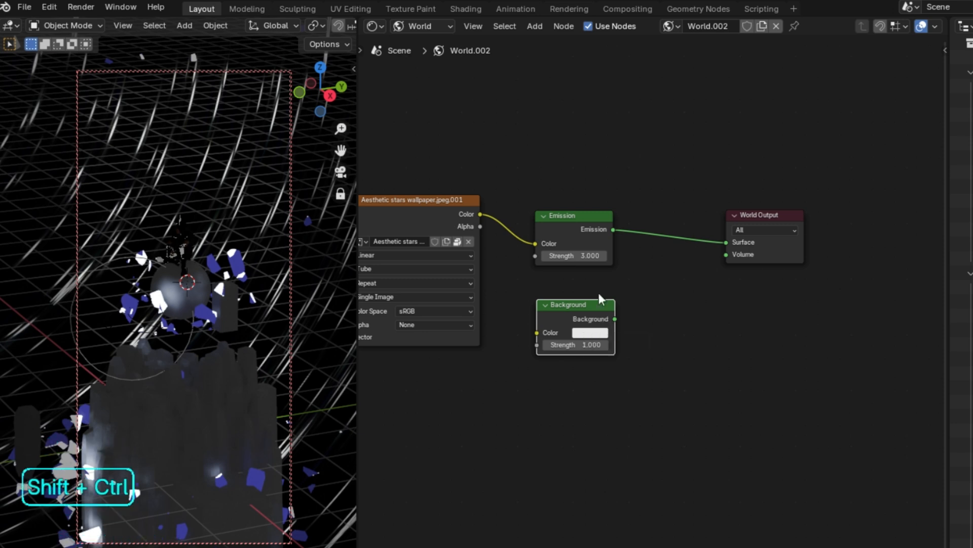
right_click_drag(576, 229, 580, 285, "ctrl+shift")
right_click_drag(580, 324, 577, 321, "ctrl+shift")
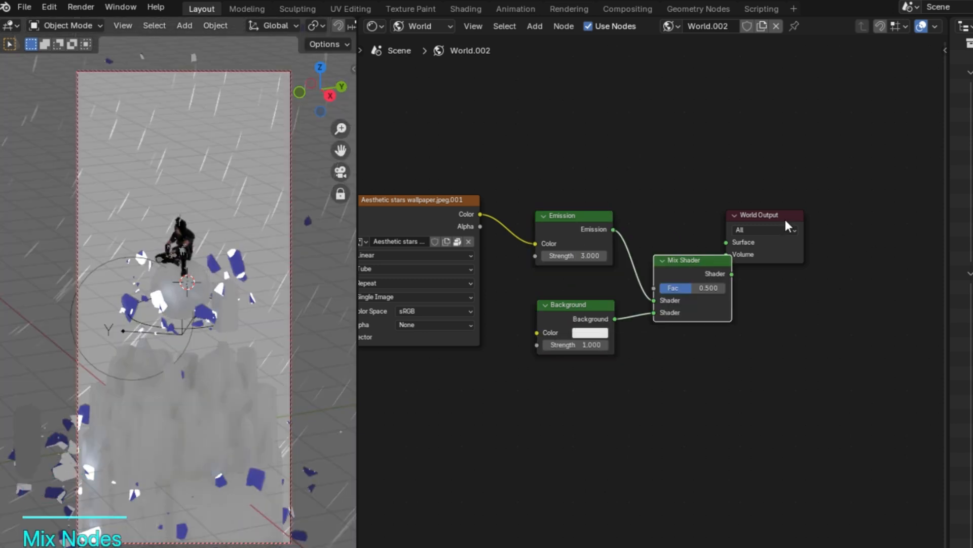
left_click_drag(776, 221, 853, 265)
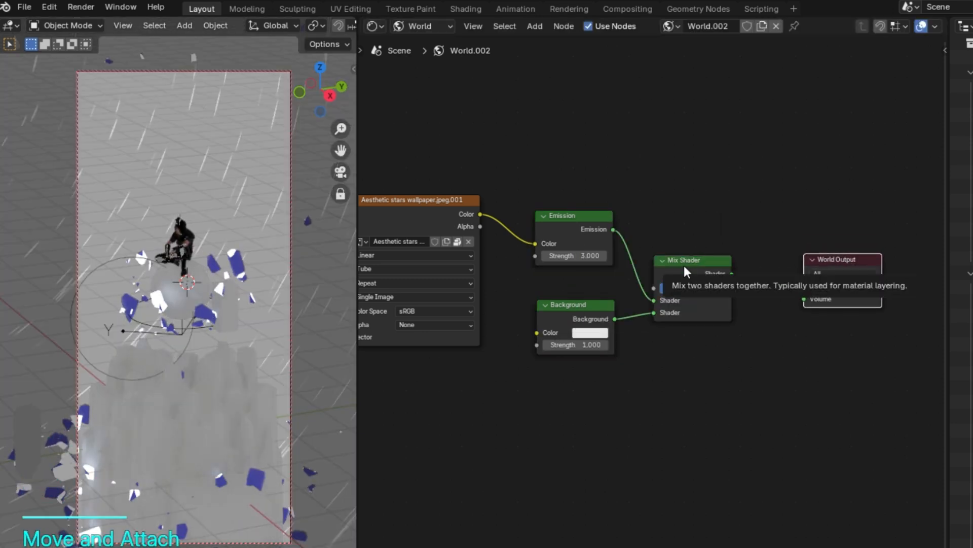
- Add a Light Path node and connect its Is Camera Ray output to the Mix Shader's factor
left_click(686, 271)
key("F3")
type("lig")
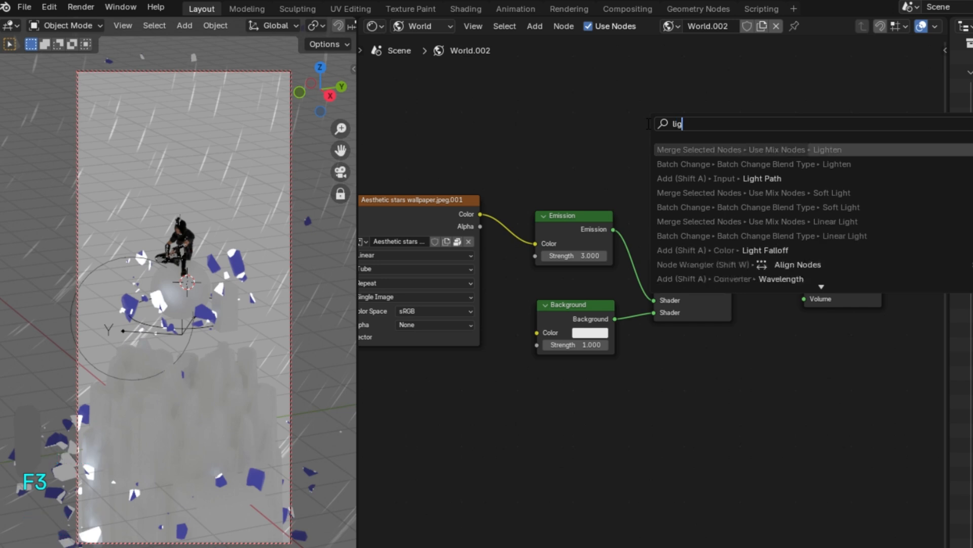
type("ht")
key("Down")
key("Down")
key("Return")
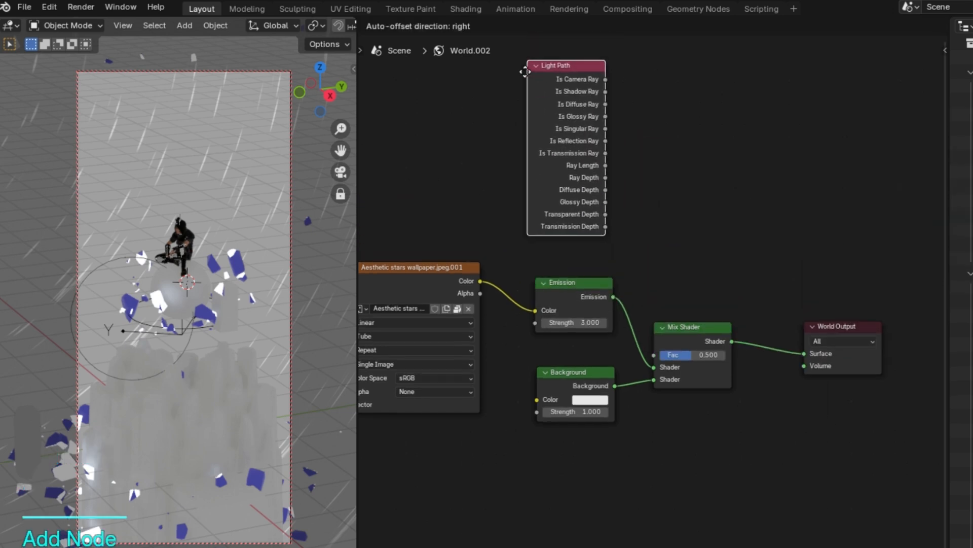
left_click(633, 124)
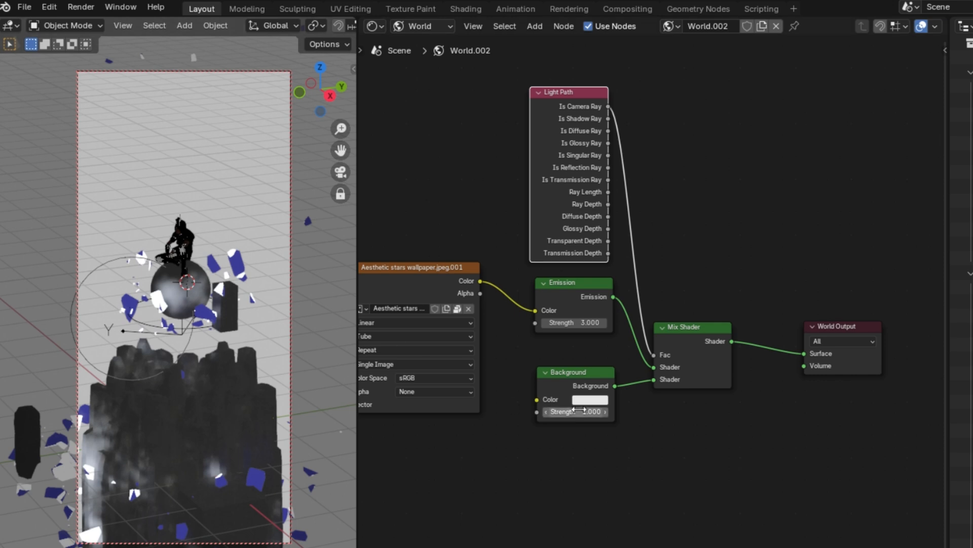
- Set the Background node's colour to black
left_click(591, 400)
left_click_drag(684, 230, 689, 320)
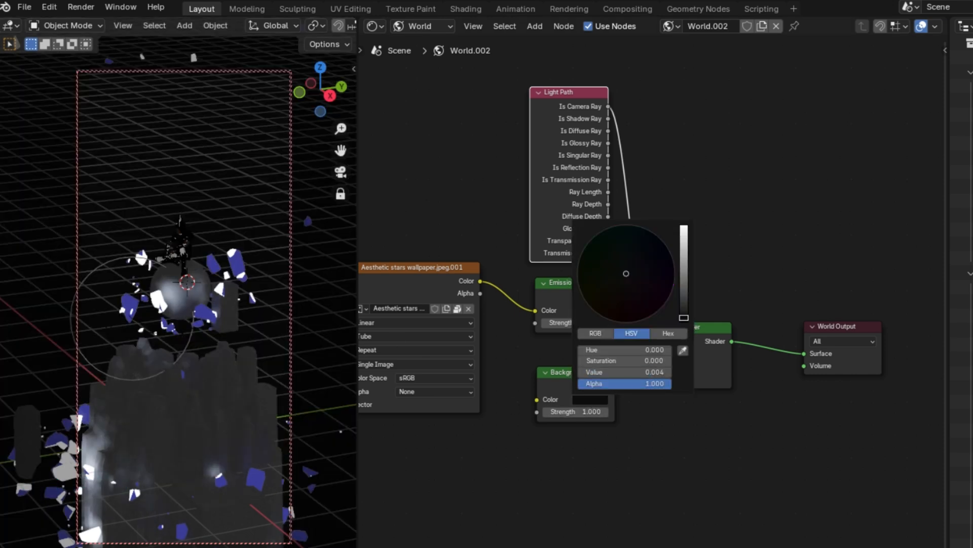
left_click(761, 245)
middle_click_drag(548, 330, 663, 326)
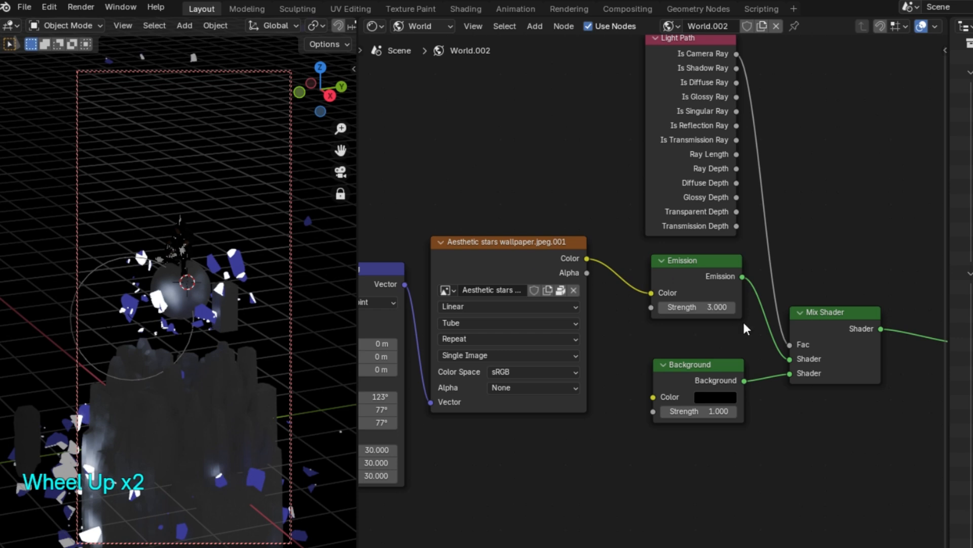
- Swap the Emission and Background inputs on the Mix Shader and set the Emission strength to 2
key("Return")
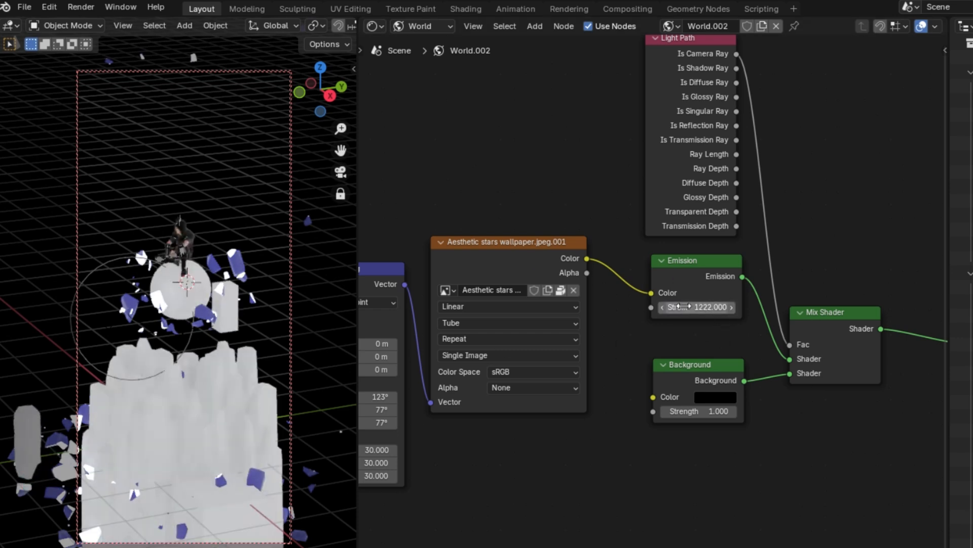
mouse_move(789, 359)
left_mouse_down()
mouse_move(790, 373)
mouse_move(789, 358)
left_mouse_up()
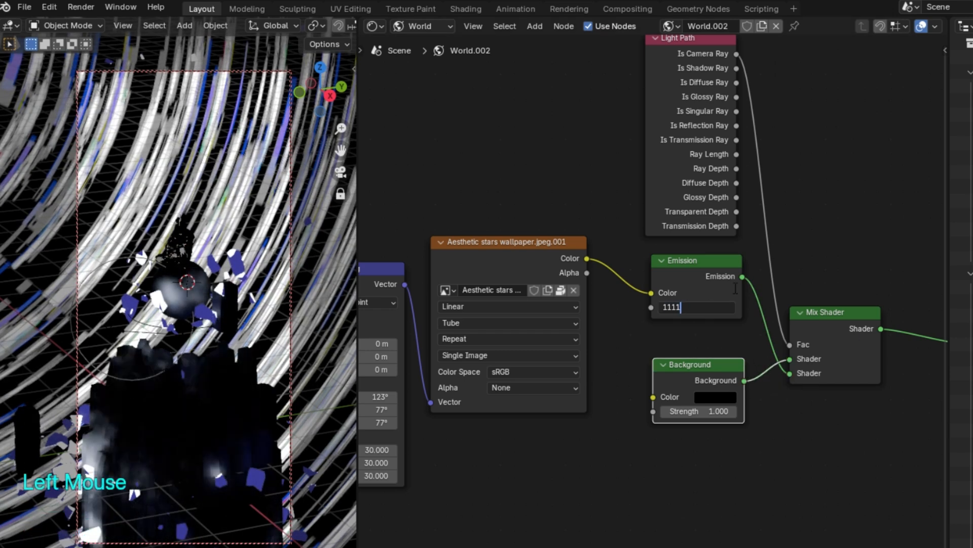
key("Return")
left_click(697, 306)
left_click(865, 212)
- Switch to the reference image viewer and examine the finished artwork's gradient sky at full size
key("super+Tab")
left_click(411, 103)
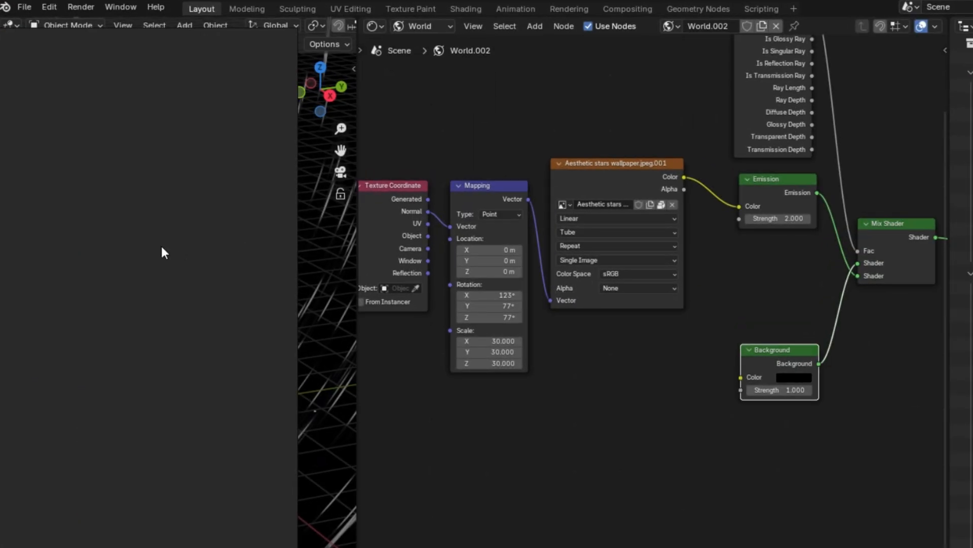
key("ctrl+f")
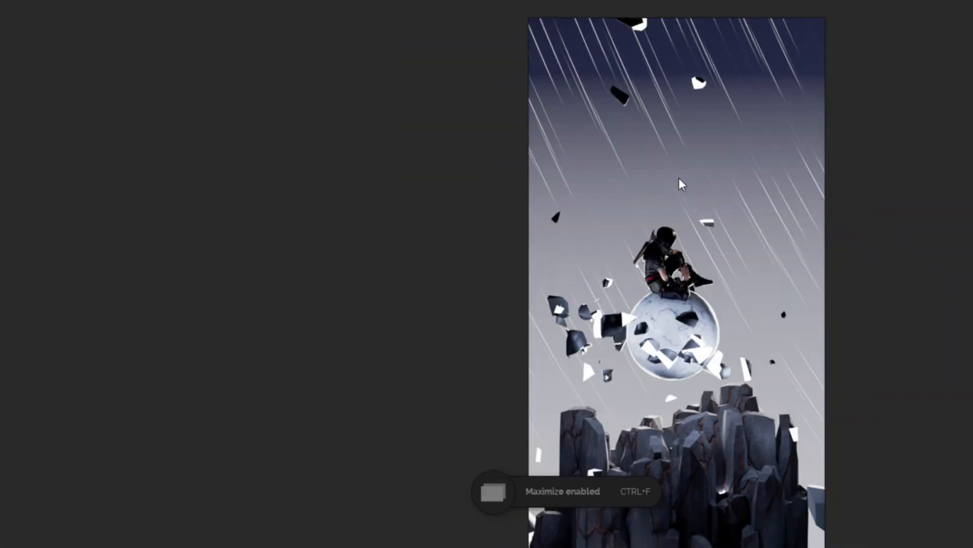
scroll(801, 409, "down", 2)
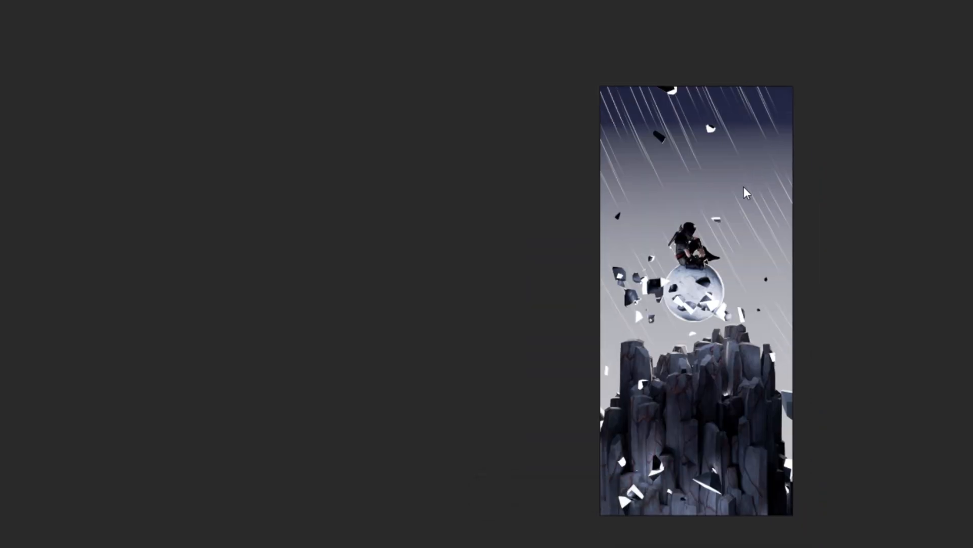
key("ctrl+f")
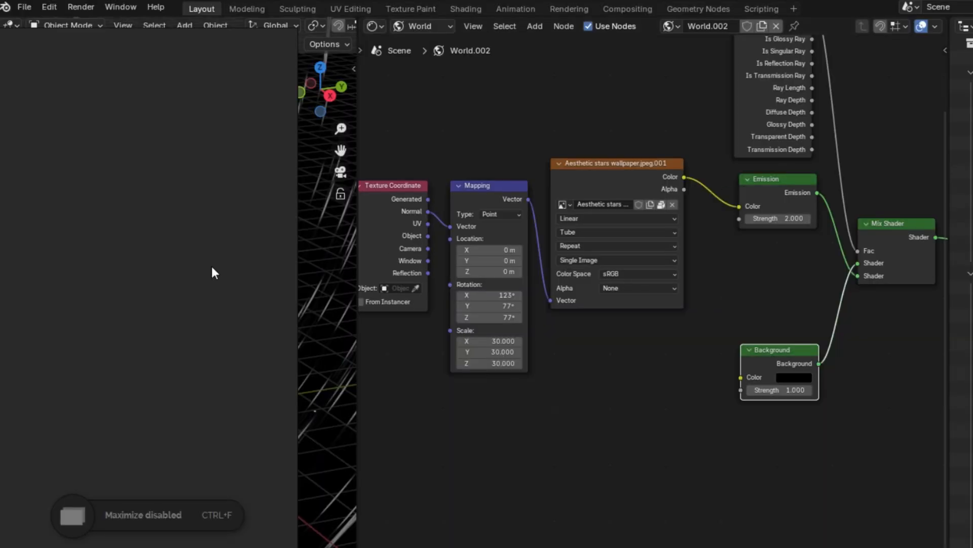
- Add a Gradient Texture node below the star image texture in the world shader
scroll(604, 344, "down", 2)
left_click(638, 324)
key("F3")
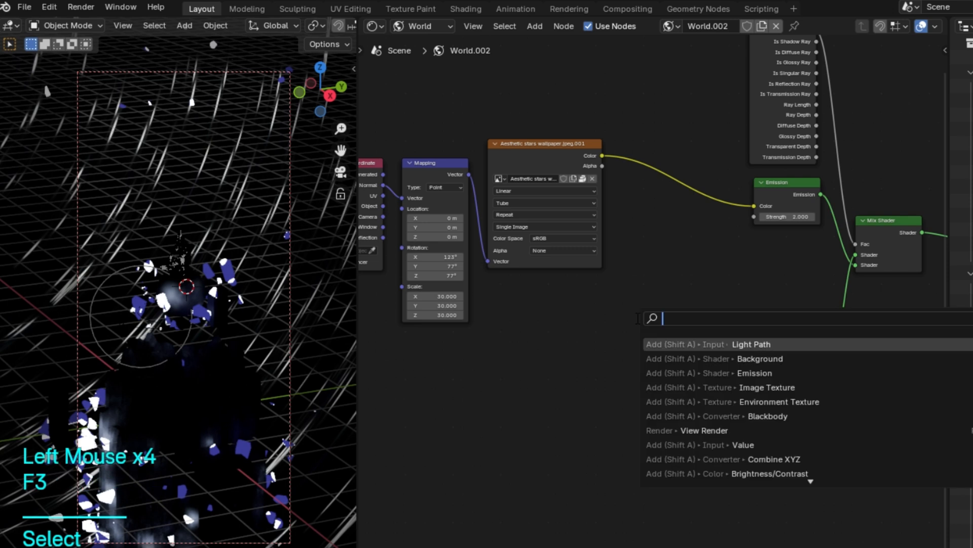
type("gra")
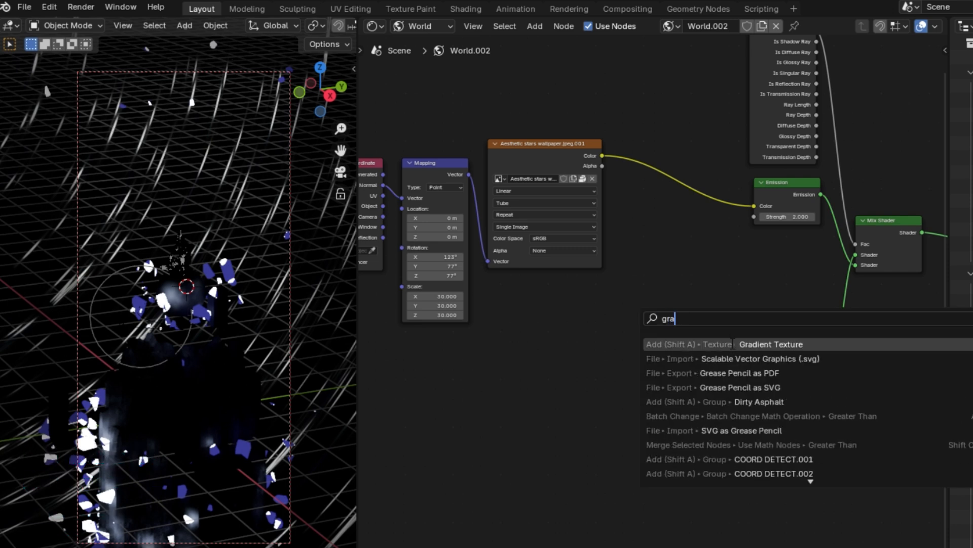
key("Return")
left_click(510, 328)
- Combine the star image and Gradient Texture colours with a Mix node feeding the Emission colour
scroll(510, 328, "up", 2)
scroll(510, 328, "down", 2)
left_click_drag(576, 160, 583, 157)
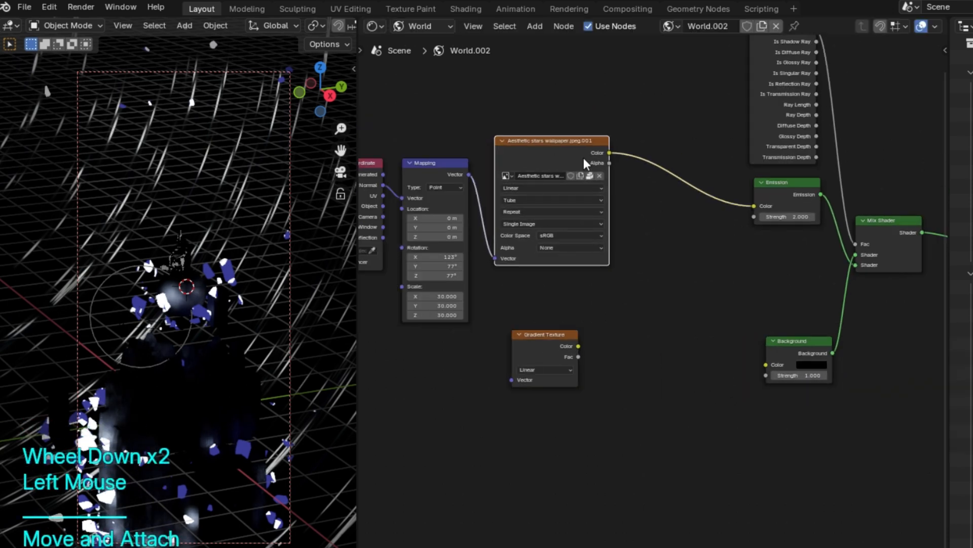
right_click_drag(552, 151, 558, 334, "ctrl+shift")
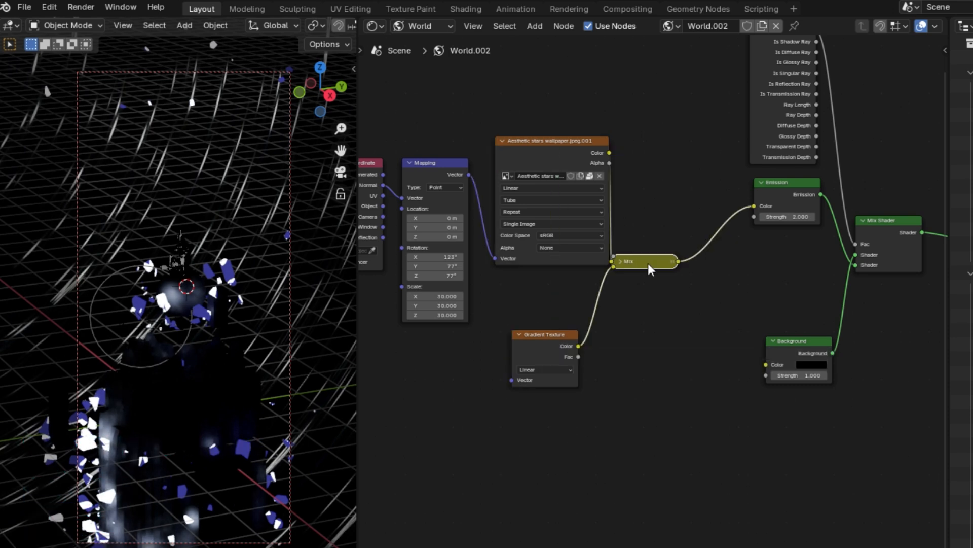
left_click_drag(648, 264, 695, 255)
- Insert a Color Ramp node between the Gradient Texture and the Mix node
left_click(549, 341)
key("F3")
type("ramp")
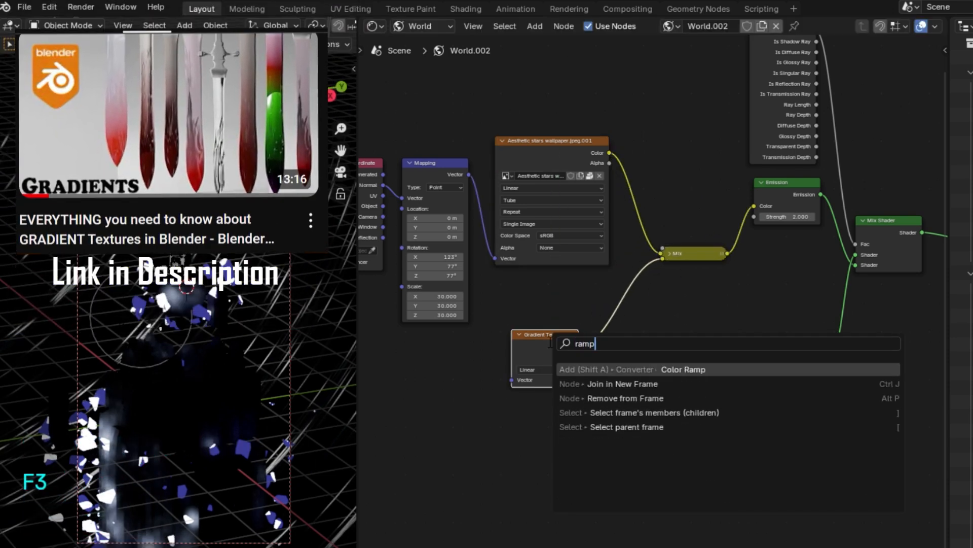
key("Return")
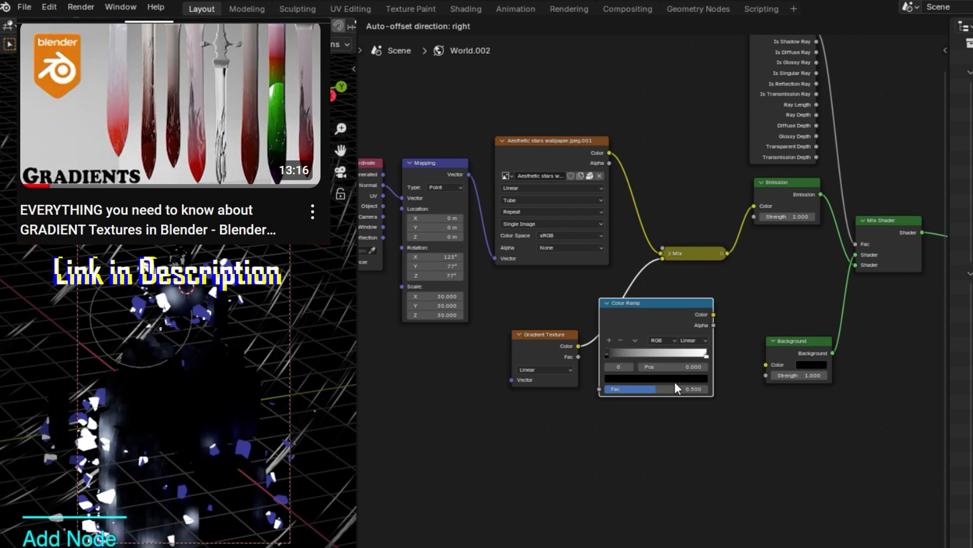
left_click(674, 382)
- Add Texture Coordinate and Mapping nodes feeding the Gradient Texture and space the nodes out
left_click_drag(528, 336, 528, 341)
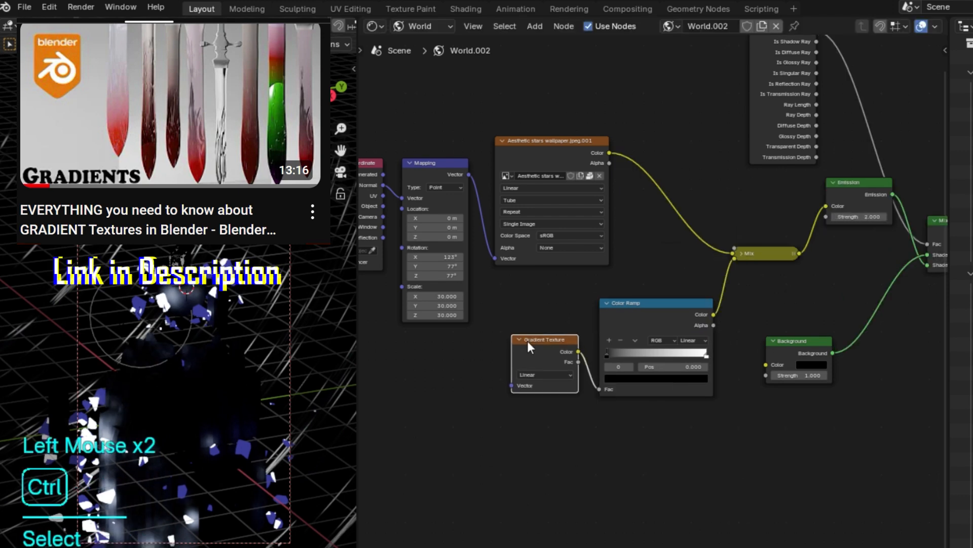
key("ctrl+t")
scroll(701, 289, "up", 2)
scroll(701, 289, "down", 1)
middle_click_drag(848, 219, 786, 270)
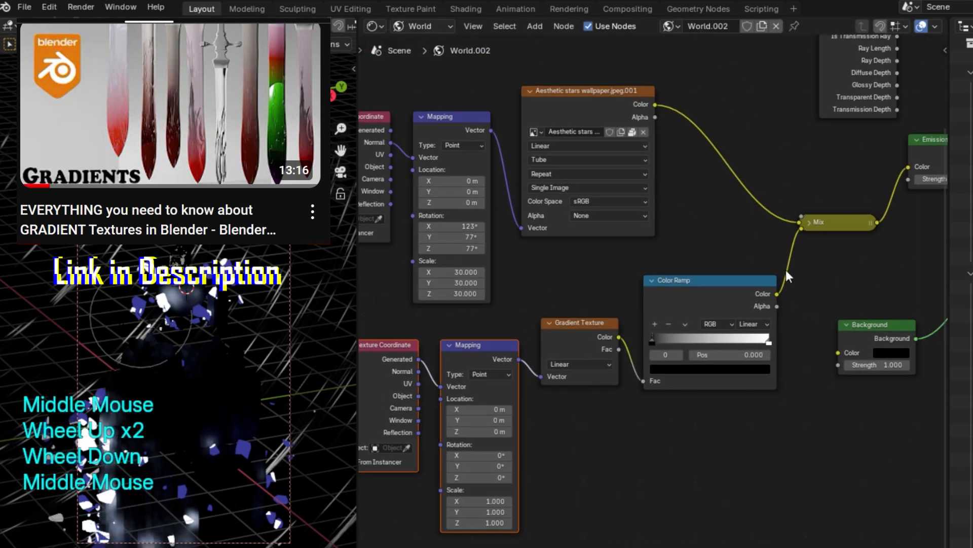
middle_click_drag(546, 342, 634, 309)
scroll(634, 308, "up", 1)
left_click_drag(674, 295, 673, 303)
left_click_drag(751, 306, 811, 307)
- Set the gradient Mapping node's Y rotation to -90°
left_click_drag(320, 89, 405, 71)
scroll(572, 395, "up", 3)
left_click(623, 431)
type("-90")
key("Return")
- Try X locations of 45 and 0.1 m on the gradient's Mapping node and settle on 0.2 m
left_click(631, 371)
left_click(624, 334)
type("45")
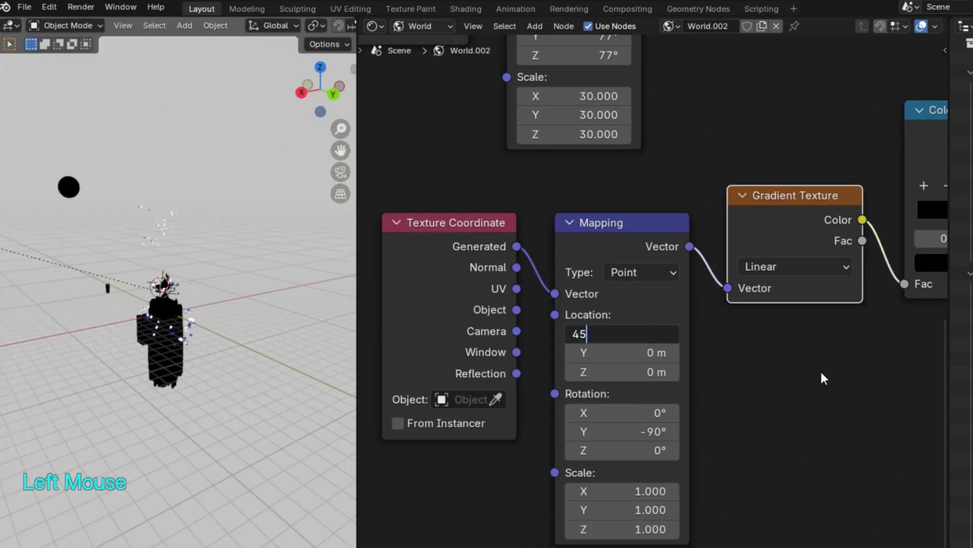
key("Return")
left_click(616, 330)
type(".1")
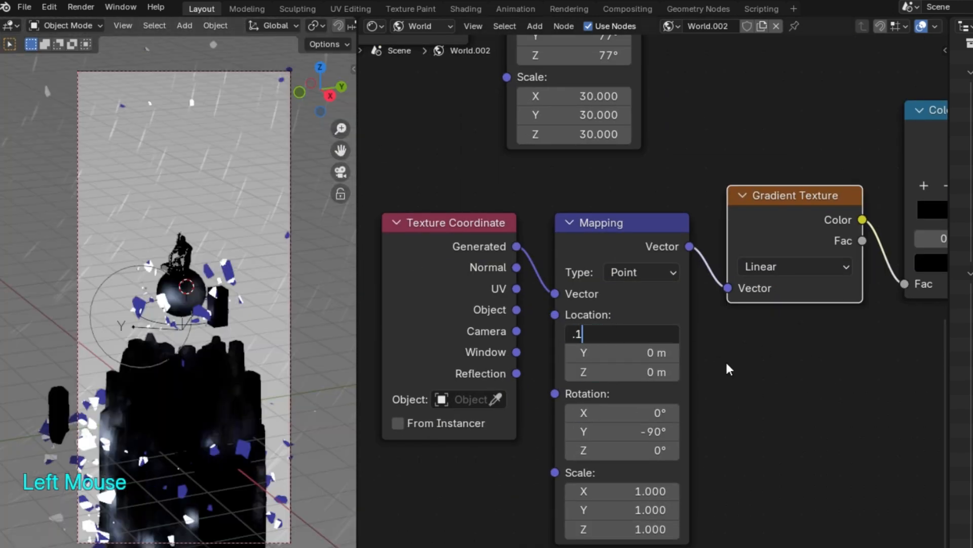
key("Return")
left_click(673, 334)
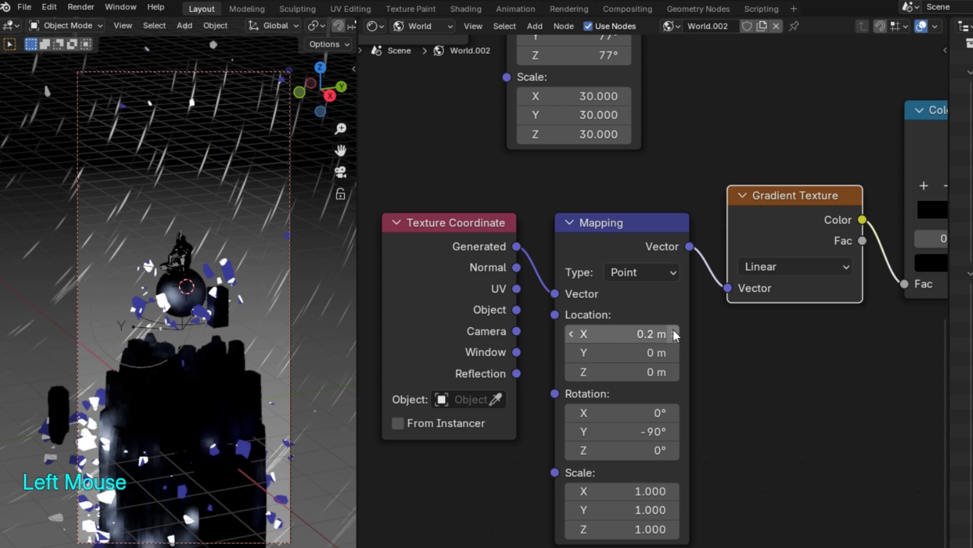
- Move the Color Ramp's black stop to about position 0.373
scroll(672, 330, "down", 1)
middle_click_drag(672, 330, 829, 288)
left_click(794, 283)
mouse_move(792, 282)
left_mouse_down()
mouse_move(761, 279)
mouse_move(794, 289)
left_mouse_up()
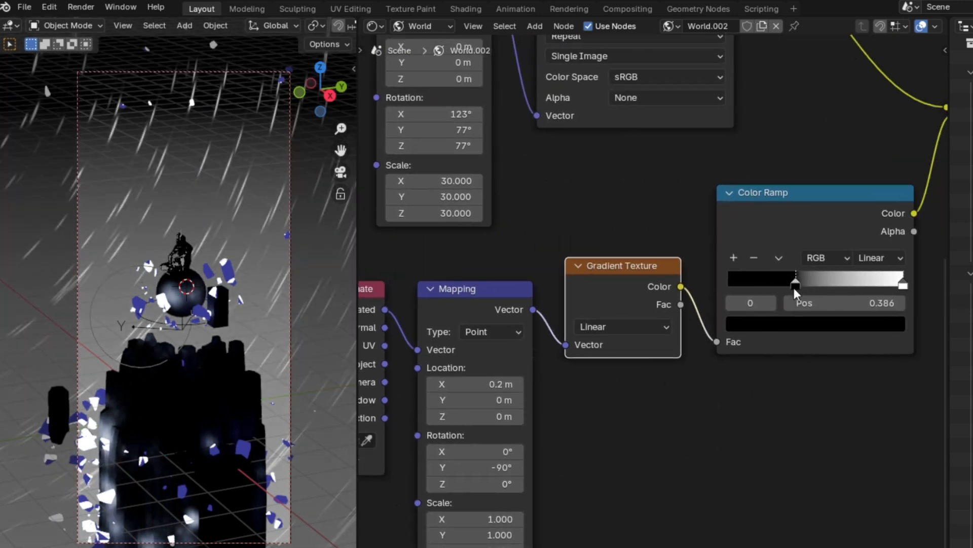
key("ctrl+space")
key("ctrl+space")
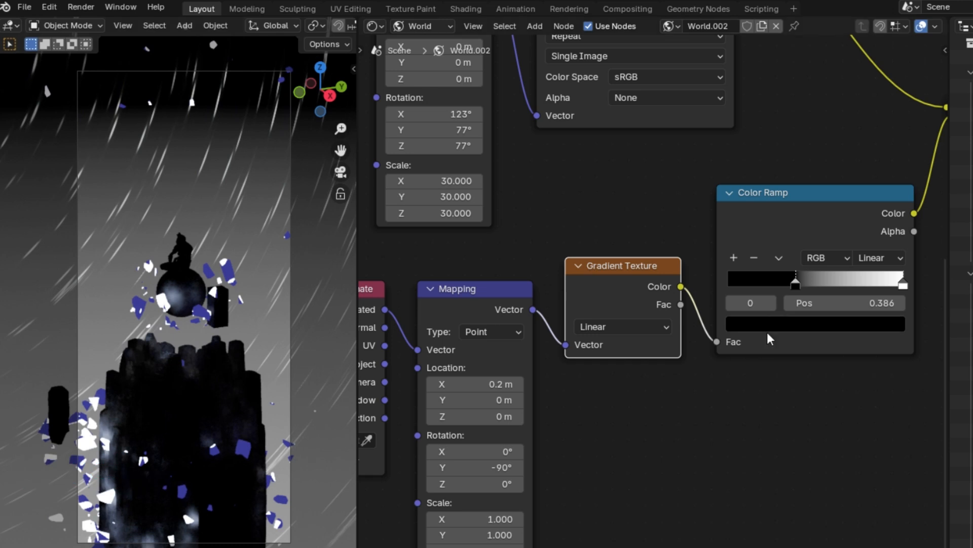
left_click(904, 284)
left_click(796, 284)
scroll(651, 317, "down", 3)
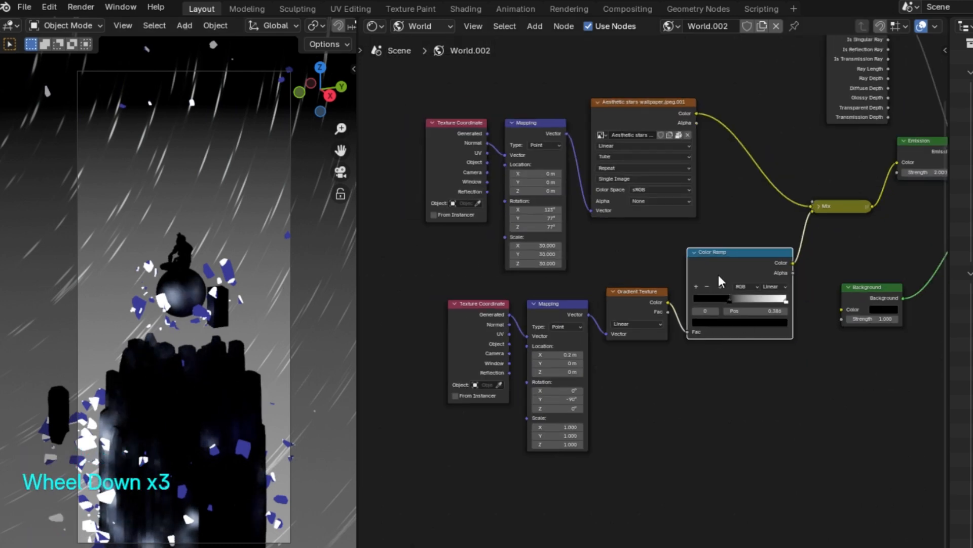
middle_click_drag(685, 378, 627, 424)
scroll(684, 372, "up", 4)
left_click_drag(688, 376, 685, 375)
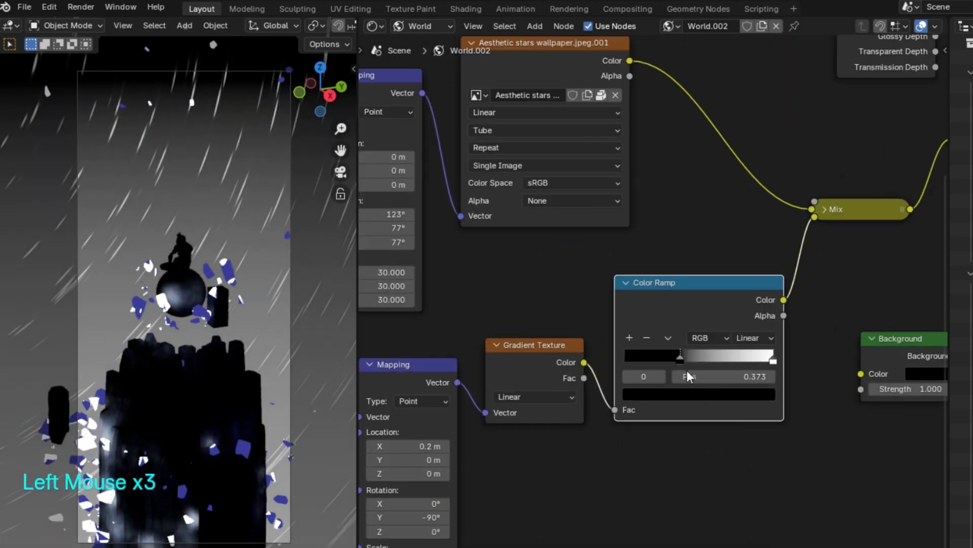
- Colour the Color Ramp's black stop dark indigo with hue about 0.705 and saturation 0.536
left_click(687, 399)
left_click(712, 231)
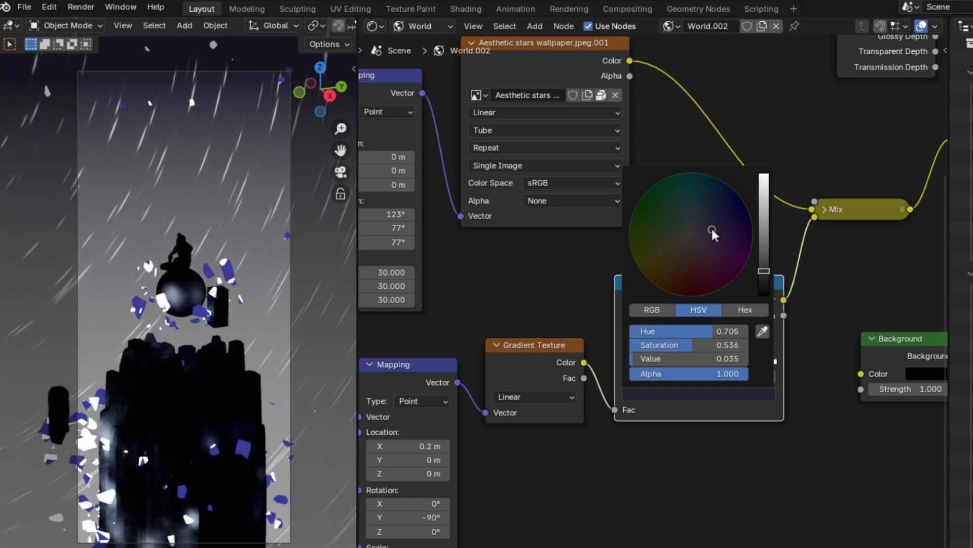
left_click_drag(764, 270, 767, 272)
- Align the Emission node beside the Mix node and compare its direct output with the Mix Shader feeding the World Output
scroll(821, 134, "down", 4)
middle_click_drag(821, 135, 668, 300)
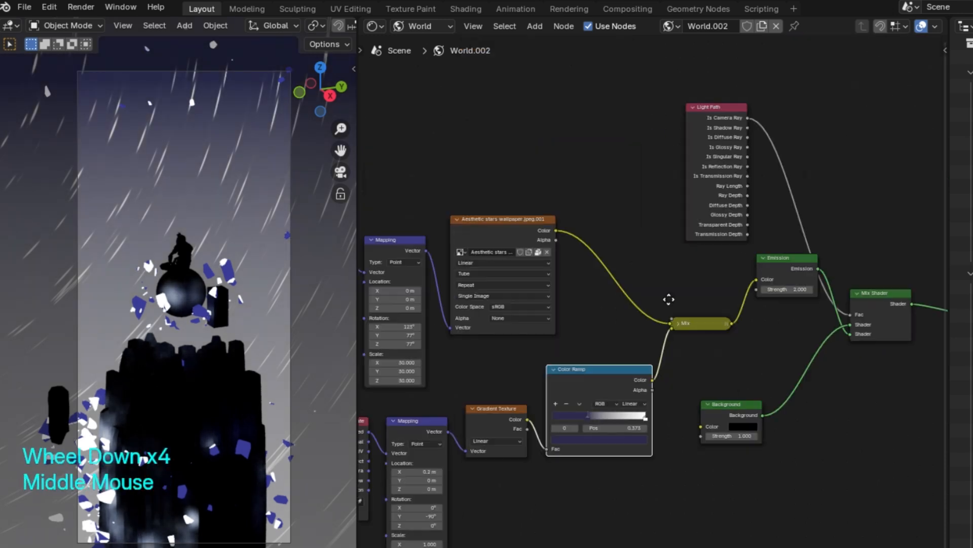
scroll(667, 299, "up", 1)
left_click_drag(751, 287, 751, 333)
middle_click_drag(770, 334, 629, 351)
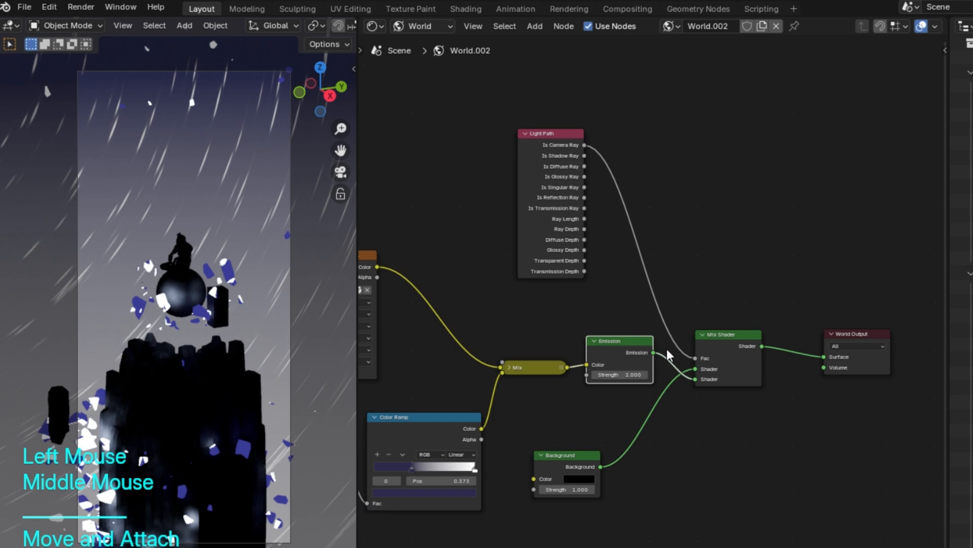
left_click(619, 346, "ctrl+shift")
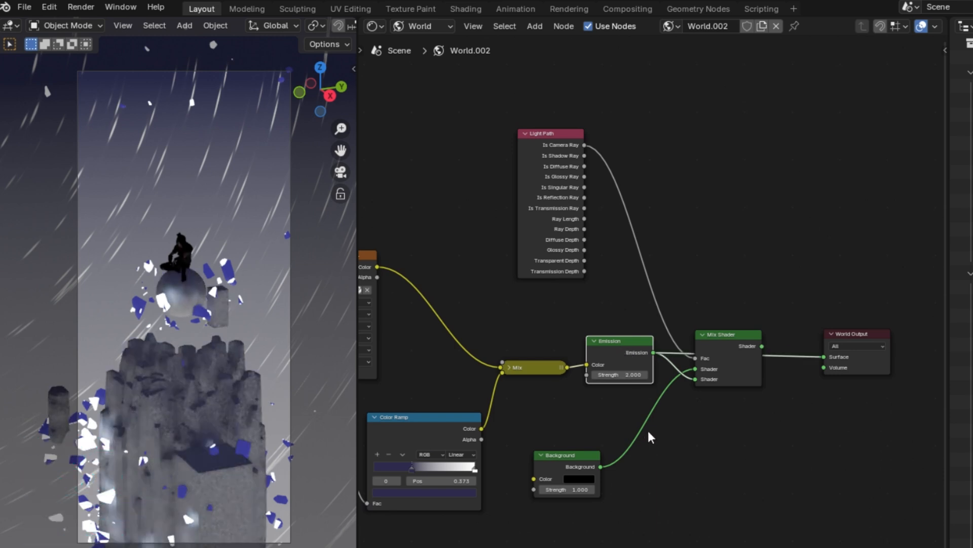
left_click(724, 342, "ctrl+shift")
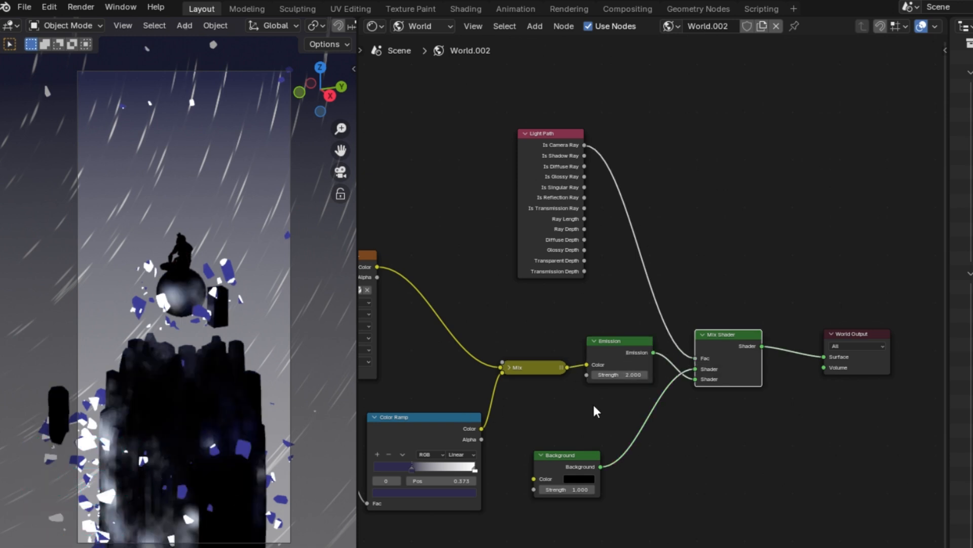
scroll(592, 402, "down", 2)
key("super+Tab")
left_click(371, 135)
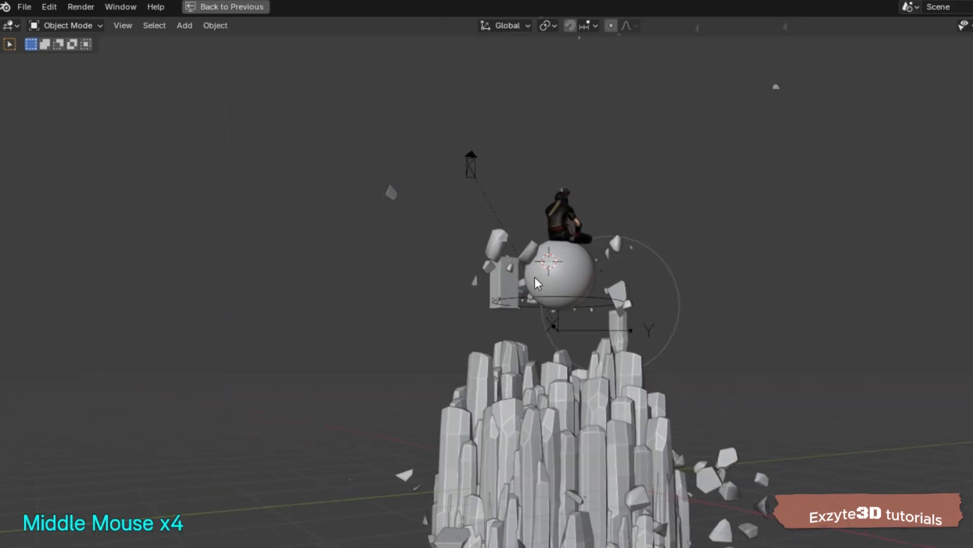
- Add an Area light at the sphere and raise it about 0.43 m along Z
scroll(549, 259, "up", 1)
key("ctrl+a")
left_click(584, 264)
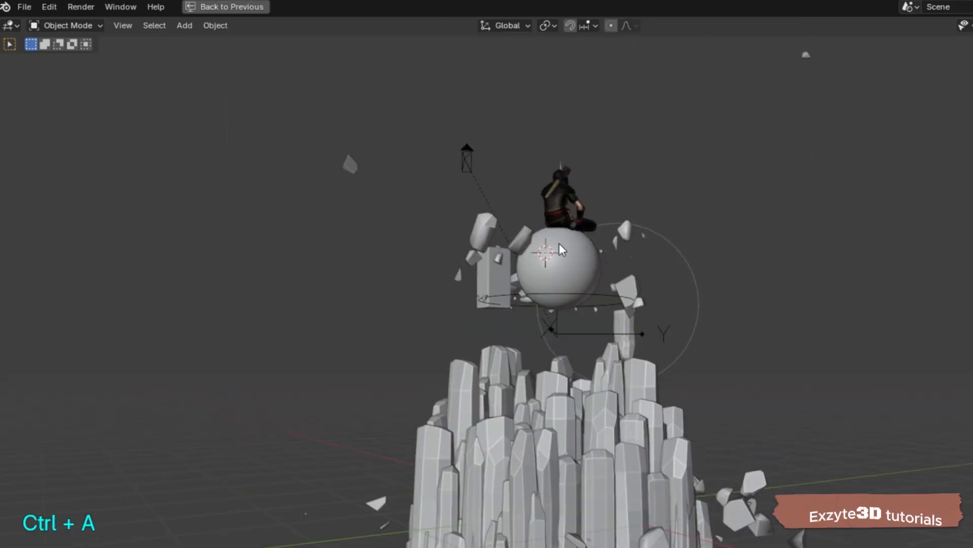
key("shift+a")
mouse_move(484, 437)
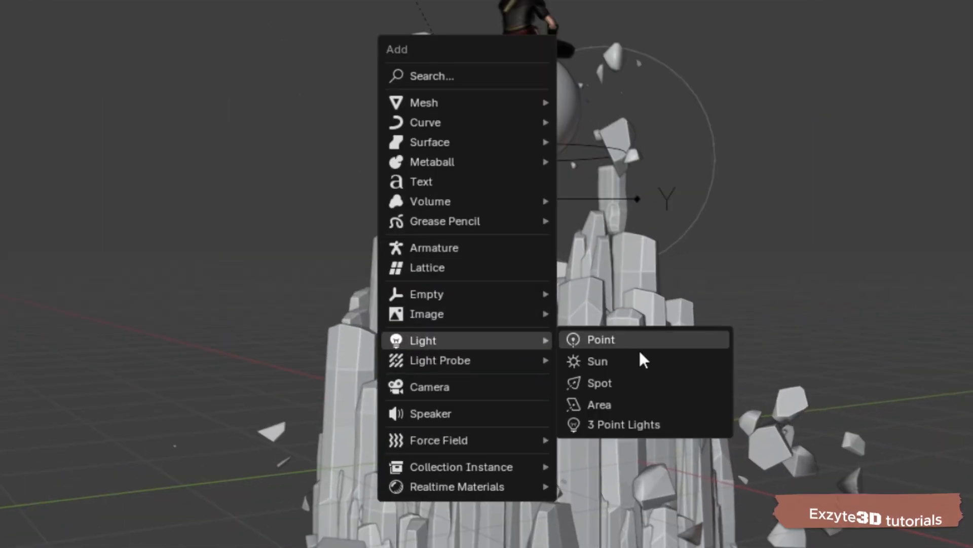
left_click(619, 400)
key("g")
key("z")
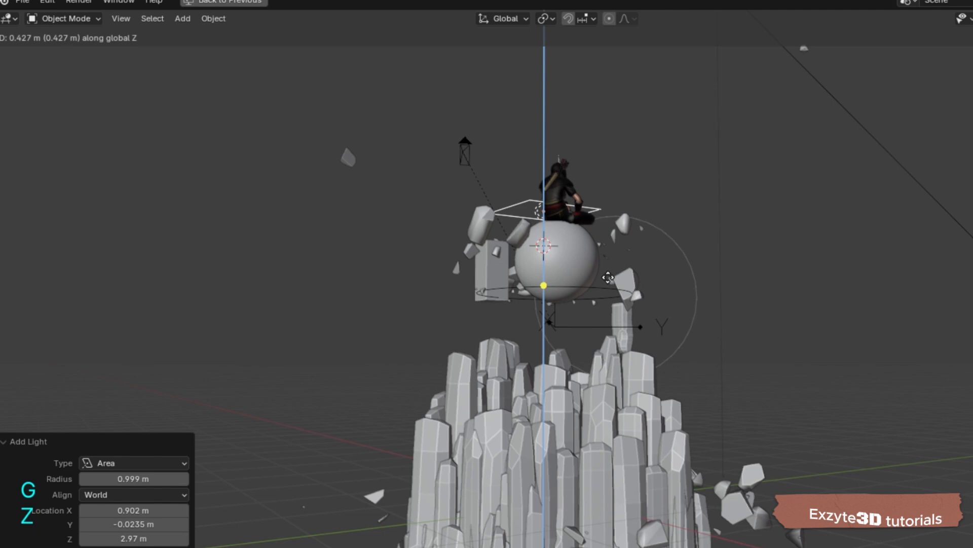
left_click(608, 277)
- Move the Area light about -1.36 m along the X axis
middle_click_drag(608, 278, 756, 372)
key("g")
key("x")
left_click(938, 405)
- Tilt the Area light upright about X, turn it -23° about Z and reposition it near the sphere and archer
scroll(938, 405, "down", 4)
key("r")
key("x")
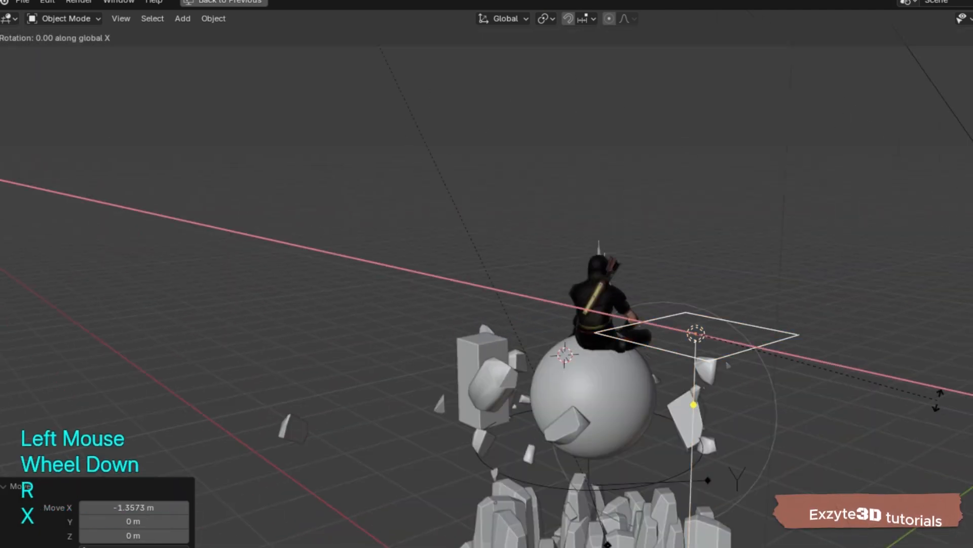
middle_click_drag(938, 405, 878, 367)
key("g")
left_click(822, 459)
middle_click_drag(823, 459, 630, 440)
scroll(860, 224, "down", 2)
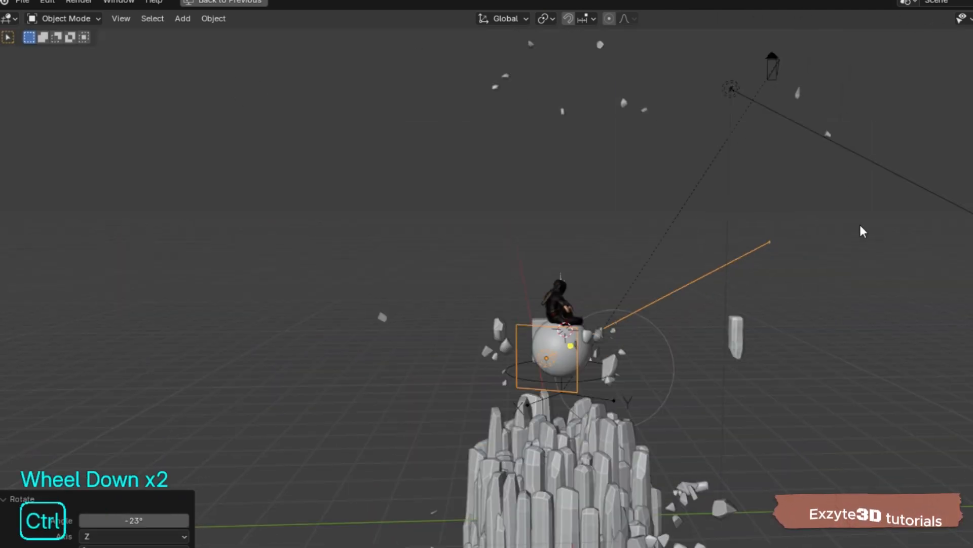
key("ctrl+space")
left_click_drag(823, 379, 862, 232)
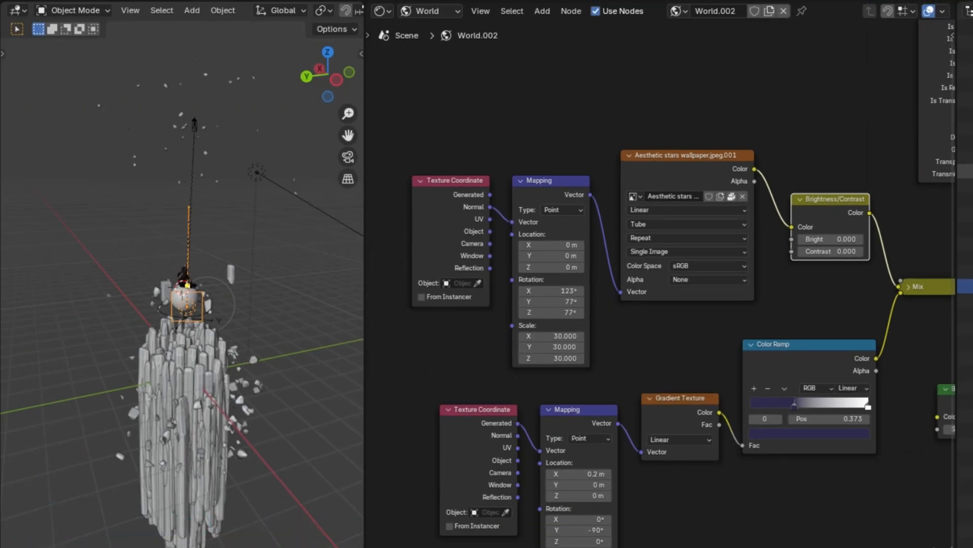
- Play the animation and examine the light's placement around the archer, sphere and rock pillar
key("space")
scroll(39, 149, "down", 2)
scroll(39, 149, "down", 3)
left_click_drag(328, 74, 357, 80)
scroll(319, 163, "up", 7)
key("space")
left_click(348, 162)
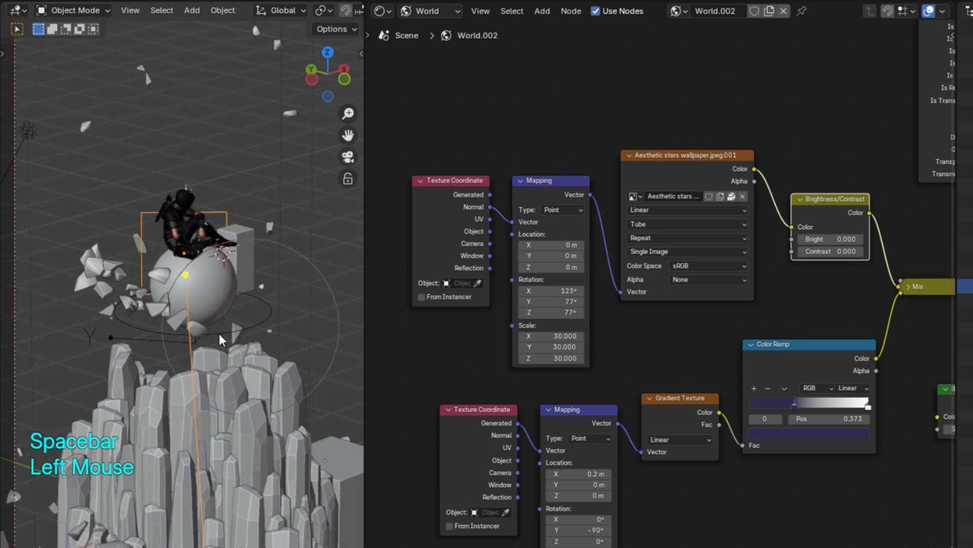
- Show the scene in rendered shading and move the Area light about 0.15 m in X and 0.61 m up in Z
scroll(218, 334, "down", 1)
key("z")
left_click(219, 208)
key("g")
left_click(221, 162)
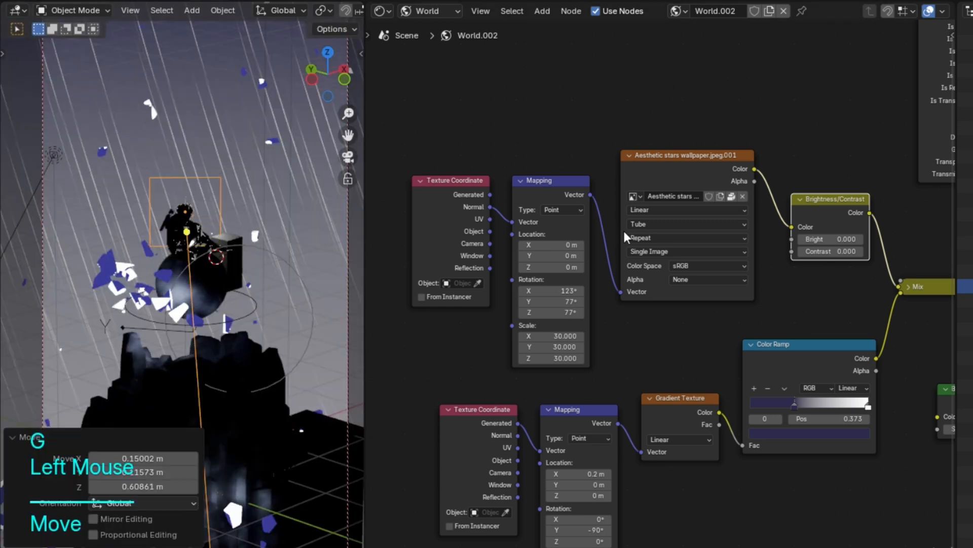
- Set the Area light's power to 111 W and rotate it about 18.7° around the global Y axis
left_click(383, 12)
left_click(826, 66)
double_click(771, 157)
type("111")
key("Return")
key("r")
key("y")
left_click(286, 244)
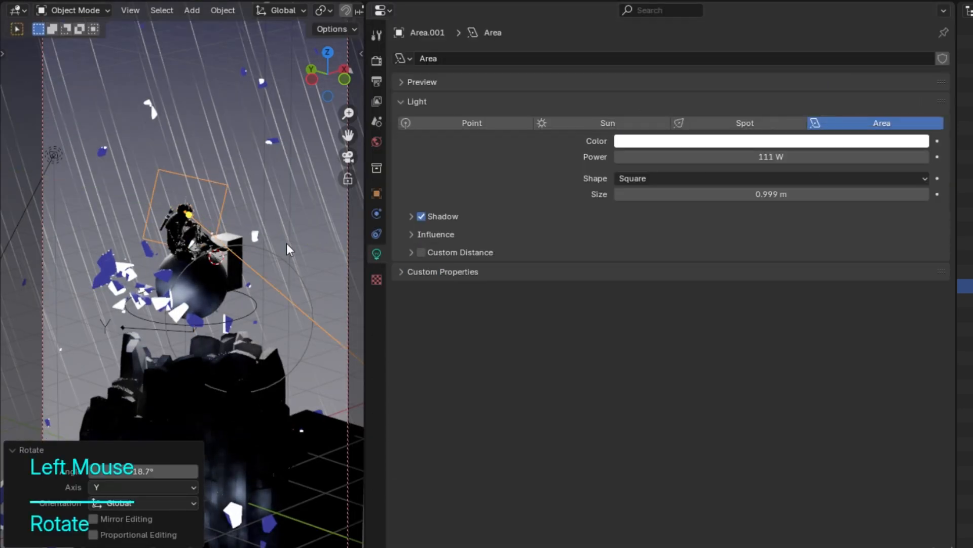
- Lower the Area light to the sphere, raise its power to 318 W and rotate it about its local Y axis
key("g")
left_click(285, 295)
key("r")
key("y")
key("y")
right_click(161, 57)
right_click(160, 57)
key("r")
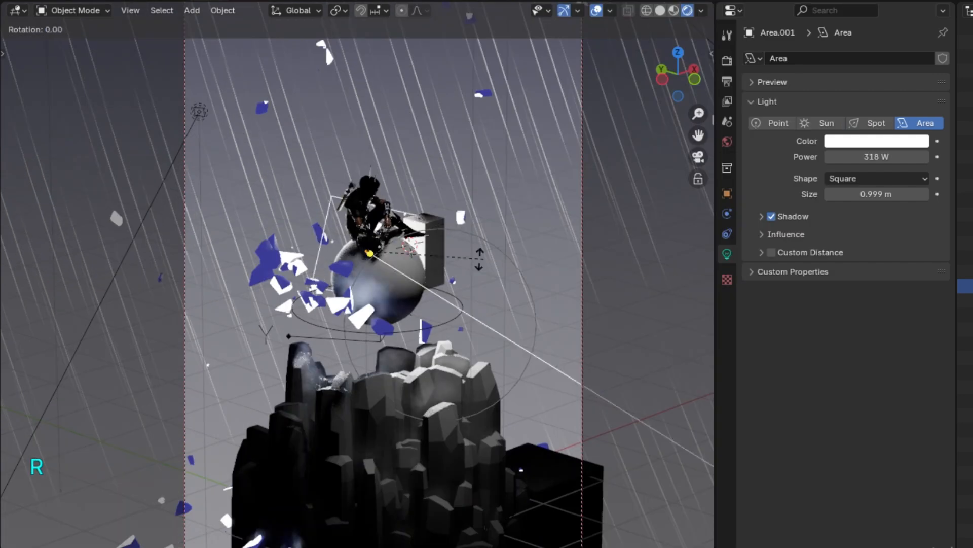
key("y")
key("y")
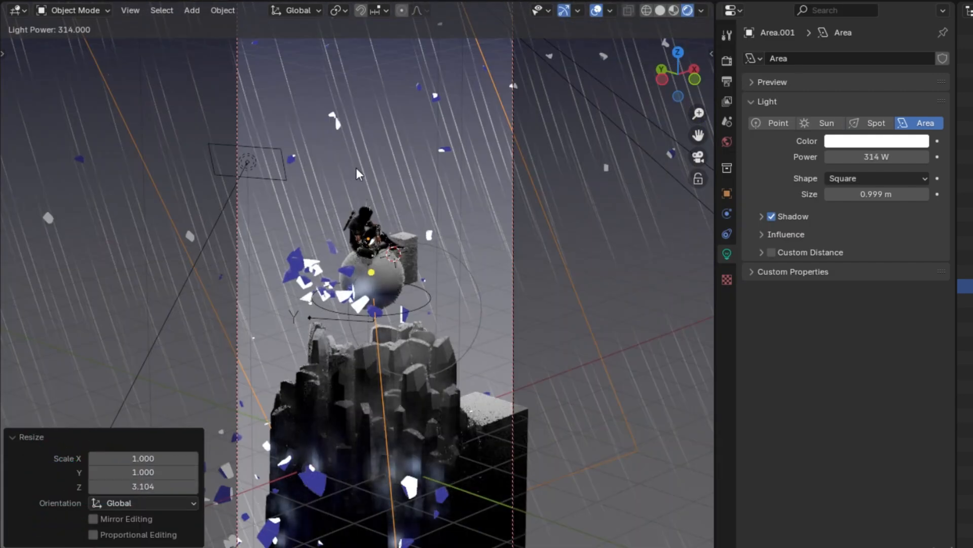
- Raise the Area light's power to 465 W and scale the light uniformly by 0.327
left_click(356, 167)
key("s")
left_click(436, 261)
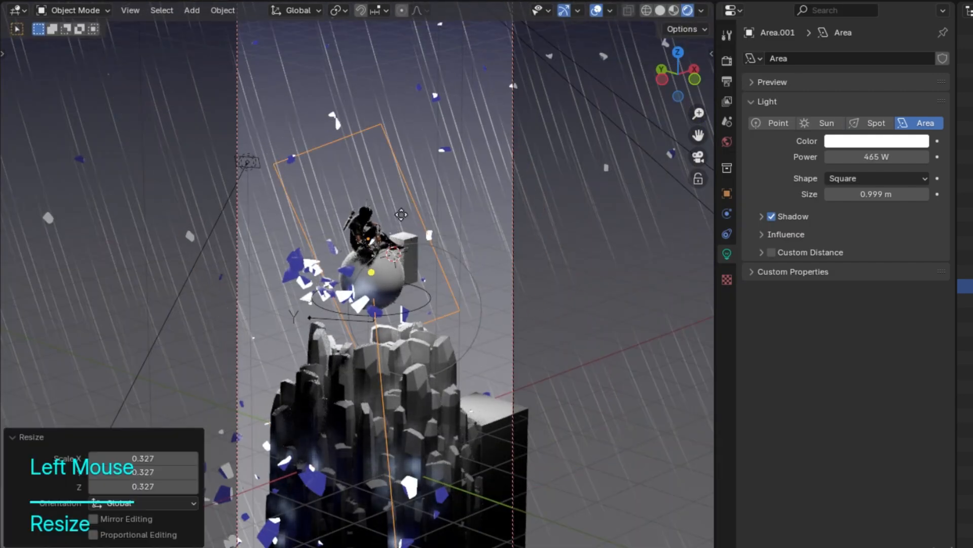
- Compare the lighting on the archer, sphere and pillar with Area.001 hidden and shown, and view the scene without overlays
scroll(431, 136, "up", 6)
scroll(439, 188, "up", 1, "shift")
scroll(442, 208, "up", 1)
scroll(442, 208, "up", 1)
middle_click_drag(442, 207, 452, 249, "shift")
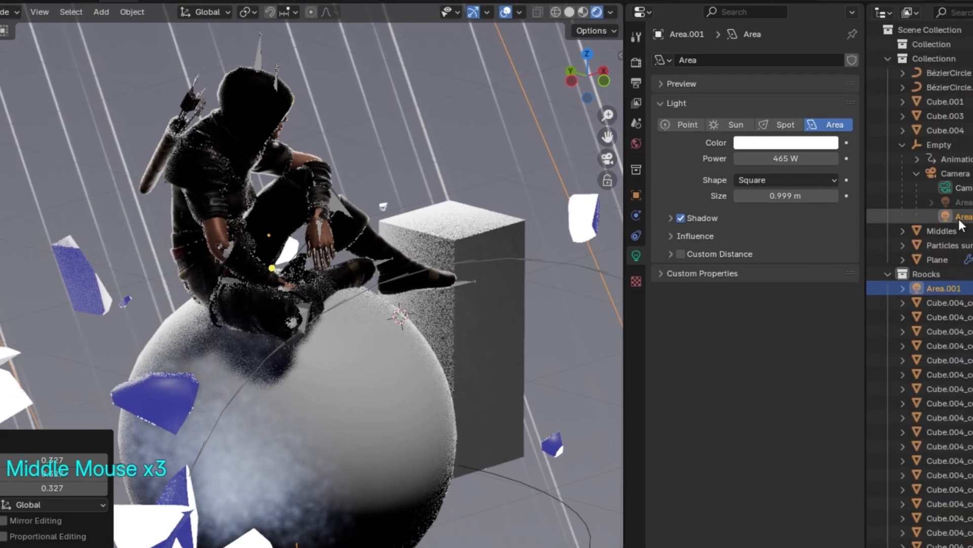
left_click(957, 291)
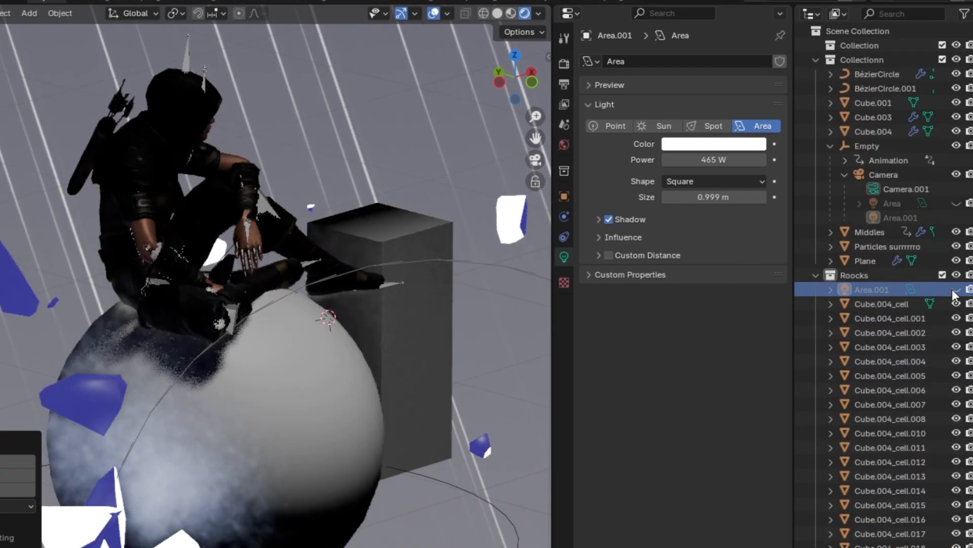
left_click(956, 290)
scroll(342, 199, "down", 8)
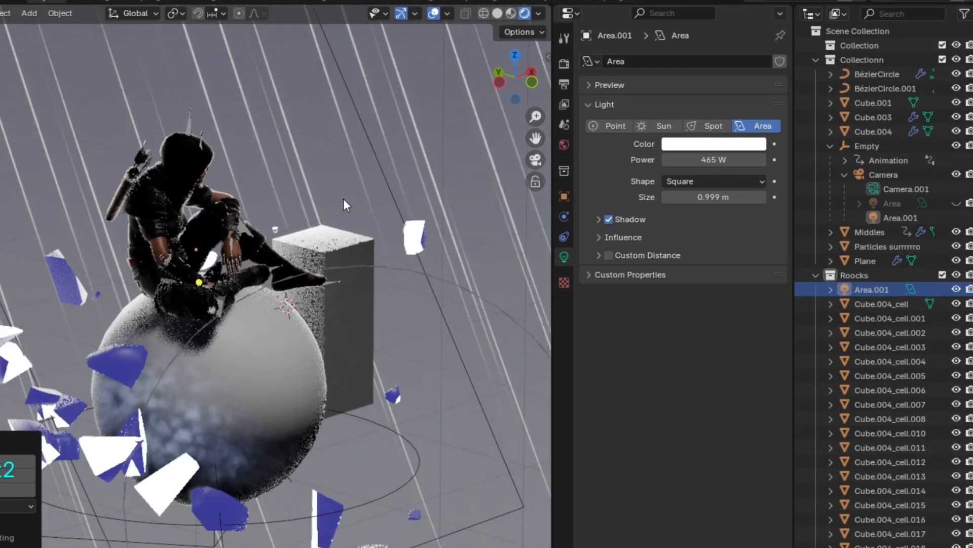
middle_click_drag(446, 141, 445, 105, "shift")
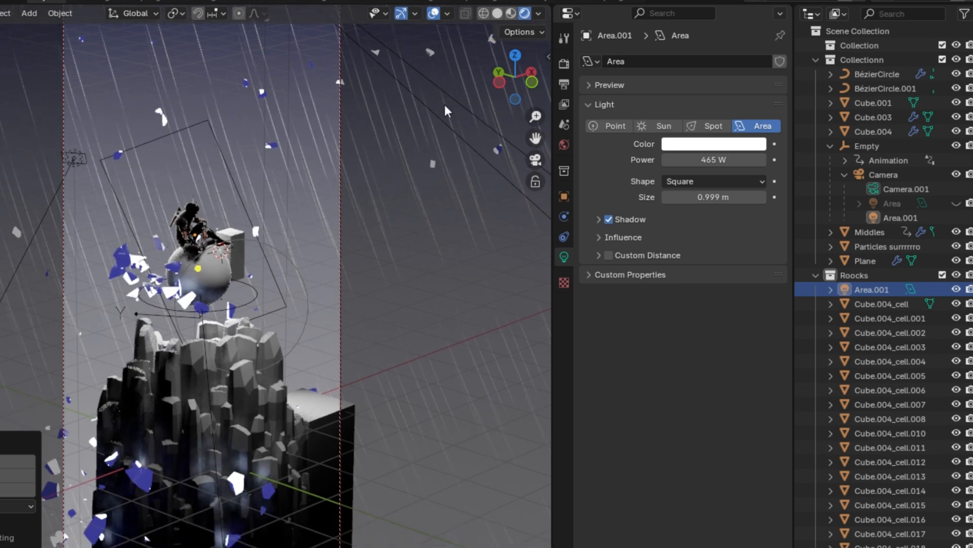
key("ctrl+space")
left_click(865, 13)
key("ctrl+space")
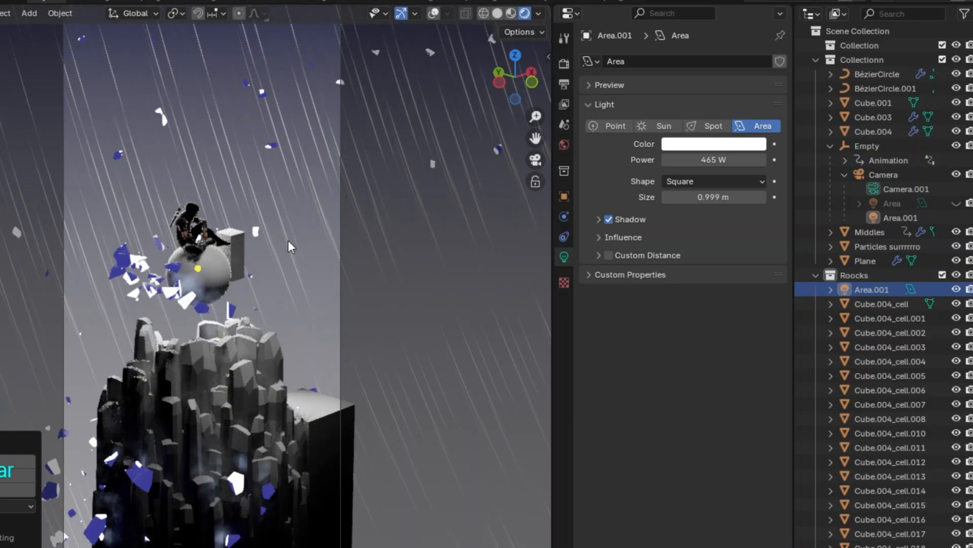
- Apply the black granite material from the Sanctus Library's Stones category to the sphere
scroll(286, 239, "down", 1)
left_click_drag(541, 138, 516, 71)
scroll(247, 345, "up", 3)
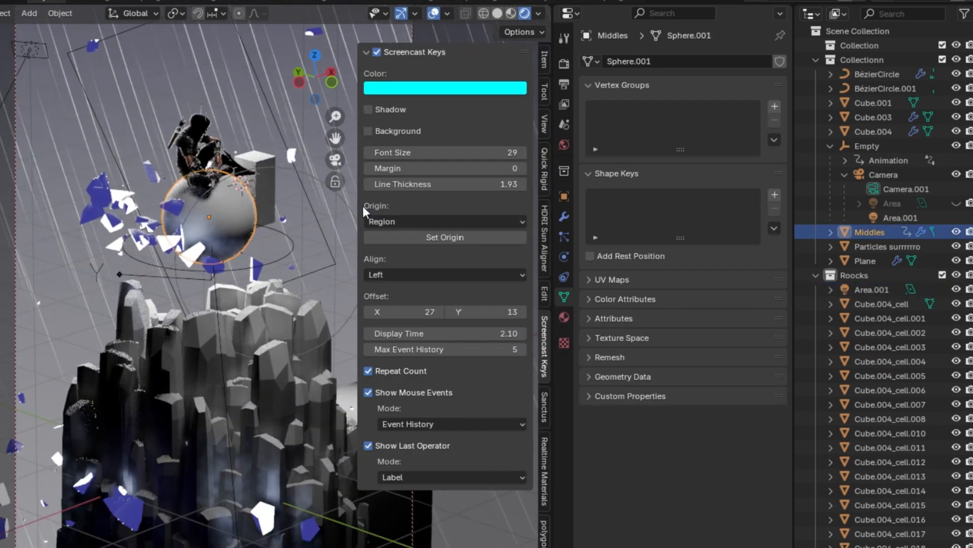
left_click(543, 407)
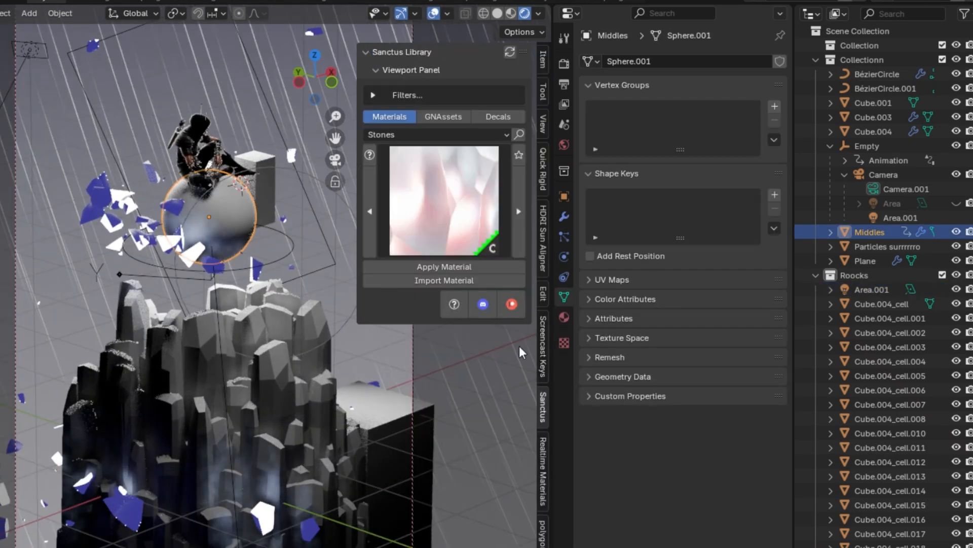
left_click(430, 153)
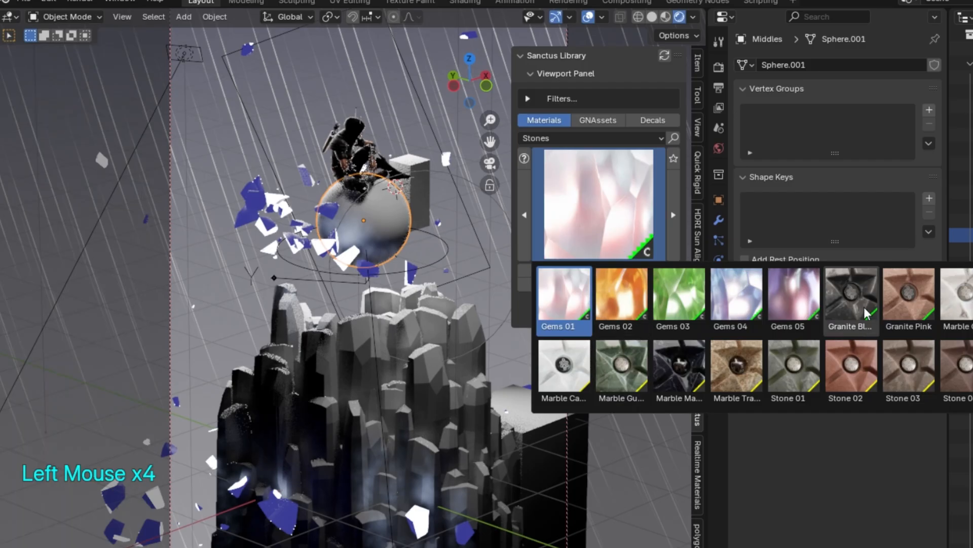
left_click(864, 306)
left_click(651, 268)
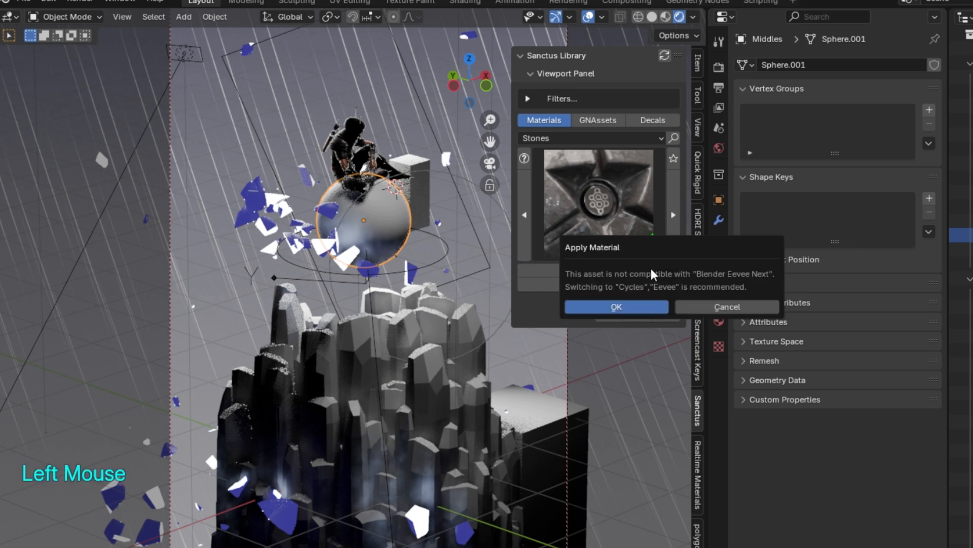
left_click(644, 306)
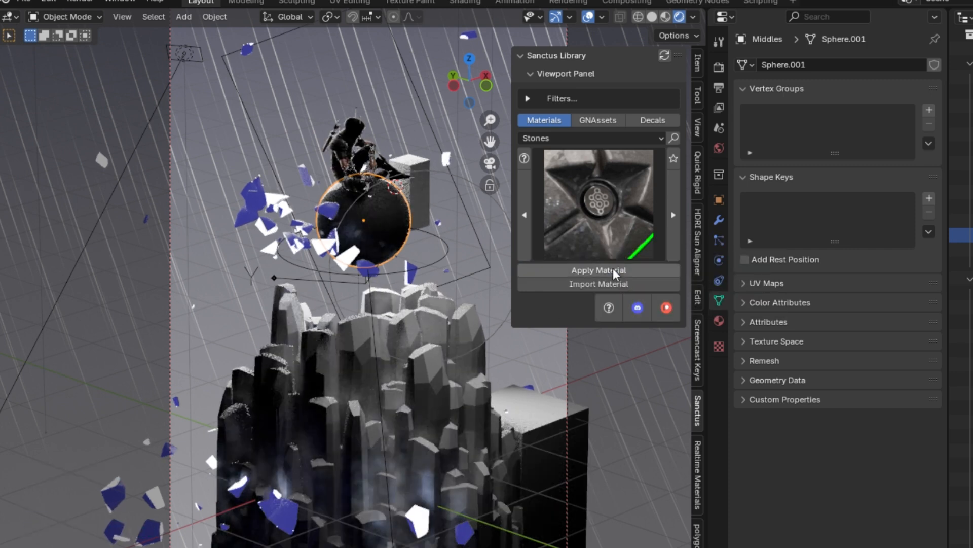
- Apply the white marble material from the Sanctus Library's Stones category to the sphere, using the asset already in the file
scroll(380, 153, "up", 3)
left_click_drag(490, 142, 446, 293)
scroll(446, 293, "up", 2)
left_click(606, 194)
left_click(626, 208)
left_click(969, 307)
left_click(634, 264)
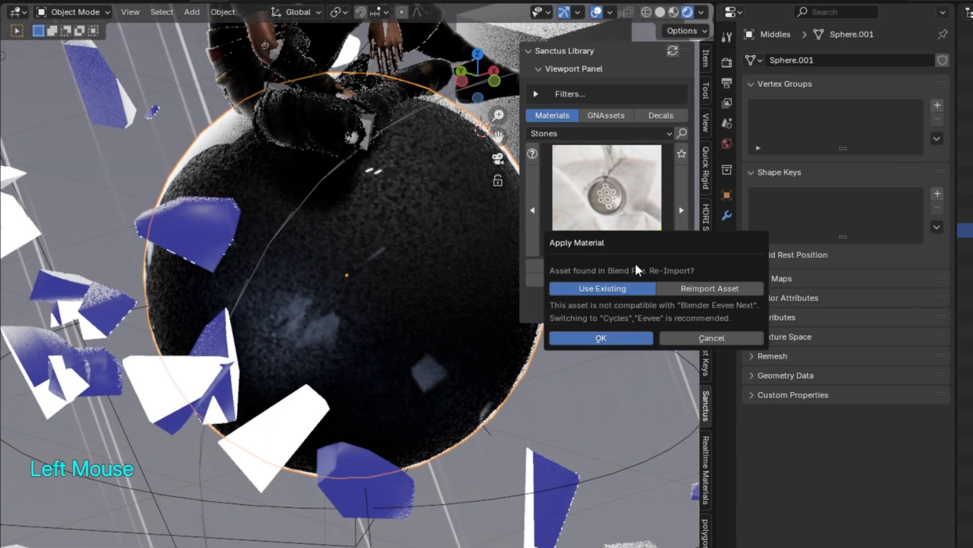
left_click(629, 337)
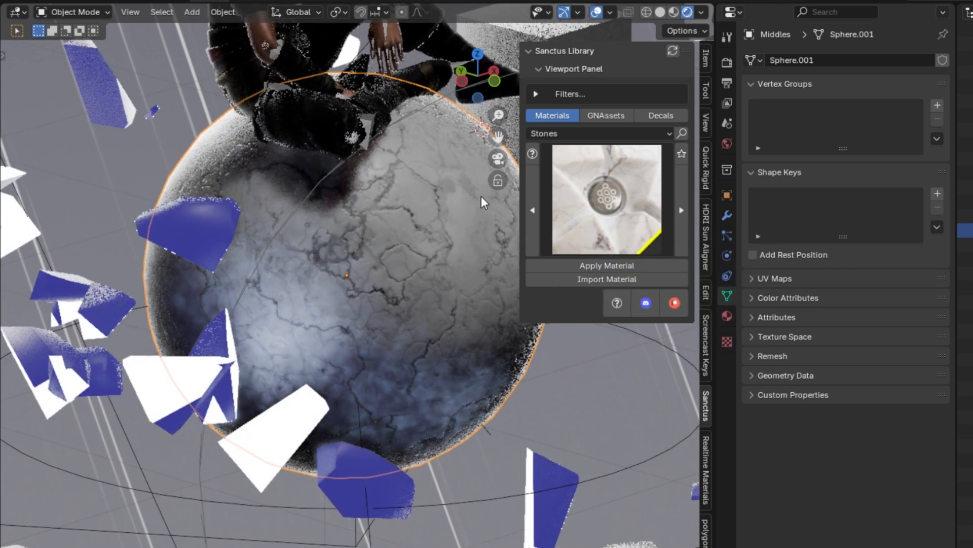
key("n")
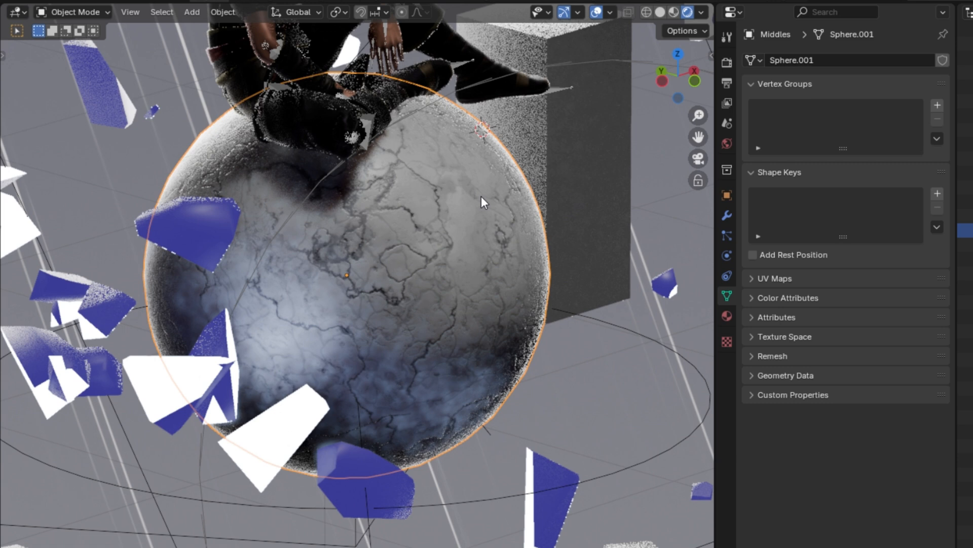
scroll(481, 197, "down", 2)
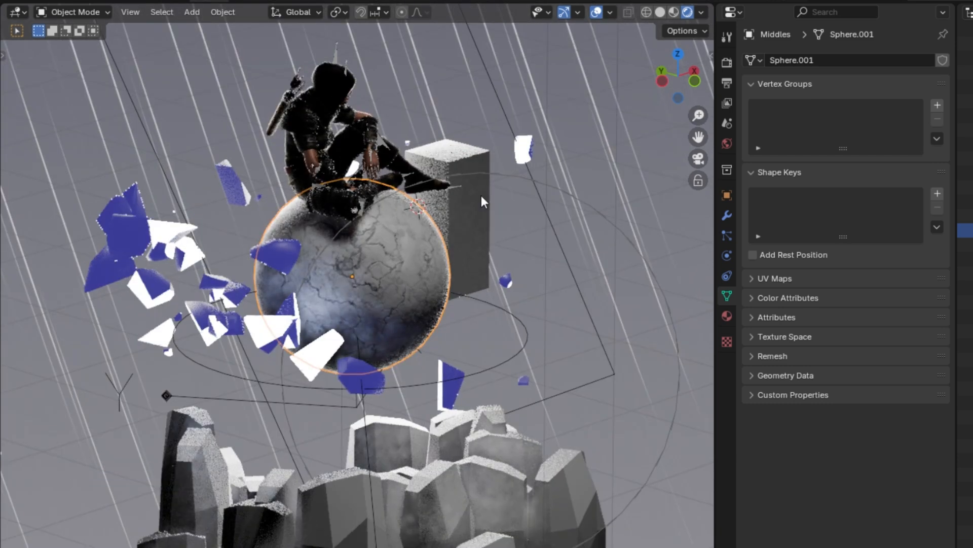
- In solid shading, add the existing Dirty Asphalt material from Realtime Materials to the separate source rock Cube.001
key("z")
scroll(563, 216, "down", 4)
scroll(444, 355, "up", 3)
middle_click_drag(568, 224, 446, 352)
left_click(374, 393)
scroll(355, 380, "down", 1)
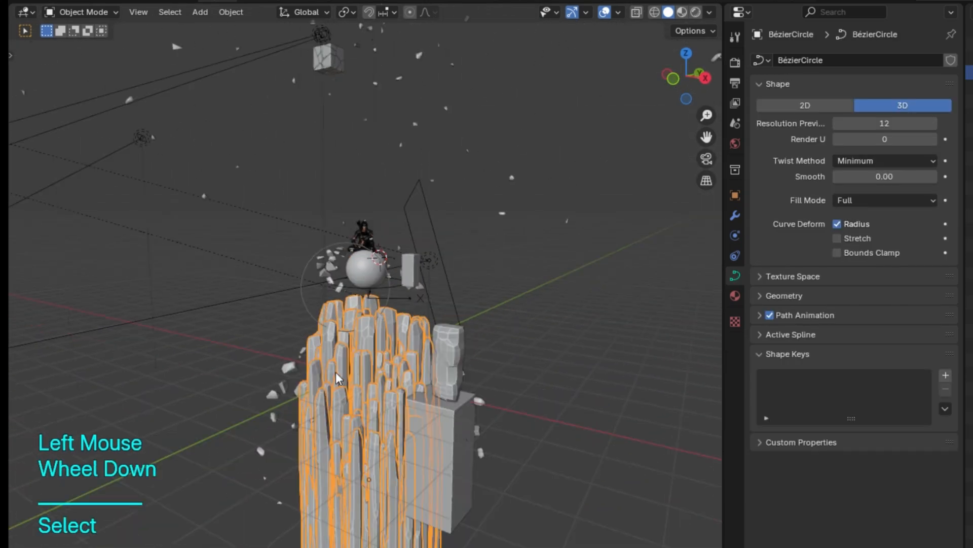
middle_click_drag(335, 372, 407, 389)
left_click(641, 341)
scroll(636, 351, "down", 2)
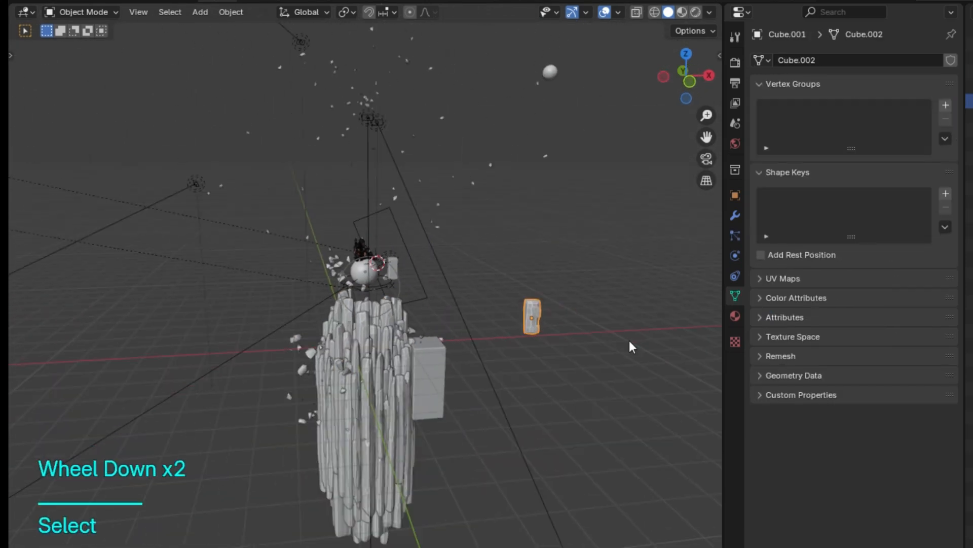
key("n")
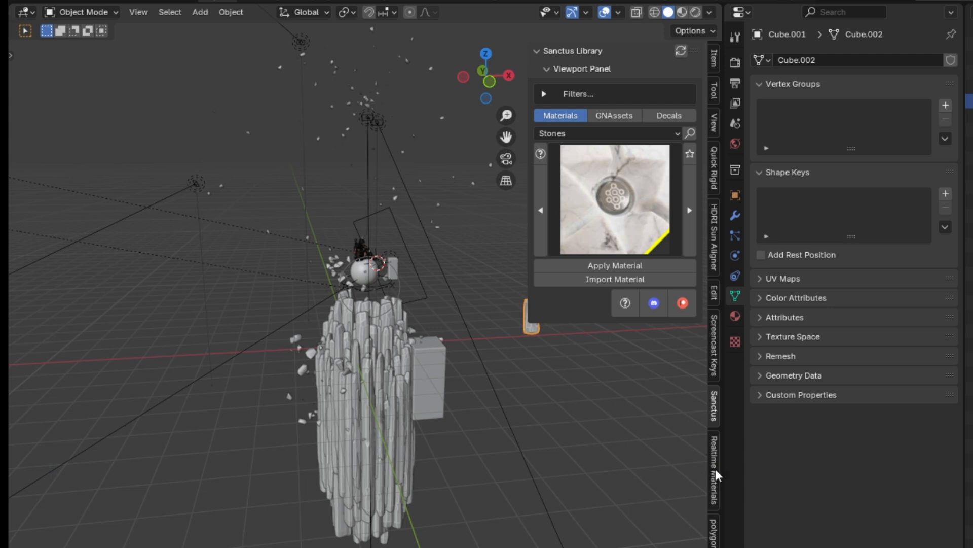
left_click(716, 470)
left_click(615, 142)
left_click(608, 304)
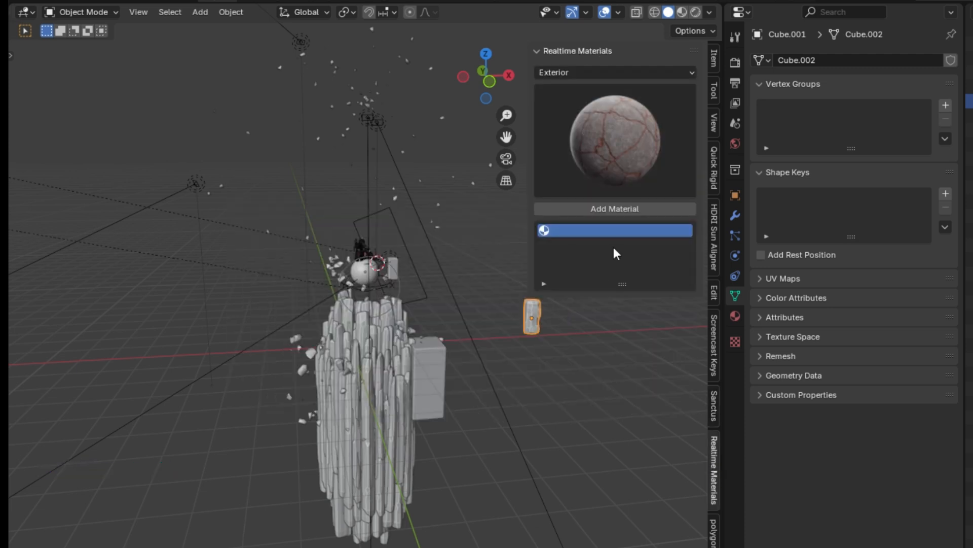
left_click(615, 209)
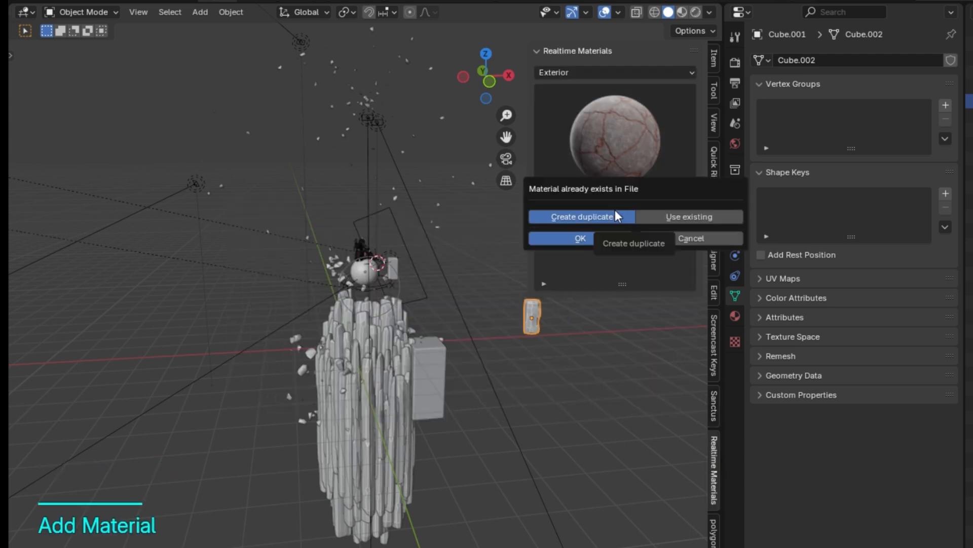
left_click(701, 218)
left_click(604, 244)
left_click(492, 243)
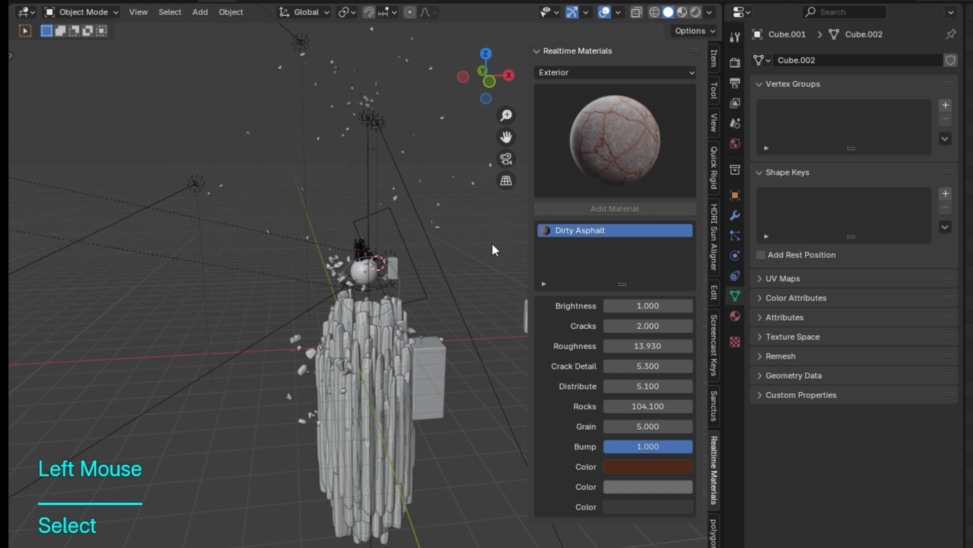
- Return to the camera view in rendered shading and inspect the asphalt texture on the rock pillar
key("n")
left_click(706, 159)
key("z")
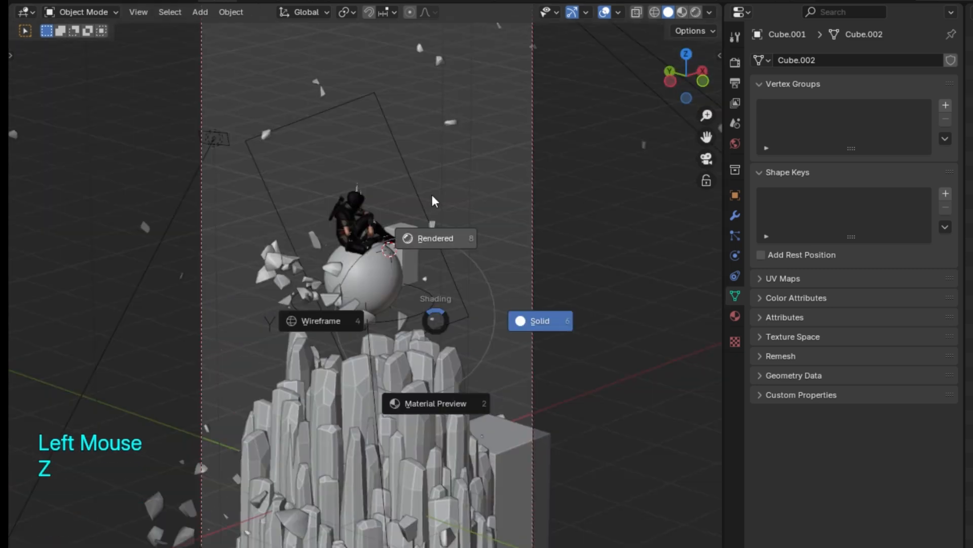
left_click(431, 193)
left_click(443, 206)
scroll(396, 144, "up", 2)
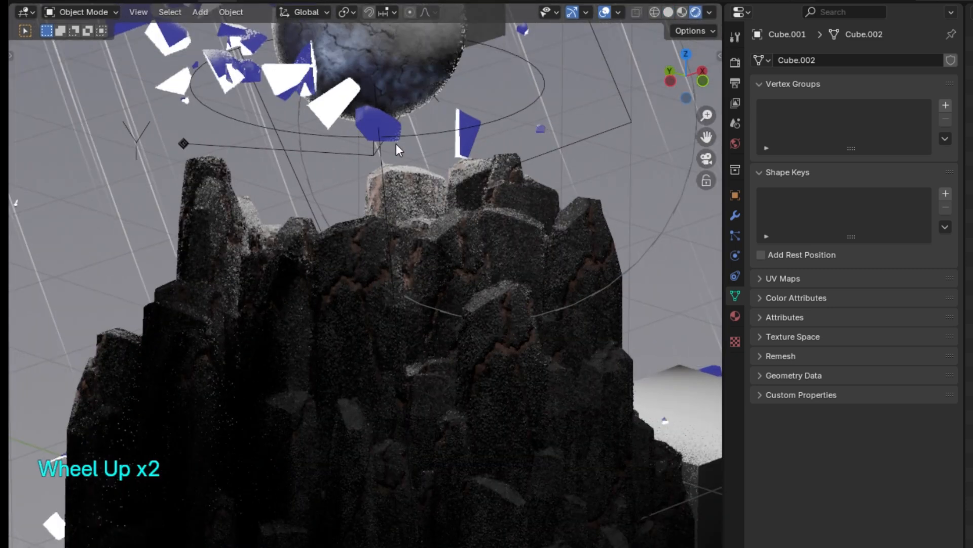
scroll(545, 162, "down", 1)
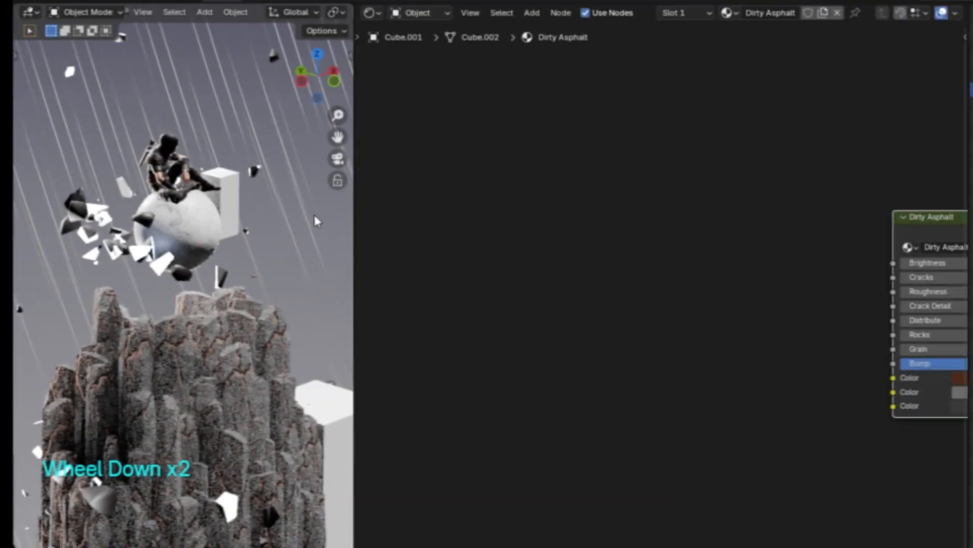
- Set the Sun light's strength to 1
scroll(969, 127, "down", 6)
left_click(969, 126)
right_click(114, 85)
left_click(126, 81)
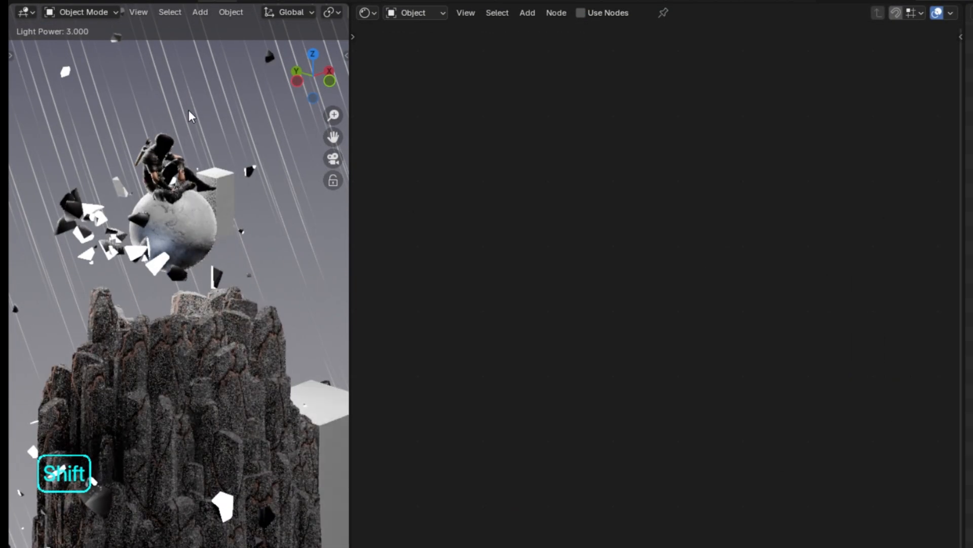
left_click(189, 110)
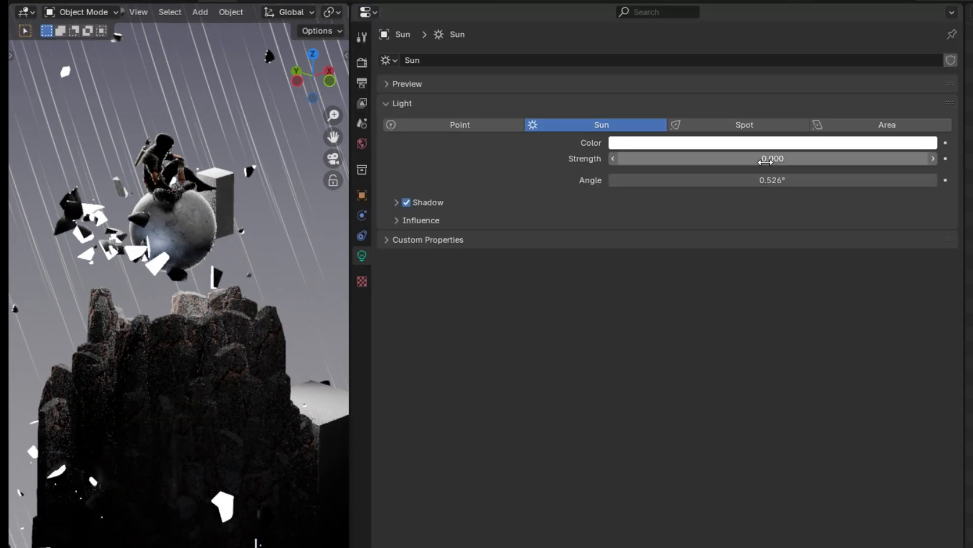
left_click(766, 162)
type("1")
key("Return")
- Rotate the Sun light, turning it 41.7° about Z, and set its strength to 0.5
key("r")
key("z")
left_click(131, 208)
key("r")
left_click(130, 208)
key("r")
key("z")
left_click(131, 207)
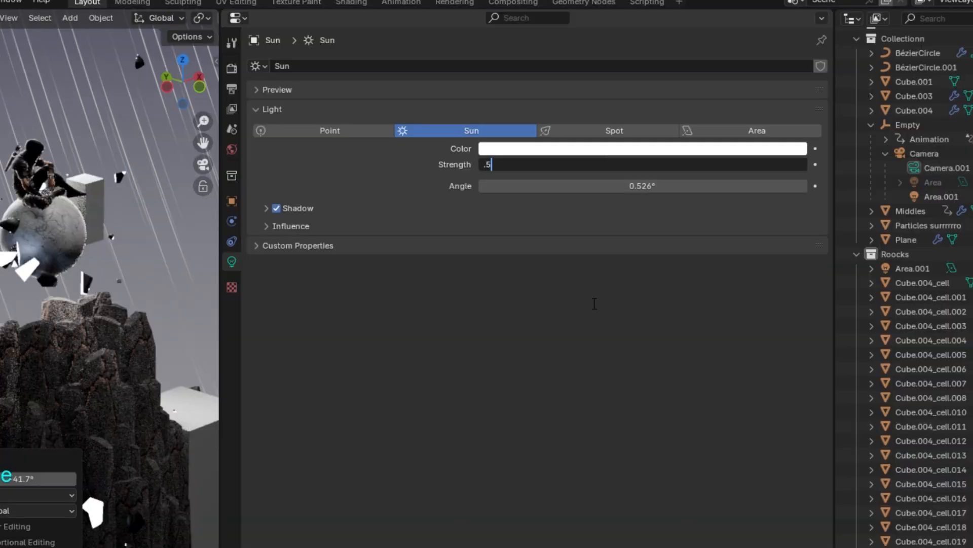
key("Return")
- Examine the sunlit archer, sphere and rock pillar in a maximized viewport
key("ctrl+space")
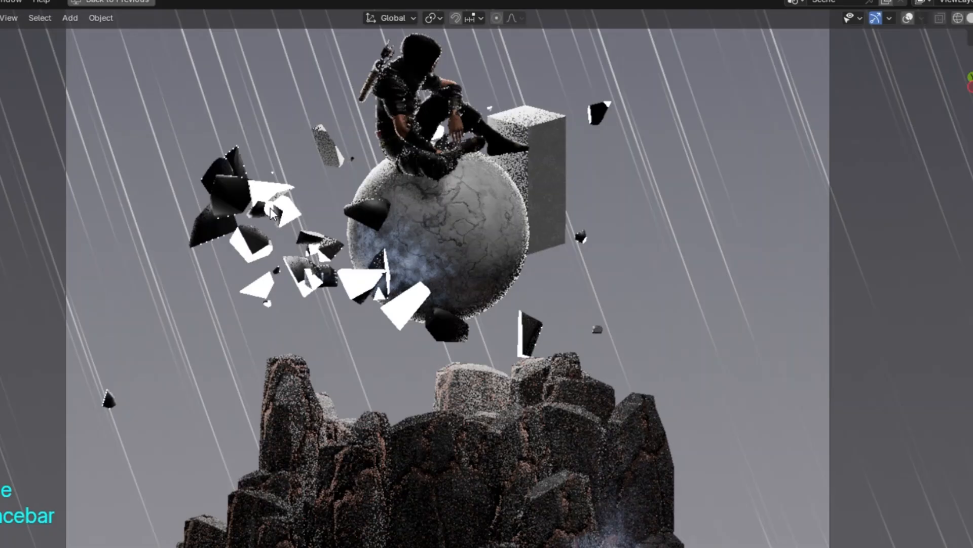
scroll(615, 238, "down", 1)
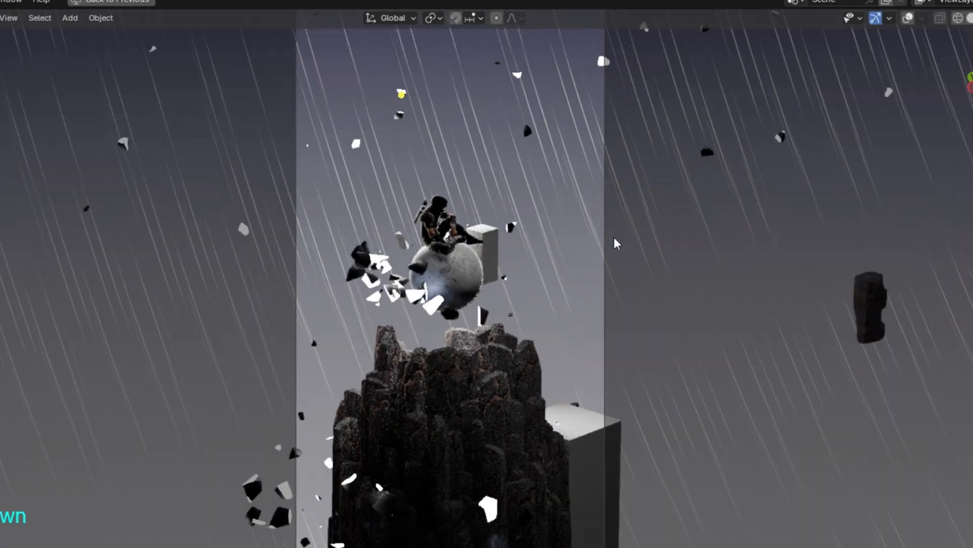
scroll(615, 238, "up", 3)
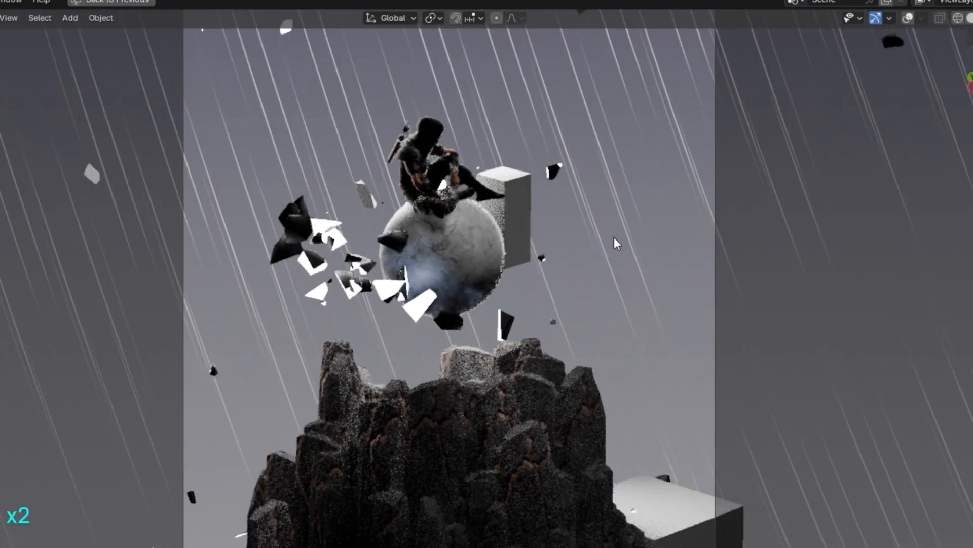
key("ctrl+space")
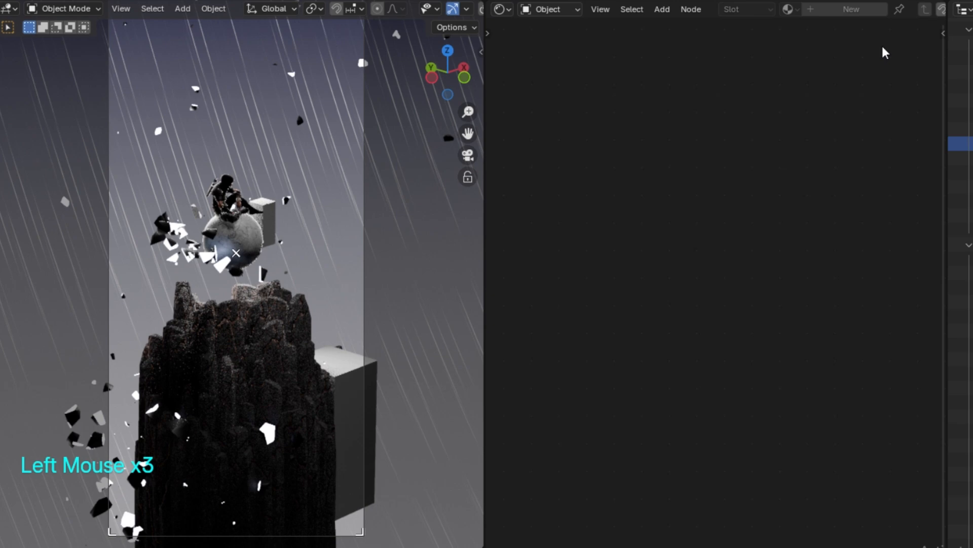
- Change the empty shader area to a Properties editor and set the camera's passepartout to 1.000
left_click(500, 9)
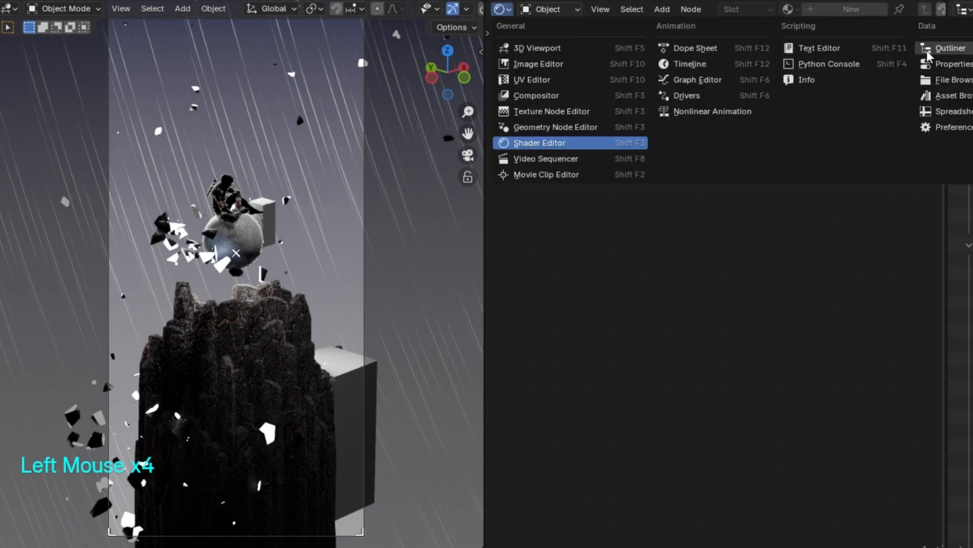
left_click(930, 129)
left_click_drag(786, 425, 935, 426)
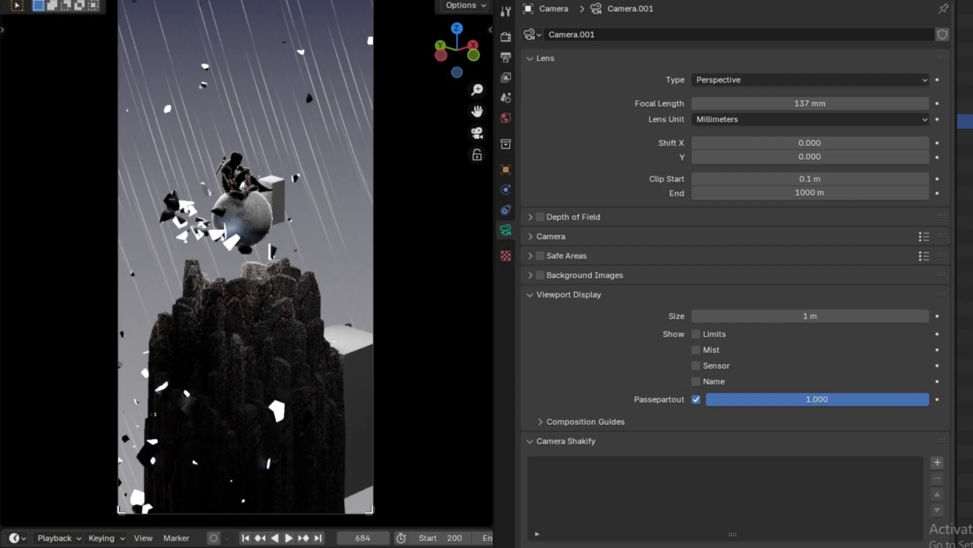
- Place the finished reference render beside the viewport and compare it with the archer, sphere and rock pillar
key("alt+Tab")
double_click(837, 223)
right_click_drag(767, 226, 542, 208)
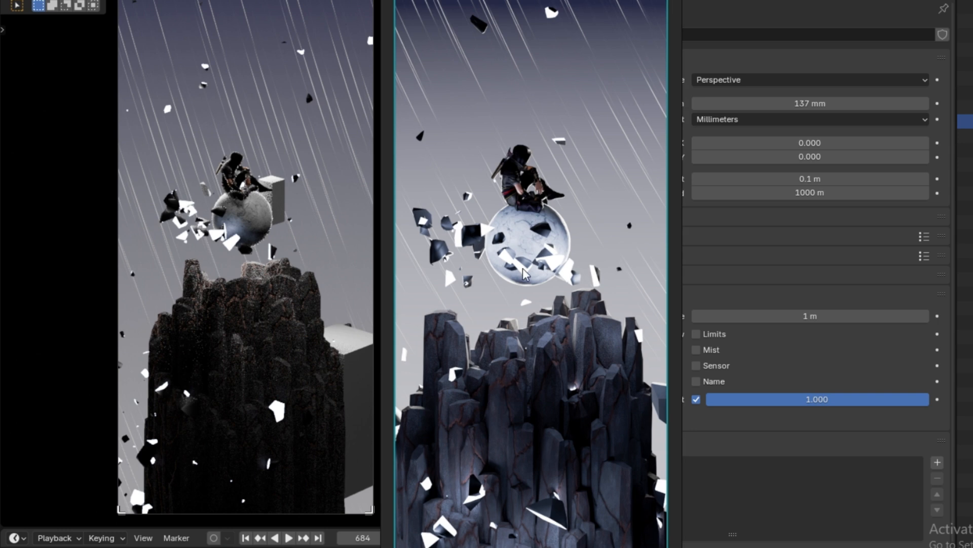
right_click_drag(525, 274, 548, 269)
scroll(272, 175, "up", 3)
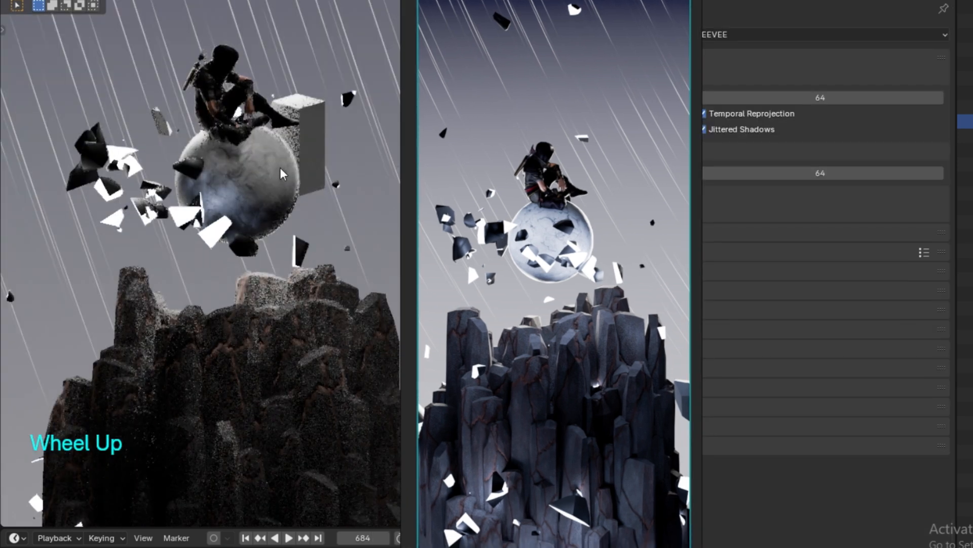
middle_click_drag(276, 168, 266, 147, "shift")
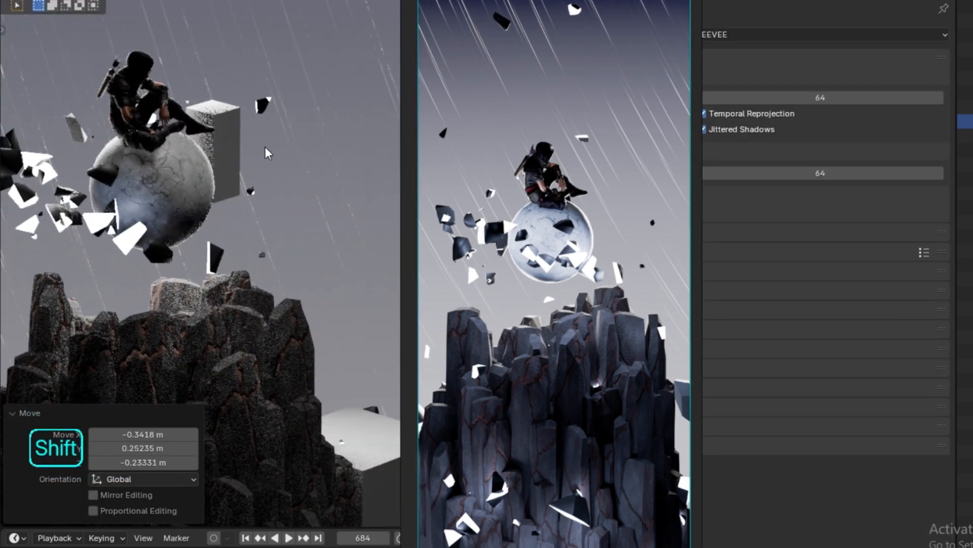
left_click(343, 115)
left_click(345, 120)
left_click(345, 120)
right_click_drag(531, 198, 634, 213)
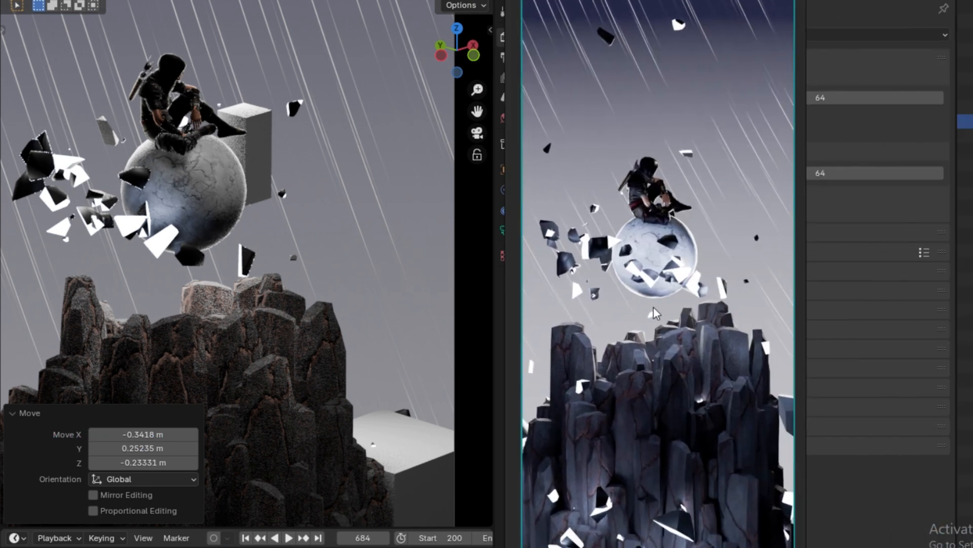
- Examine the reference render up close, from the marble sphere and archer down to the cracked rock texture
scroll(662, 239, "up", 6)
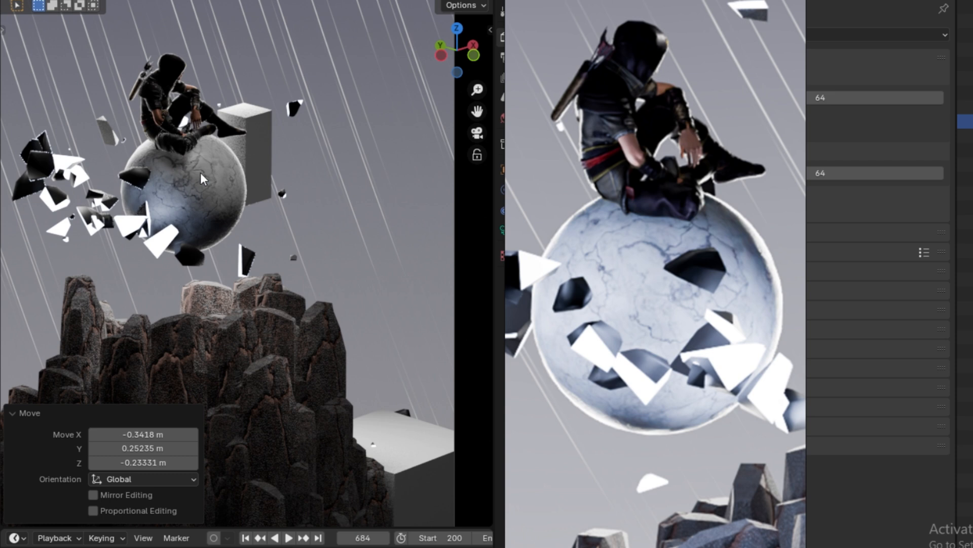
right_click_drag(713, 459, 698, 460)
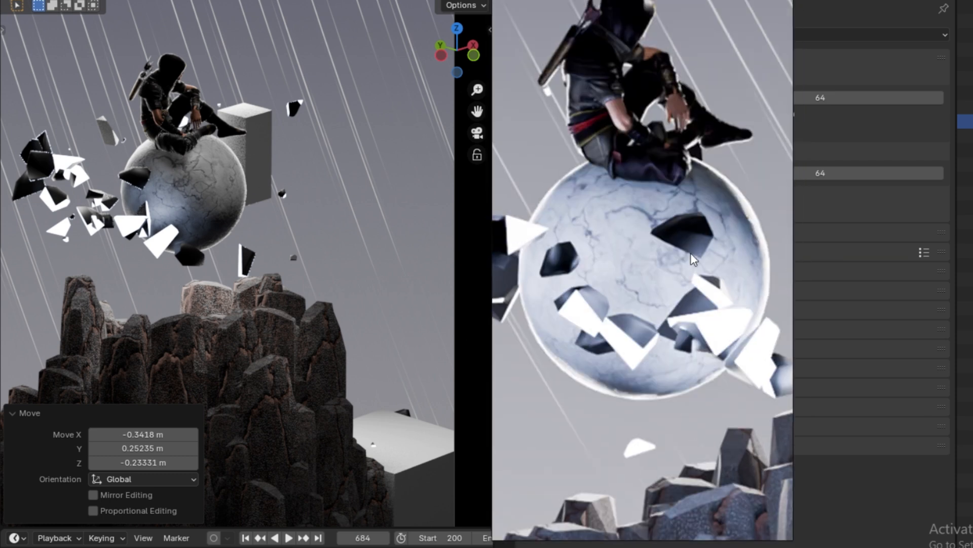
scroll(674, 431, "down", 5)
scroll(623, 387, "up", 5)
scroll(681, 317, "up", 4)
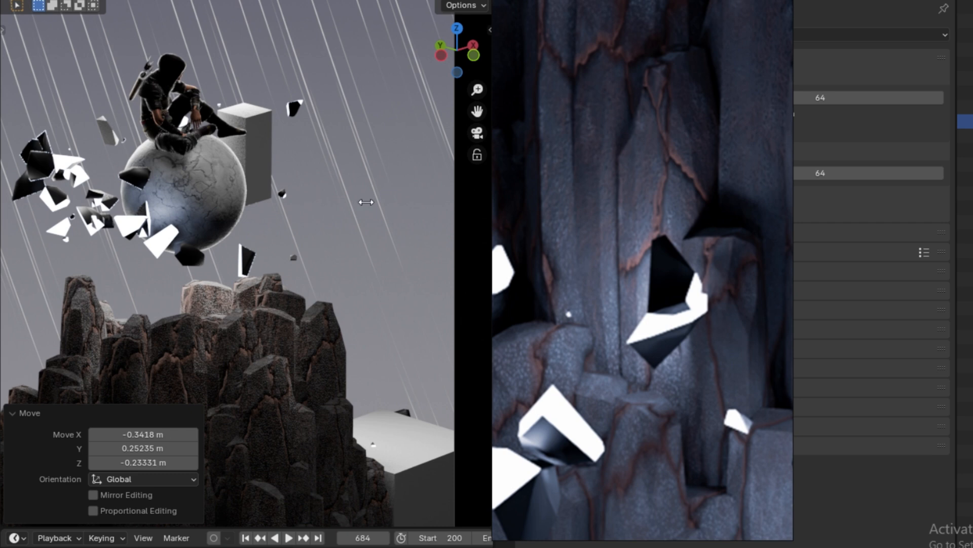
double_click(412, 154)
left_click(411, 150)
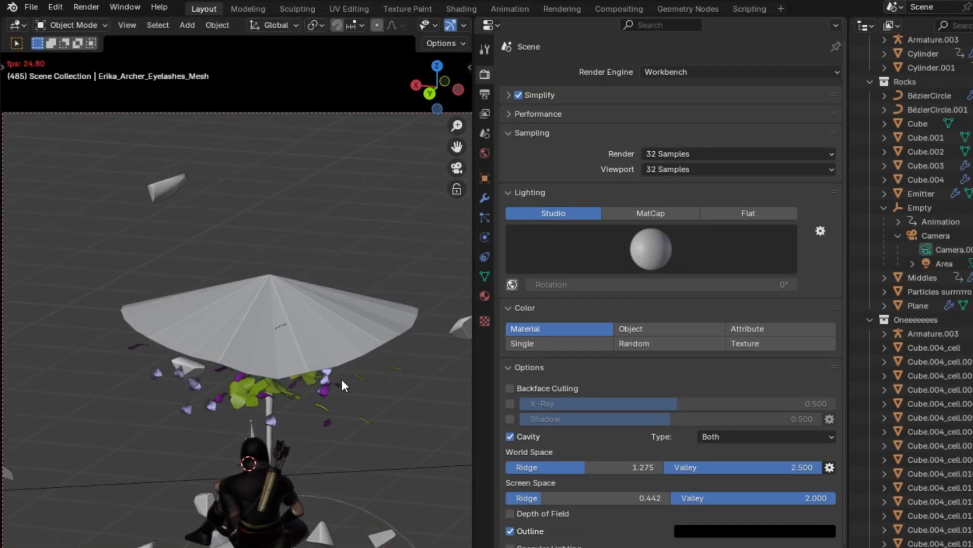
- Select the umbrella canopy above the archer and inspect its mesh and its Displace and Ocean modifiers
middle_click_drag(322, 290, 241, 263)
left_click(245, 248)
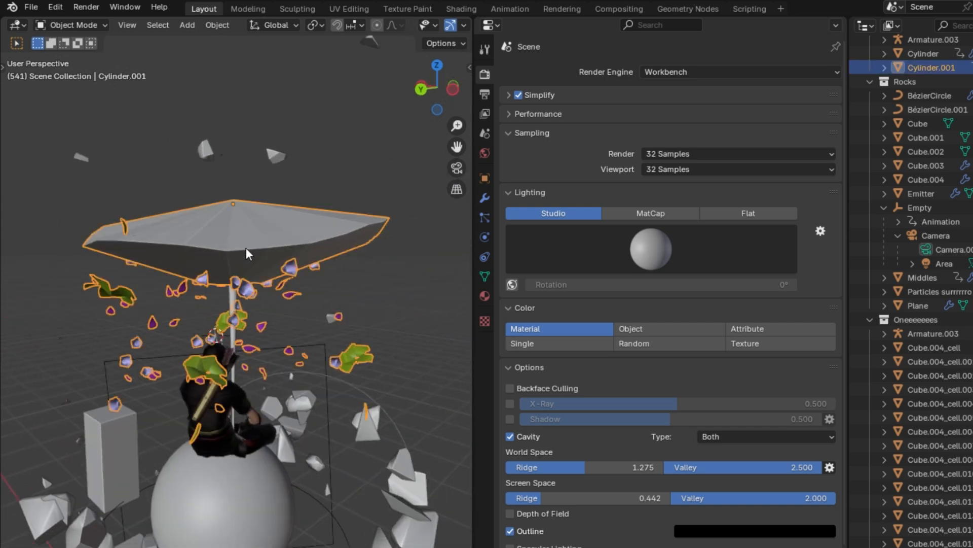
key("Tab")
middle_click_drag(242, 188, 251, 335)
key("Tab")
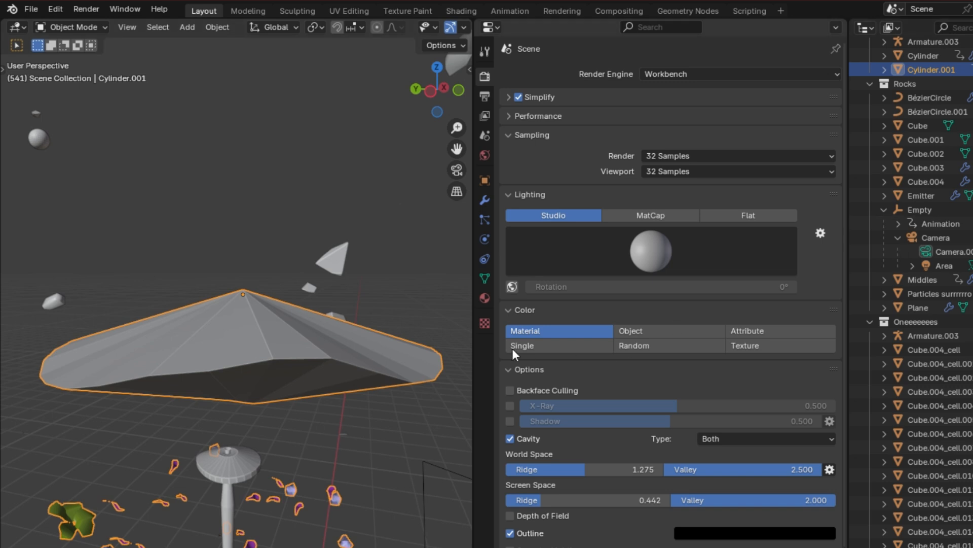
left_click(484, 200)
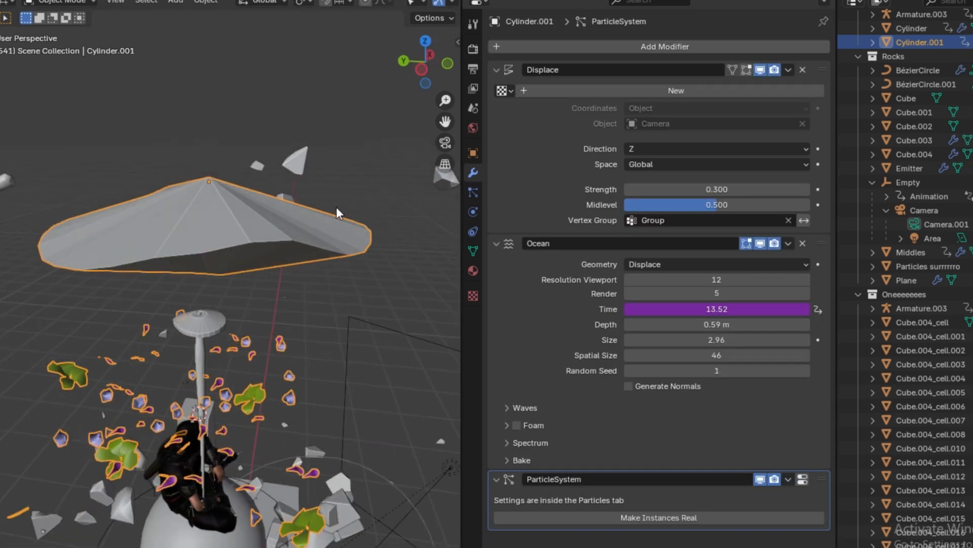
- Inspect the canopy's particle system in Edit Mode, checking its density vertex group, umbreeeee instance collection and flower objects
key("Tab")
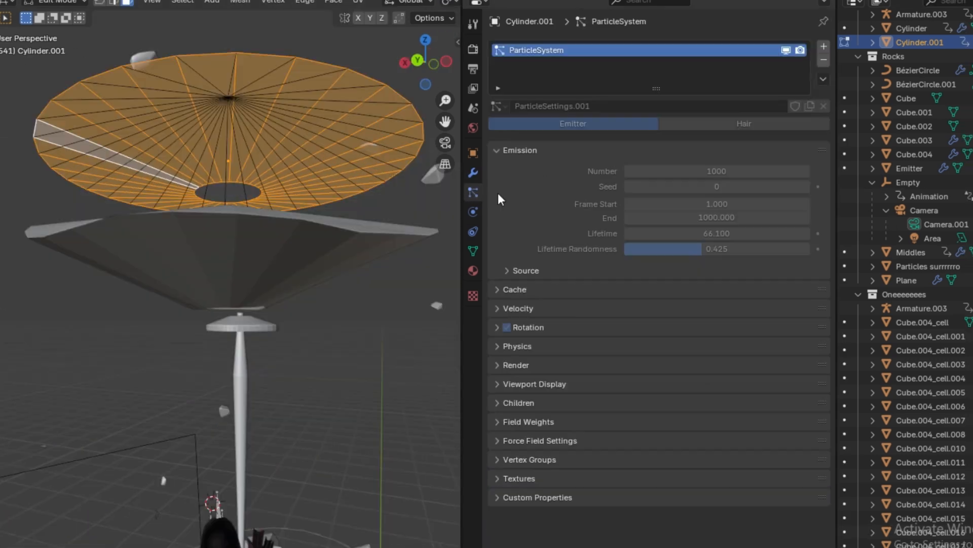
left_click(537, 461)
middle_click_drag(313, 121, 278, 130)
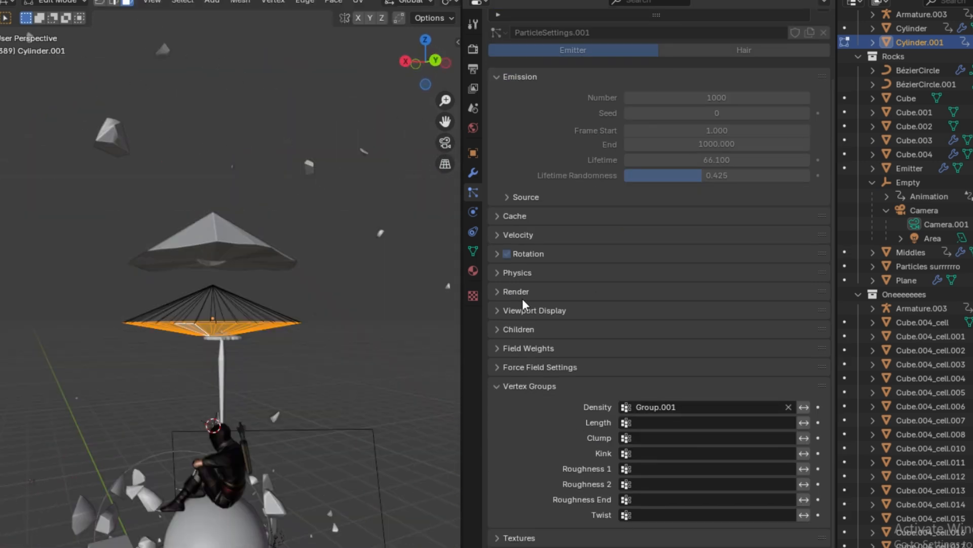
left_click(522, 297)
scroll(734, 243, "down", 4)
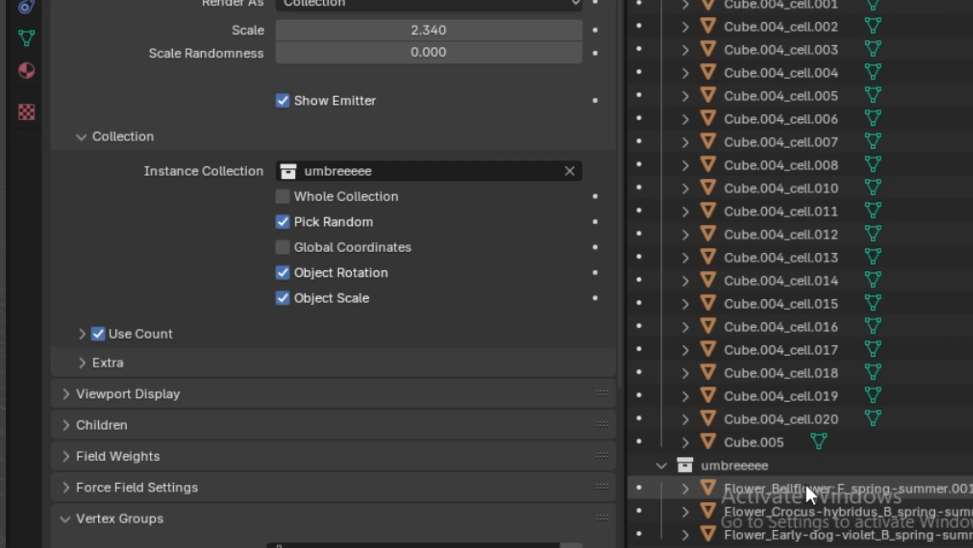
left_click(806, 488)
left_click(725, 499)
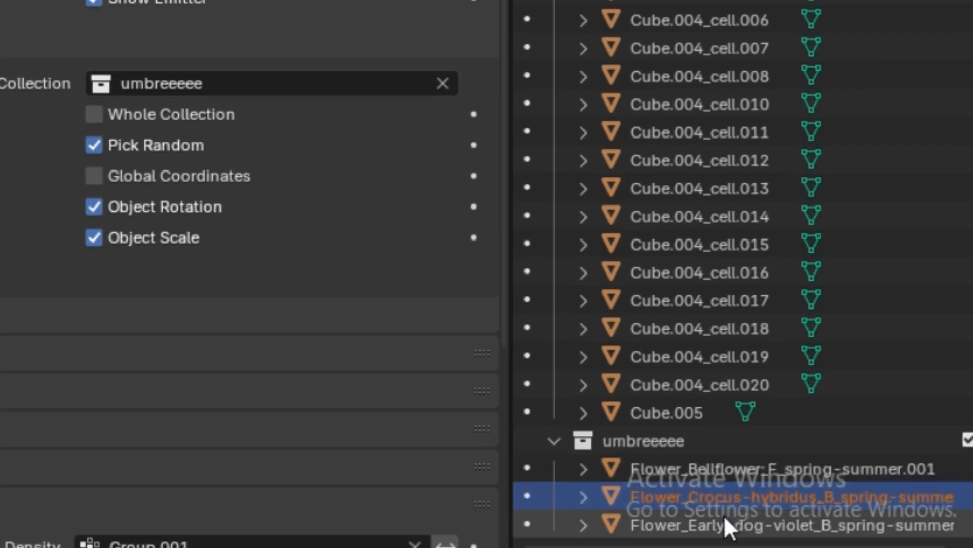
left_click(724, 522)
- Return to Object Mode, play the umbrella animation and examine the Ocean modifier's animated Time value
scroll(332, 314, "up", 5)
scroll(332, 314, "down", 4)
key("Tab")
scroll(352, 274, "up", 6)
middle_click_drag(153, 286, 314, 363)
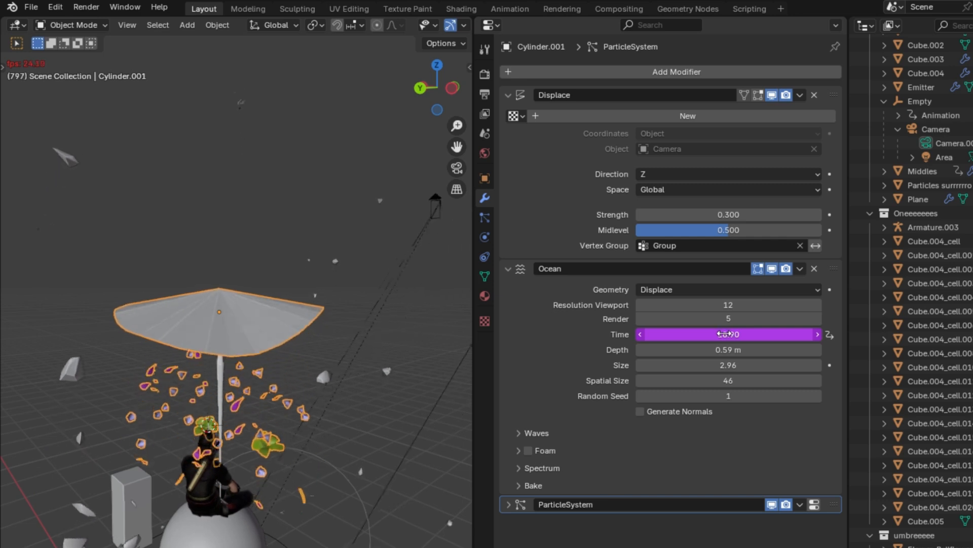
key("space")
right_click(720, 333)
left_click(720, 332)
mouse_move(719, 333)
left_mouse_down()
mouse_move(675, 333)
mouse_move(735, 333)
left_mouse_up()
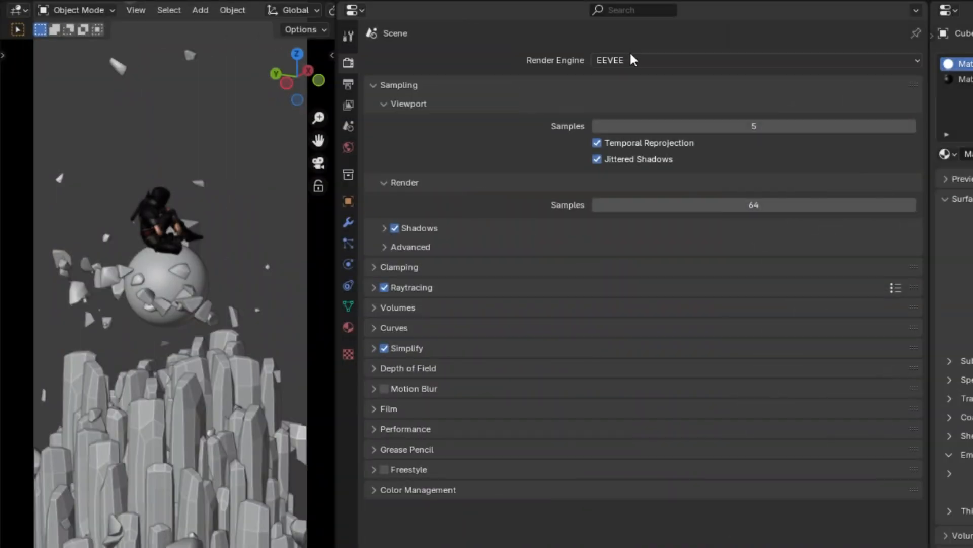
- Switch the render engine from EEVEE to Workbench and show the viewport in rendered shading
left_click(634, 60)
left_click(638, 95)
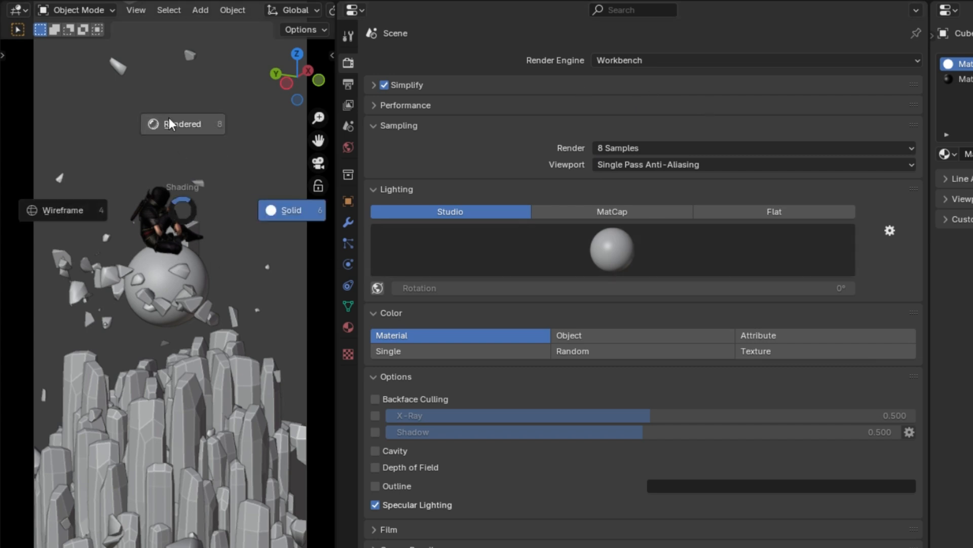
left_click(169, 124)
- Set both the render and viewport sampling to 32 Samples
left_click(620, 148)
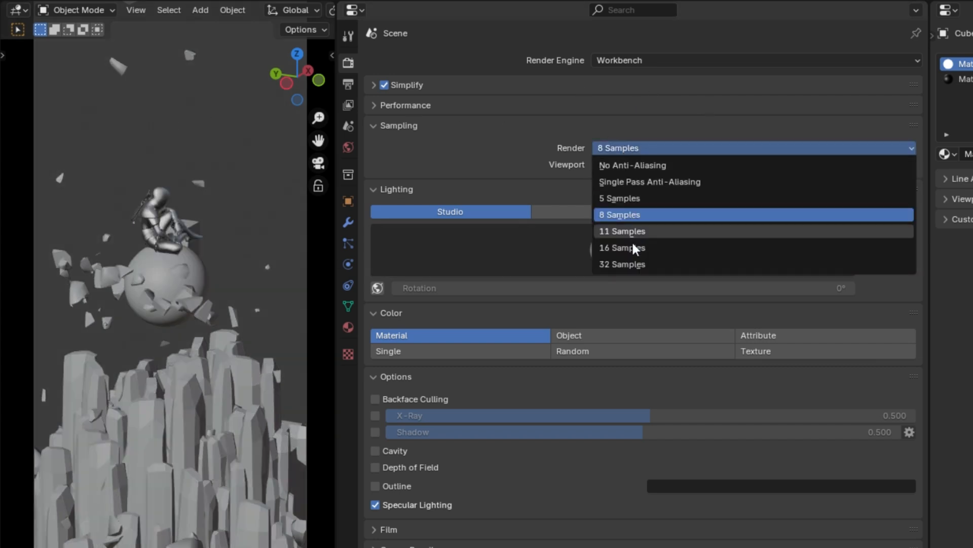
left_click(635, 266)
left_click(630, 165)
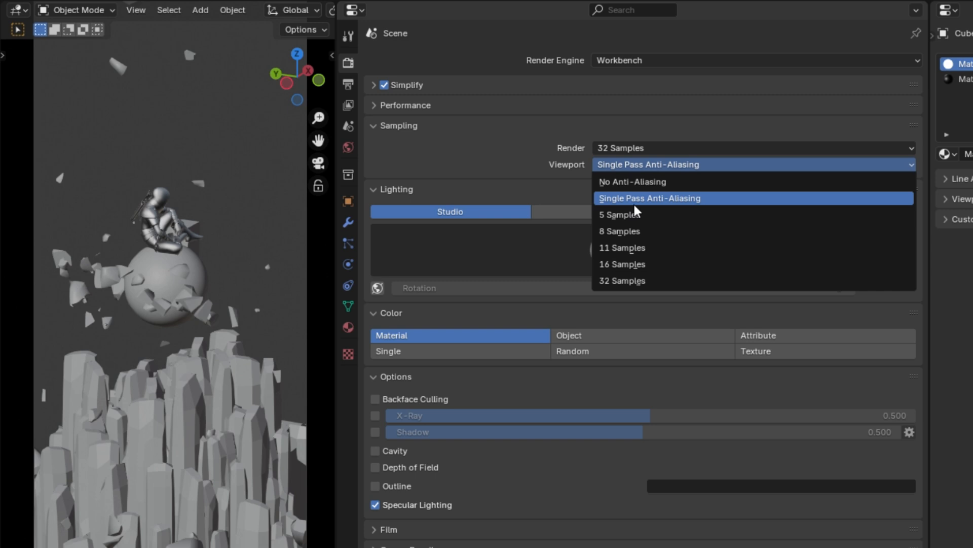
left_click(643, 279)
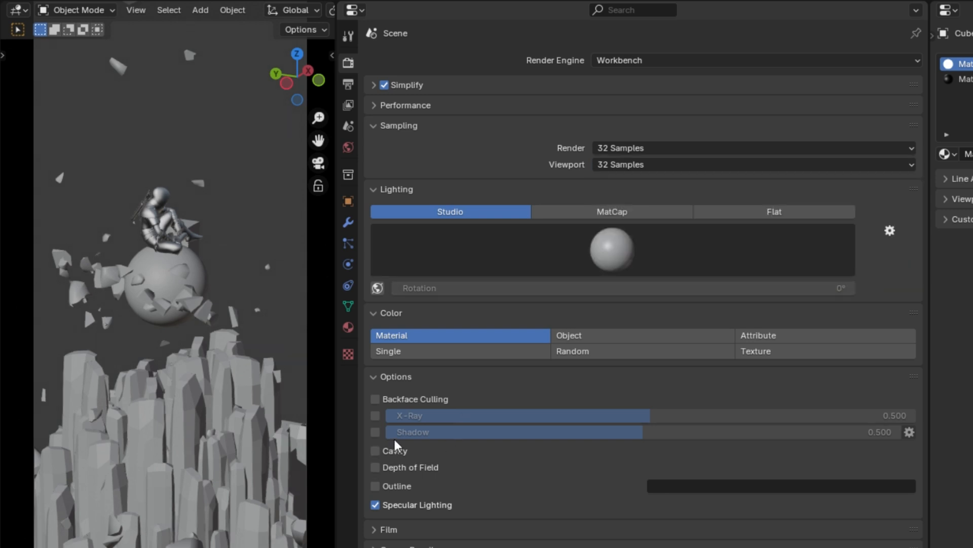
- Enable Cavity with type Both, world-space ridge and valley 2.500, screen-space ridge and valley 2.000, and turn on Outline
left_click(384, 454)
scroll(509, 453, "down", 1)
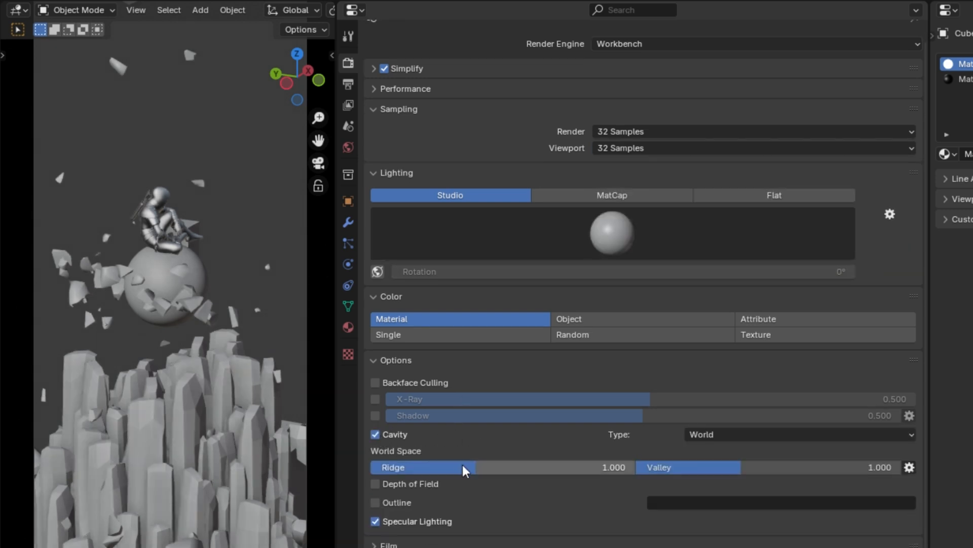
left_click(700, 434)
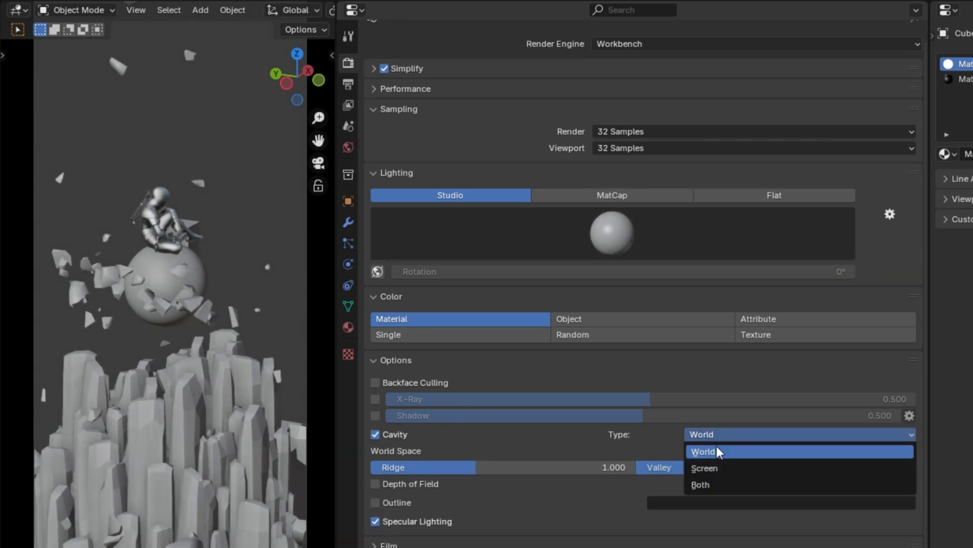
left_click(709, 486)
left_click_drag(480, 467, 648, 471)
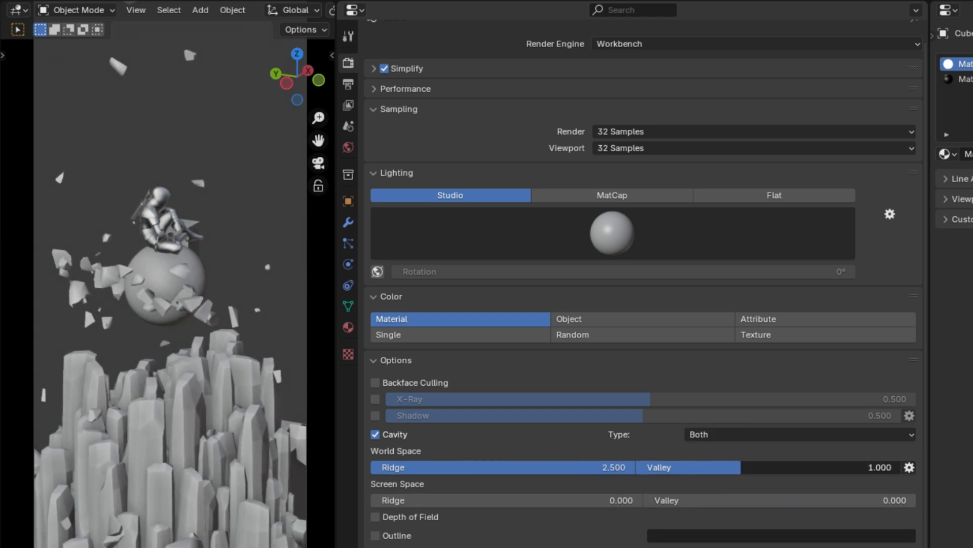
left_click_drag(741, 467, 901, 467)
scroll(672, 501, "down", 2)
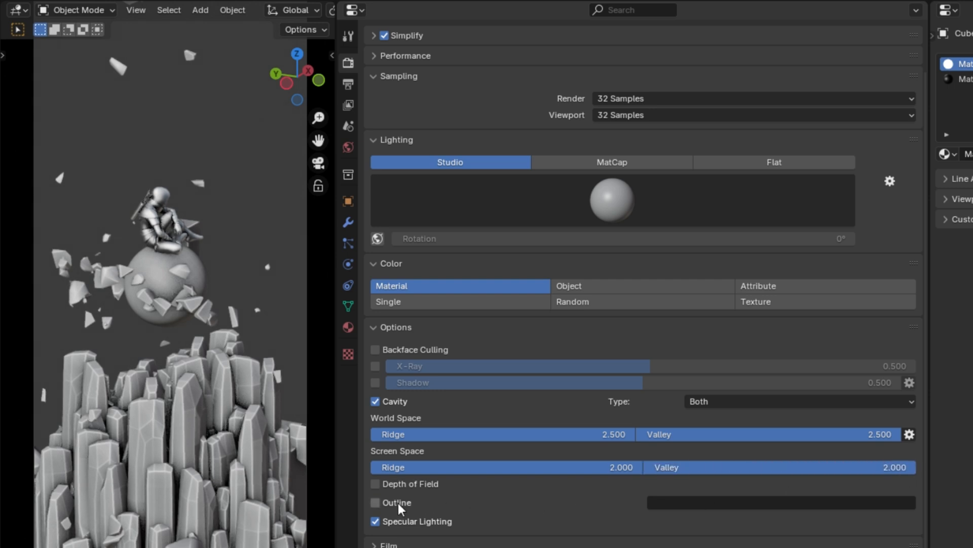
left_click(376, 503)
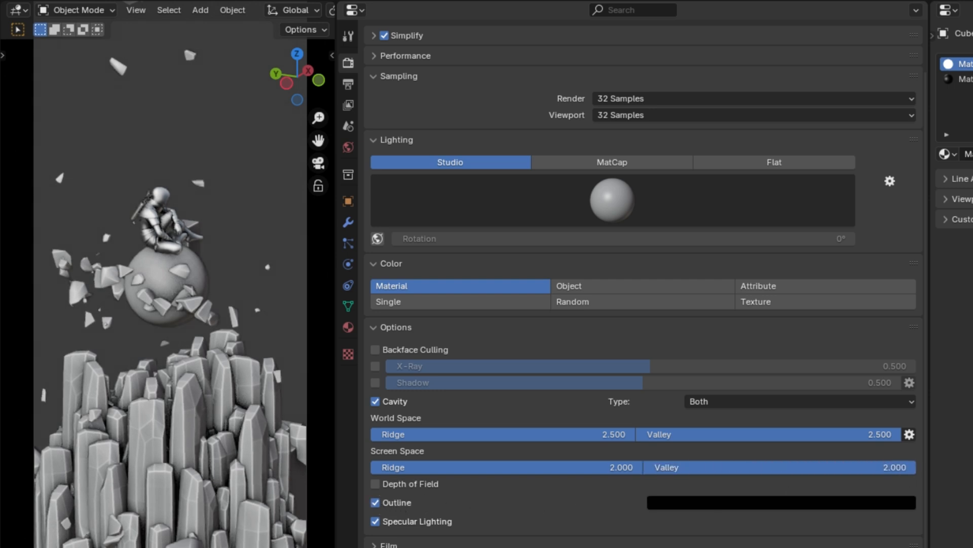
- Set the color management look to Very High Contrast, with exposure 0.087 and gamma 0.761
scroll(479, 504, "down", 6)
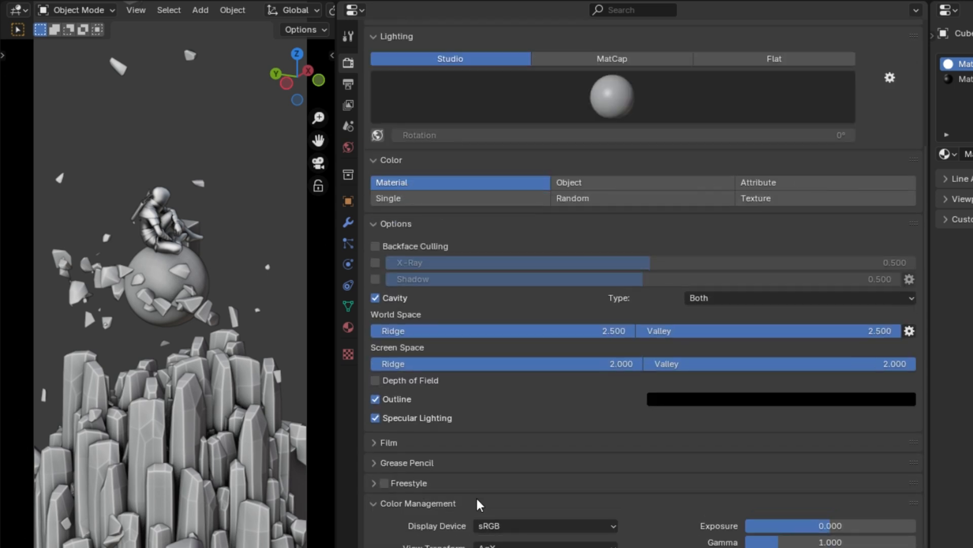
left_click(546, 547)
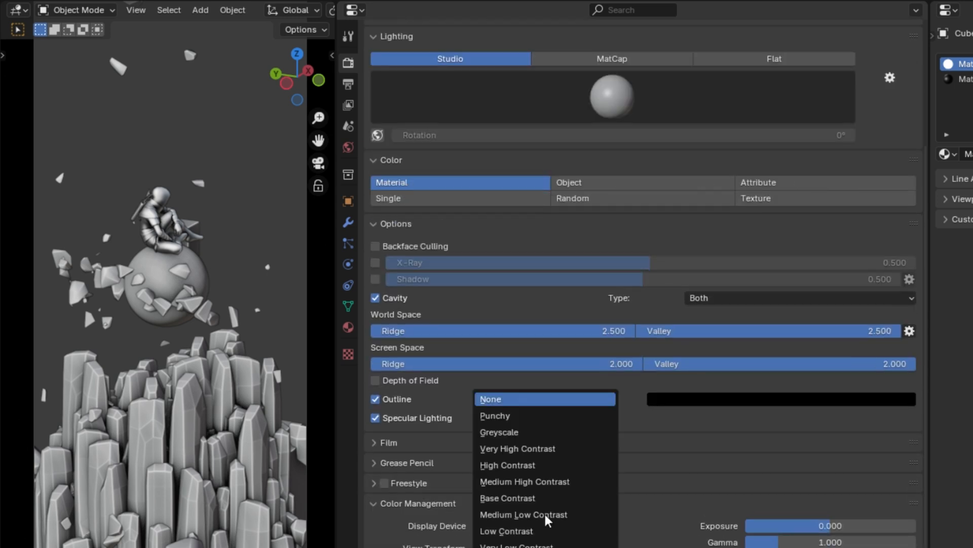
left_click(540, 454)
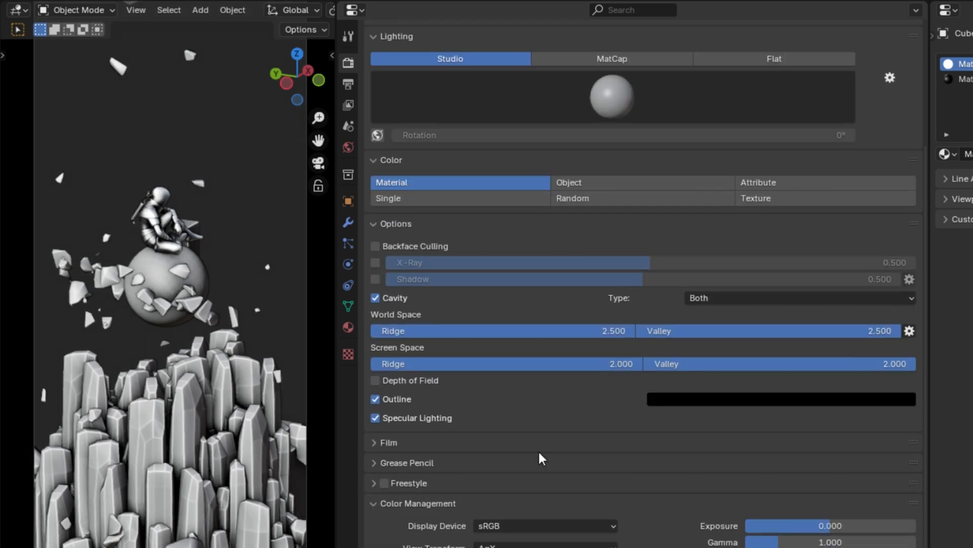
mouse_move(830, 542)
left_mouse_down()
mouse_move(813, 542)
mouse_move(836, 542)
mouse_move(831, 527)
mouse_move(771, 527)
mouse_move(822, 542)
mouse_move(849, 527)
mouse_move(832, 527)
left_mouse_up()
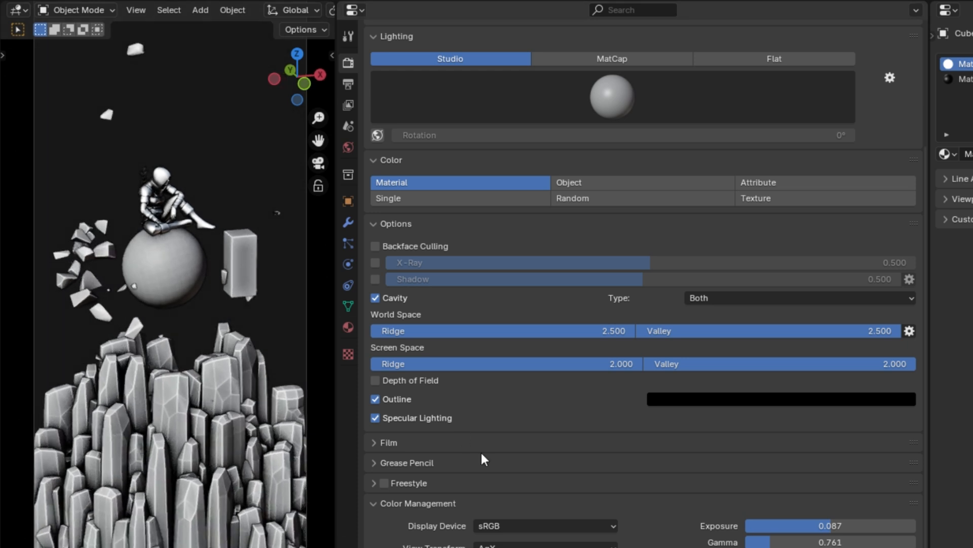
- Change the view transform to False Color and set the exposure to -3.652
left_click(546, 545)
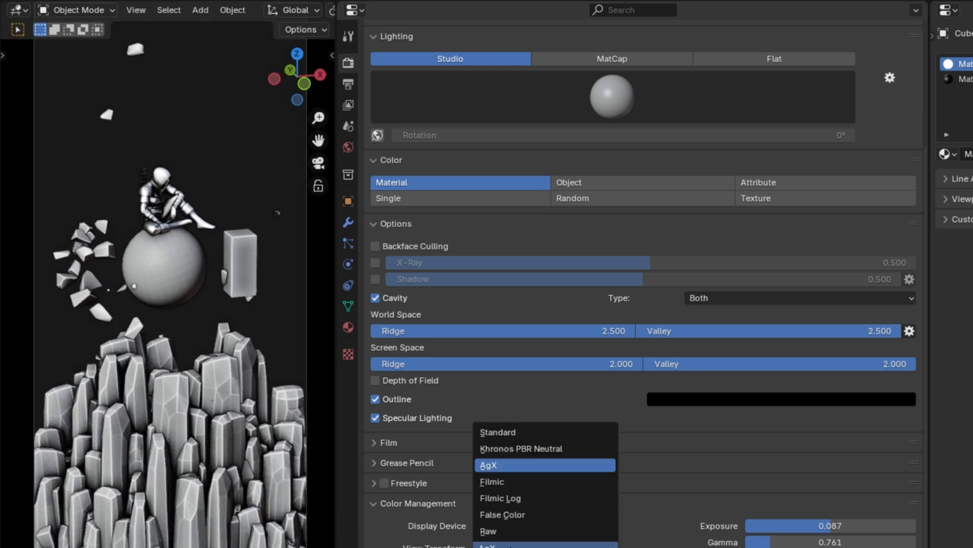
left_click(518, 513)
left_click_drag(836, 525, 763, 526)
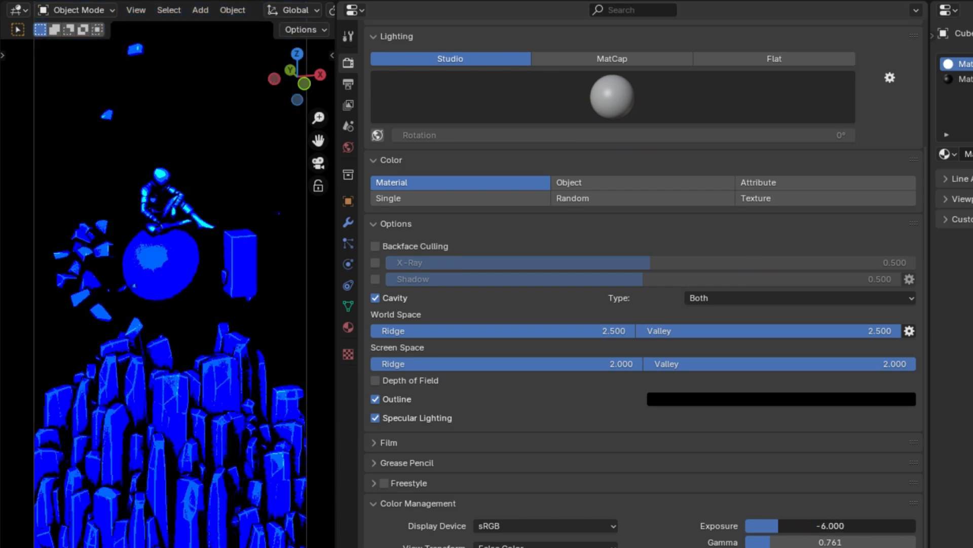
left_click_drag(768, 520, 800, 525)
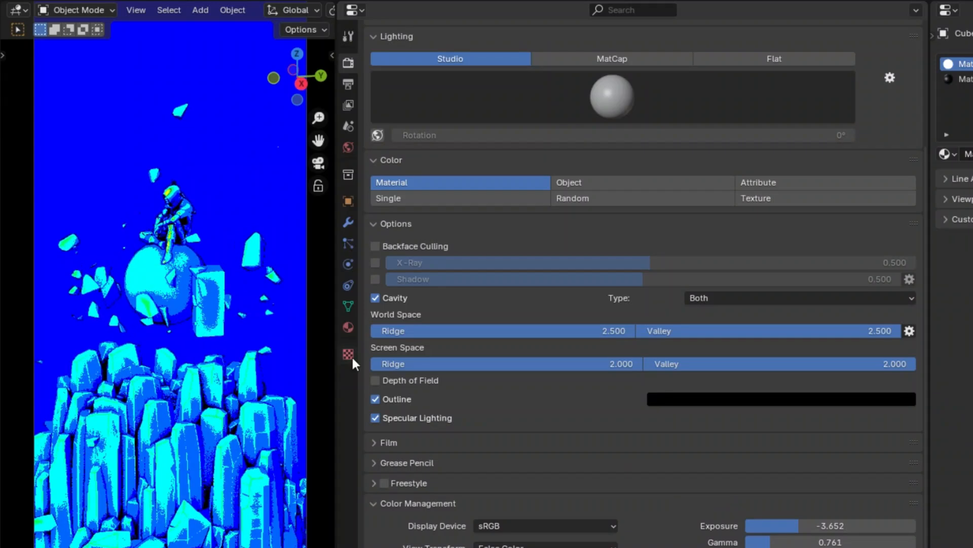